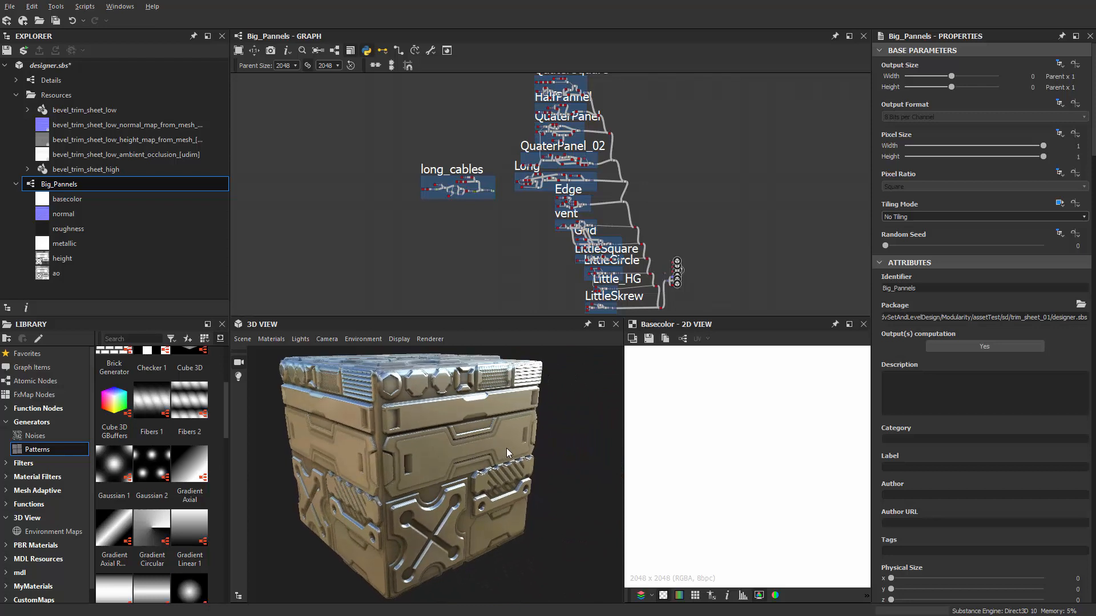
Examine the output nodes of the Big_Pannels graph and the panel details on the previewed cube.
middle_click_drag(445, 242, 404, 209)
scroll(621, 185, "up", 8)
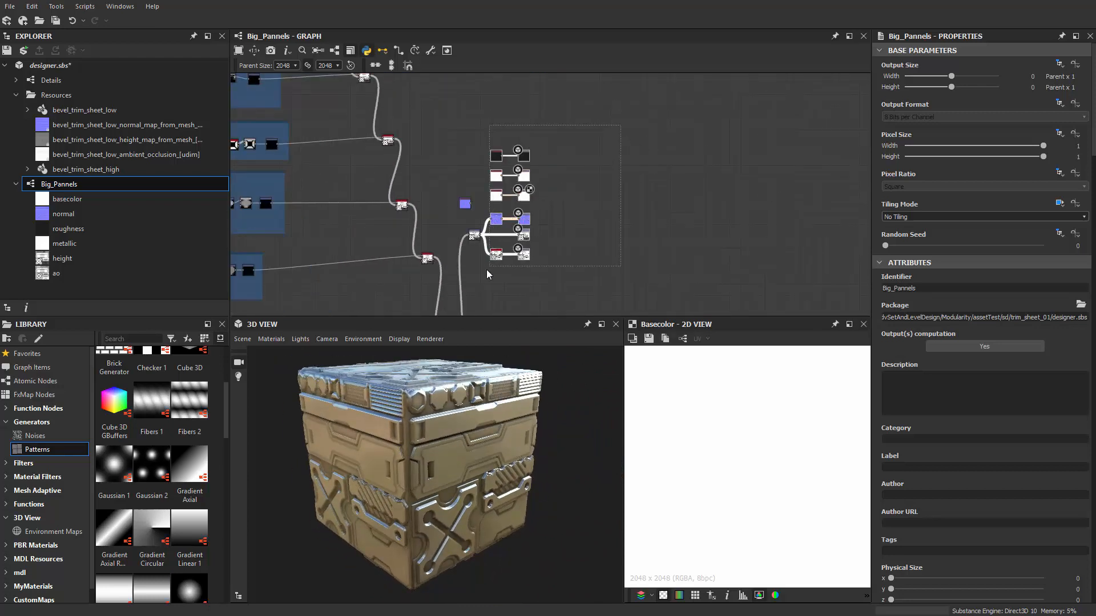
scroll(483, 231, "up", 3)
left_click(472, 231, "ctrl")
left_click_drag(472, 231, 621, 288)
middle_click_drag(501, 255, 463, 115)
left_click_drag(576, 147, 540, 277)
middle_click_drag(487, 235, 488, 117)
left_click_drag(542, 157, 511, 223)
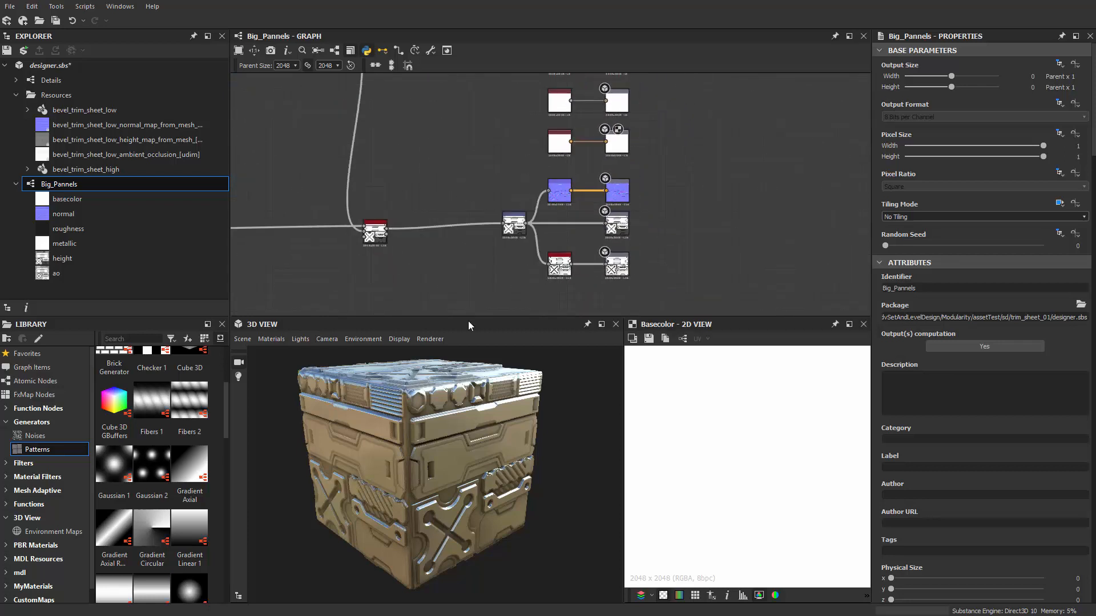
scroll(460, 430, "up", 4)
scroll(522, 192, "up", 1)
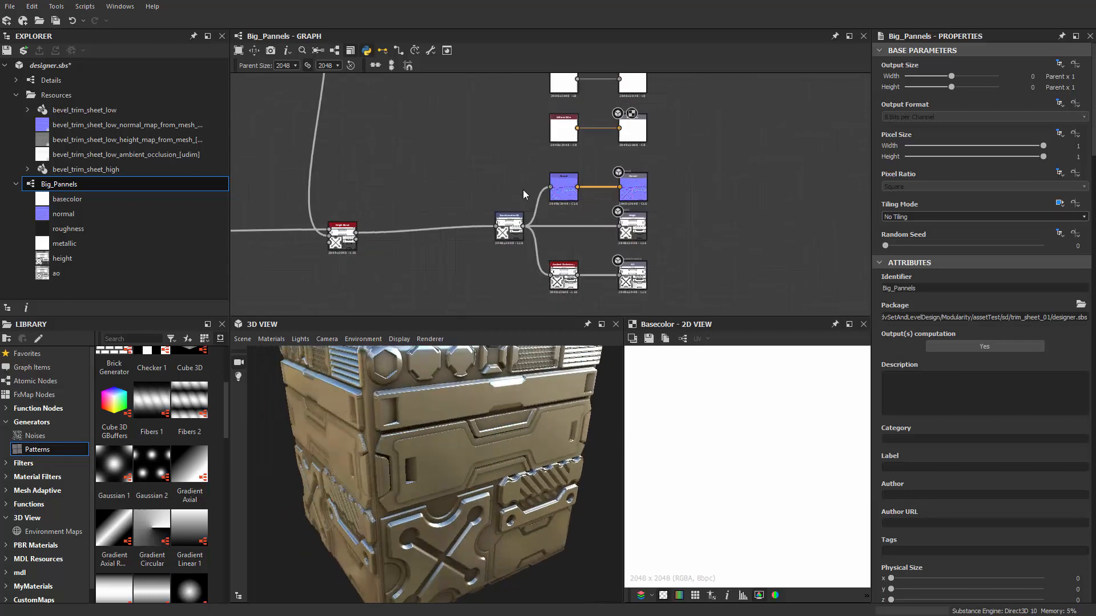
Preview the full baked bevel_trim_sheet_low normal map bitmap in the 2D view.
middle_click_drag(495, 125, 491, 234)
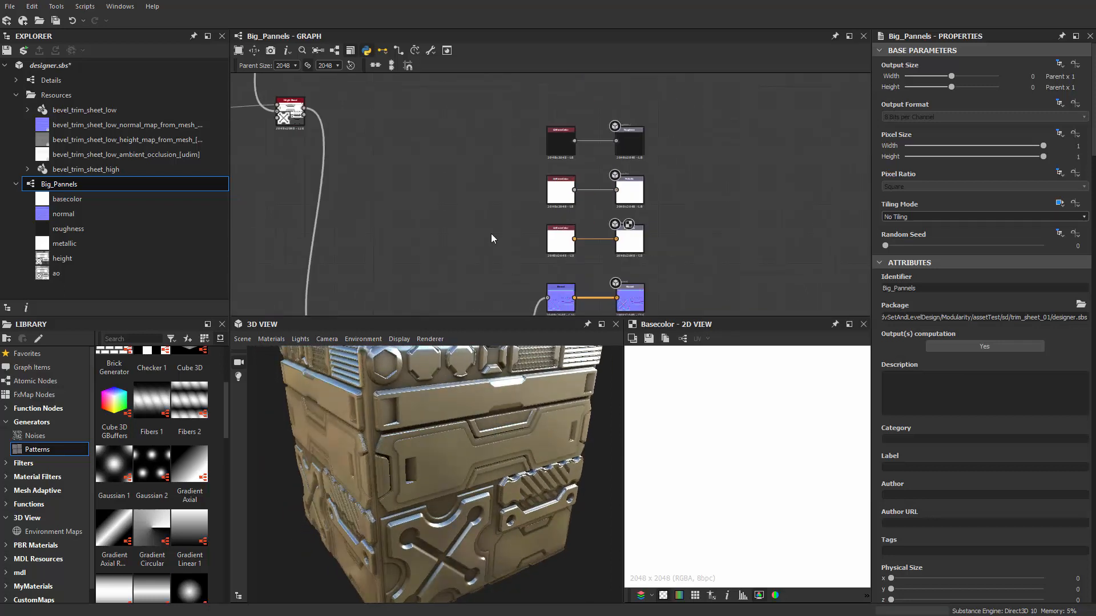
scroll(491, 233, "down", 3)
middle_click_drag(465, 136, 464, 176)
double_click(431, 129)
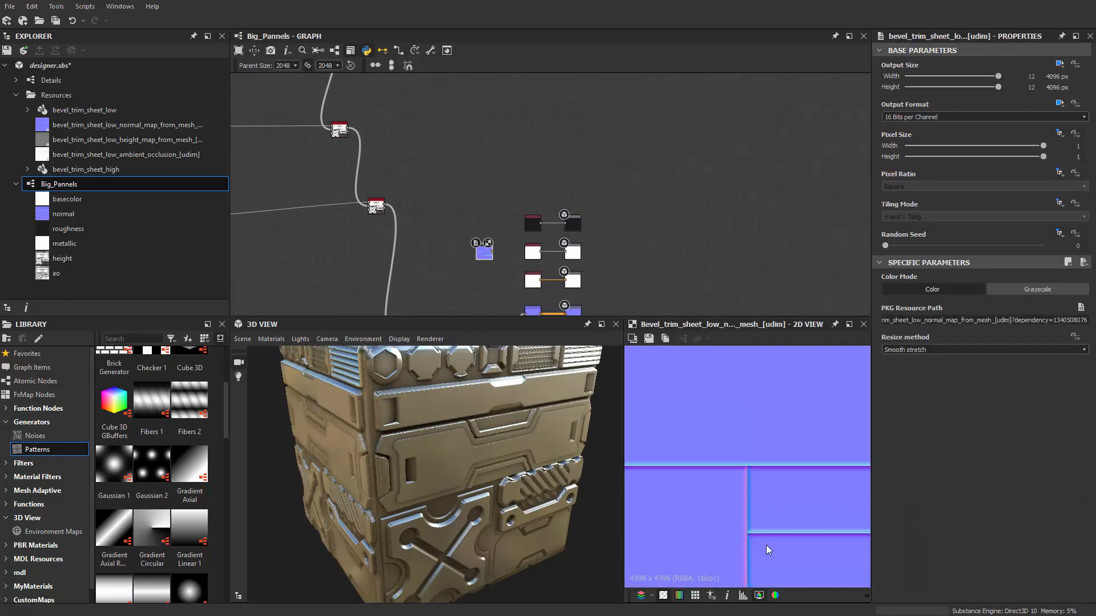
scroll(766, 546, "down", 3)
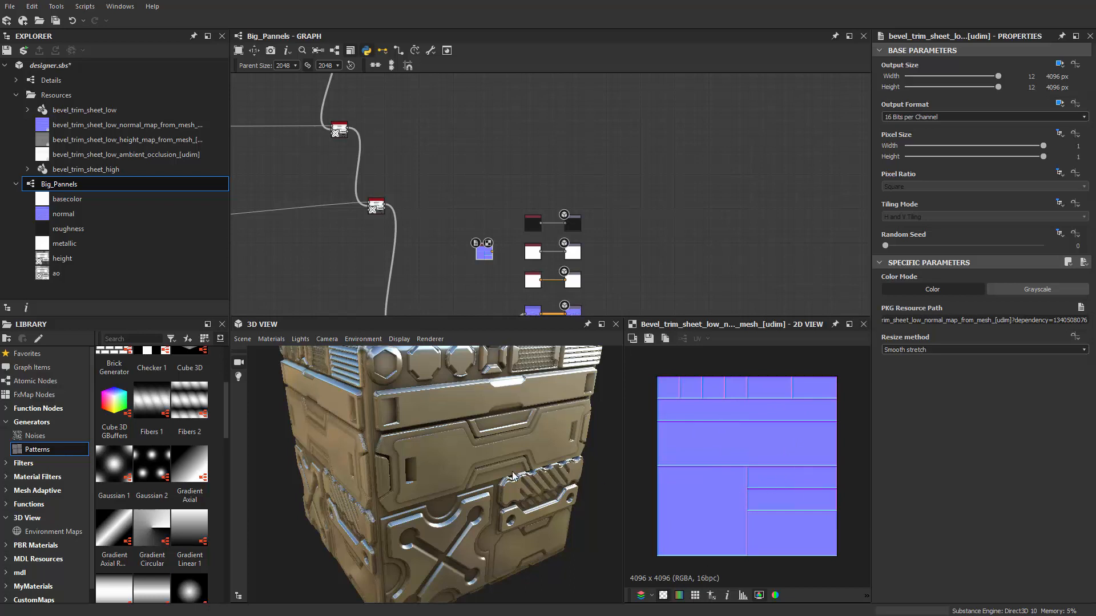
mouse_move(626, 230)
middle_mouse_down()
mouse_move(660, 135)
mouse_move(642, 224)
middle_mouse_up()
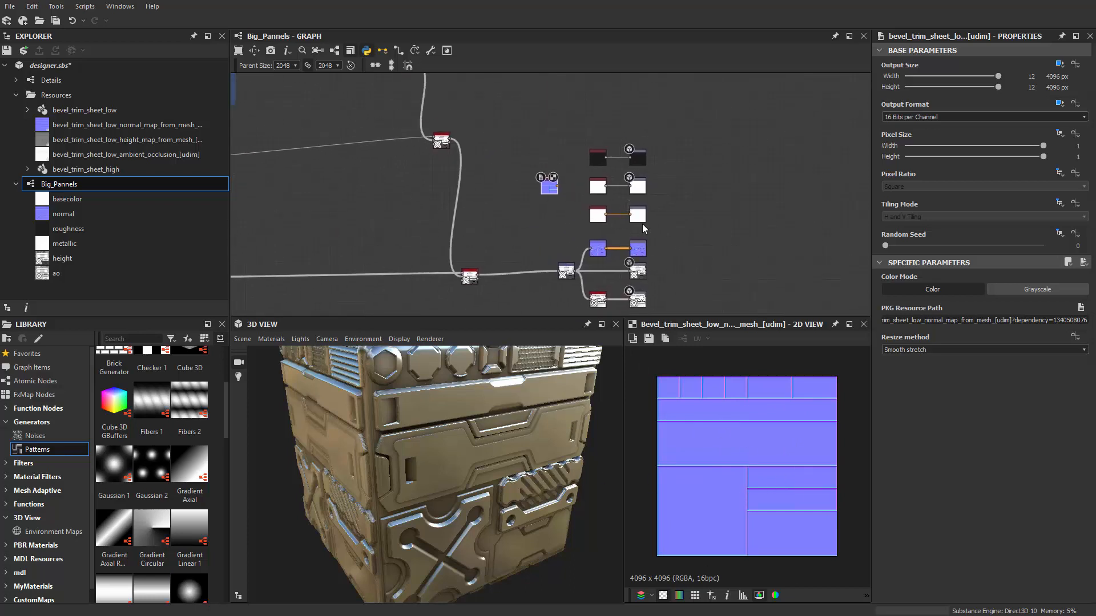
left_click_drag(468, 433, 456, 464)
Display the Normal node of the Big_Pannels graph with its parameters and its map in the 2D view.
middle_click_drag(332, 204, 293, 201)
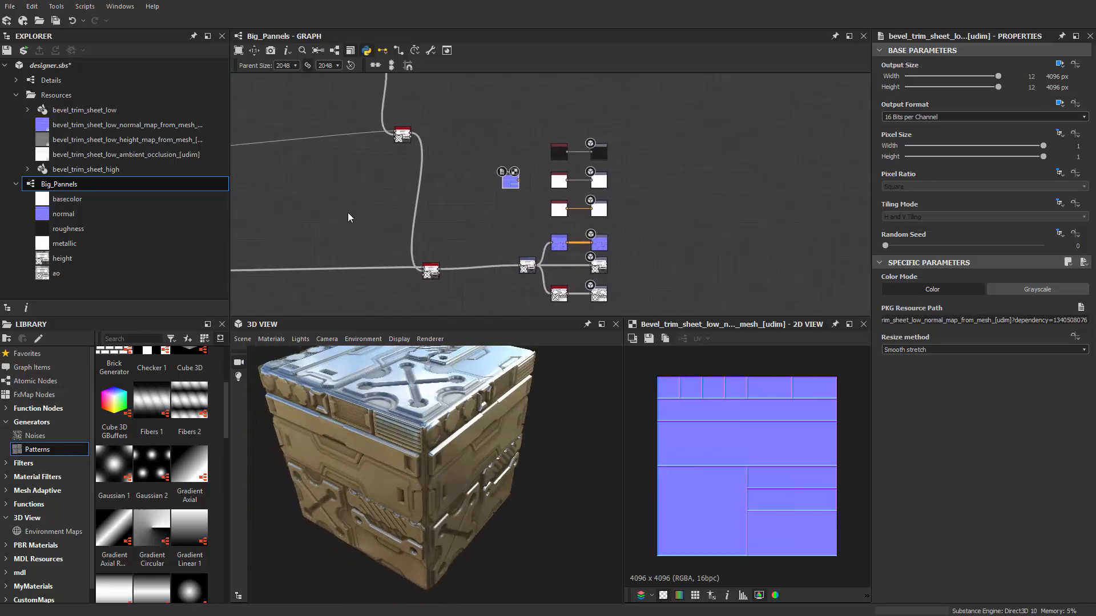
scroll(348, 212, "up", 1)
middle_click_drag(539, 192, 462, 151)
scroll(463, 151, "up", 2)
scroll(511, 210, "up", 2)
left_click(563, 244)
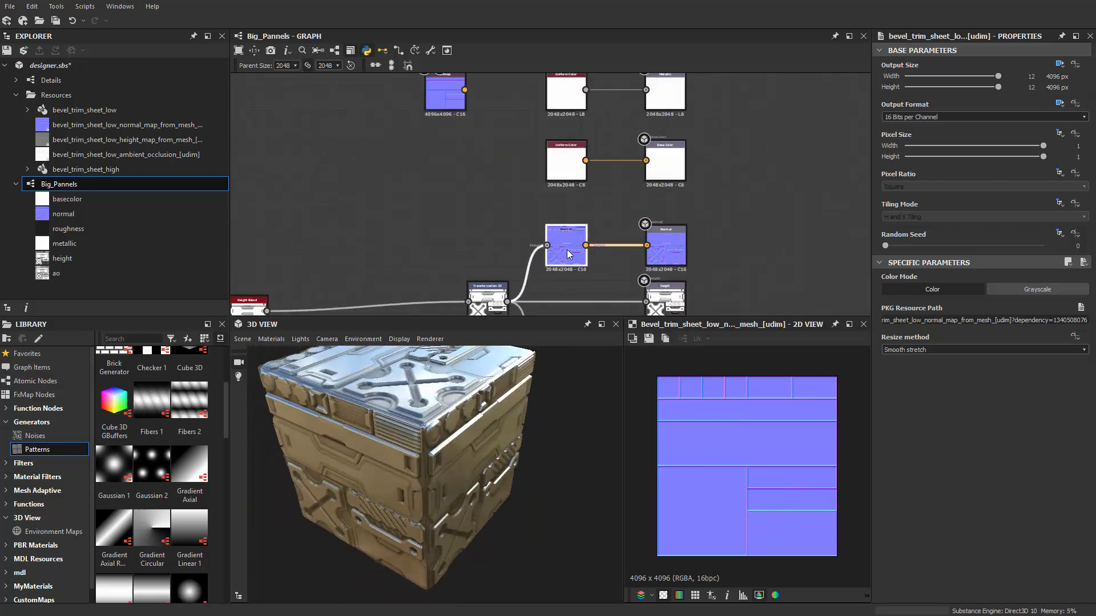
scroll(748, 444, "up", 2)
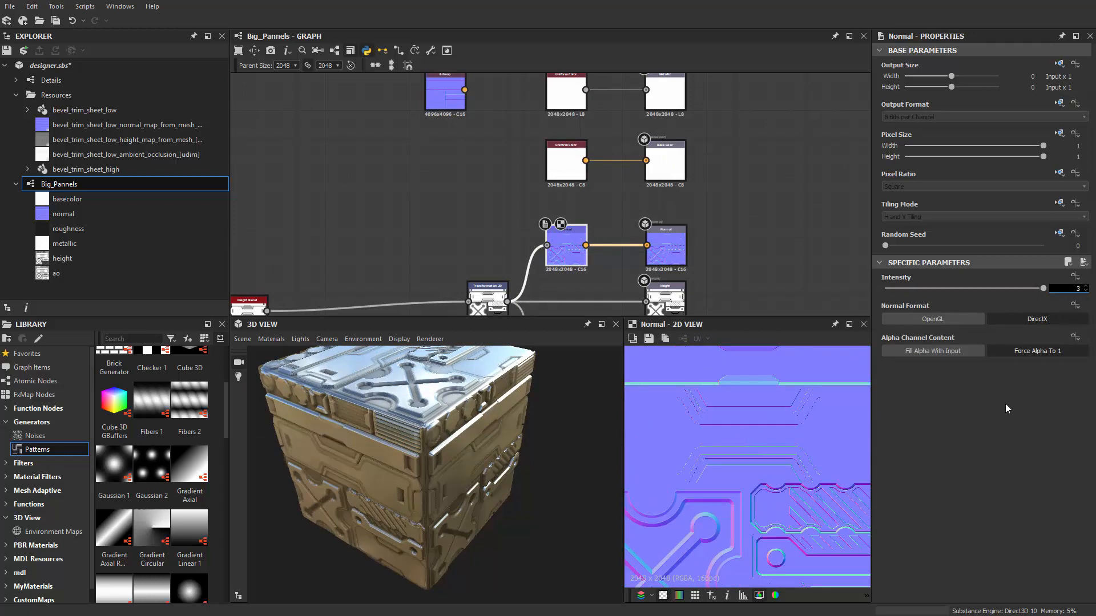
middle_click_drag(794, 231, 796, 215)
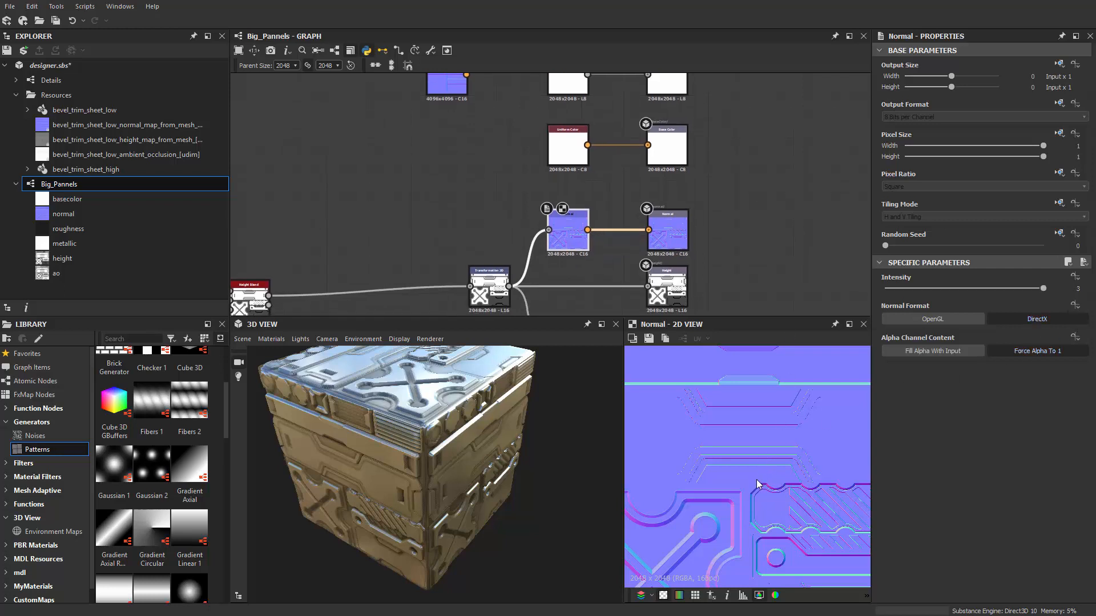
scroll(756, 481, "down", 1)
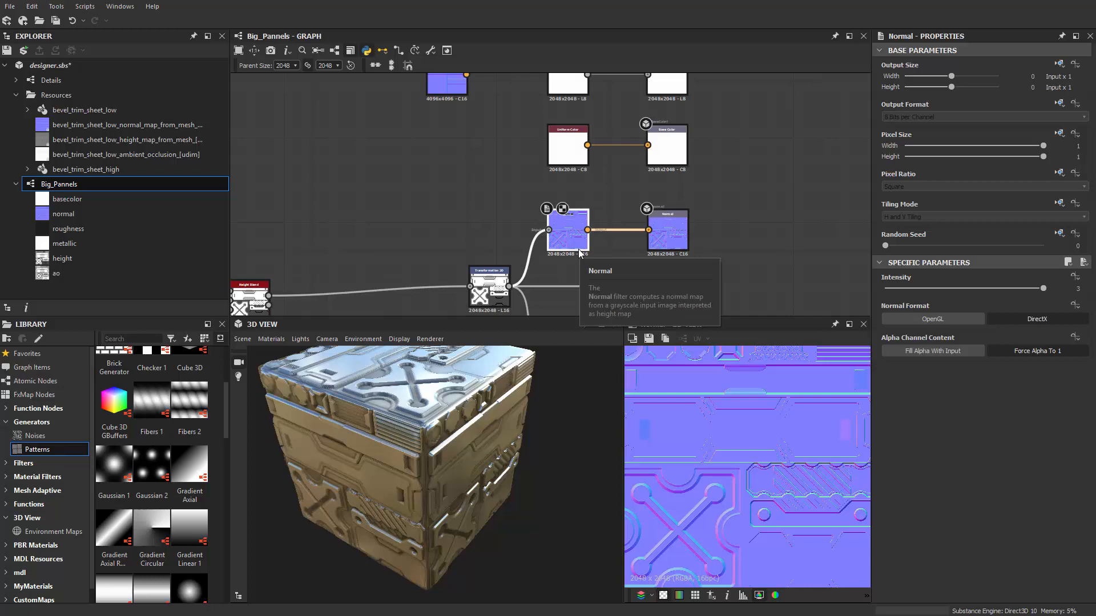
Save the displayed normal map as a JPEG in the mdularity folder, replacing the existing bevel_trim_Detail_02 file.
left_click(649, 339)
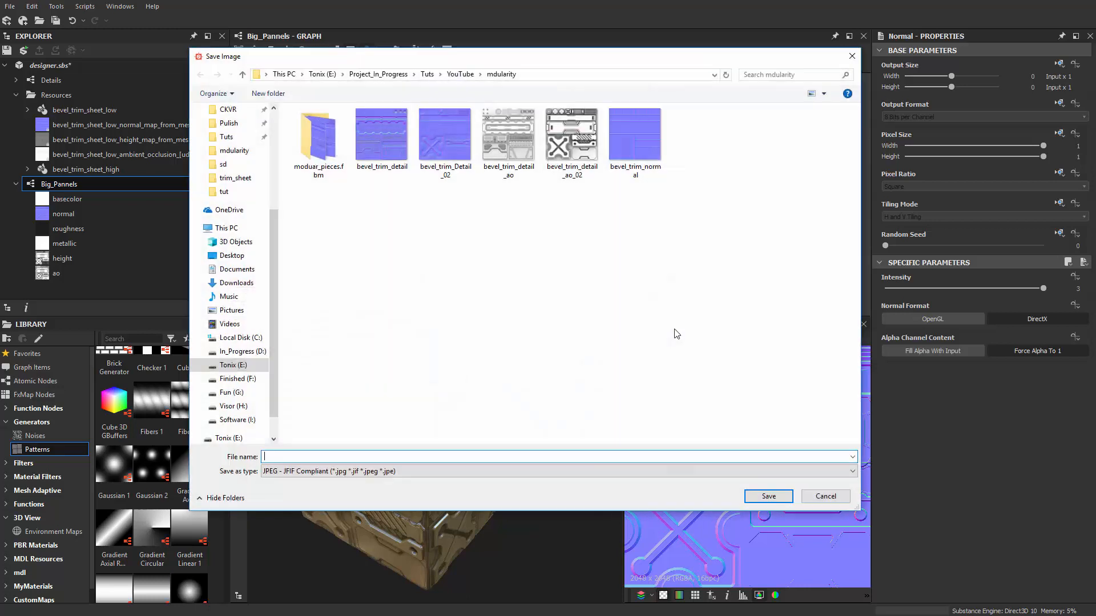
left_click_drag(601, 68, 567, 87)
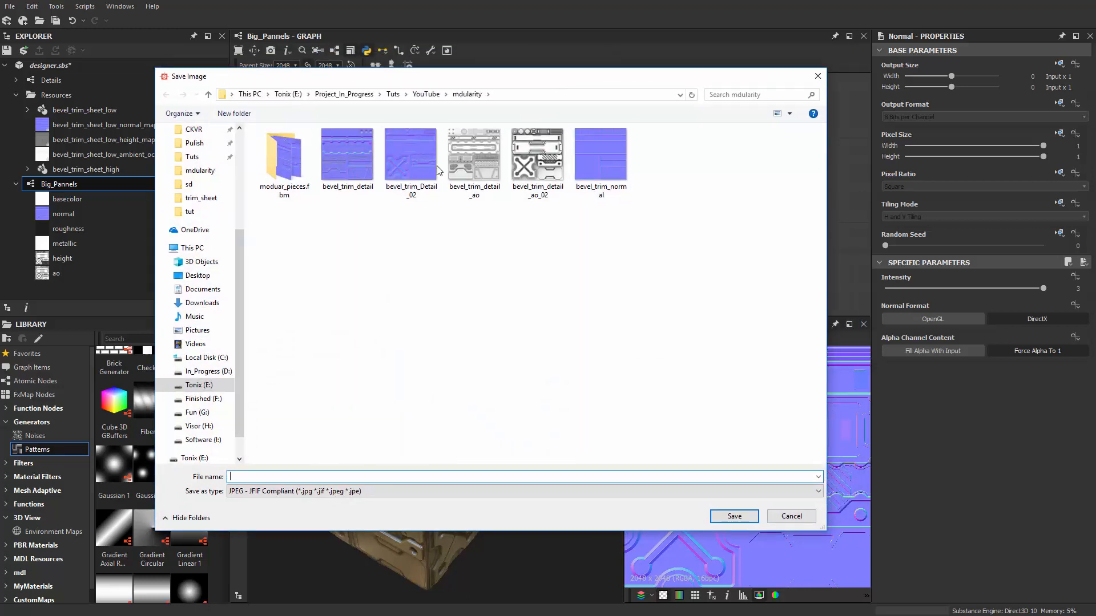
left_click(411, 160)
left_click(751, 521)
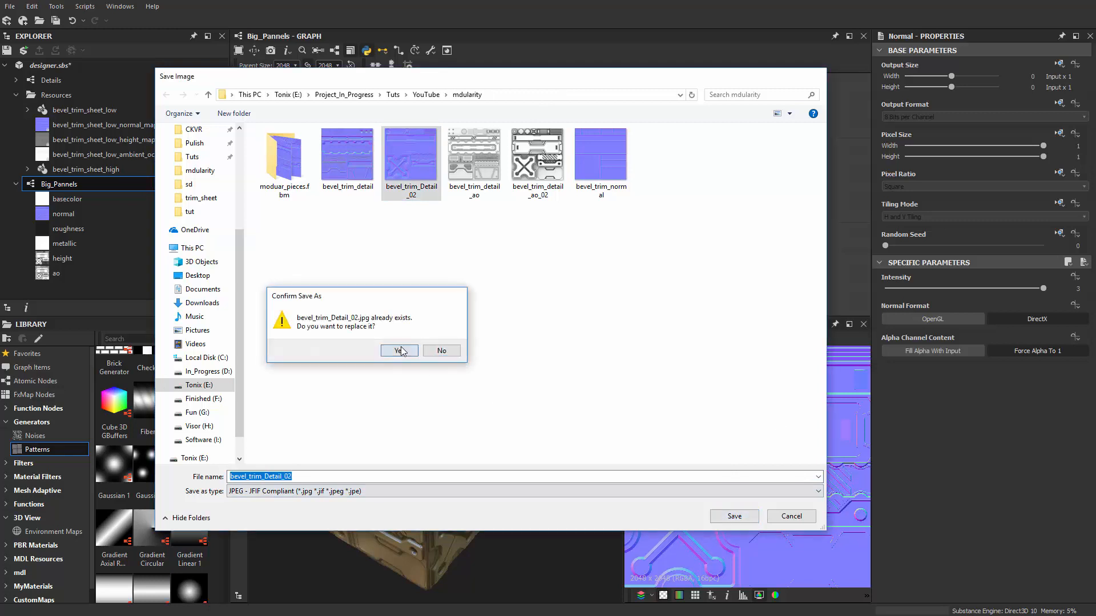
key("Return")
scroll(810, 476, "up", 3)
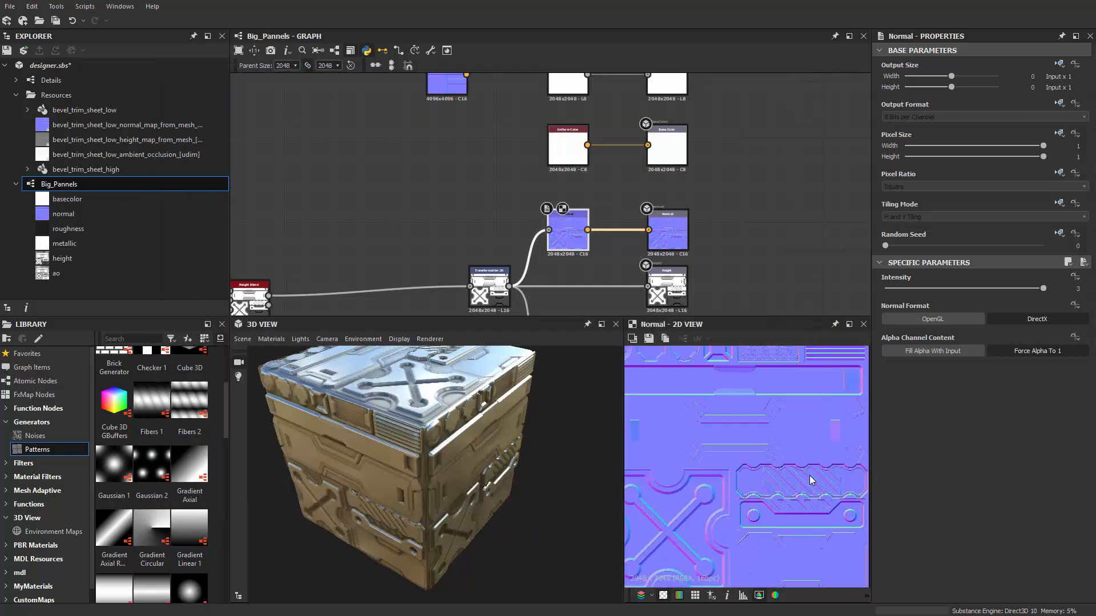
scroll(810, 476, "down", 3)
Open the Details graph and inspect its output nodes.
middle_click_drag(414, 134, 539, 240)
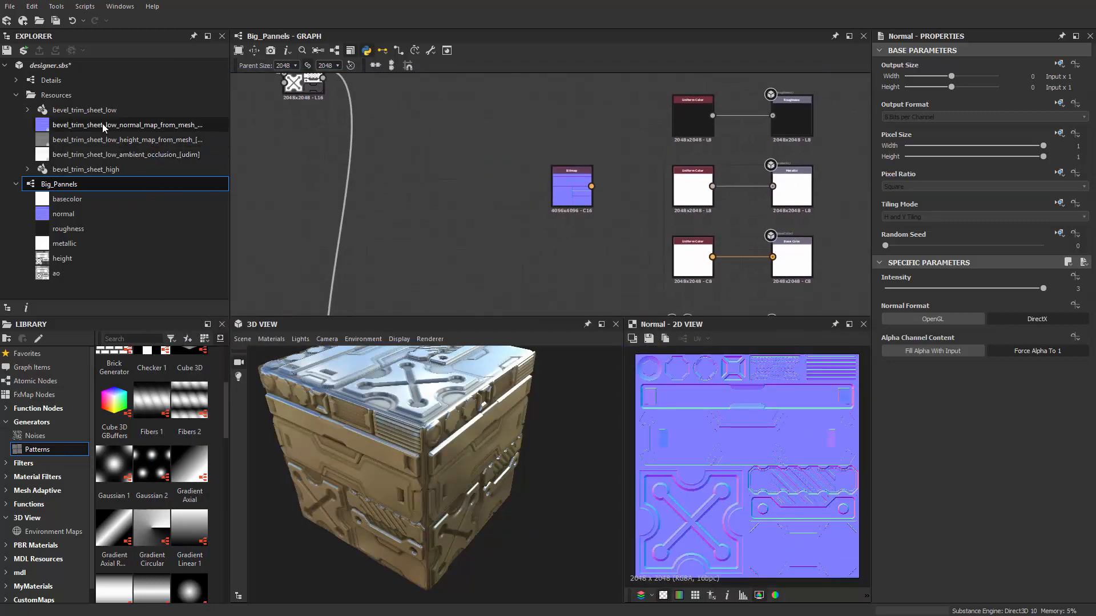
left_click(83, 114)
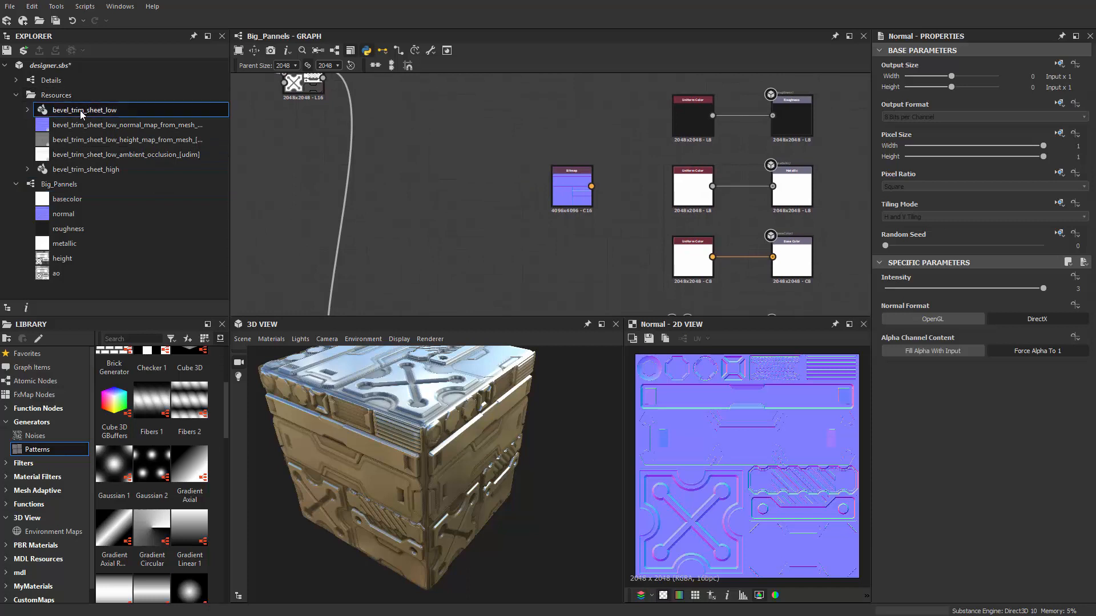
left_click(63, 83)
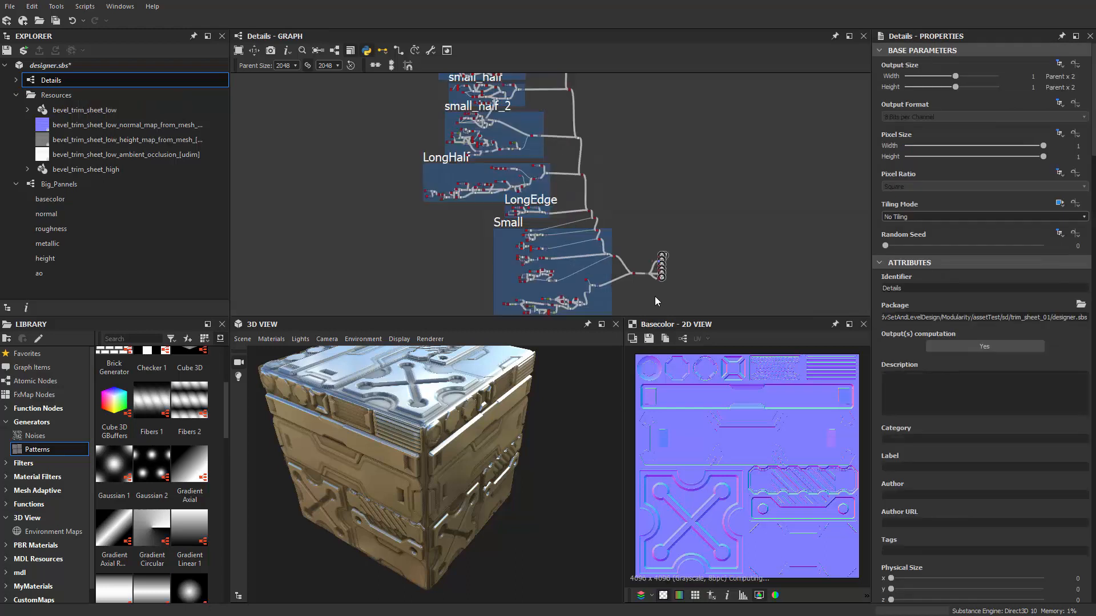
scroll(669, 245, "up", 9)
middle_click_drag(677, 297, 690, 183)
scroll(681, 222, "up", 2)
scroll(690, 186, "up", 2)
middle_click_drag(667, 223, 681, 138)
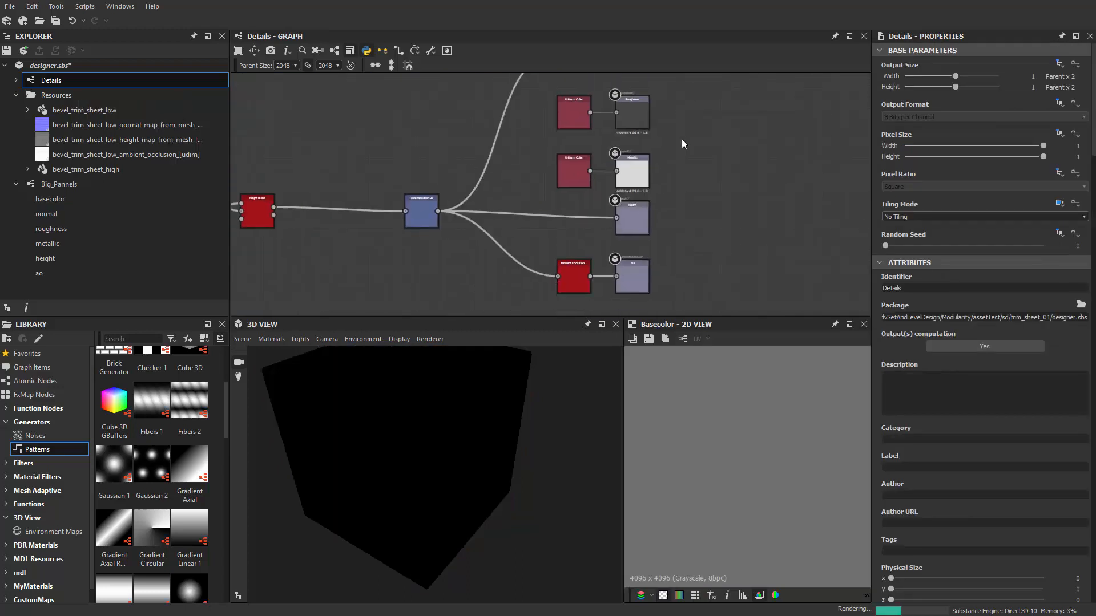
scroll(582, 223, "up", 2)
middle_click_drag(581, 223, 555, 331)
double_click(553, 91)
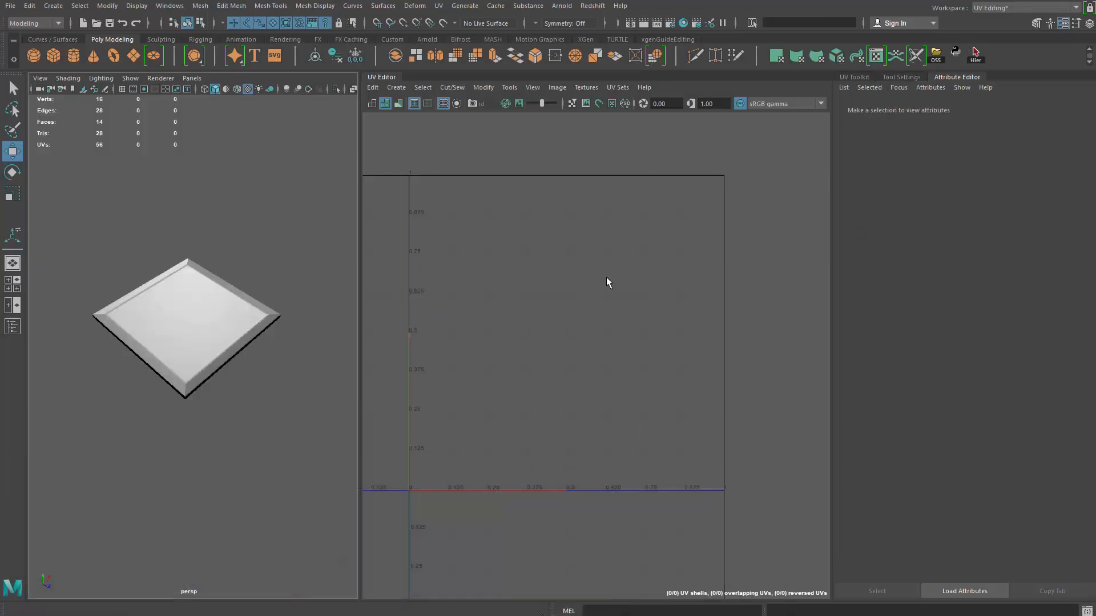
Switch to Maya, inspect the bevelled square panel from several angles and widen the perspective viewport.
scroll(215, 352, "up", 6)
left_click_drag(229, 363, 246, 340, "alt")
scroll(217, 351, "down", 6)
scroll(244, 325, "up", 5)
scroll(257, 332, "down", 6)
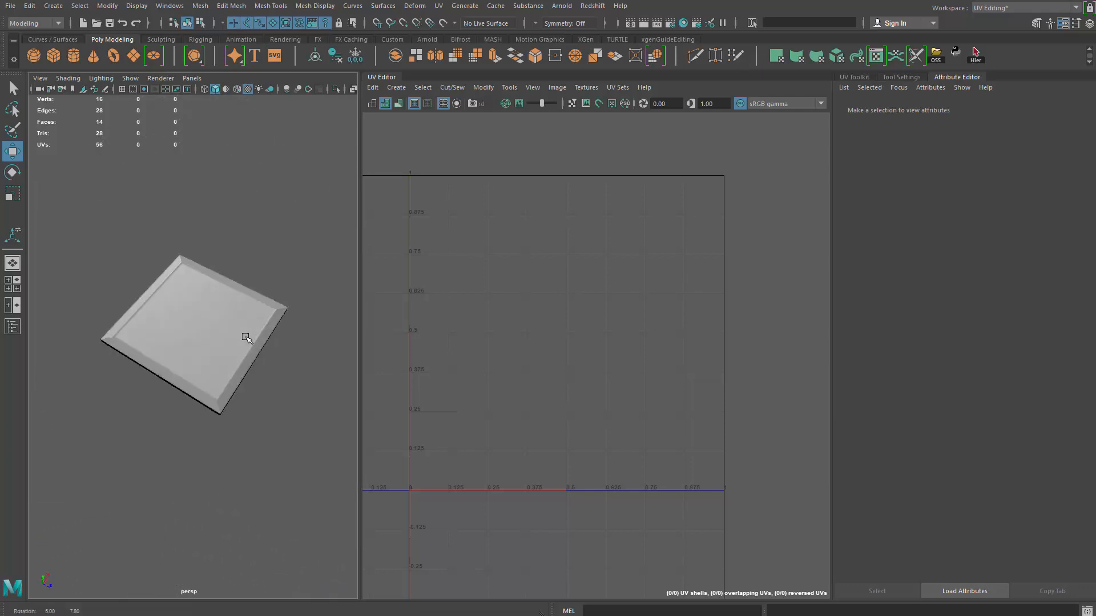
scroll(248, 338, "up", 3)
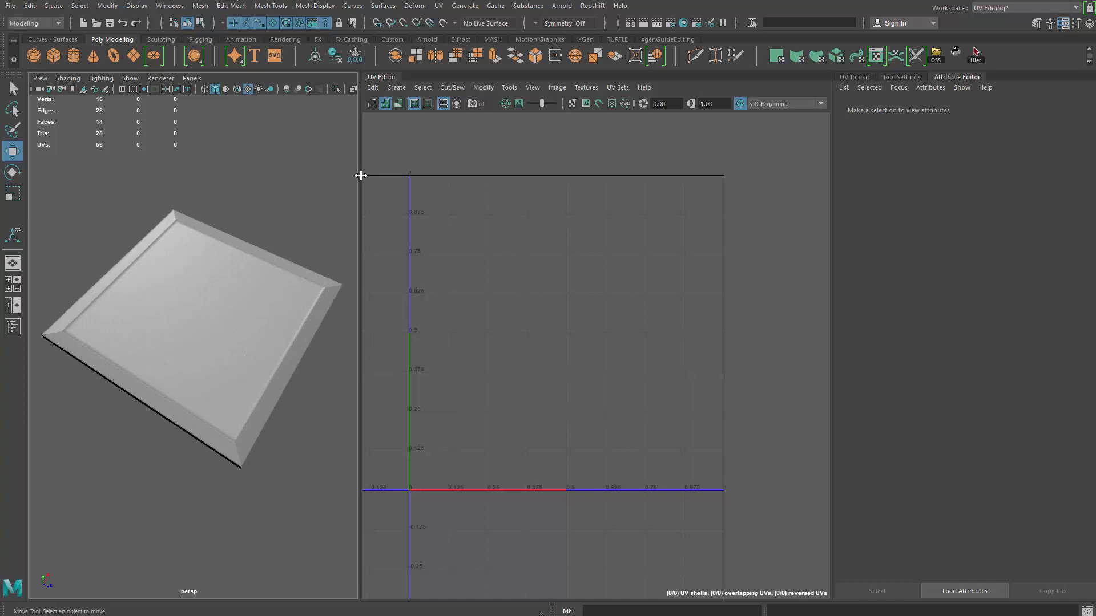
left_click_drag(360, 175, 418, 175)
left_click_drag(274, 291, 233, 299, "alt")
scroll(221, 271, "down", 2)
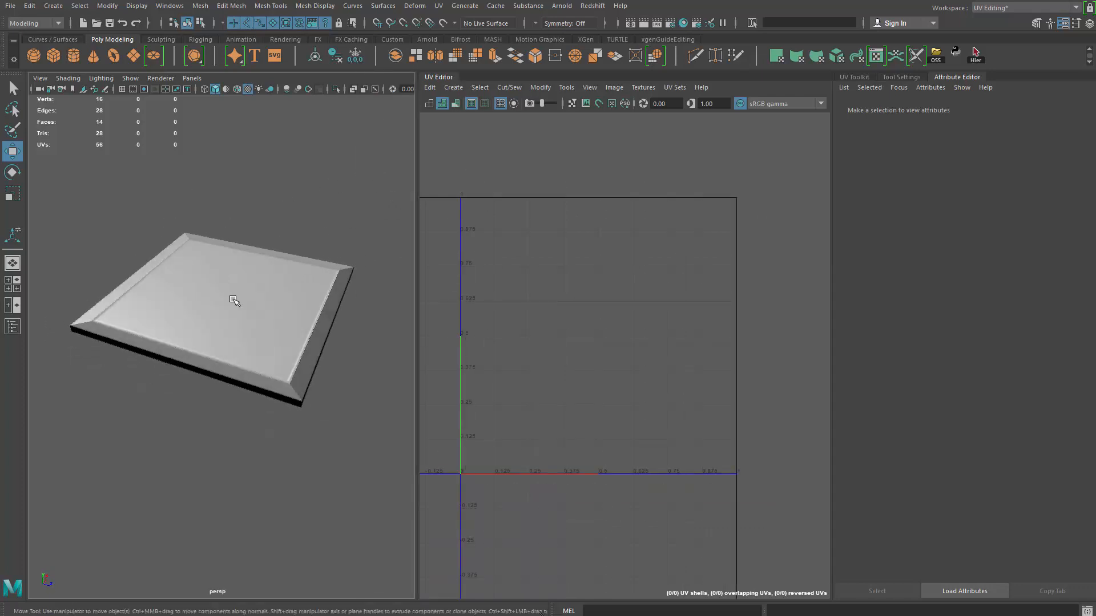
Duplicate the bevelled square panel in place.
left_click(234, 301)
key("ctrl+d")
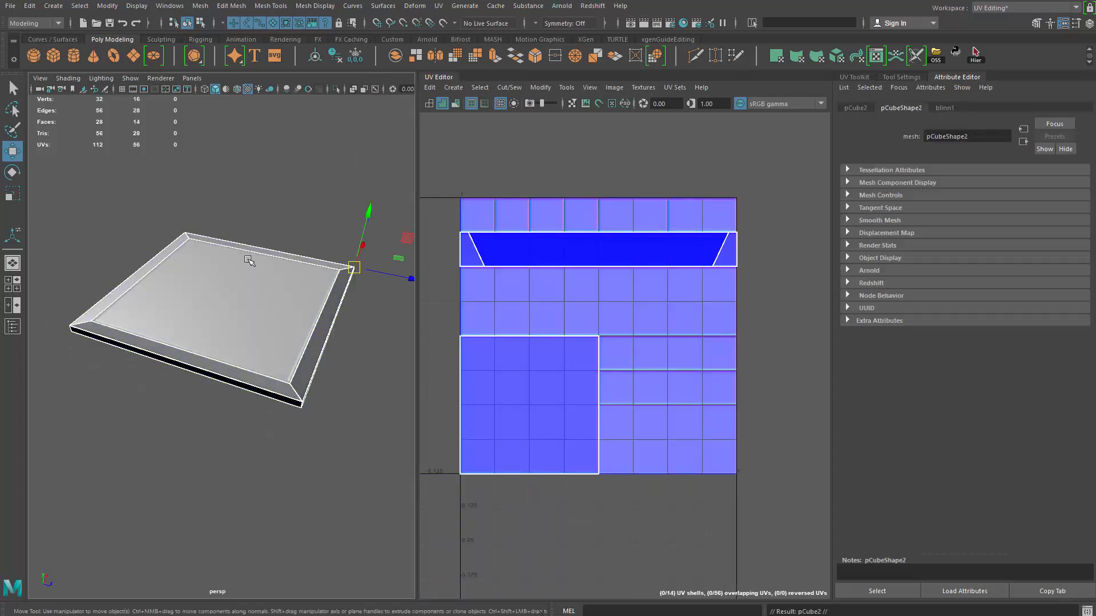
mouse_move(249, 260)
left_mouse_down("alt")
mouse_move(265, 280)
mouse_move(245, 277)
left_mouse_up("alt")
key("ctrl+1")
key("ctrl+1")
Insert an edge loop across the middle of the duplicated panel and bevel it with a fraction of 0.5.
key("q")
right_click_drag(245, 276, 339, 306)
left_click(251, 236)
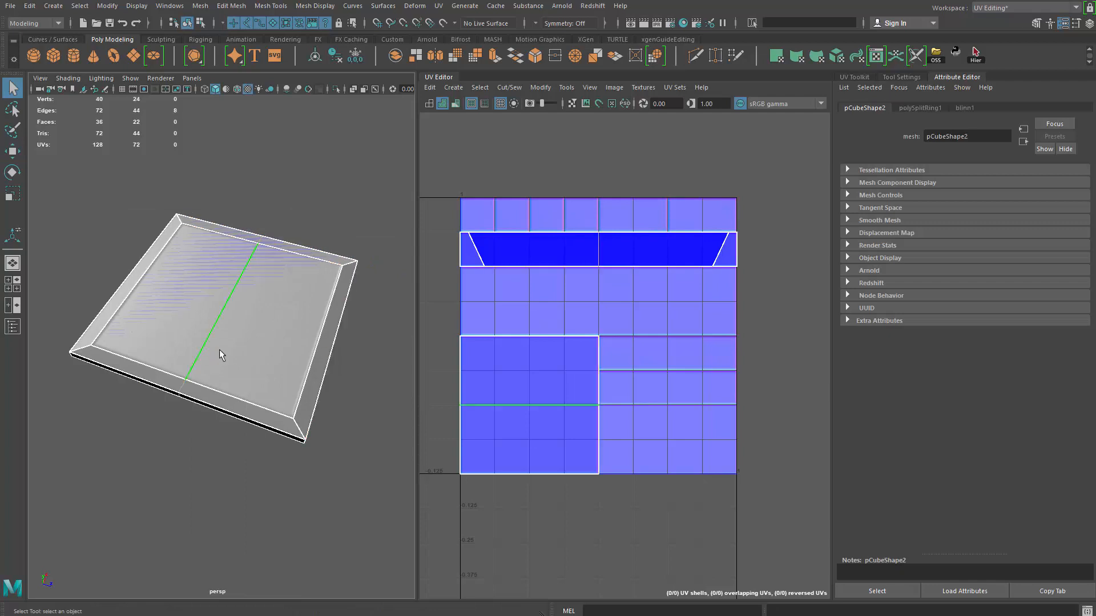
left_click_drag(220, 354, 272, 340, "alt")
key("ctrl+b")
left_click_drag(201, 339, 242, 315, "alt")
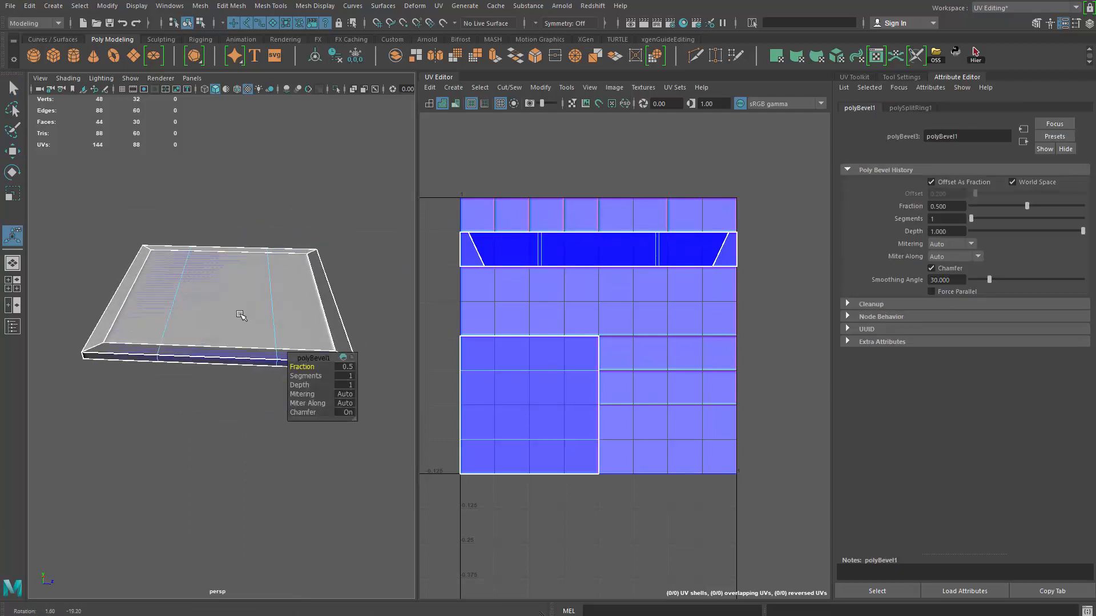
Extrude the three faces of the panel's middle strip: the flat centre and the sloped face at each end.
key("q")
right_click_drag(242, 320, 244, 380)
left_click(230, 318)
left_click(212, 351, "shift")
left_click_drag(270, 219, 268, 260, "alt")
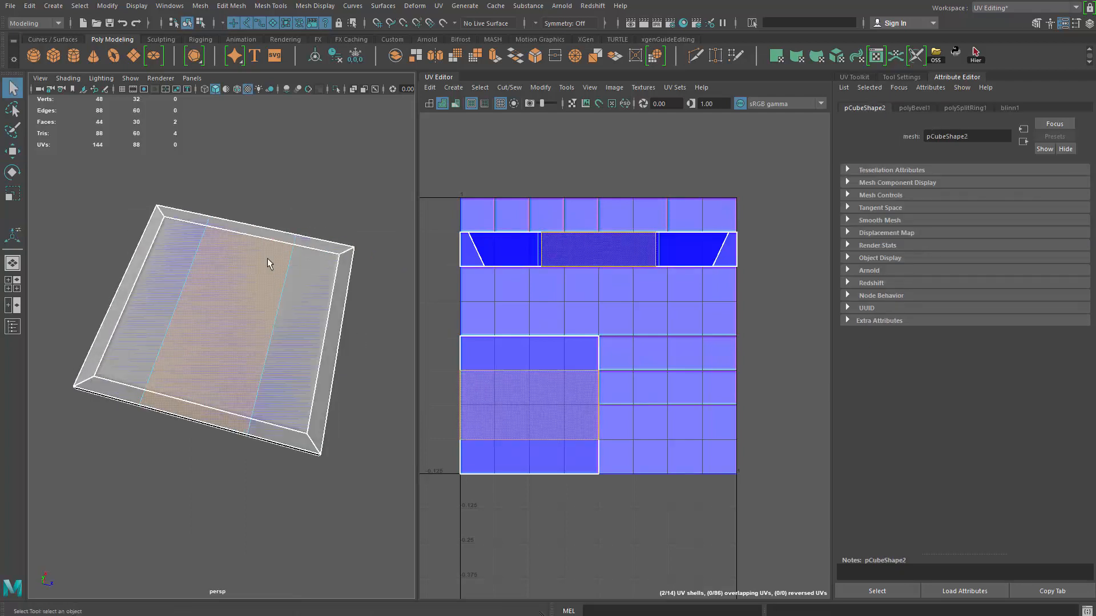
left_click(266, 232, "shift")
left_click_drag(243, 336, 231, 280, "alt")
key("ctrl+e")
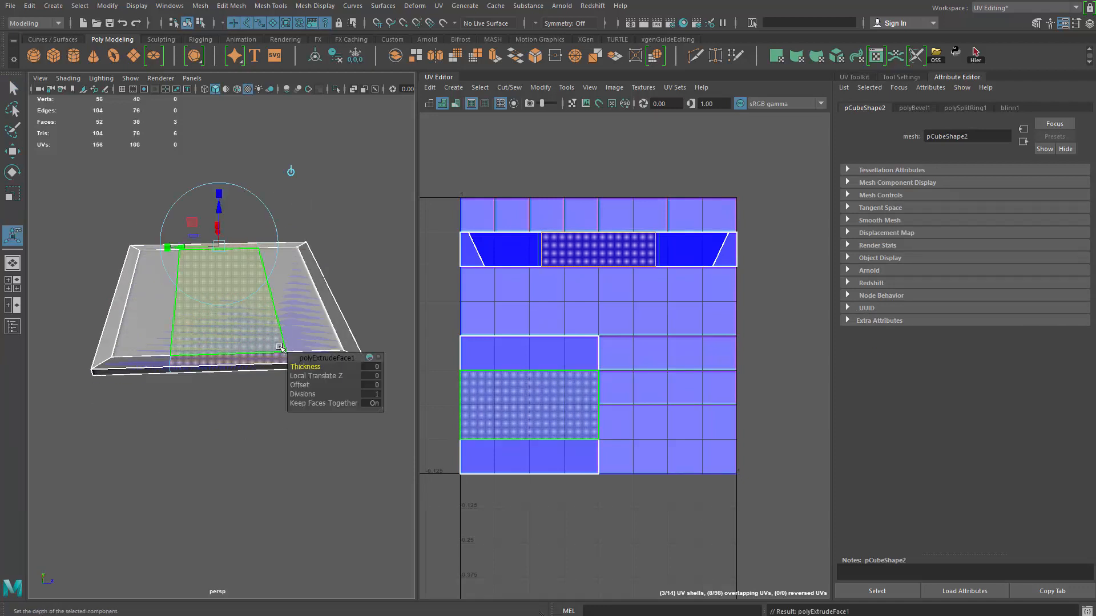
Show the grid in the front view and raise the extruded strip to a height of 32 cm.
key("w")
left_click_drag(237, 215, 292, 241, "alt")
left_click(265, 260)
key("ctrl+z")
key("space")
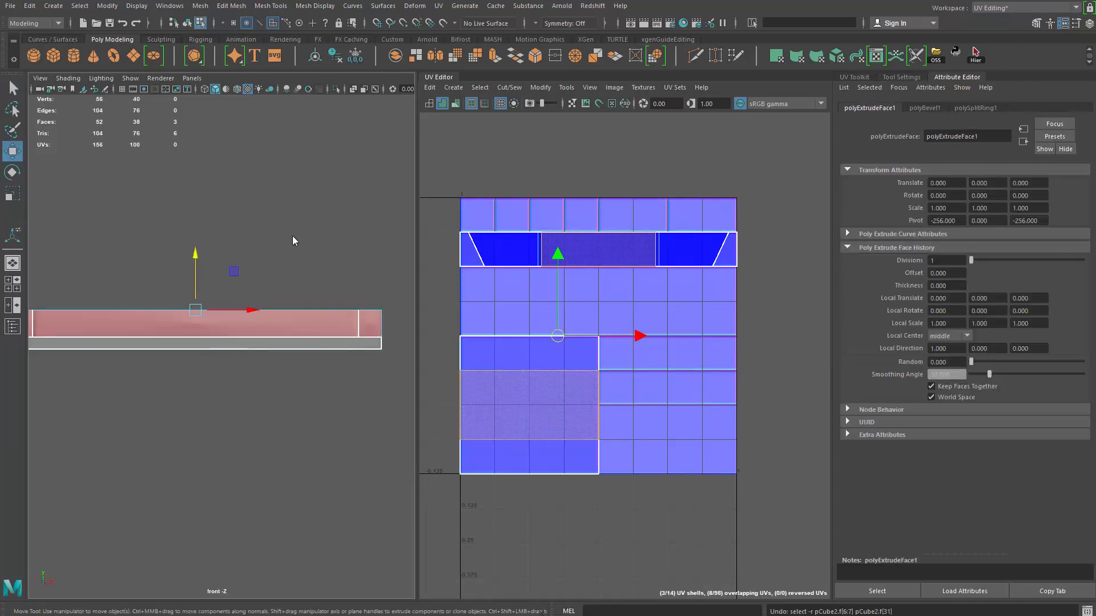
scroll(255, 261, "down", 3)
scroll(229, 277, "up", 2)
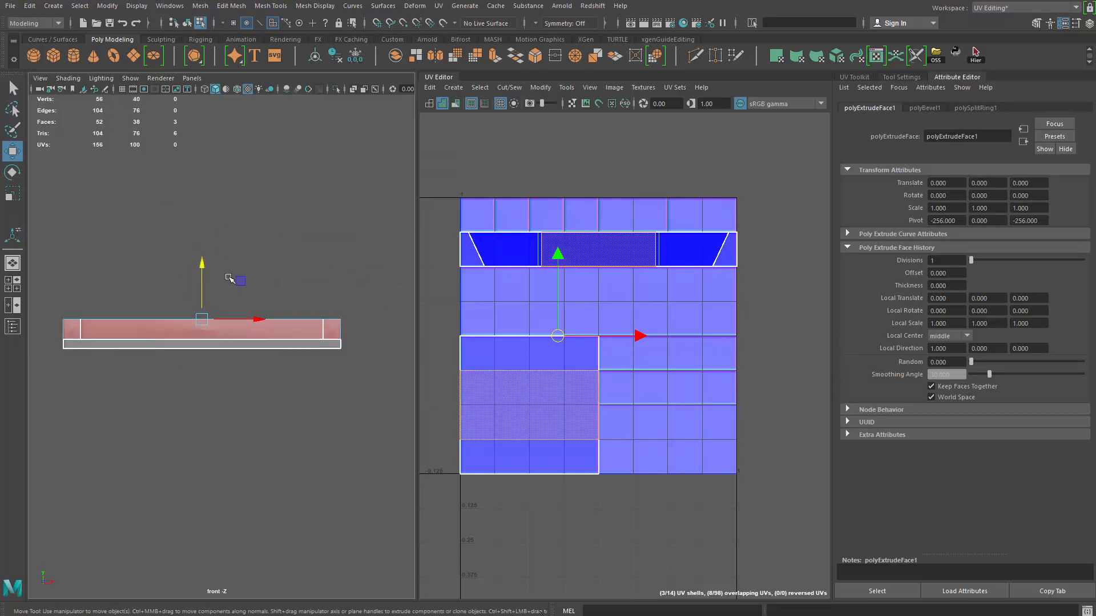
left_click(132, 91)
left_click_drag(194, 252, 190, 306)
key("space")
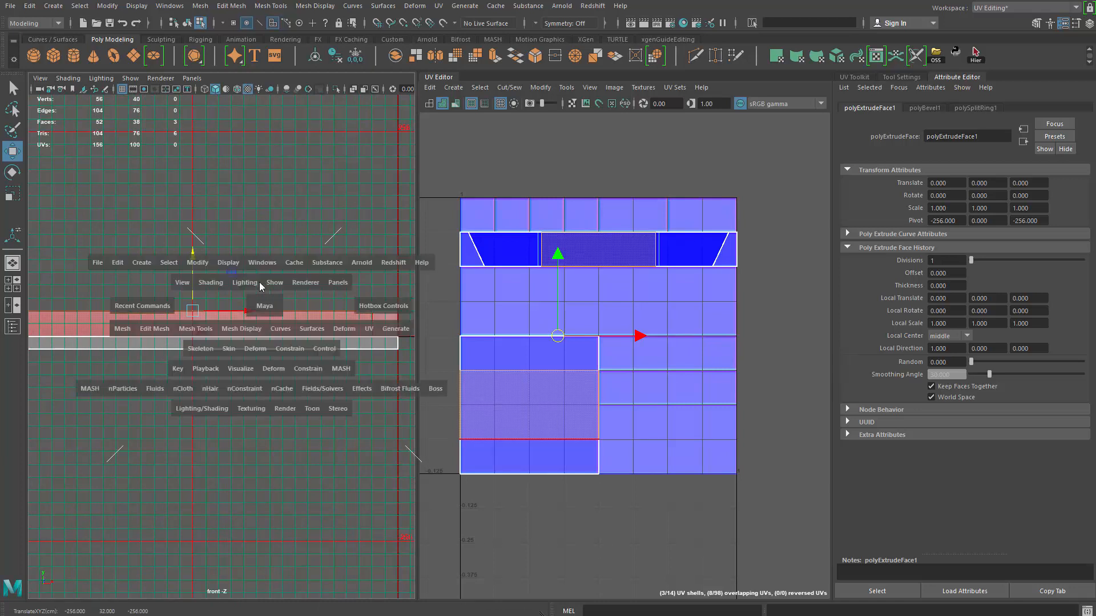
left_click_drag(264, 306, 261, 285)
left_click_drag(228, 277, 235, 320, "alt")
Select the long top edges on both sides of the raised strip and scale them to 0.4 along Z in the side view.
key("q")
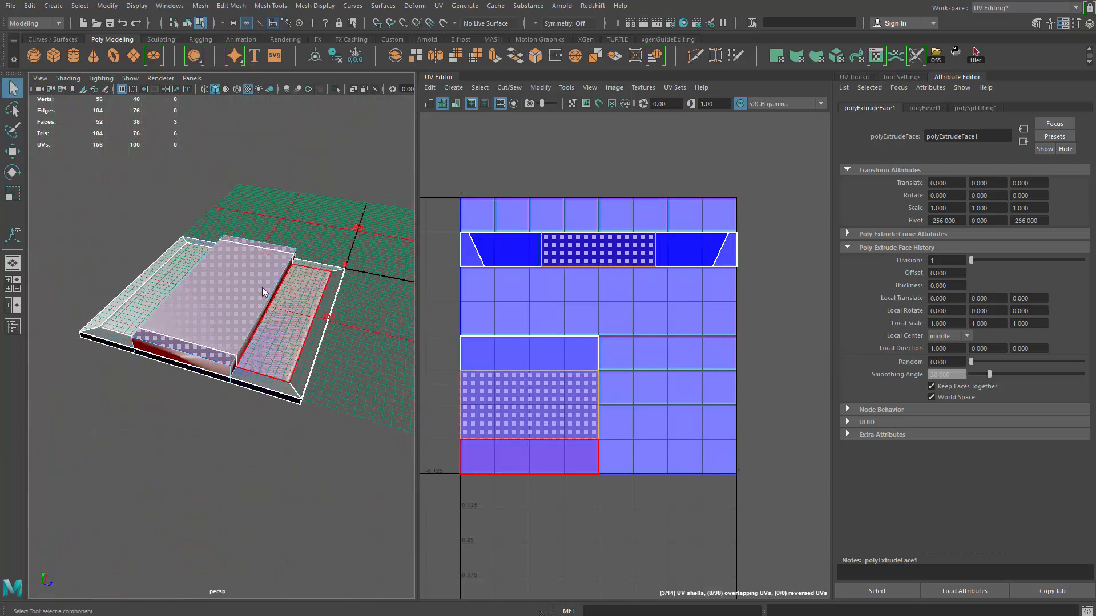
key("F10")
left_click(250, 317)
left_click_drag(146, 308, 203, 317, "alt")
left_click_drag(285, 319, 266, 278, "alt")
double_click(262, 319)
key("space")
left_click_drag(266, 278, 431, 313)
scroll(260, 311, "up", 3)
scroll(219, 308, "up", 4)
key("space")
key("f")
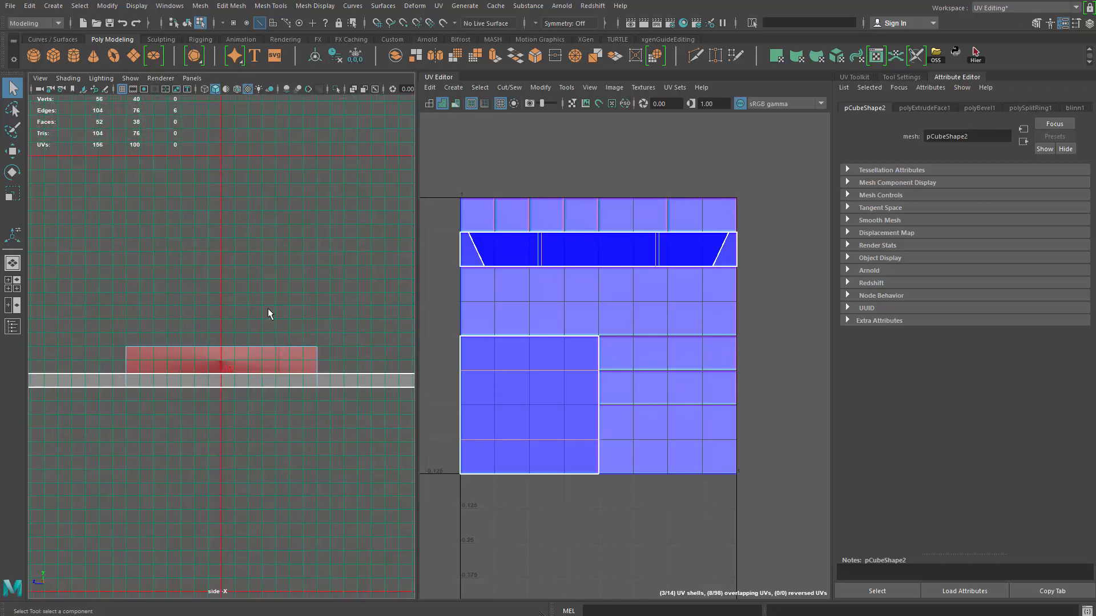
key("r")
left_click_drag(167, 350, 189, 350)
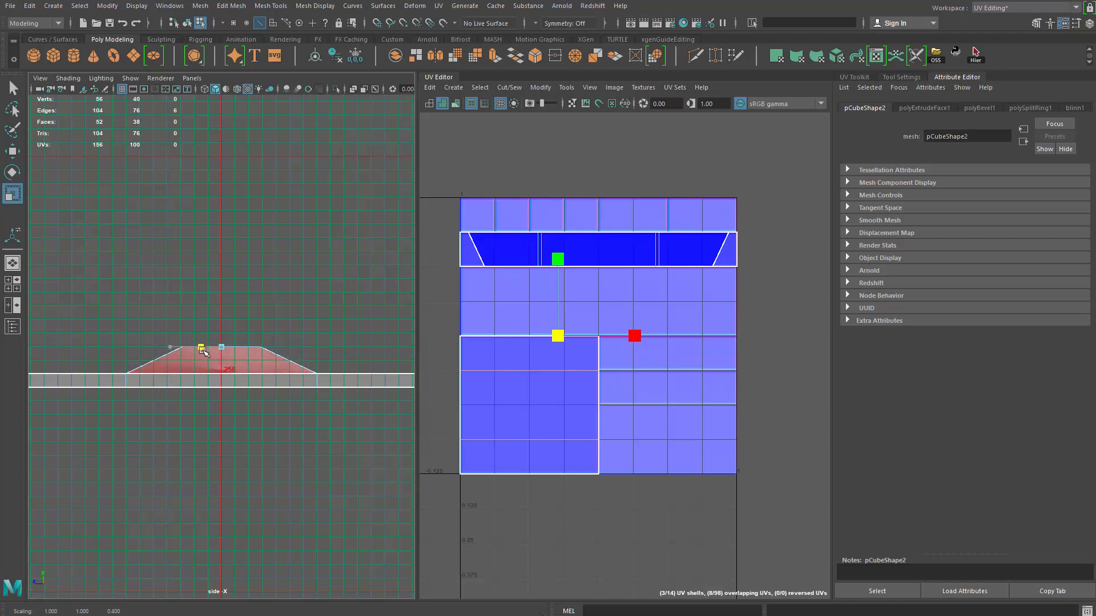
Snap the top edges on one side of the raised strip to the grid along Z in the side view.
scroll(197, 356, "up", 6)
middle_click_drag(110, 378, 226, 357, "alt")
key("q")
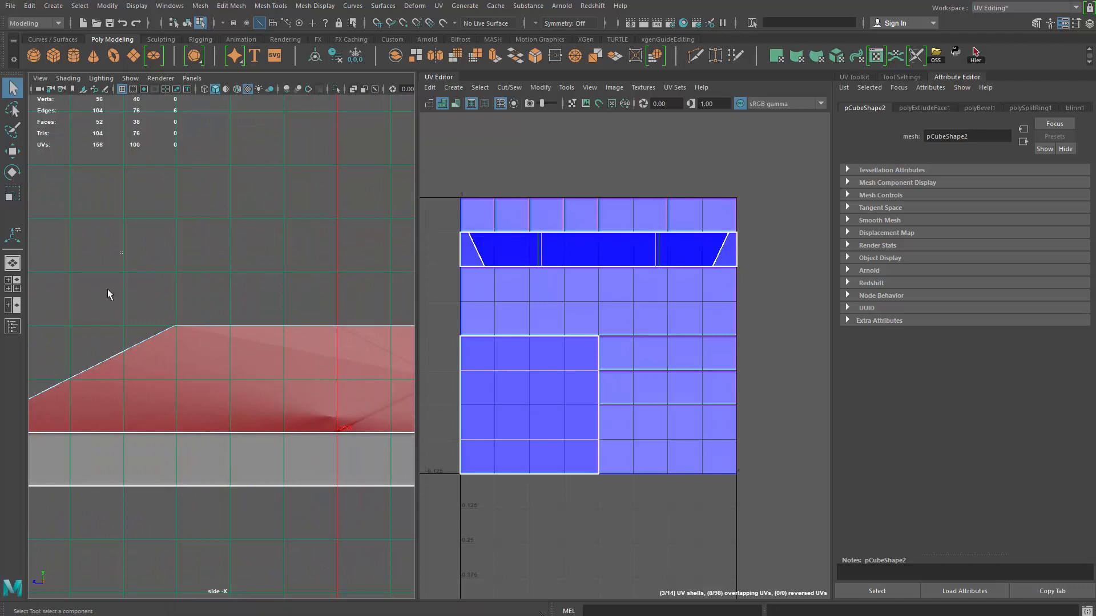
left_click_drag(78, 324, 99, 385, "shift")
key("w")
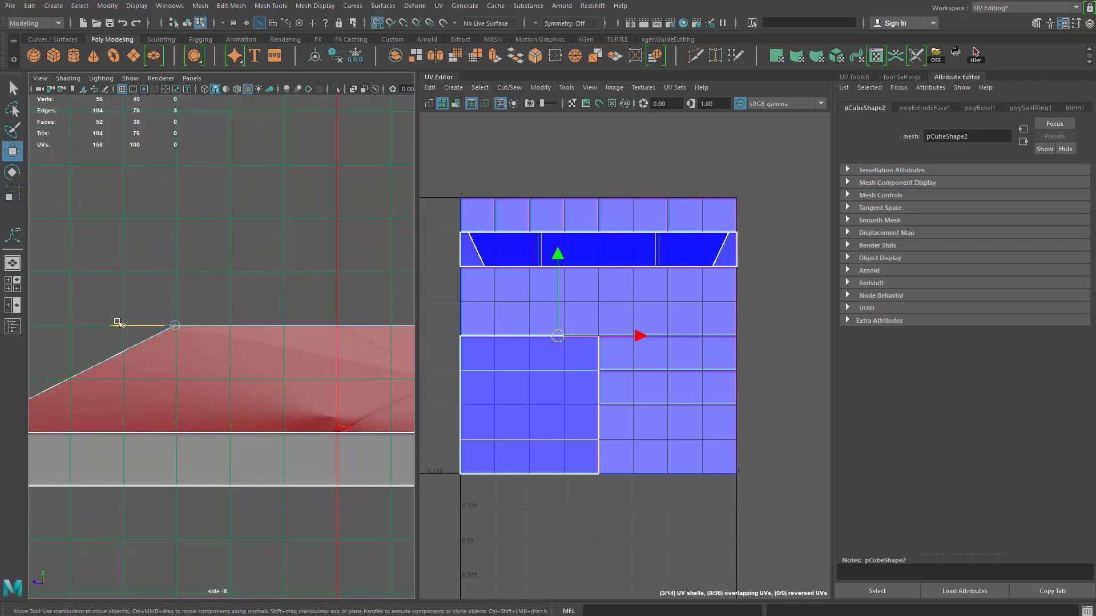
left_click_drag(117, 323, 183, 325)
scroll(285, 330, "down", 3)
middle_click_drag(410, 291, 70, 259, "alt")
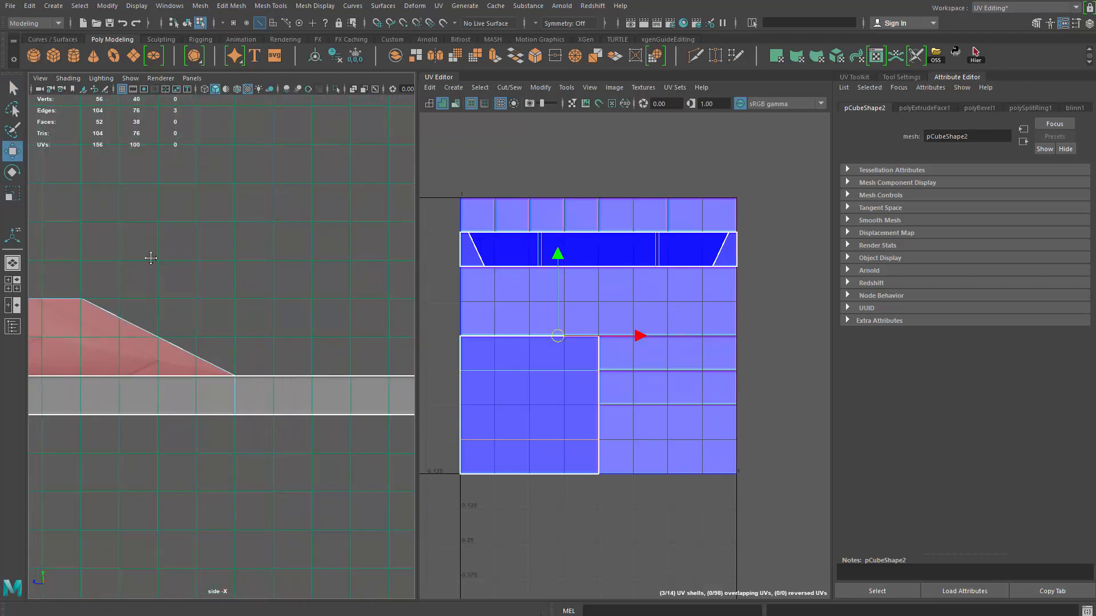
Snap the top edges on the opposite side of the raised strip to the matching grid line along Z.
middle_click_drag(151, 258, 249, 270, "alt")
left_click_drag(201, 289, 164, 332)
left_click_drag(63, 279, 82, 325, "ctrl")
left_click_drag(265, 333, 225, 374, "ctrl")
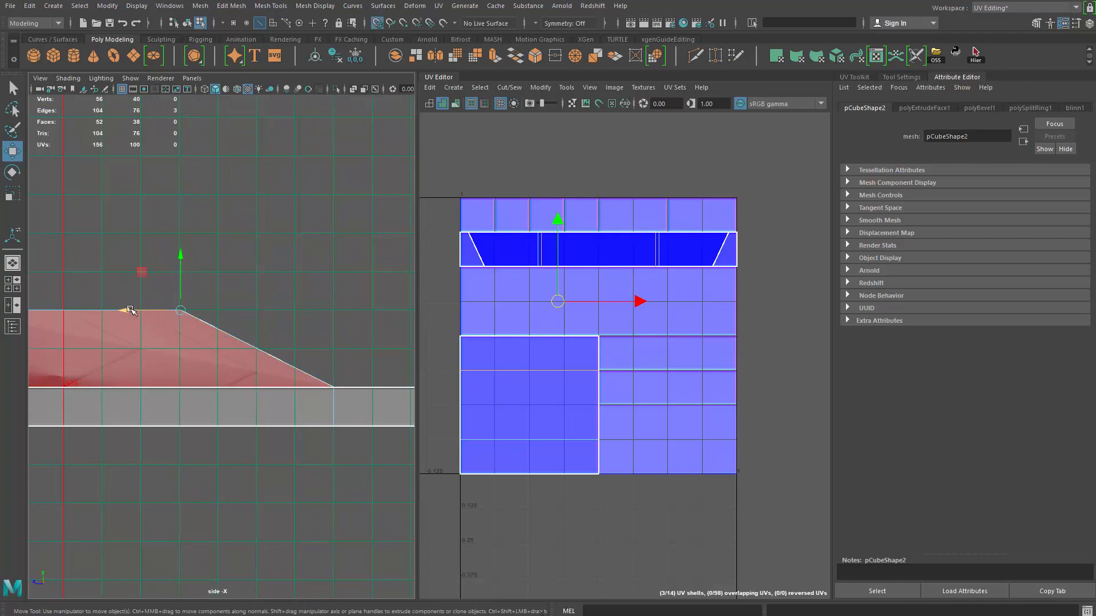
left_click_drag(131, 309, 193, 327)
scroll(247, 323, "down", 3)
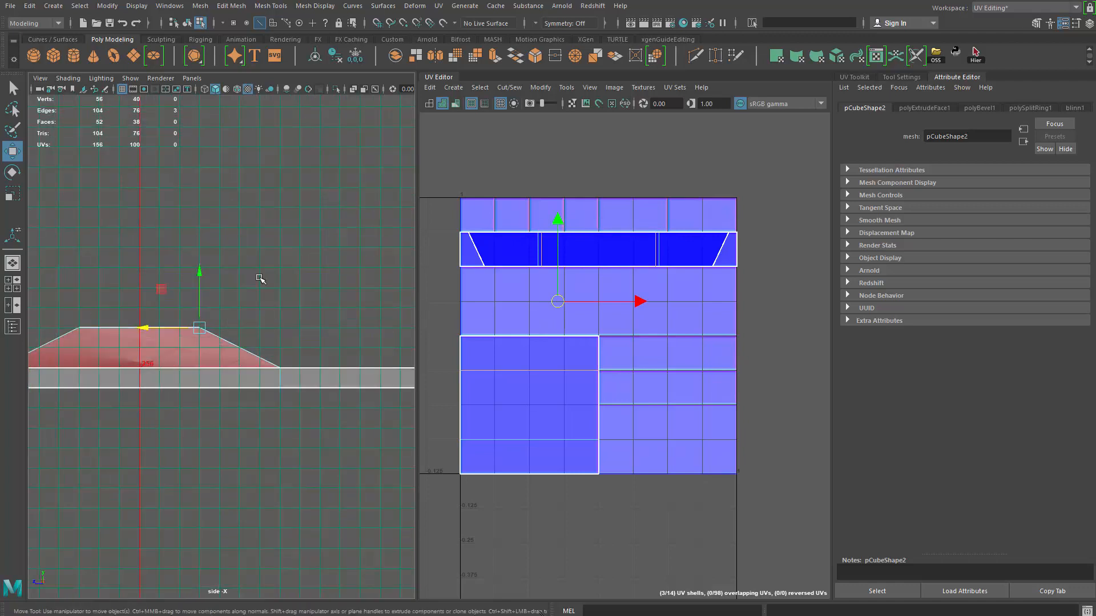
Return to the perspective view in object mode and select the raised-strip panel.
key("space")
key("space")
left_click_drag(260, 279, 244, 364, "alt")
scroll(244, 364, "up", 3)
key("q")
left_click(290, 252)
key("F8")
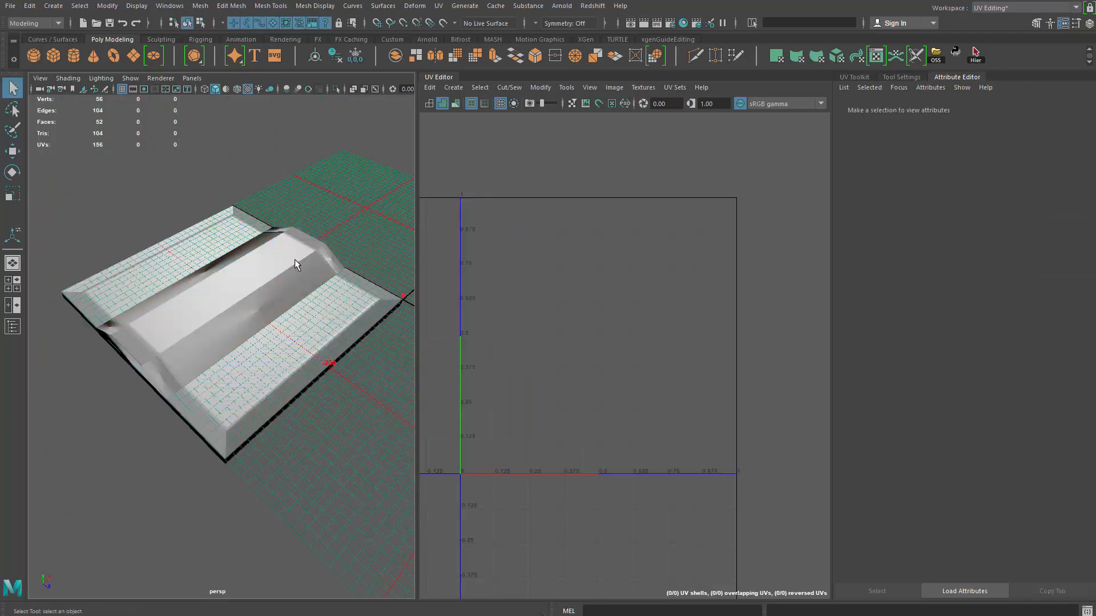
left_click(294, 264)
left_click_drag(295, 264, 217, 310, "alt")
left_click_drag(307, 330, 247, 360, "alt")
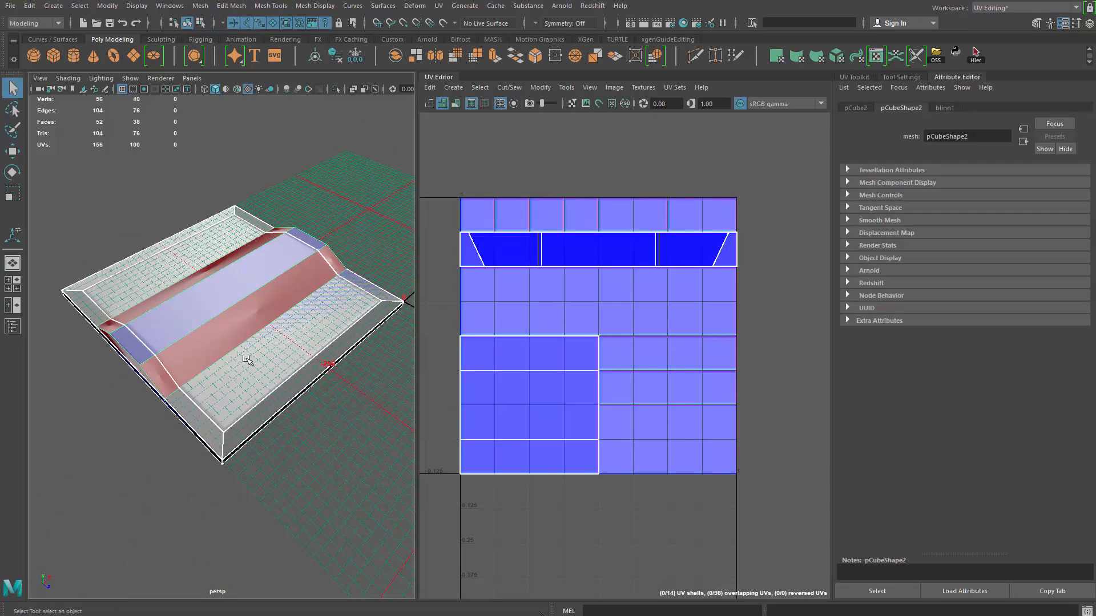
key("w")
middle_click_drag(248, 359, 114, 283)
left_click(304, 391)
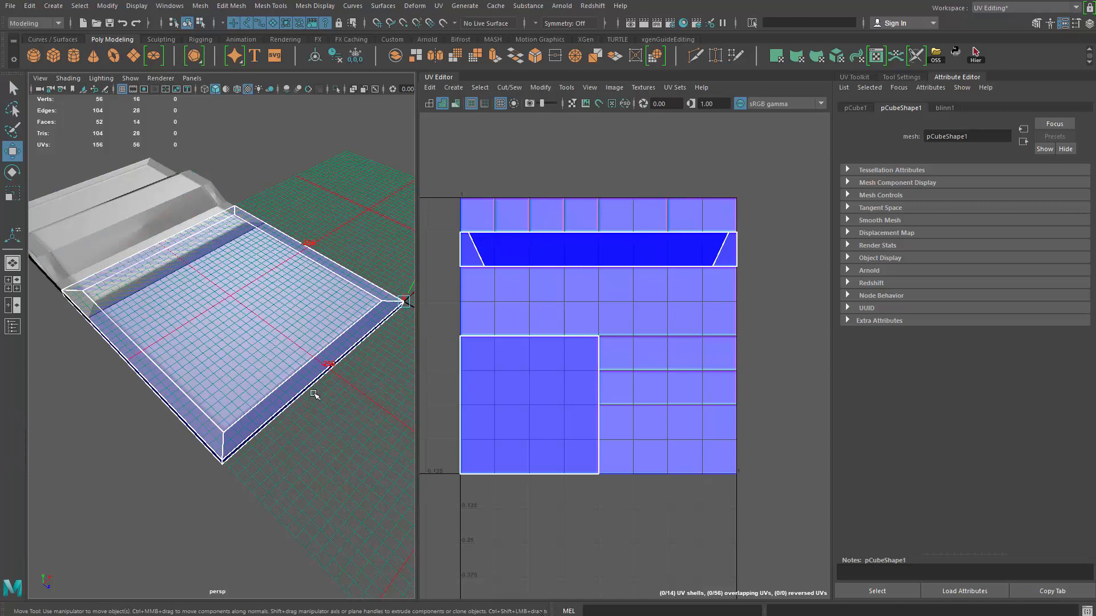
left_click_drag(313, 393, 309, 401, "alt")
key("ctrl+z")
key("ctrl+z")
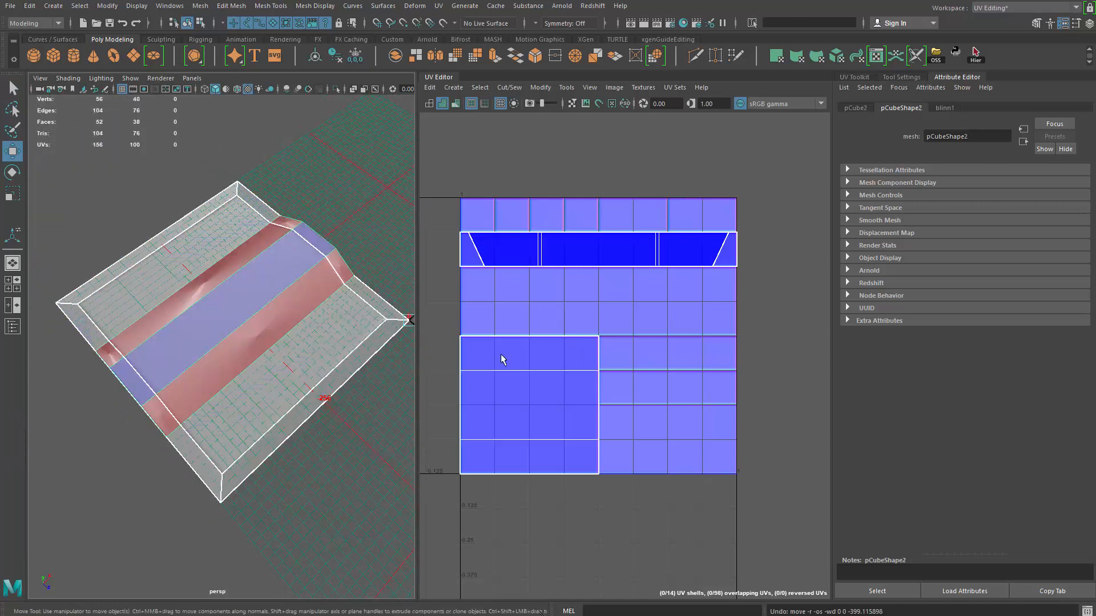
Isolate the raised-strip panel in the perspective view.
left_click_drag(252, 296, 179, 331, "alt")
key("ctrl+1")
key("ctrl+1")
key("ctrl+1")
Create one UV shell from the five lengthwise faces of the panel's top and move it sideways along U.
key("q")
left_click(266, 351)
left_click(246, 329, "shift")
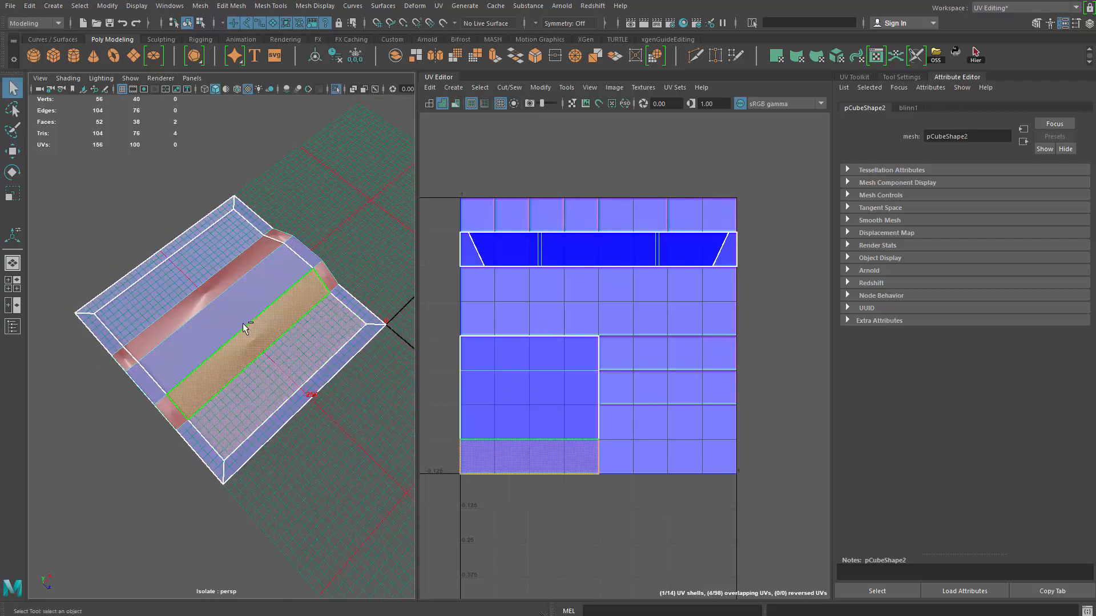
left_click(227, 311, "shift")
left_click(188, 287, "shift")
left_click(198, 299, "shift")
right_click(671, 315, "shift")
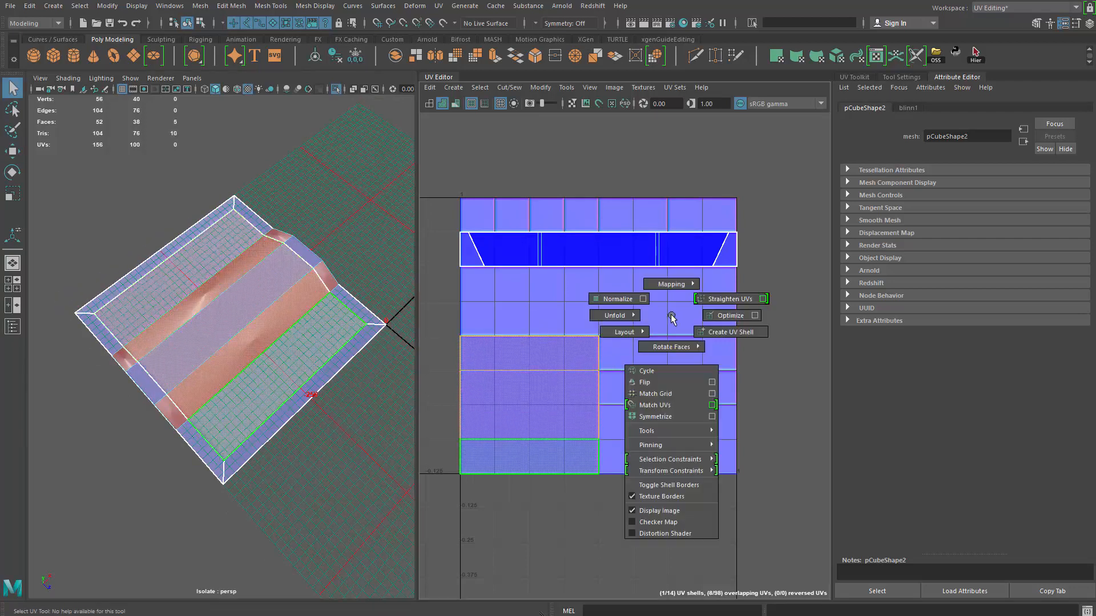
left_click(730, 332)
key("w")
left_click_drag(529, 404, 719, 405)
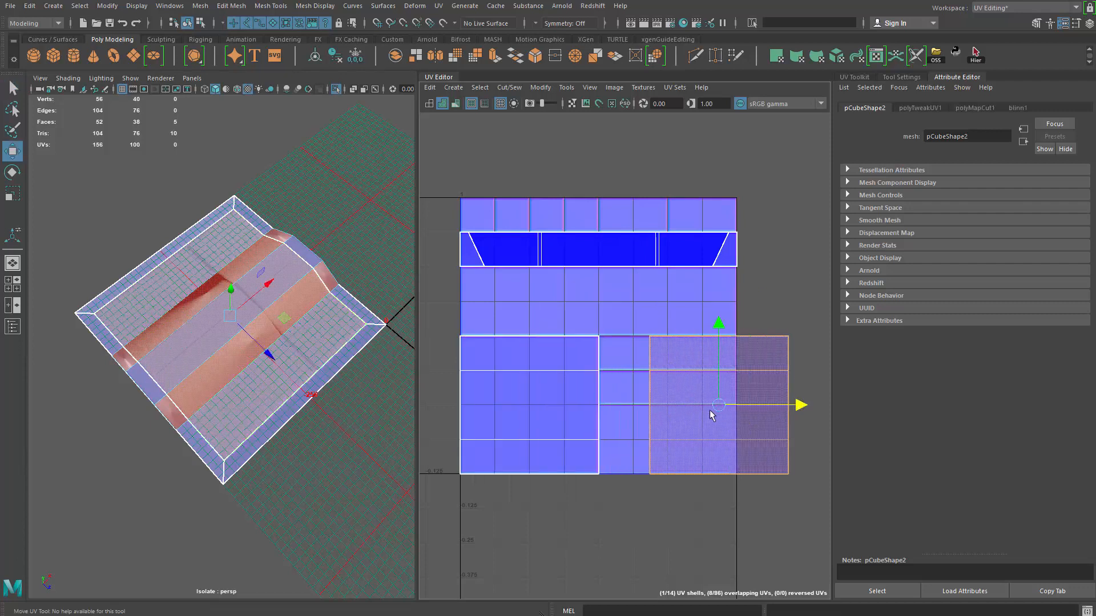
Unfold the new UV shell, straighten it with Orient Shells and move it back over the texture square.
middle_click_drag(607, 416, 549, 375, "alt")
right_click(767, 357)
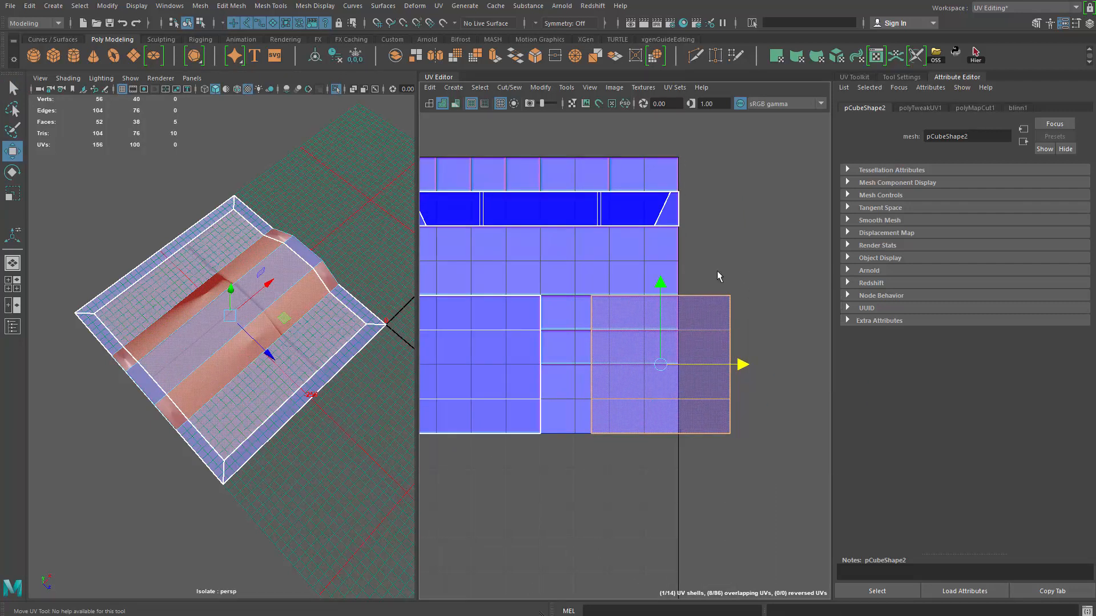
right_click_drag(723, 276, 497, 276, "shift")
scroll(594, 315, "up", 1)
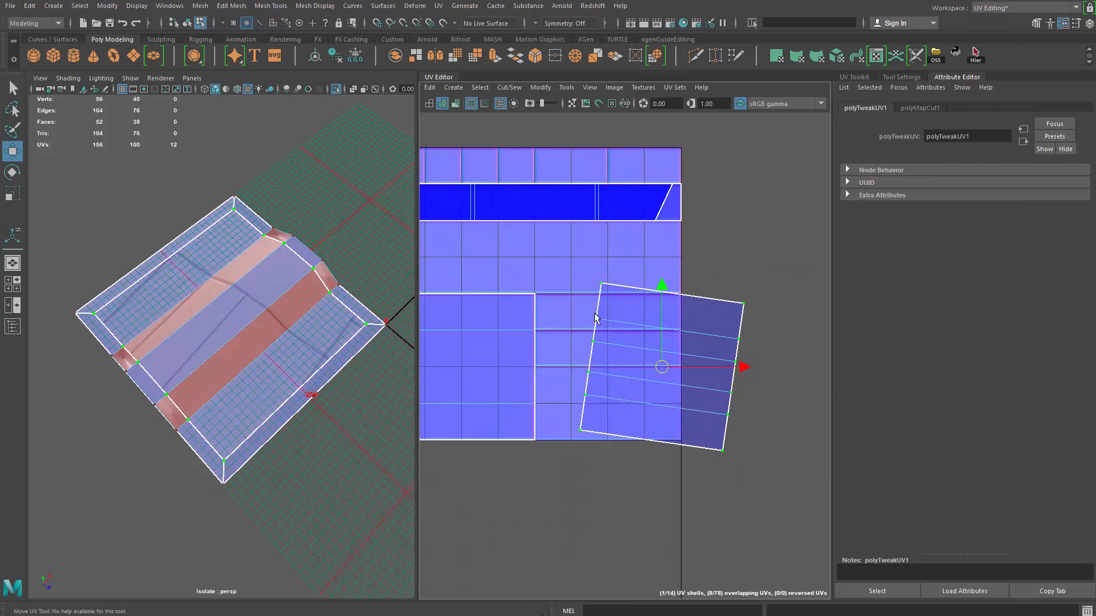
left_click(531, 88)
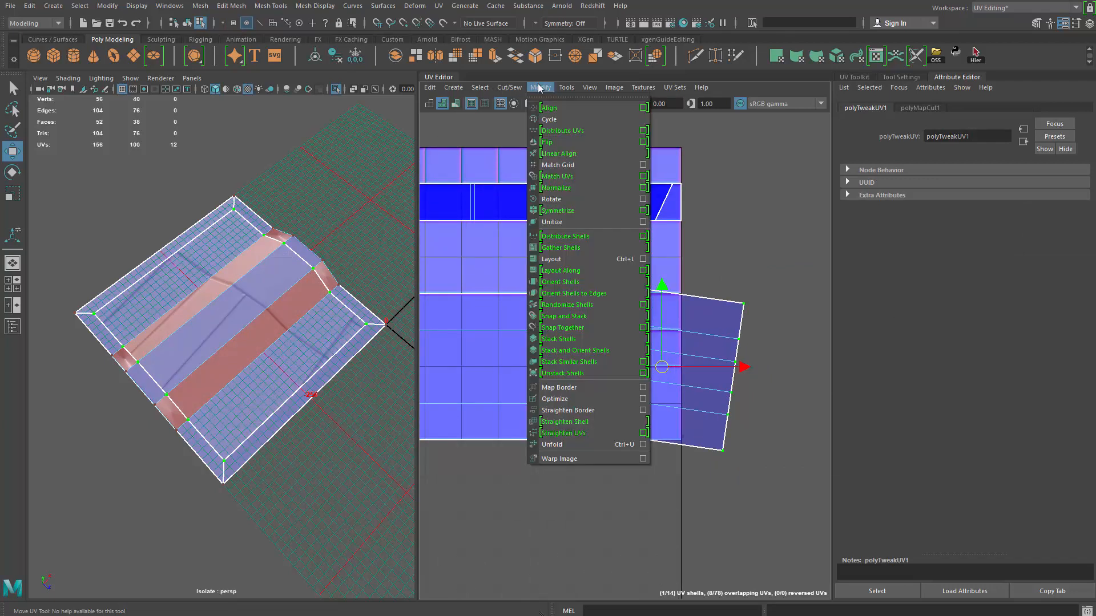
left_click(579, 280)
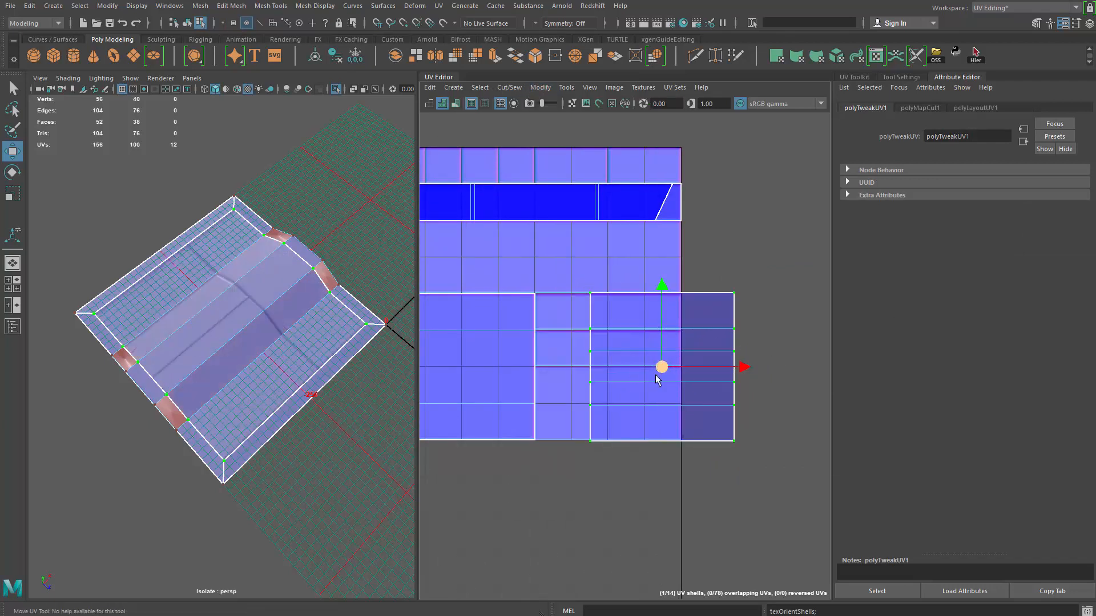
left_click_drag(670, 371, 607, 321)
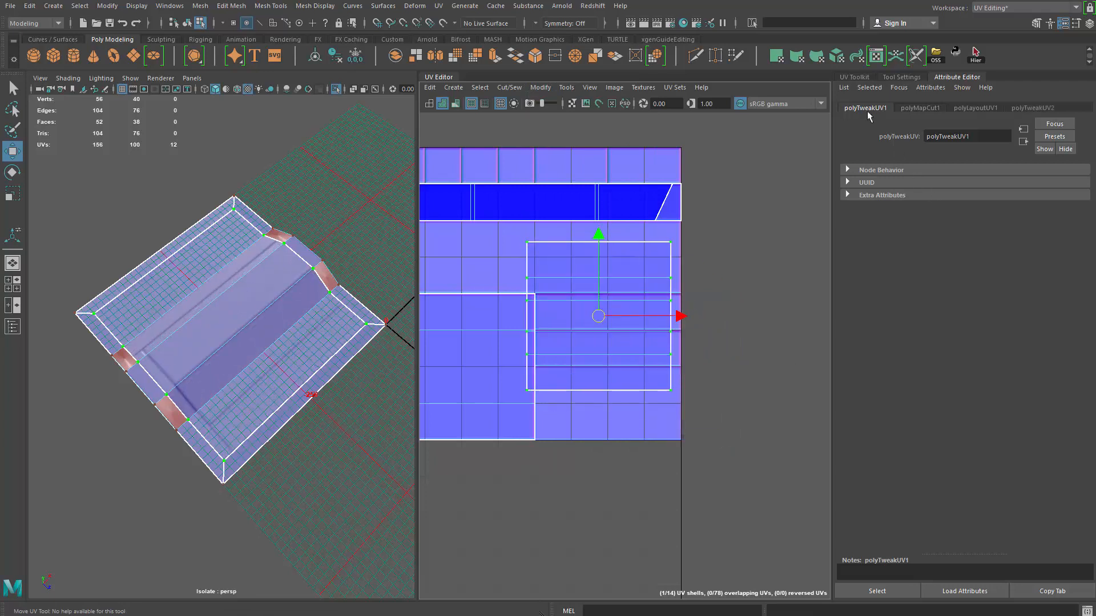
Lay out the unfolded shell over the full UV square with packing resolution 256 and Non-Uniform scale mode.
left_click(855, 77)
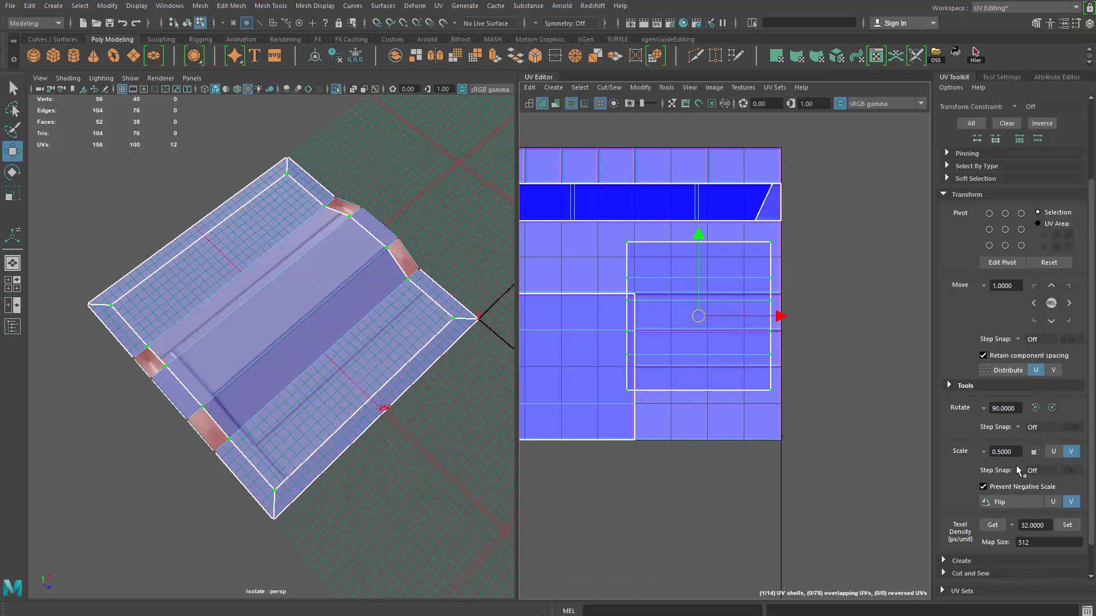
right_click_drag(832, 207, 779, 239, "shift")
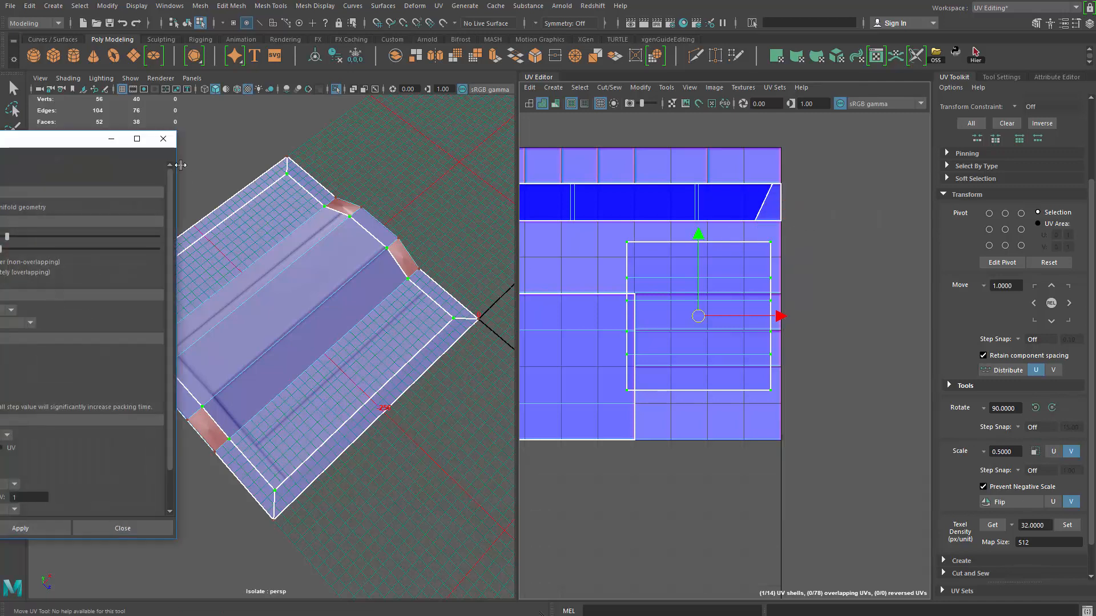
left_click_drag(59, 147, 491, 98)
scroll(466, 396, "down", 2)
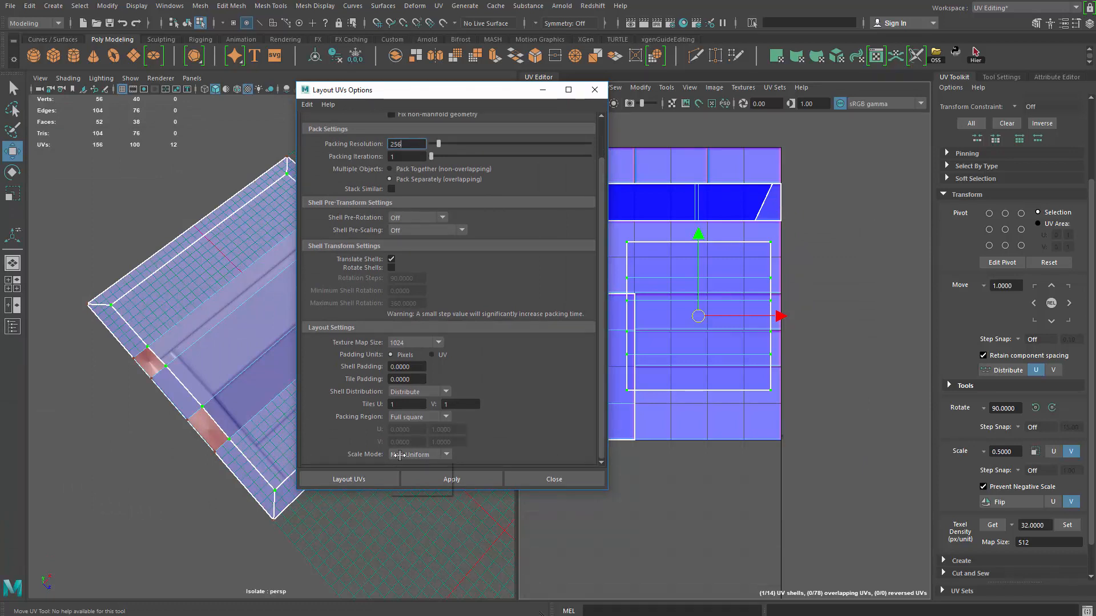
left_click_drag(505, 90, 279, 150)
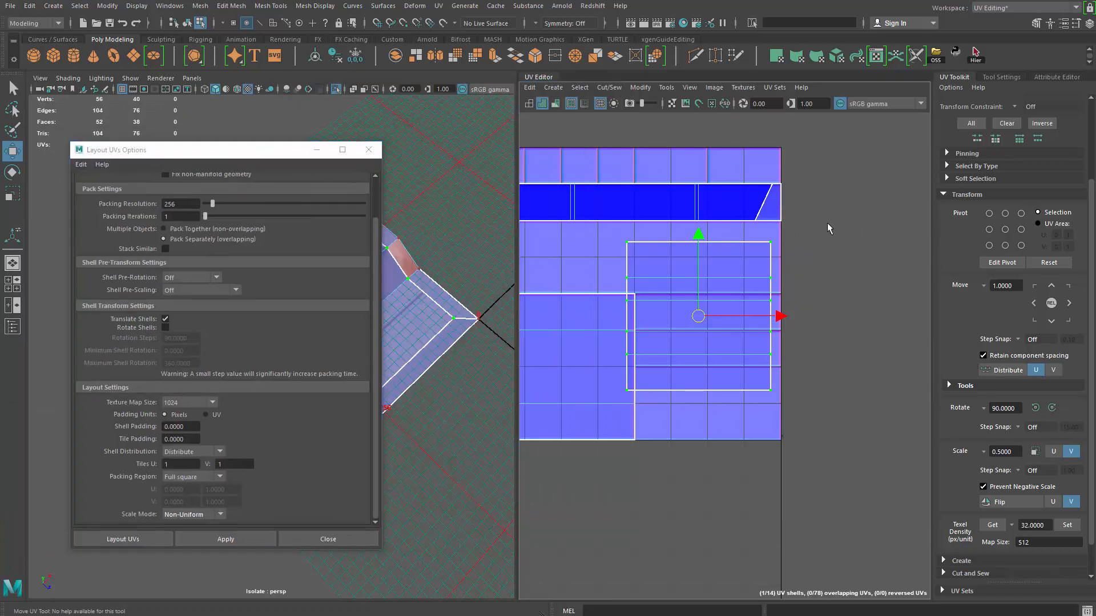
right_click(698, 315)
scroll(683, 321, "down", 2)
right_click_drag(741, 323, 669, 405, "shift")
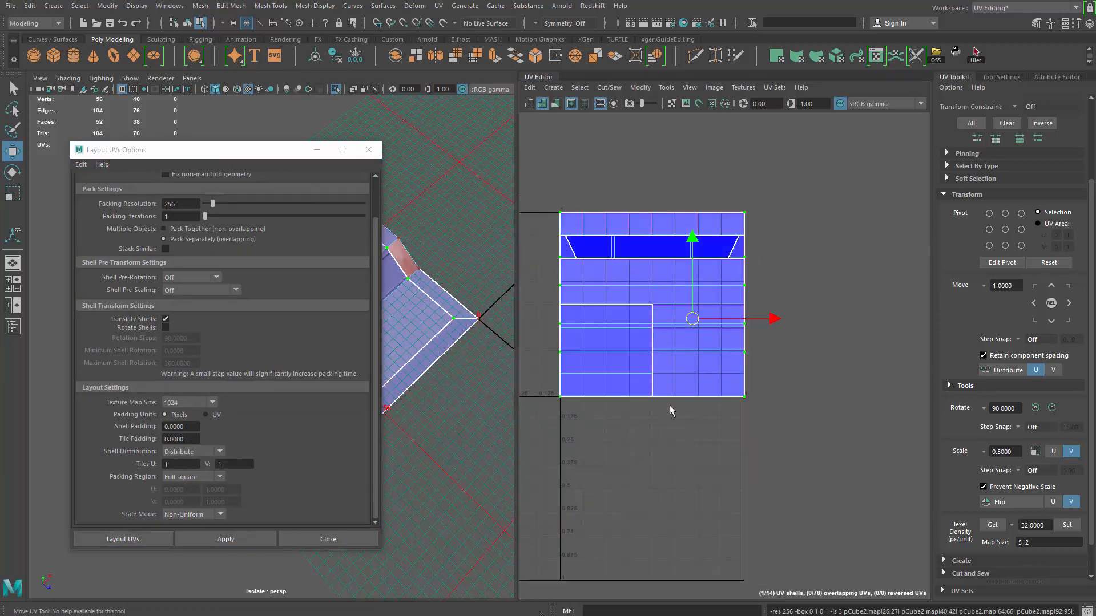
Move the laid-out shell clear of the texture square into empty UV space.
scroll(669, 404, "up", 3)
left_click_drag(279, 154, 178, 237)
scroll(664, 324, "down", 4)
middle_click_drag(664, 348, 868, 404)
left_click_drag(166, 230, 0, 246)
scroll(392, 312, "up", 5)
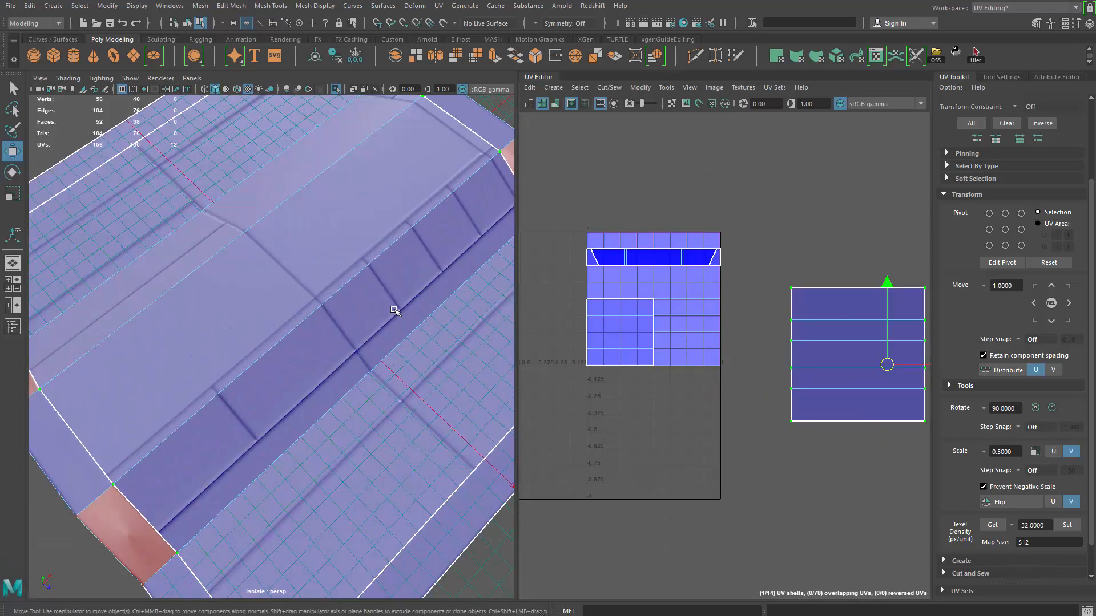
Separate the lowest face of the laid-out shell, the flat area beside the raised strip, into its own UV shell.
scroll(398, 313, "down", 5)
mouse_move(425, 363)
left_mouse_down("alt")
mouse_move(510, 294)
mouse_move(453, 332)
left_mouse_up("alt")
scroll(792, 394, "up", 1)
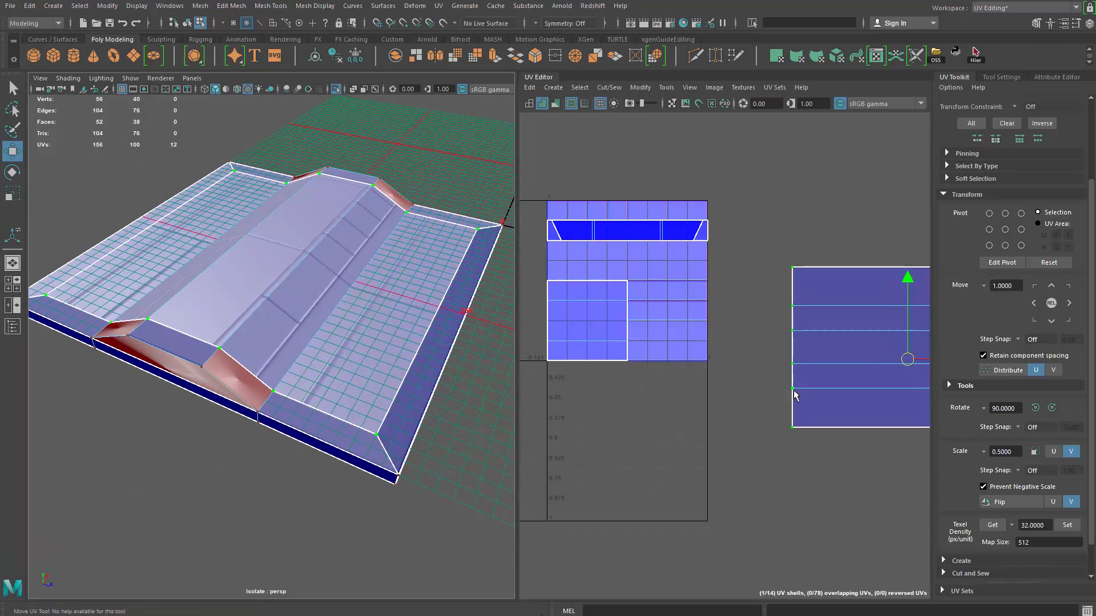
middle_click_drag(868, 327, 785, 337, "alt")
middle_click_drag(773, 382, 796, 374, "alt")
right_click_drag(791, 408, 787, 459)
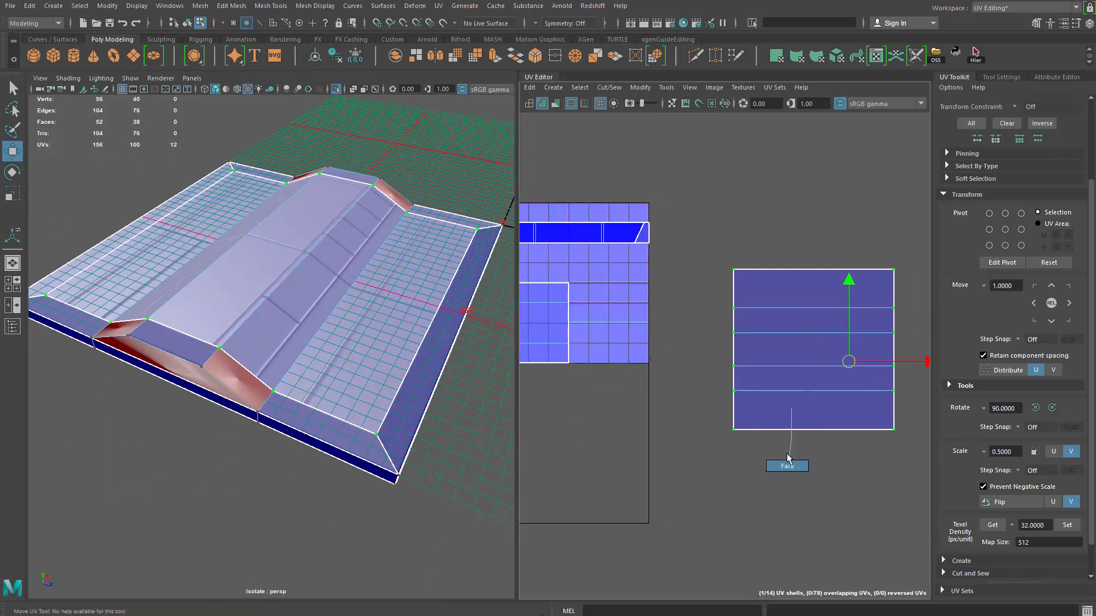
left_click(788, 420)
middle_click_drag(787, 421, 806, 418, "alt")
right_click(717, 296, "shift")
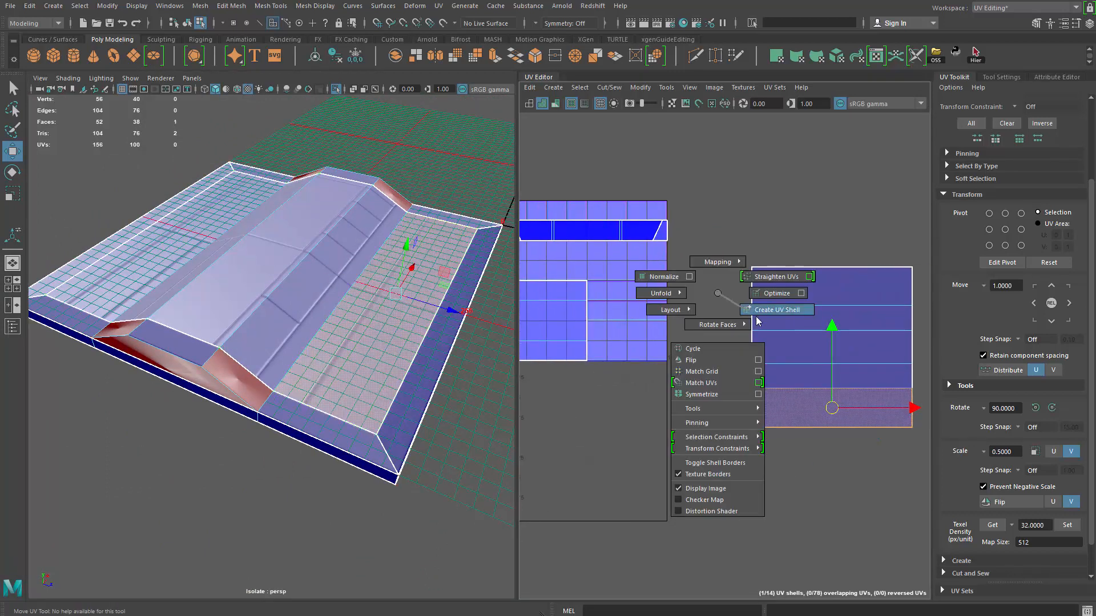
right_click_drag(756, 317, 803, 350, "shift")
Move the separated flat-face shell onto the full-width band just below the bevel strip in the texture square.
middle_click_drag(632, 397, 522, 413)
middle_click_drag(616, 428, 694, 452, "alt")
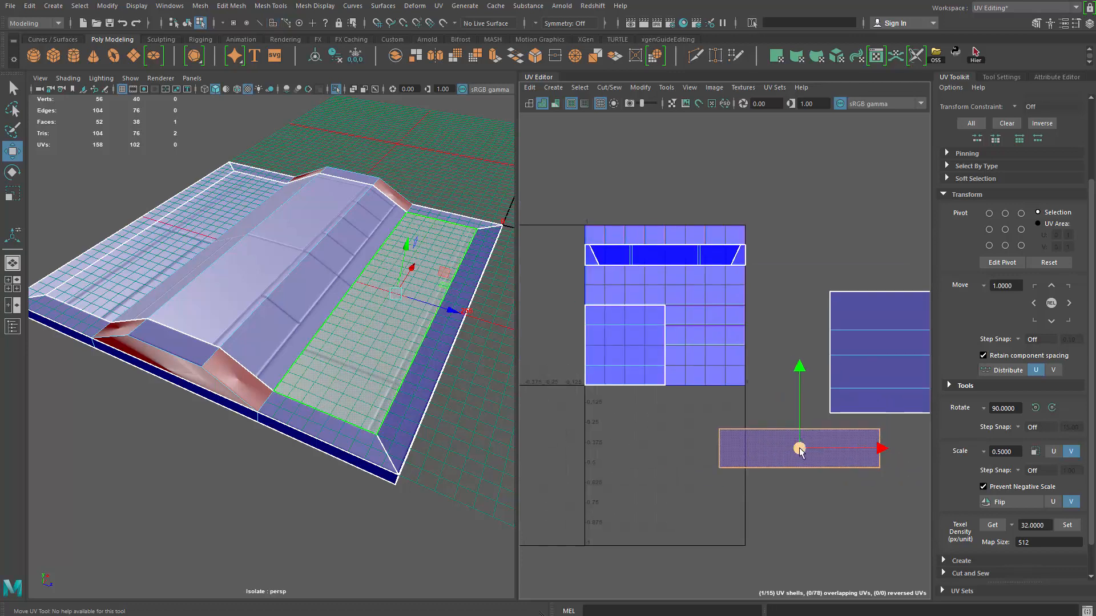
left_click_drag(799, 449, 753, 365)
left_click_drag(750, 370, 669, 291)
scroll(669, 292, "up", 3)
scroll(661, 316, "up", 2)
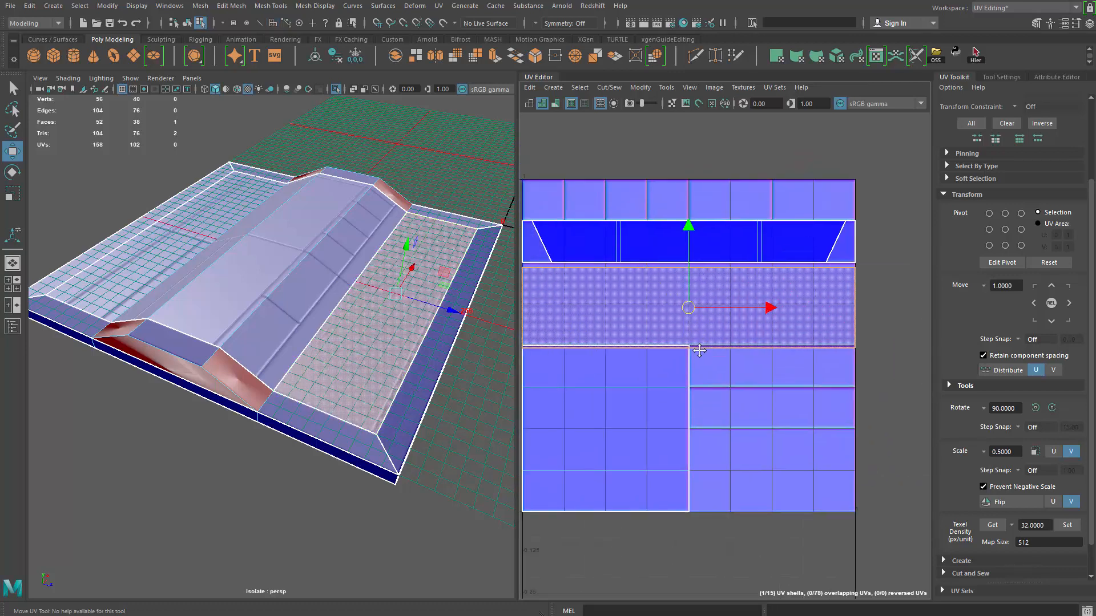
Switch back to object mode with the whole raised-strip panel selected.
left_click_drag(362, 353, 311, 371, "alt")
key("q")
double_click(411, 221)
left_click(331, 278)
right_click_drag(347, 263, 351, 539)
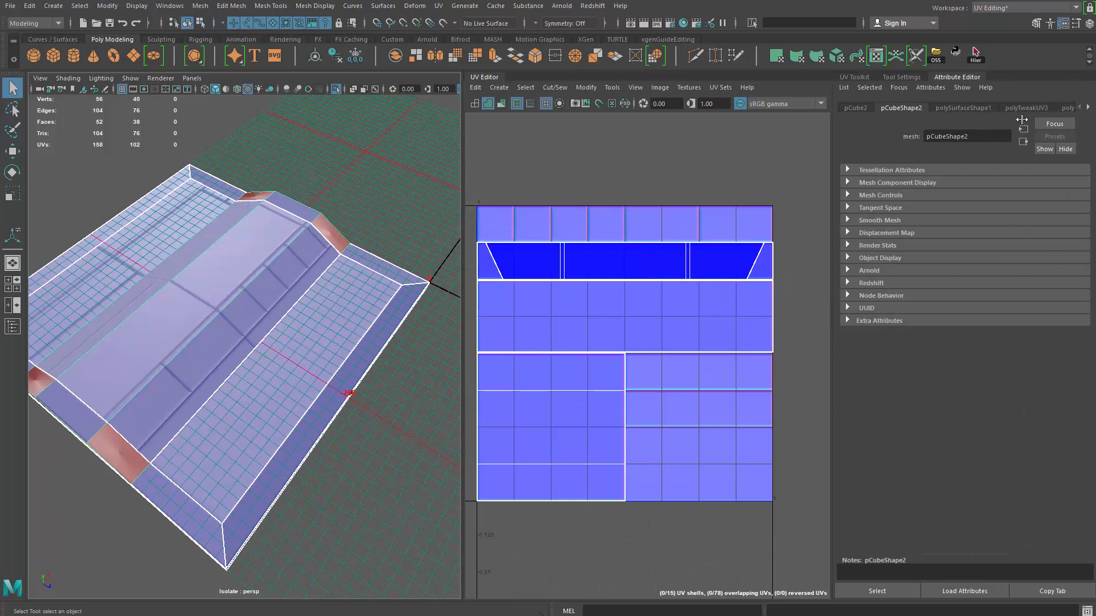
Load bevel_trim_Detail_02.jpg as the image for the blinn1 material's bump mapping.
left_click(947, 108)
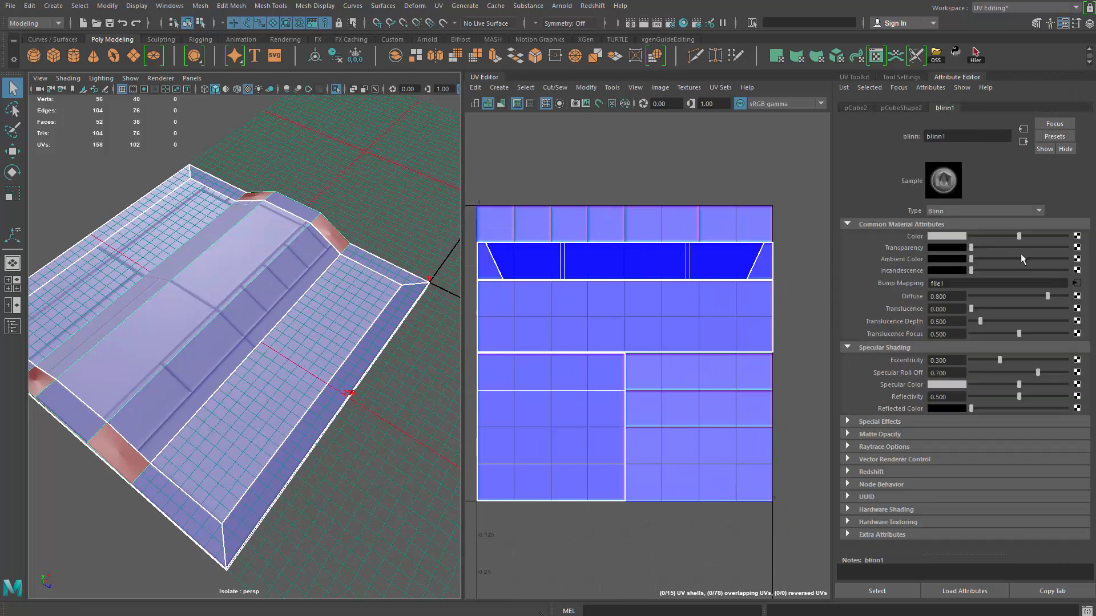
left_click(1076, 284)
left_click(1079, 264)
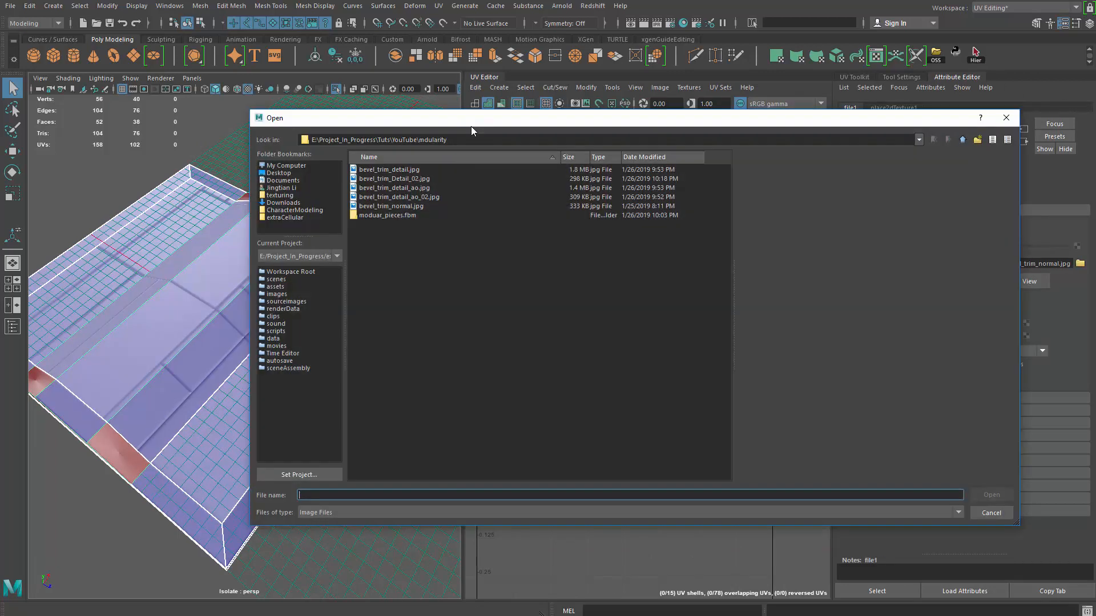
left_click(381, 188)
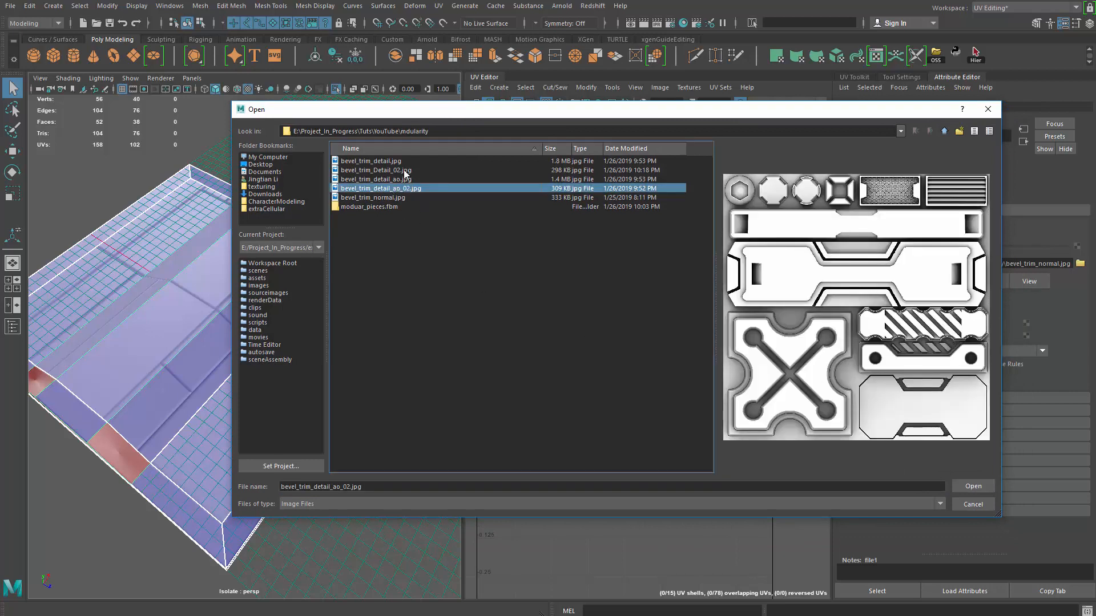
left_click(404, 170)
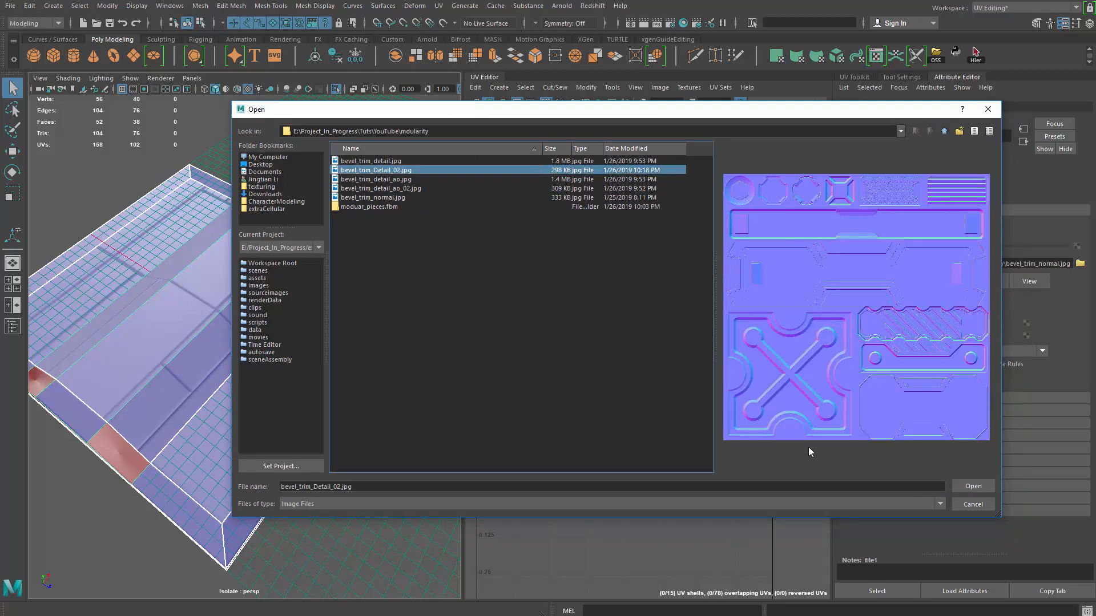
left_click(973, 487)
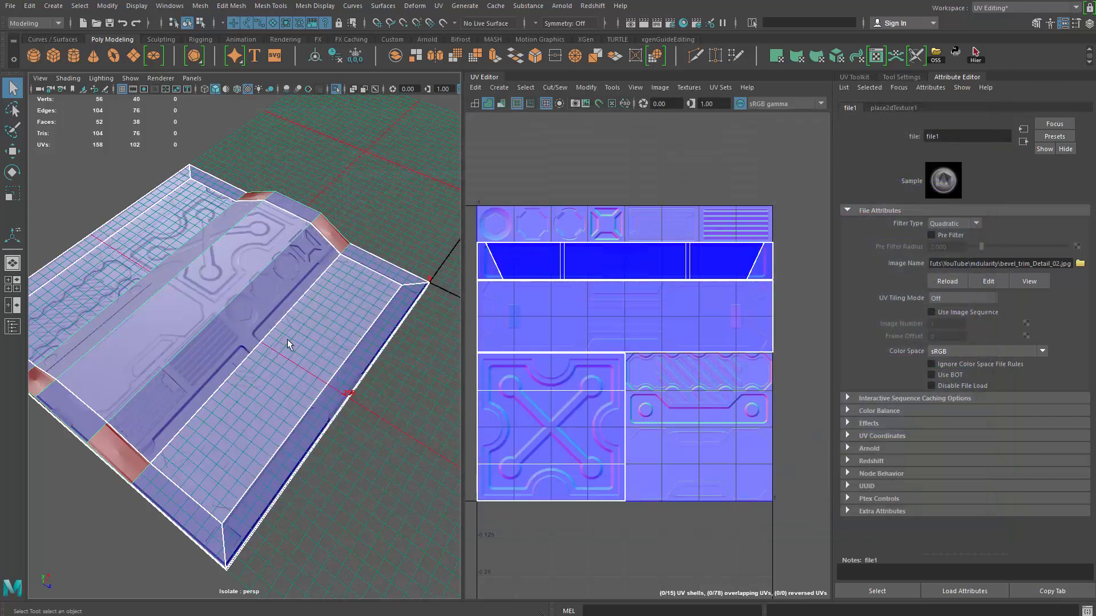
left_click_drag(289, 342, 323, 339, "alt")
left_click(1080, 263)
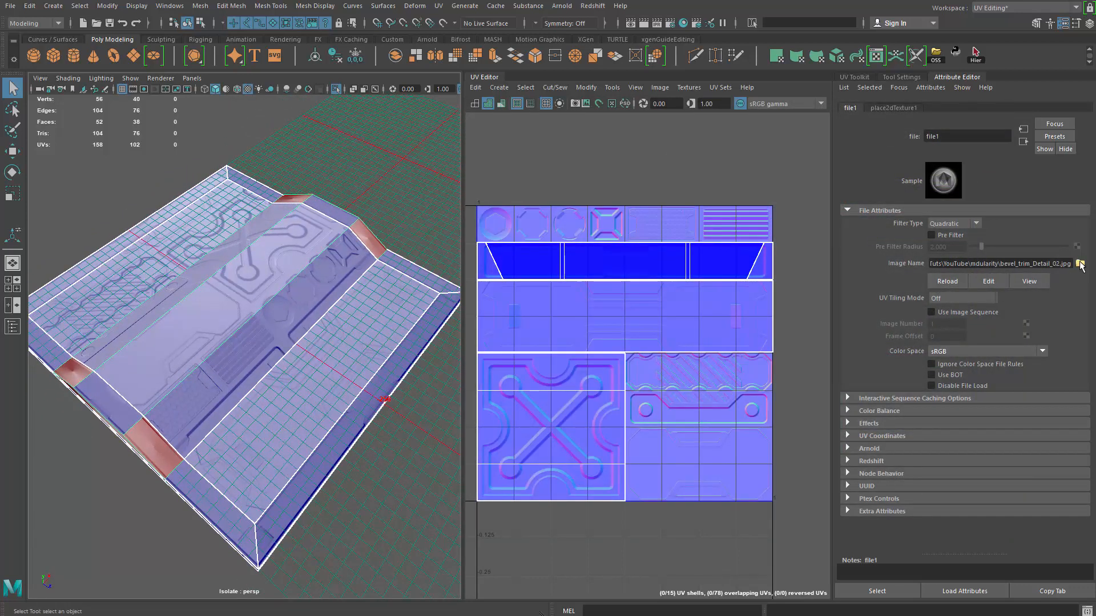
left_click(402, 188)
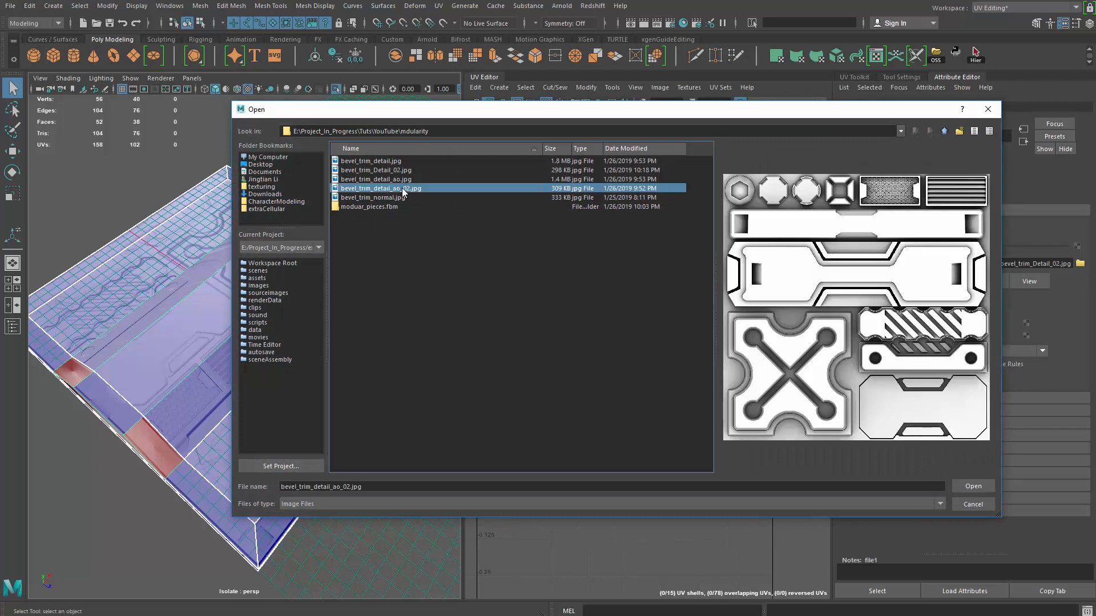
left_click(971, 504)
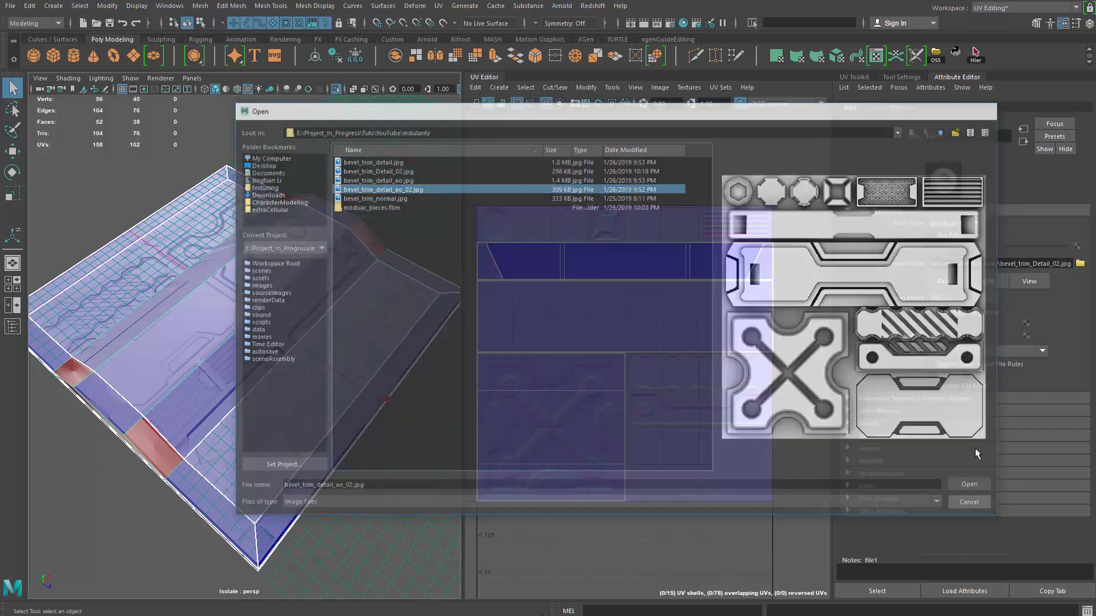
Break the blinn1 material's bump mapping connection and connect a new File texture to its color.
left_click(1023, 142)
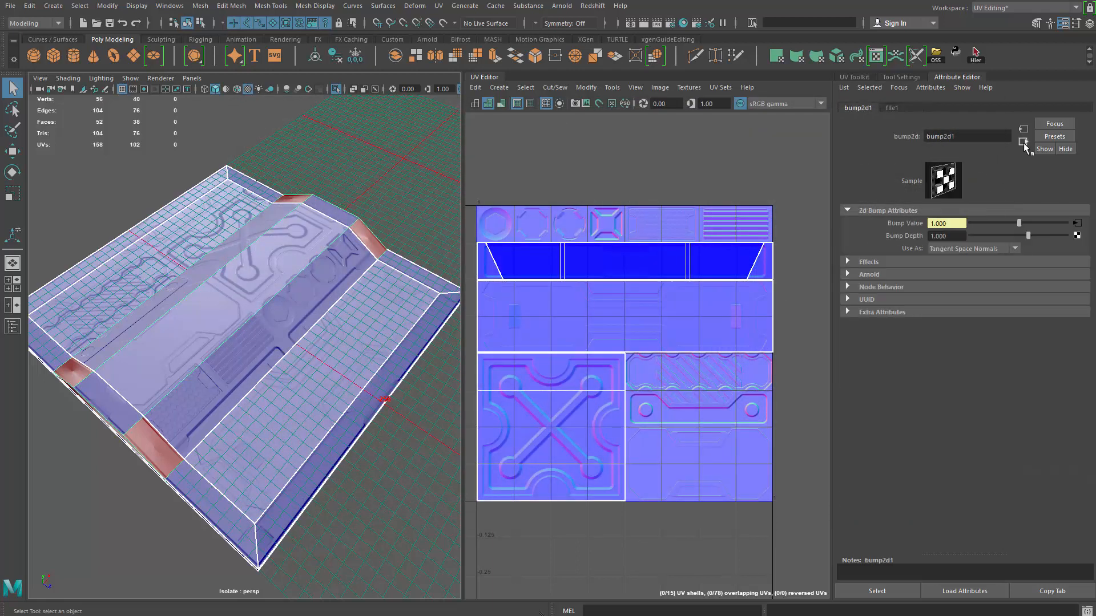
left_click(1022, 142)
right_click(894, 285)
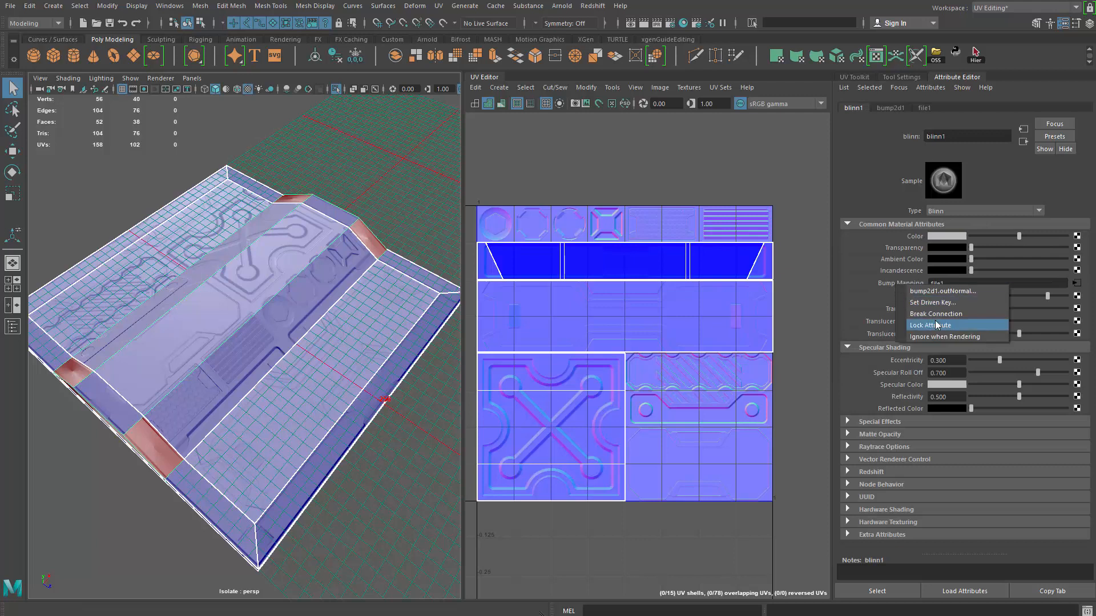
left_click(936, 315)
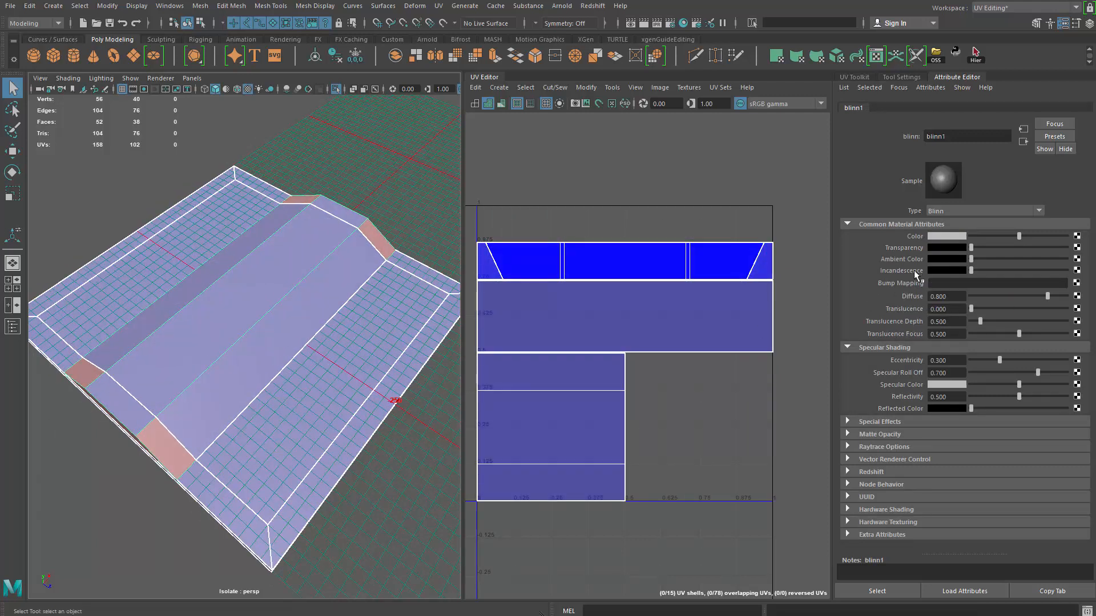
left_click(1078, 235)
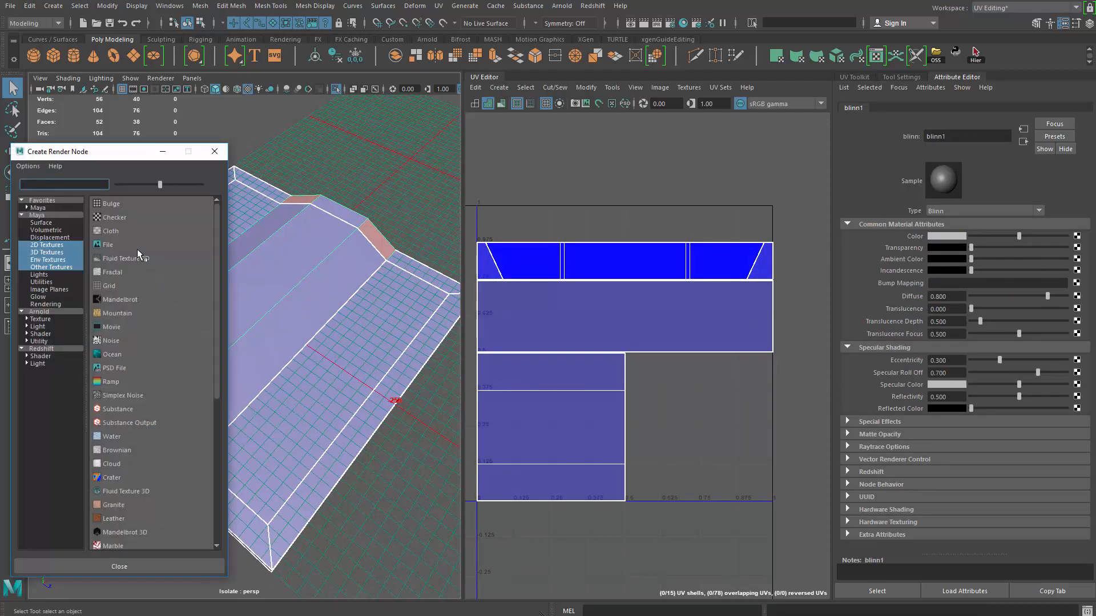
left_click(137, 247)
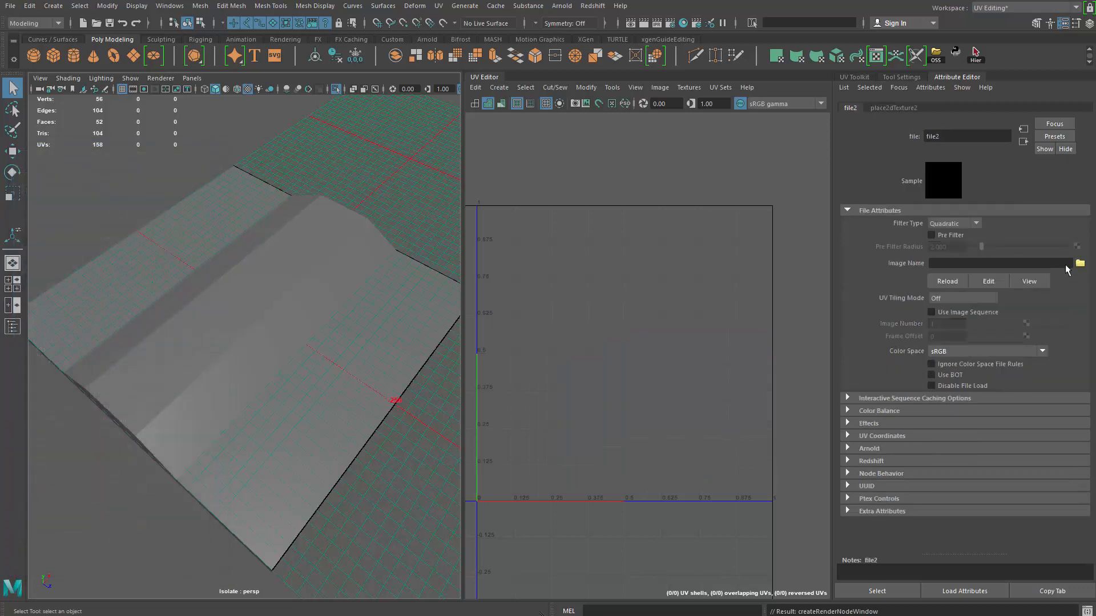
left_click(1078, 263)
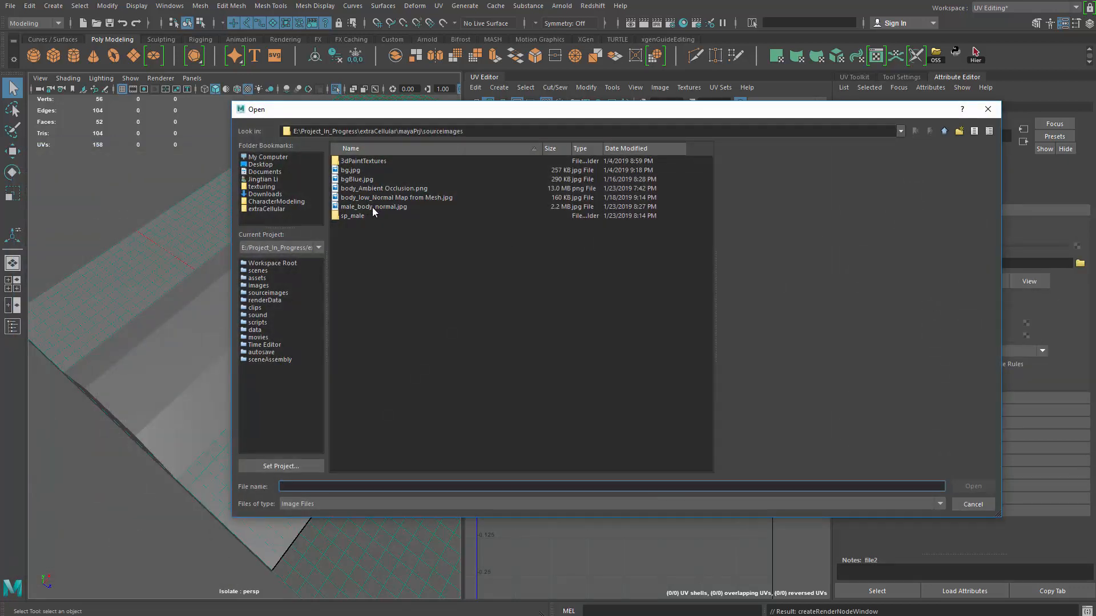
left_click(362, 180)
left_click(366, 188)
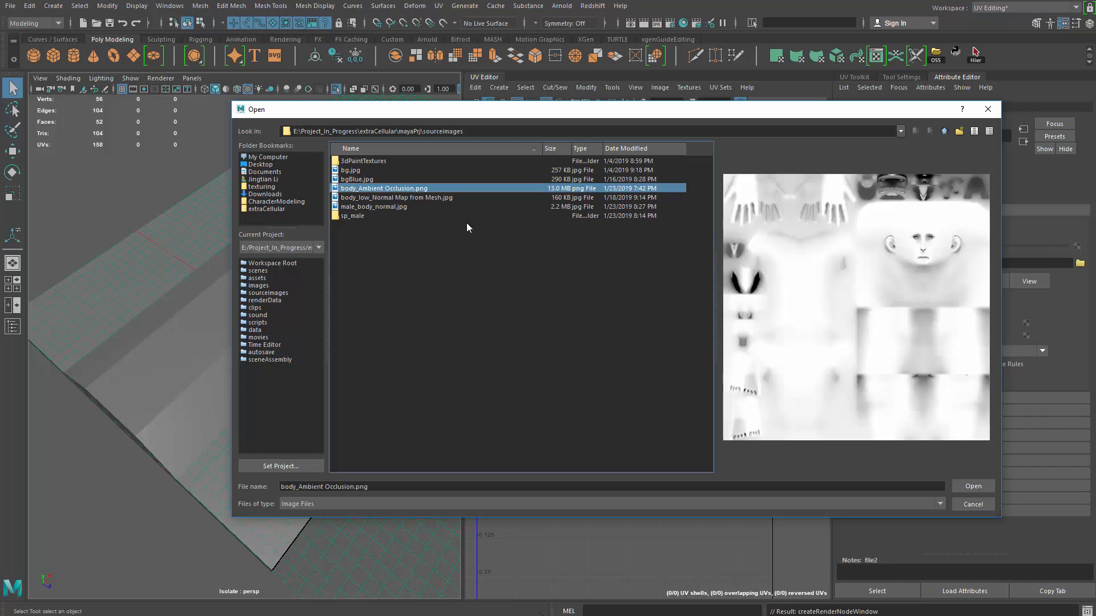
left_click(986, 113)
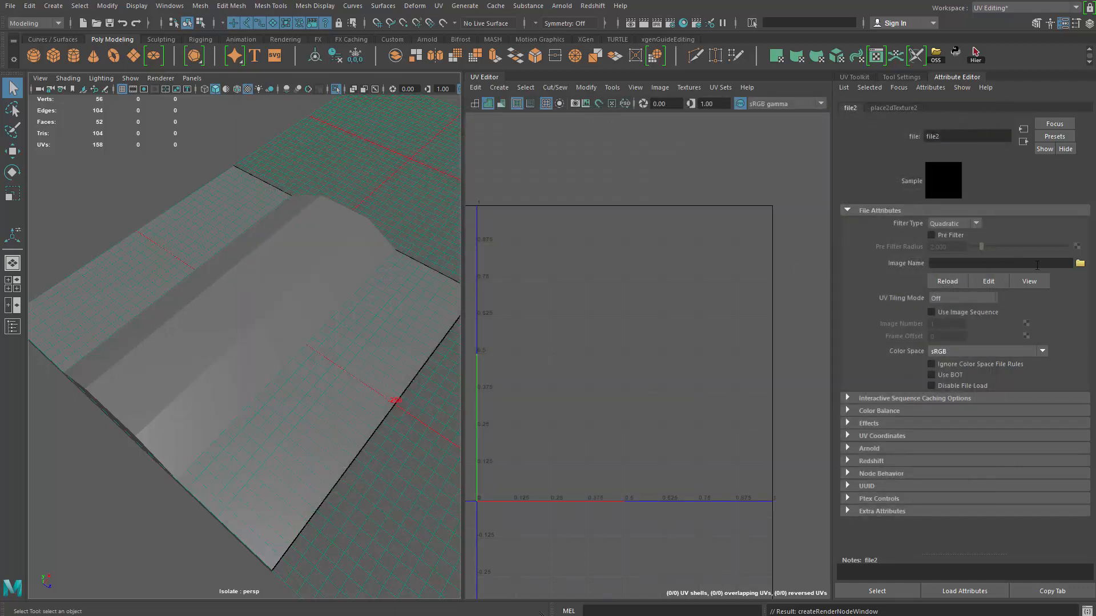
Open the image browser for the color's file texture and empty its folder path.
left_click(1080, 263)
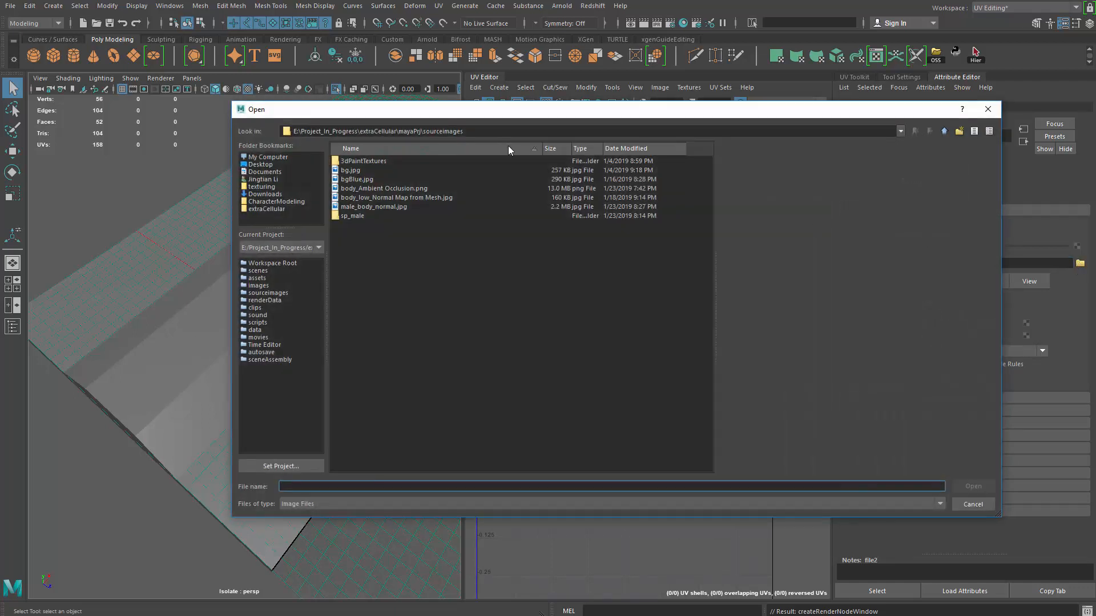
key("ctrl+v")
key("ctrl+a")
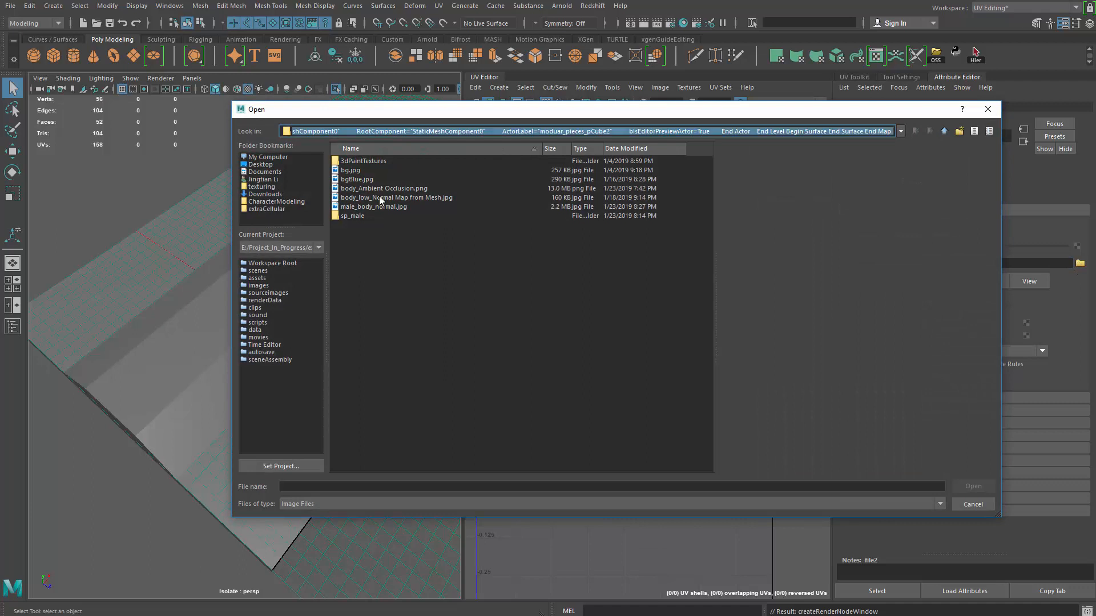
key("BackSpace")
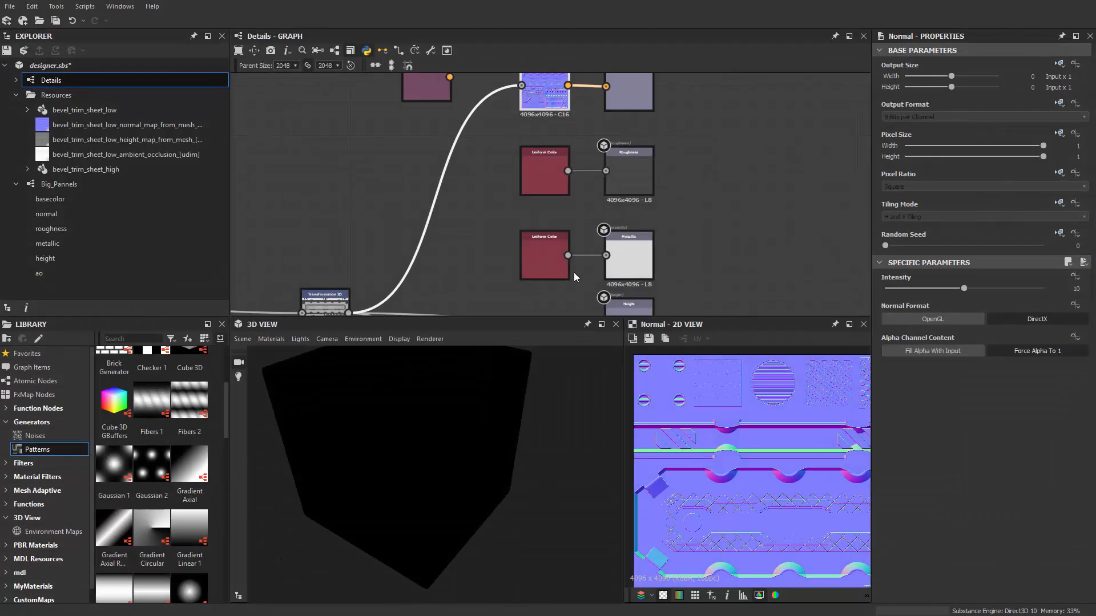
Switch to Substance Designer, start saving the ambient occlusion node's image, and copy the path of the mdularity folder.
scroll(573, 272, "down", 2)
middle_click_drag(560, 218, 569, 108)
scroll(584, 230, "up", 4)
double_click(560, 252)
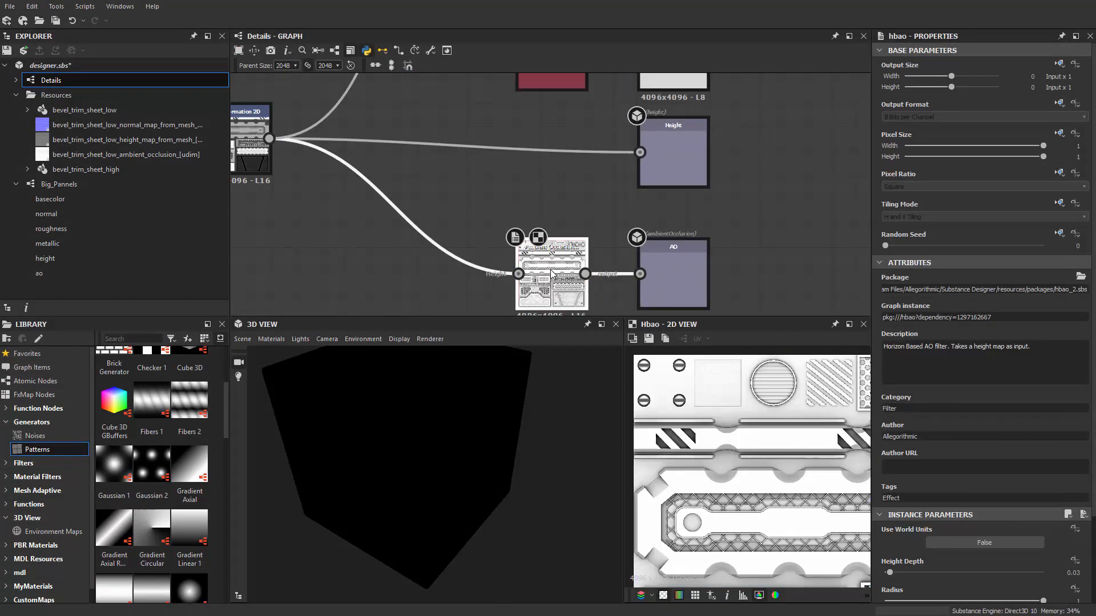
scroll(552, 271, "up", 1)
right_click(551, 273)
left_click(718, 345)
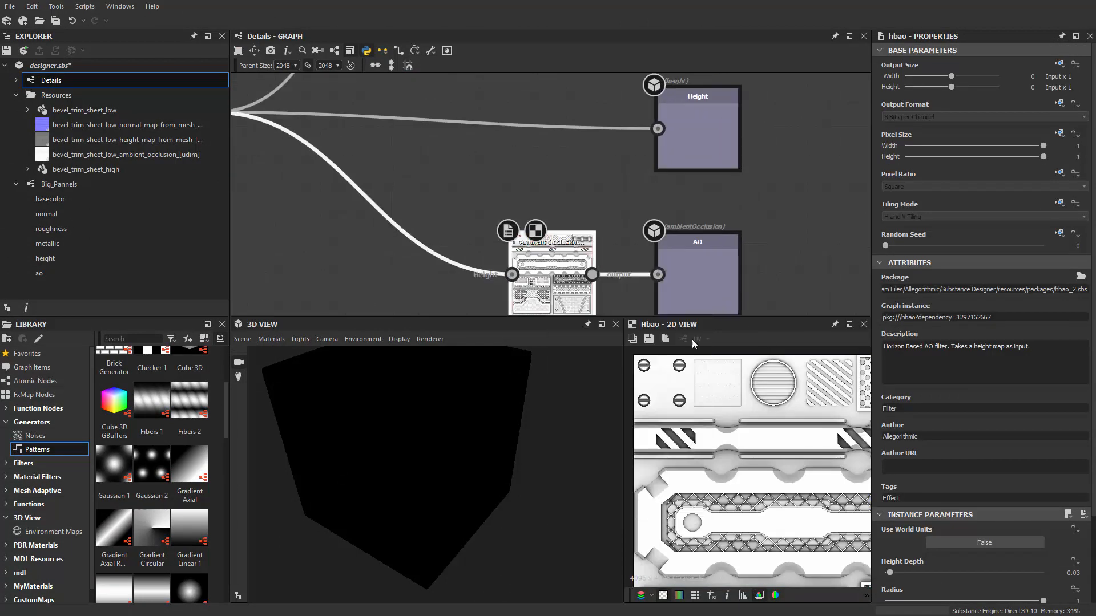
left_click(649, 339)
left_click(498, 95)
key("ctrl+c")
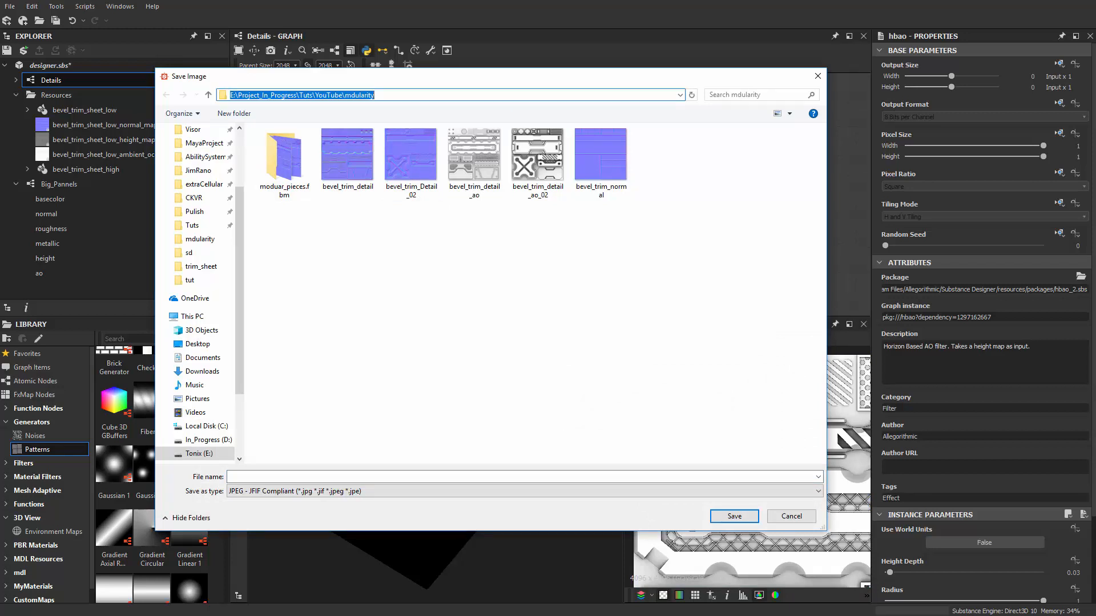
Back in Maya, browse to the copied mdularity folder and load bevel_trim_detail_ao.jpg as the color texture's image.
key("alt+Tab")
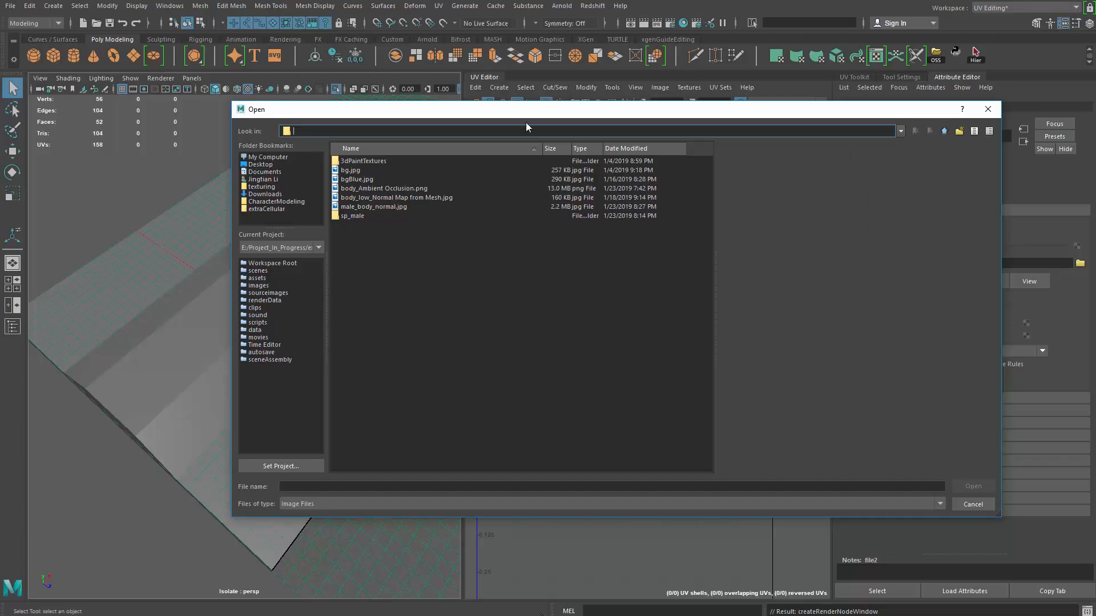
key("ctrl+v")
key("Return")
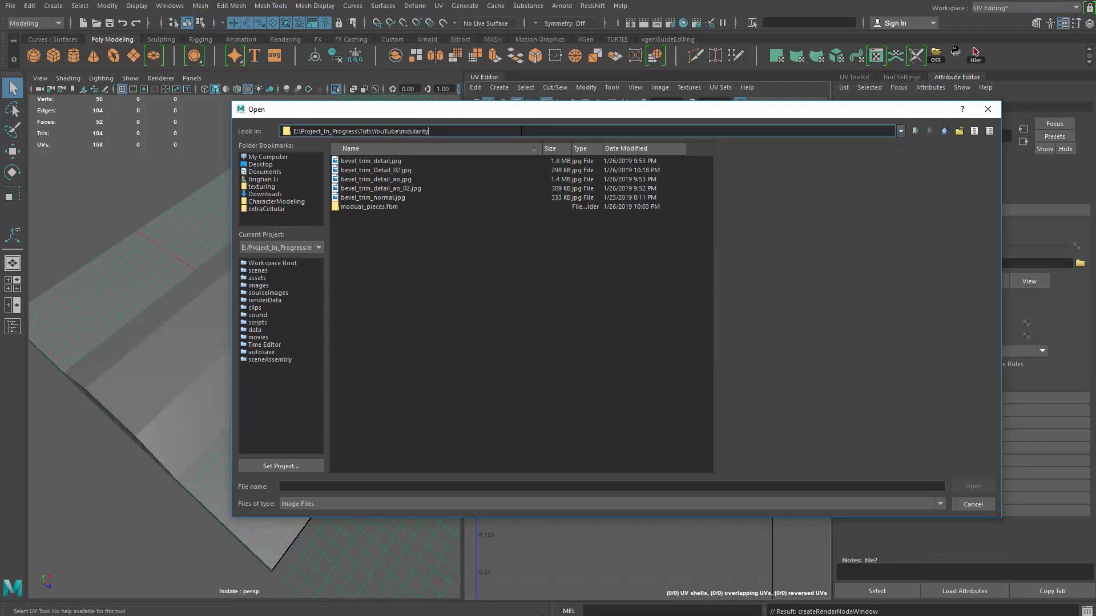
left_click(388, 170)
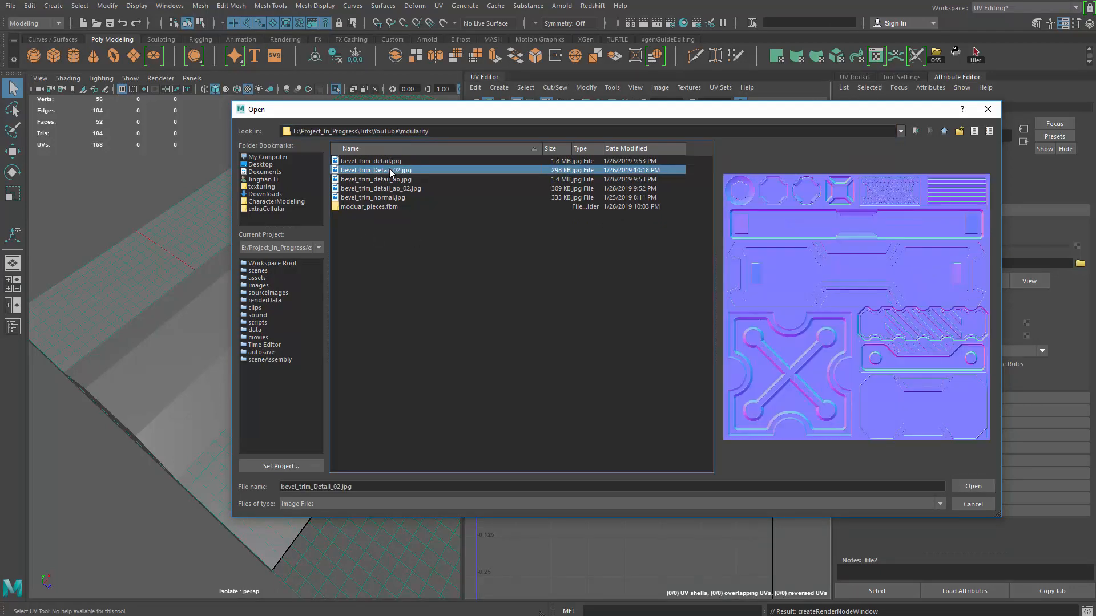
left_click(392, 180)
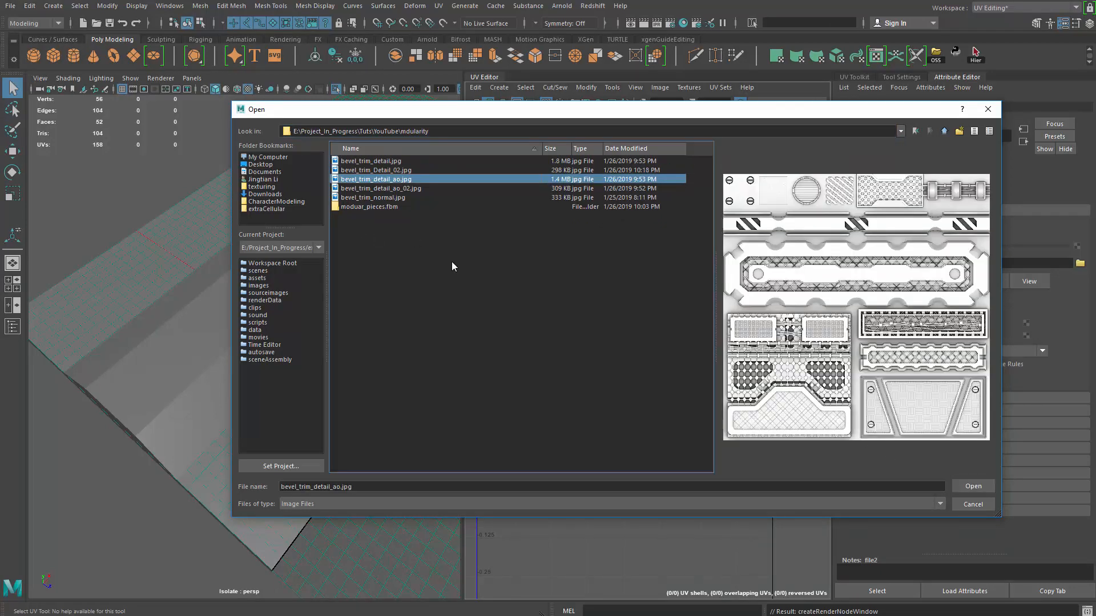
left_click(962, 489)
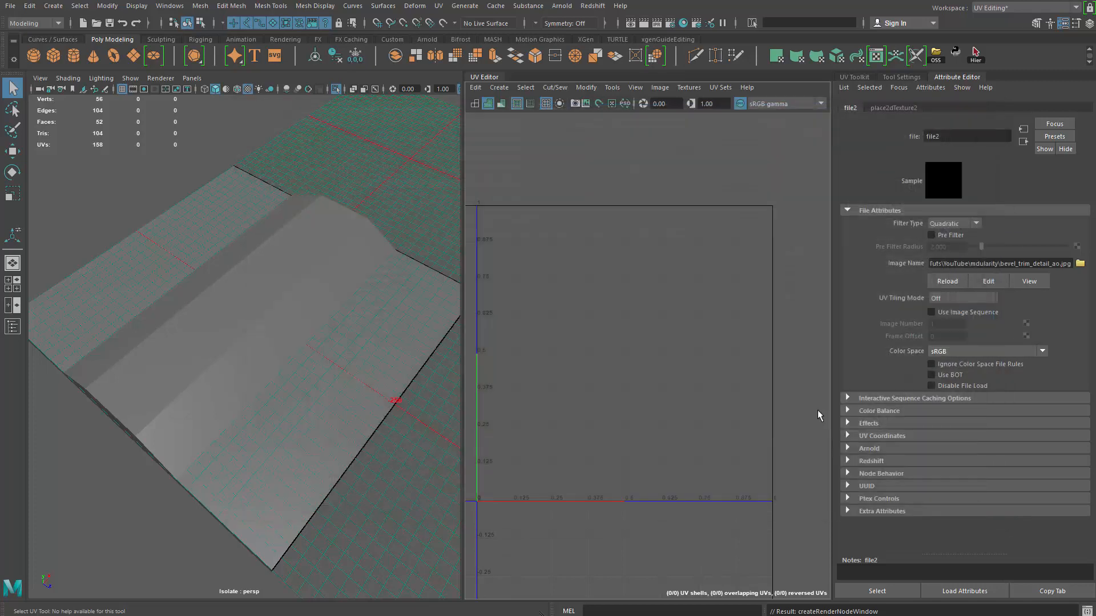
Try to shift the panel's half-width square UV shell across the ambient occlusion texture.
left_click_drag(263, 365, 290, 375, "alt")
scroll(288, 375, "down", 5)
scroll(280, 394, "up", 5)
scroll(276, 408, "down", 3)
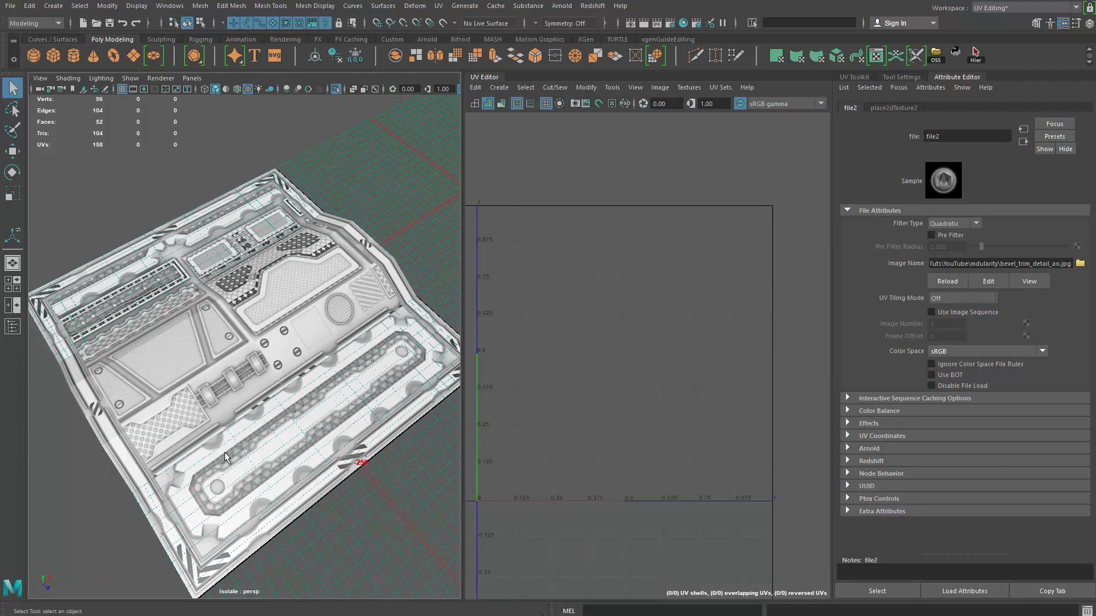
left_click(296, 401)
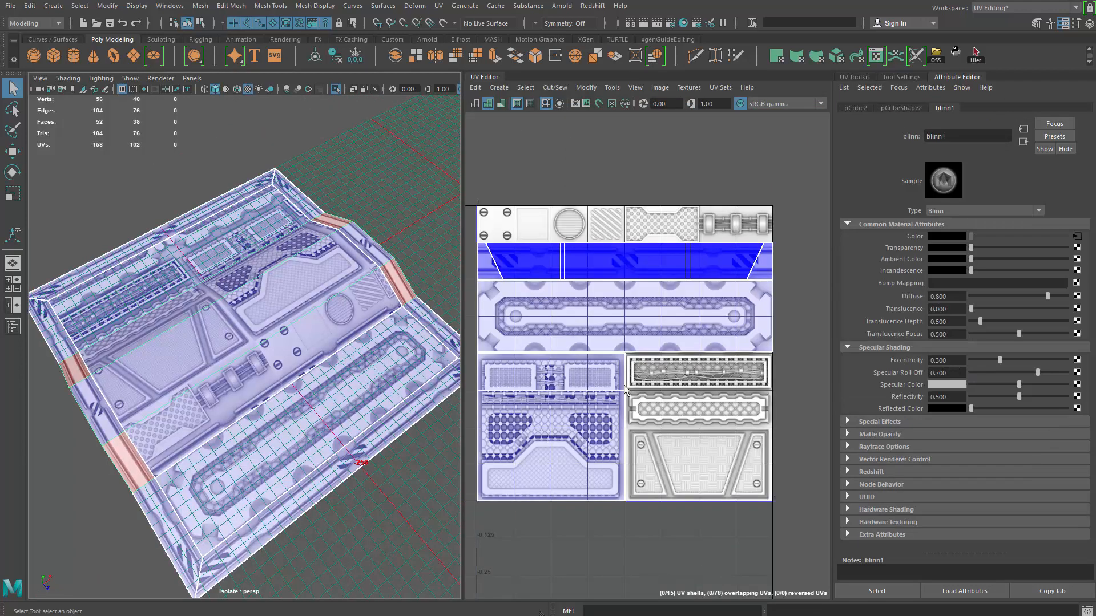
scroll(637, 325, "down", 1)
scroll(637, 326, "up", 1)
key("F11")
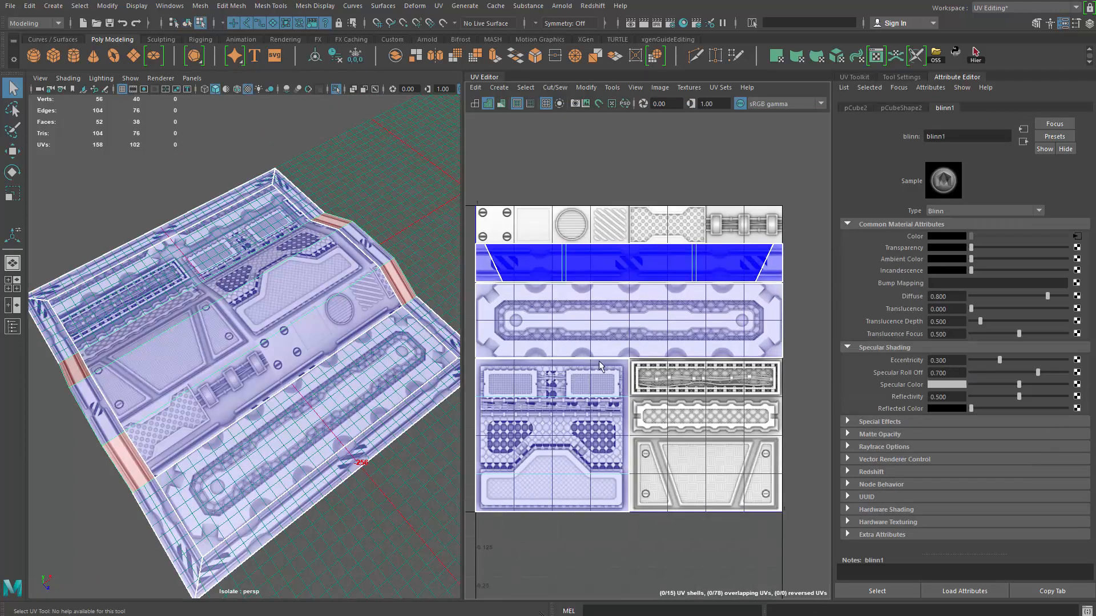
double_click(559, 463)
key("w")
middle_click_drag(559, 463, 596, 451)
key("ctrl+z")
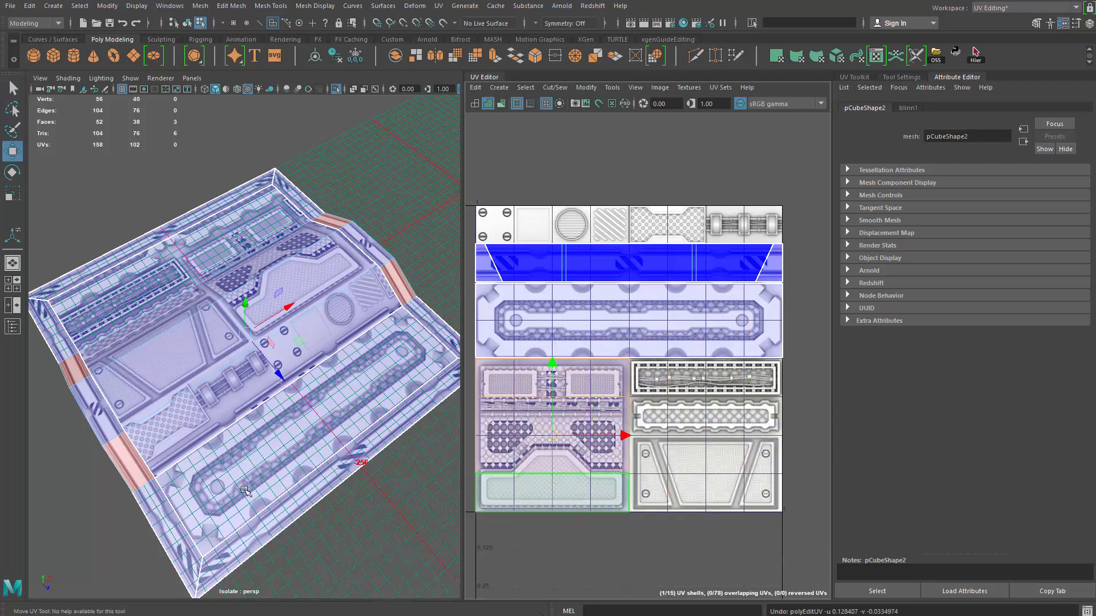
Return to object mode, examine the ambient occlusion detail on the panel's underside, and reselect the whole panel.
left_click_drag(245, 508, 252, 328, "alt")
key("F8")
key("q")
left_click(394, 228)
left_click_drag(345, 247, 225, 352, "alt")
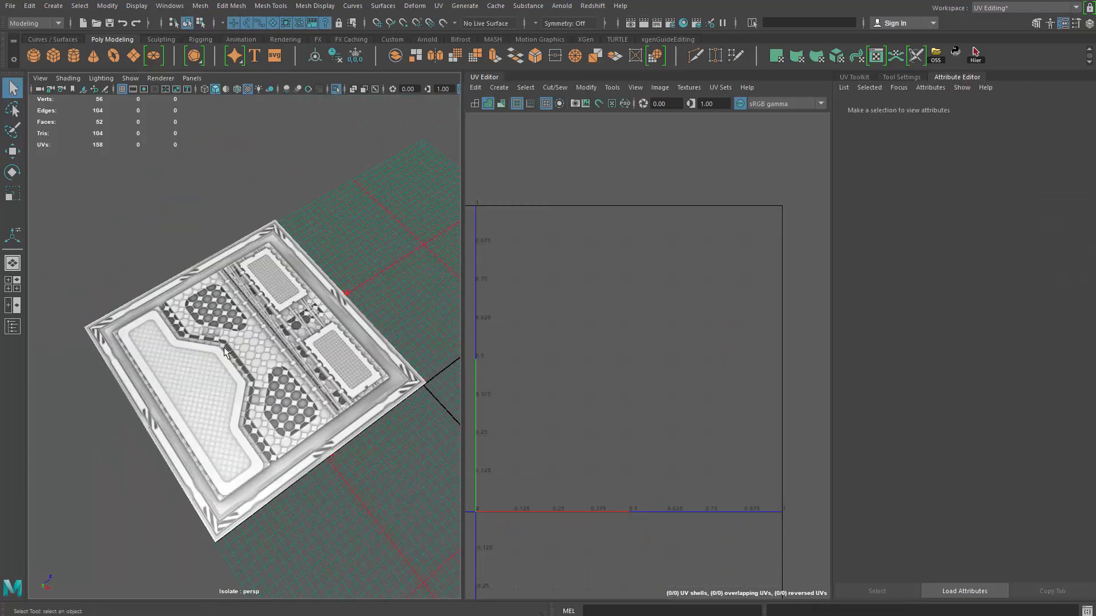
left_click_drag(266, 323, 333, 503, "alt")
left_click(325, 337)
Move the four-face UV shell of the raised strip and adjoining flat area into the empty space below the texture square.
scroll(764, 454, "down", 3)
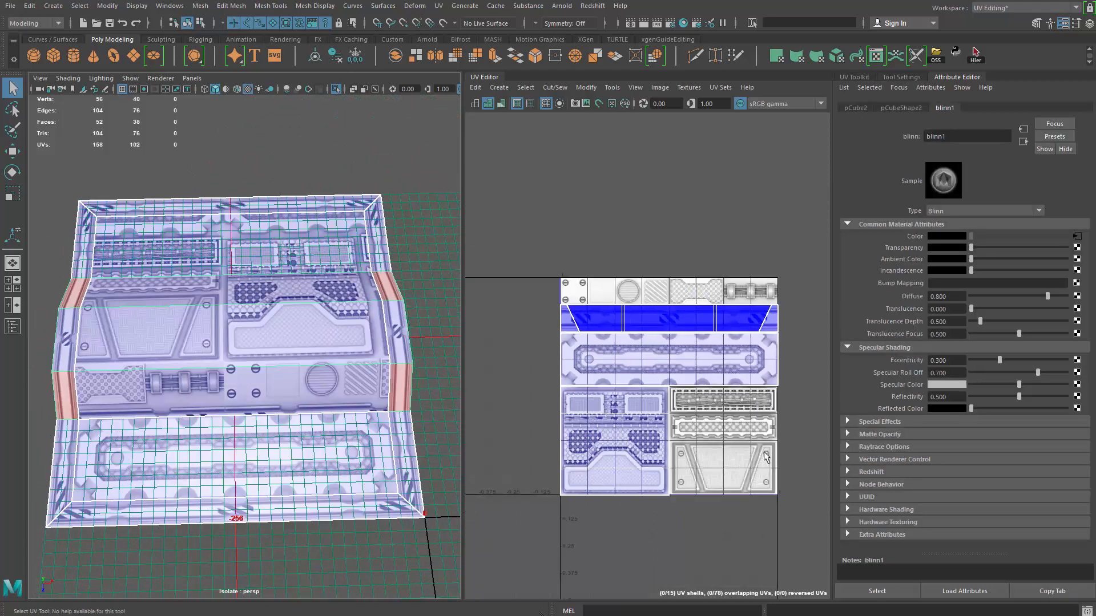
middle_click_drag(756, 423, 599, 369, "alt")
scroll(646, 379, "down", 2)
left_click(749, 349)
key("w")
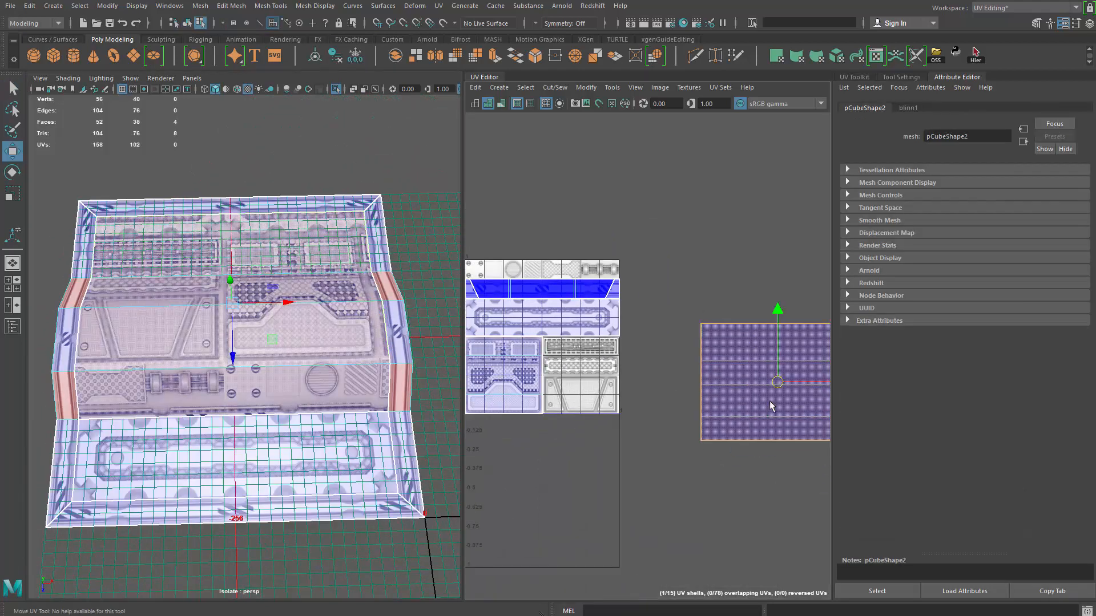
left_click_drag(777, 382, 697, 350)
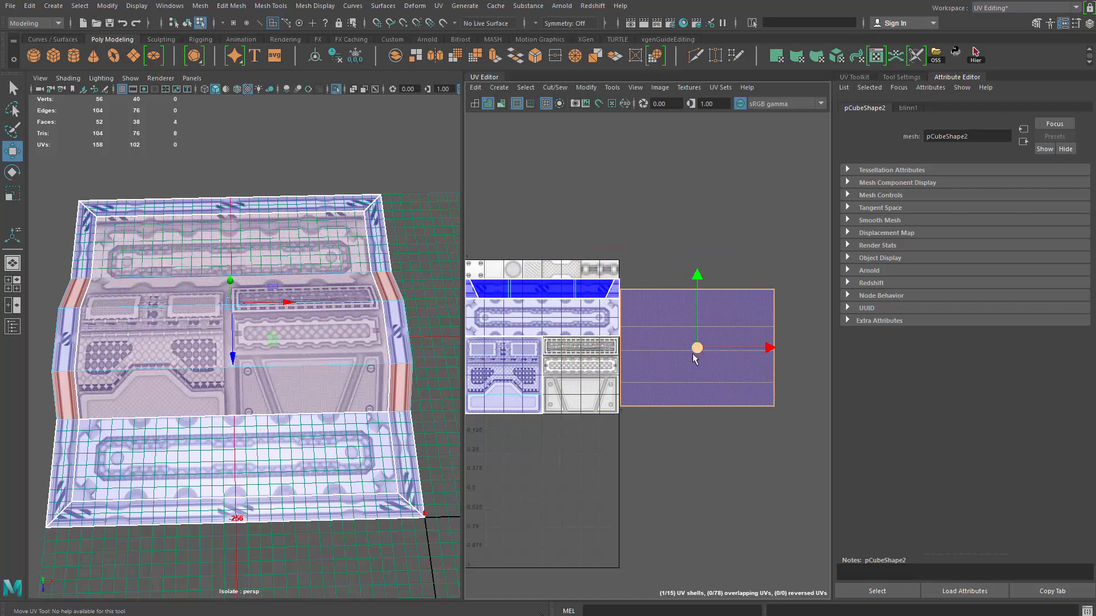
key("ctrl+z")
middle_click_drag(618, 356, 679, 383, "alt")
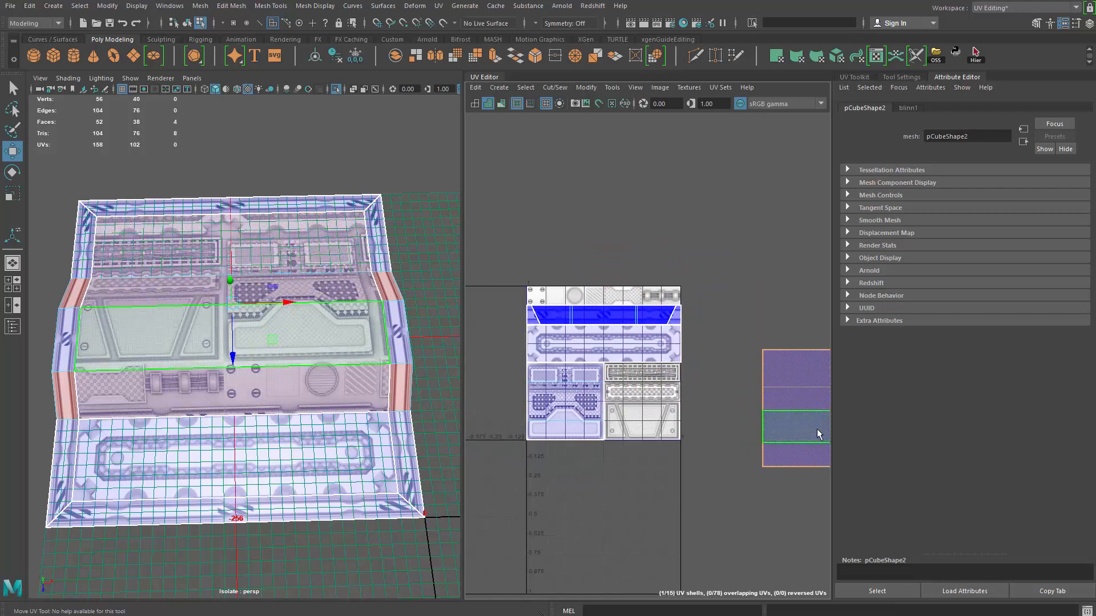
middle_click_drag(816, 429, 718, 522)
Separate the topmost face of the four-face shell, the remaining flat area beside the raised strip, into its own UV shell.
left_click(719, 460)
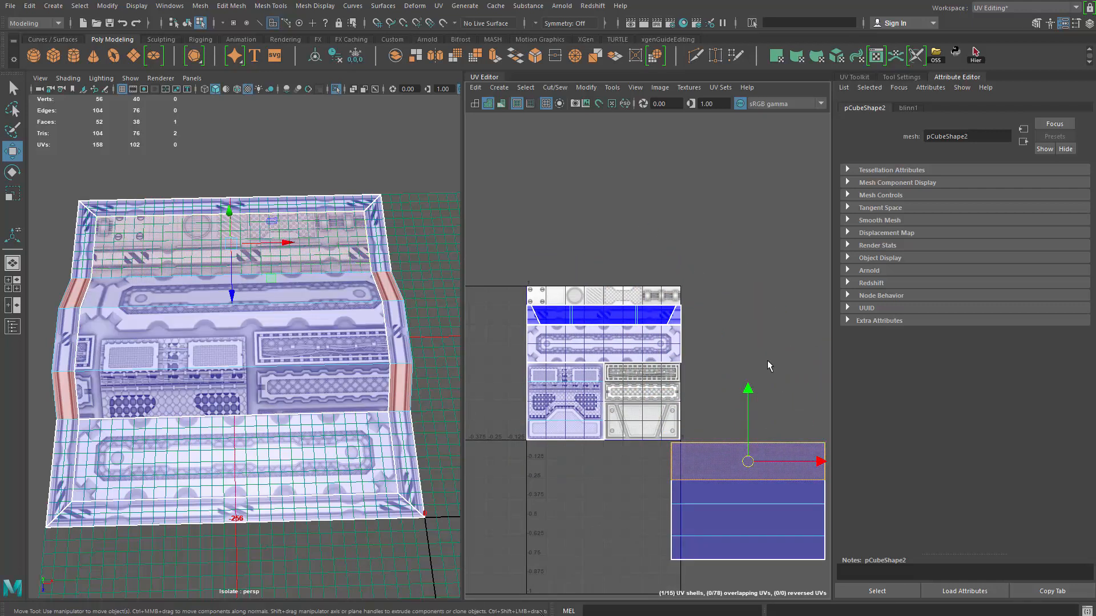
middle_click_drag(767, 282, 772, 240, "alt")
right_click(771, 239, "shift")
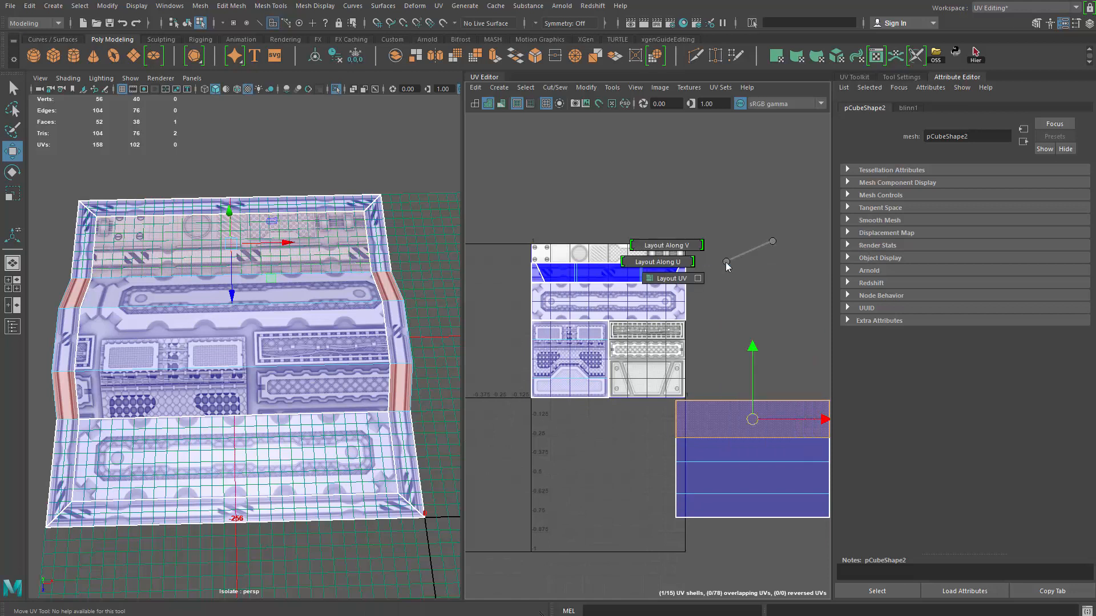
right_click_drag(974, 338, 972, 339, "shift")
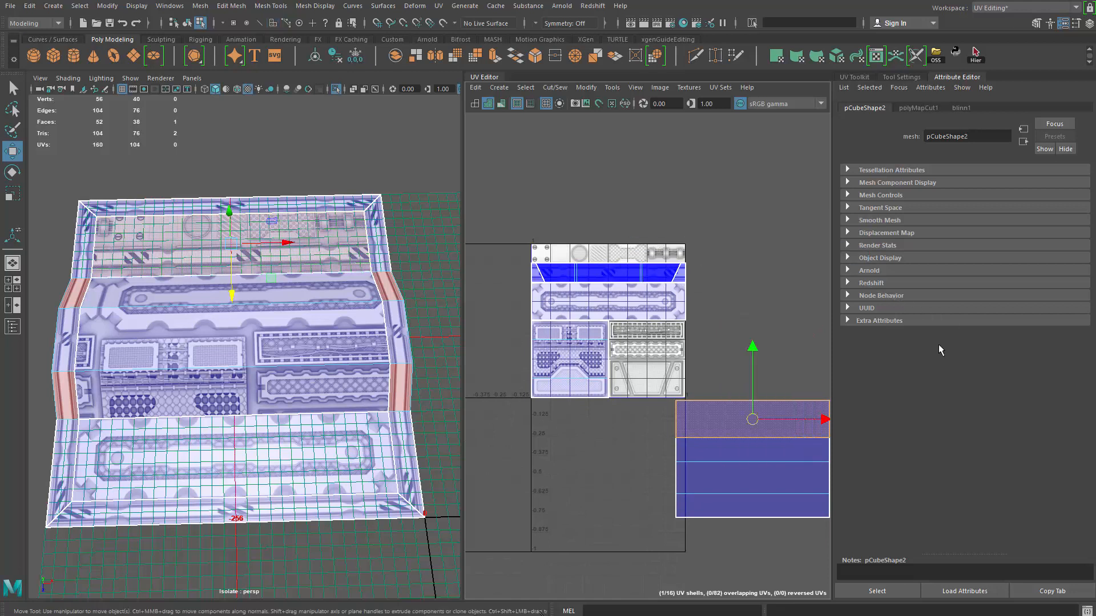
Move the newly separated face's UV shell so it starts on the bolted plate in the texture square's lower corner.
left_click_drag(761, 420, 687, 384)
left_click_drag(330, 297, 332, 318, "alt")
middle_click_drag(332, 319, 309, 387, "alt")
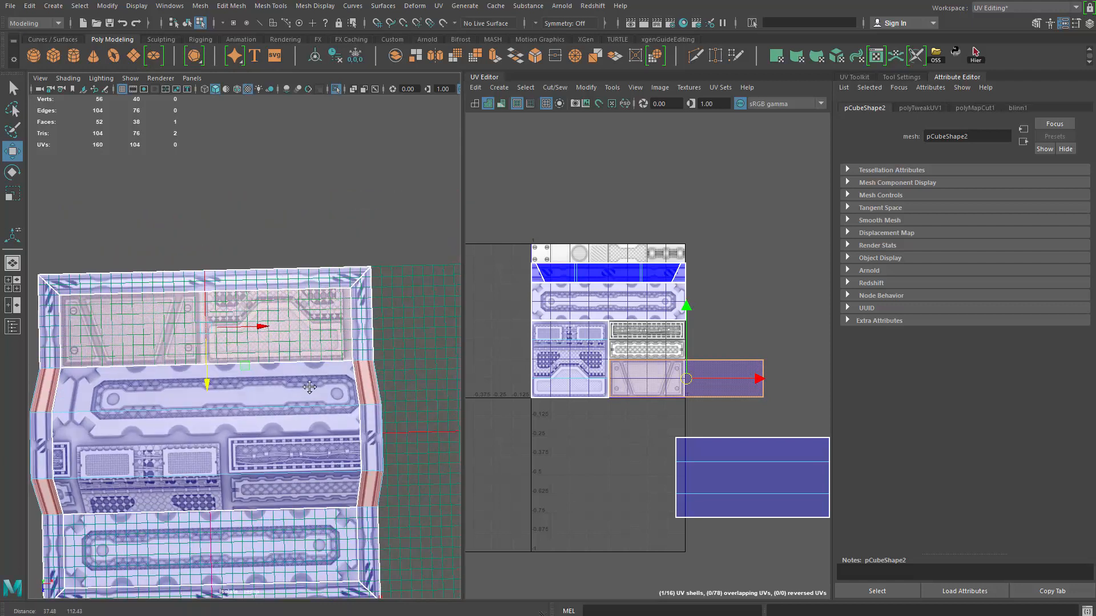
Examine how the trim detail maps onto the flat face beside the panel's raised strip.
scroll(310, 387, "up", 5)
left_click_drag(251, 383, 296, 355, "alt")
middle_click_drag(296, 354, 367, 355, "alt")
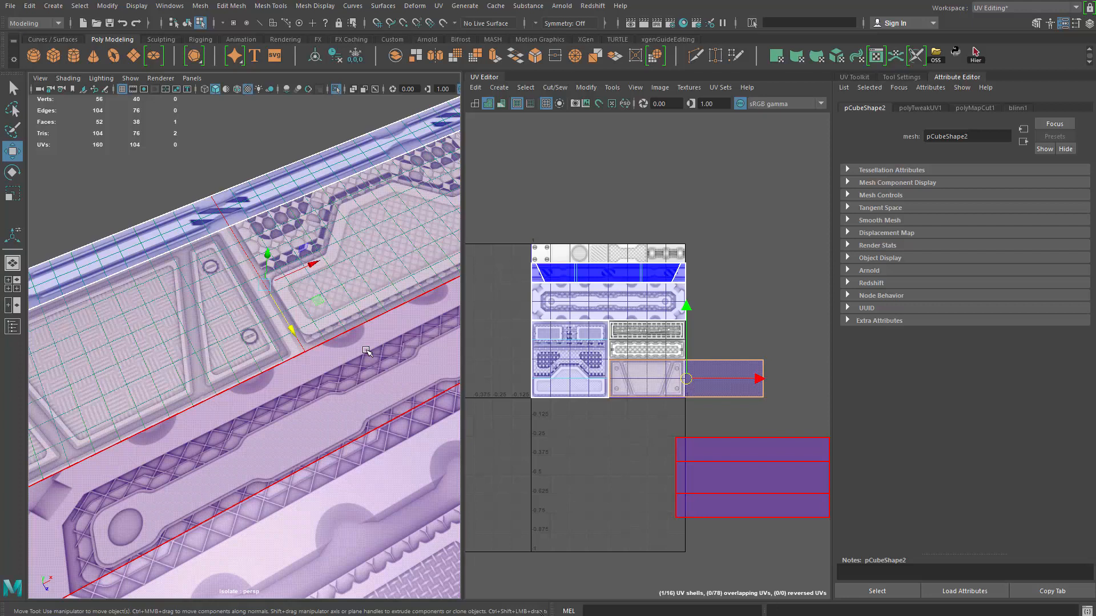
scroll(283, 415, "down", 8)
left_click_drag(283, 415, 301, 412, "alt")
scroll(301, 412, "up", 4)
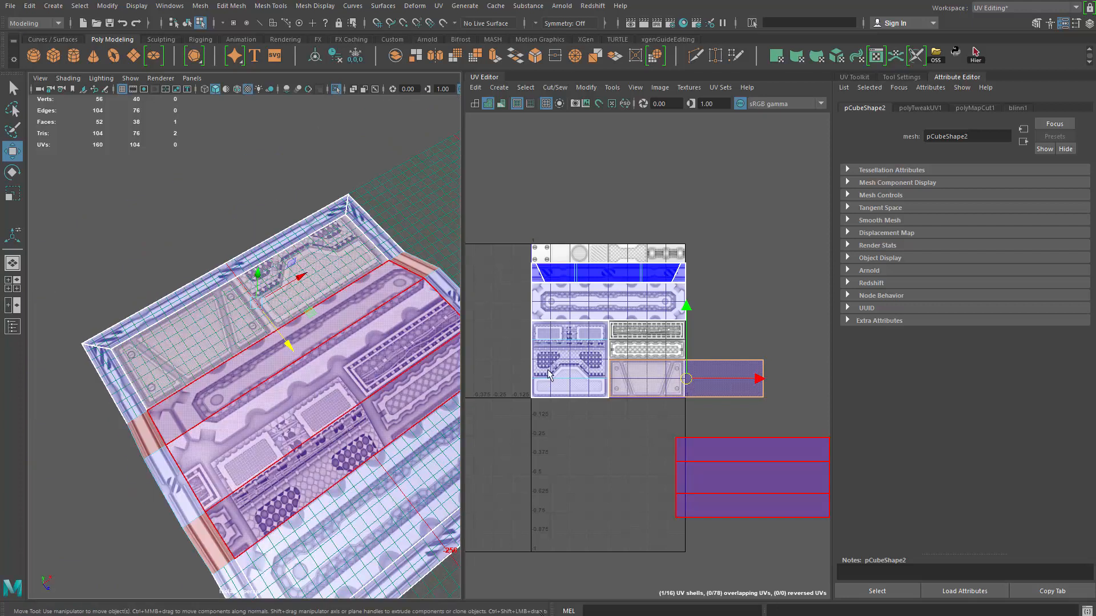
scroll(618, 379, "up", 6)
scroll(618, 379, "down", 3)
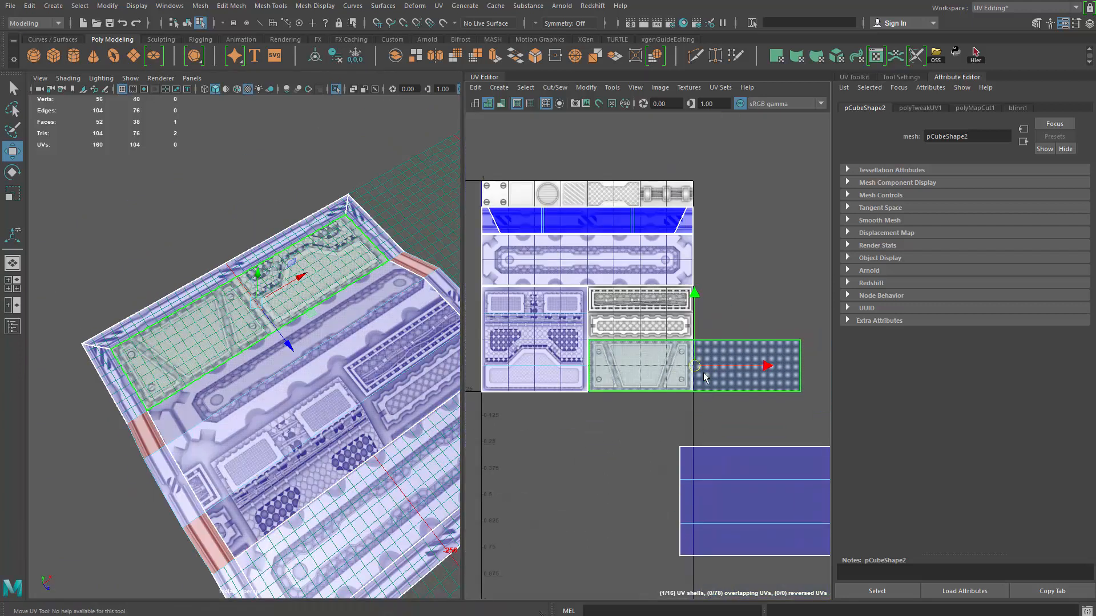
left_click_drag(692, 366, 573, 331)
middle_click_drag(536, 331, 586, 321, "alt")
left_click_drag(582, 320, 694, 348)
middle_click_drag(701, 368, 642, 363, "alt")
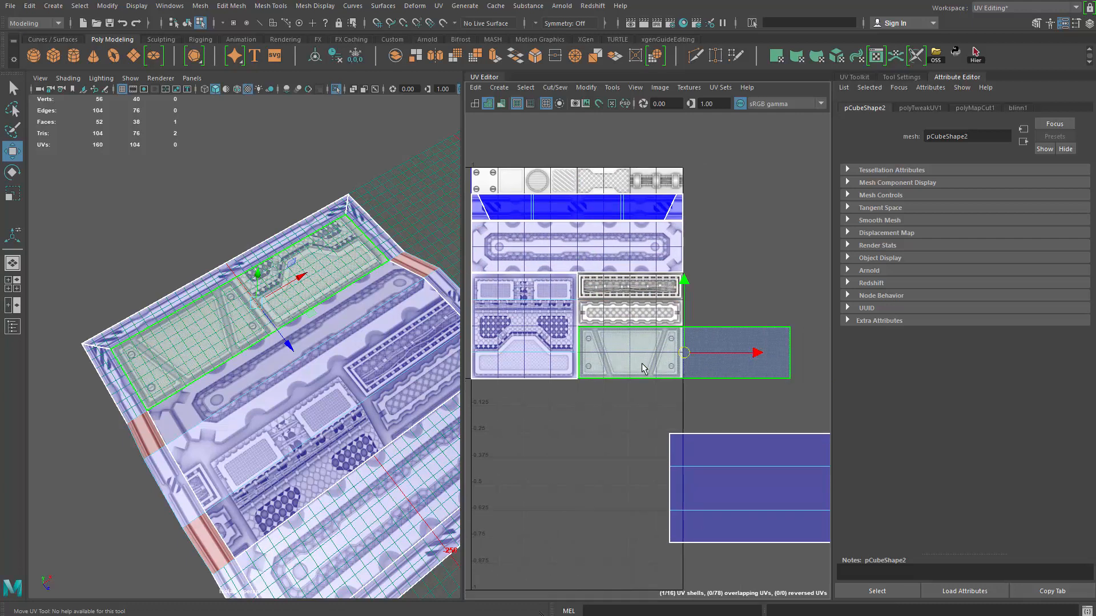
scroll(632, 361, "up", 2)
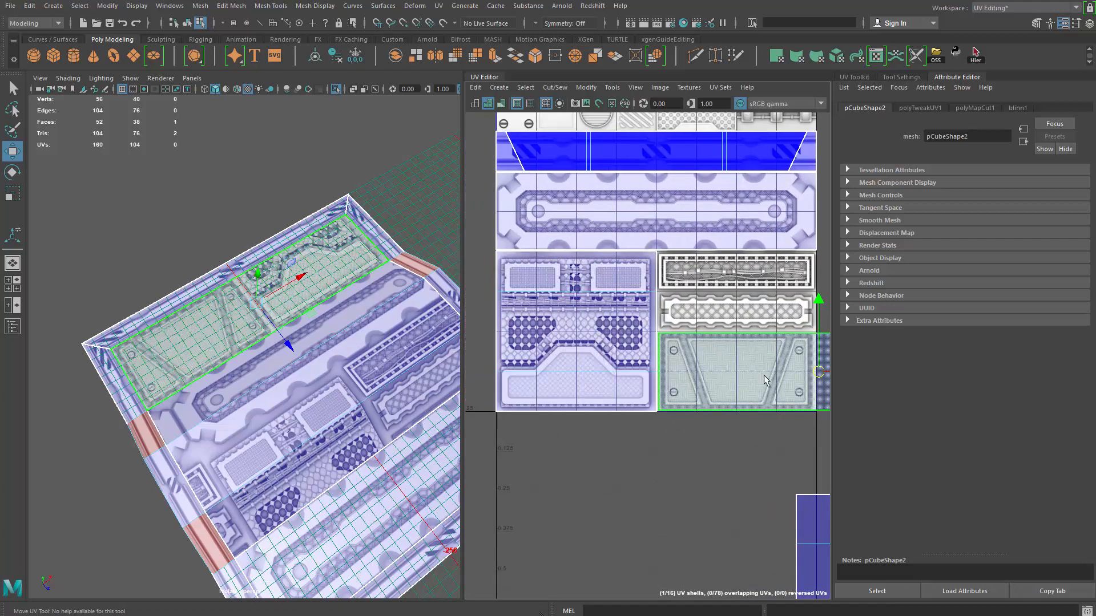
left_click_drag(820, 378, 657, 297)
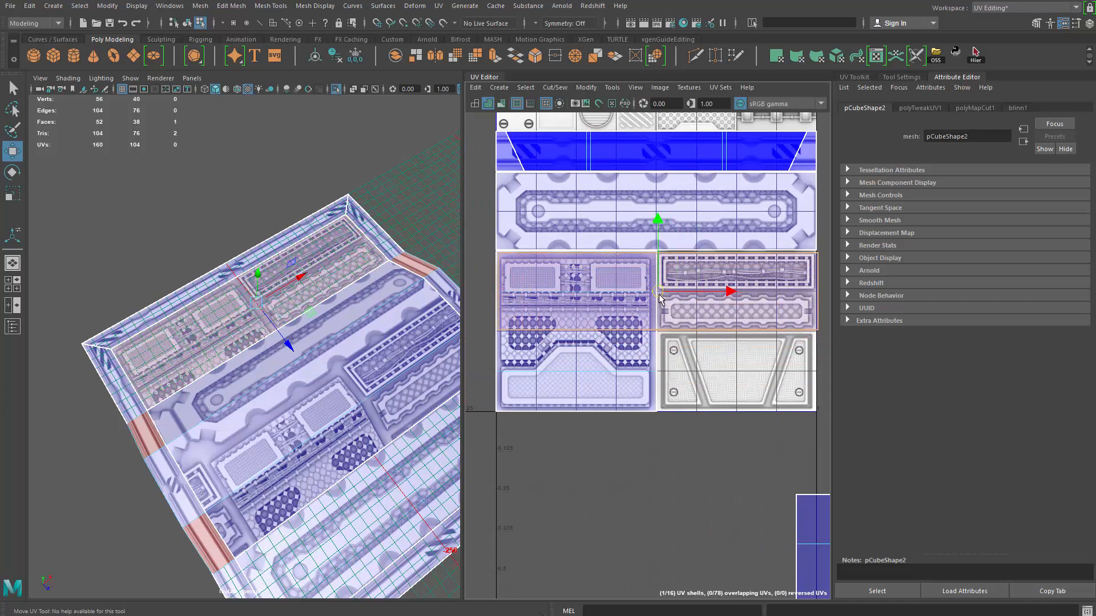
key("ctrl+z")
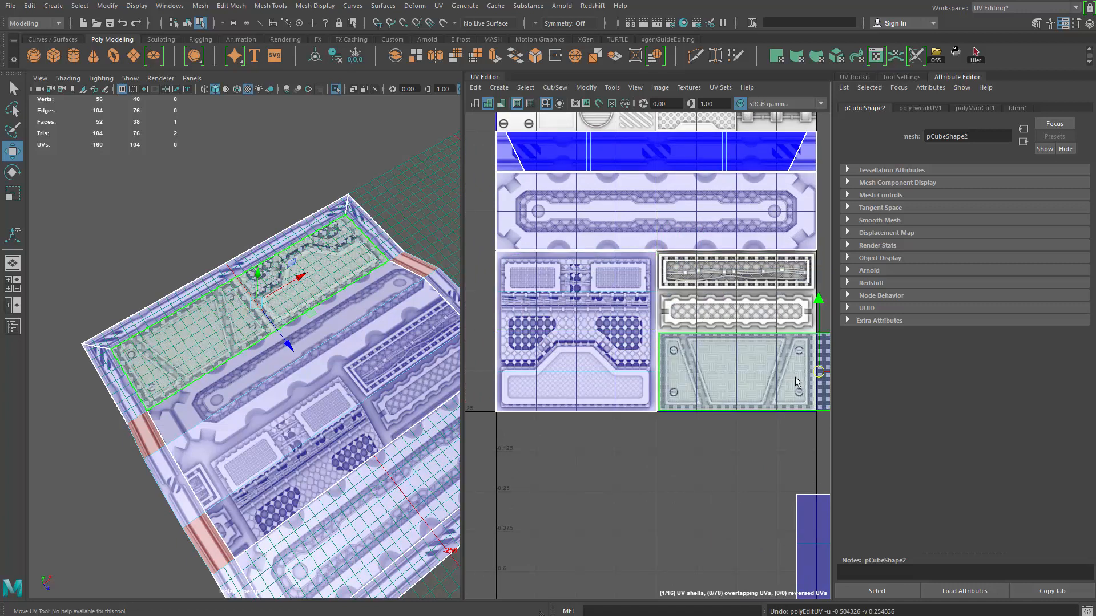
Snap the flat face's UV shell to the texture grid across the full-width row directly beneath the long oval panel.
left_click_drag(811, 364, 657, 290)
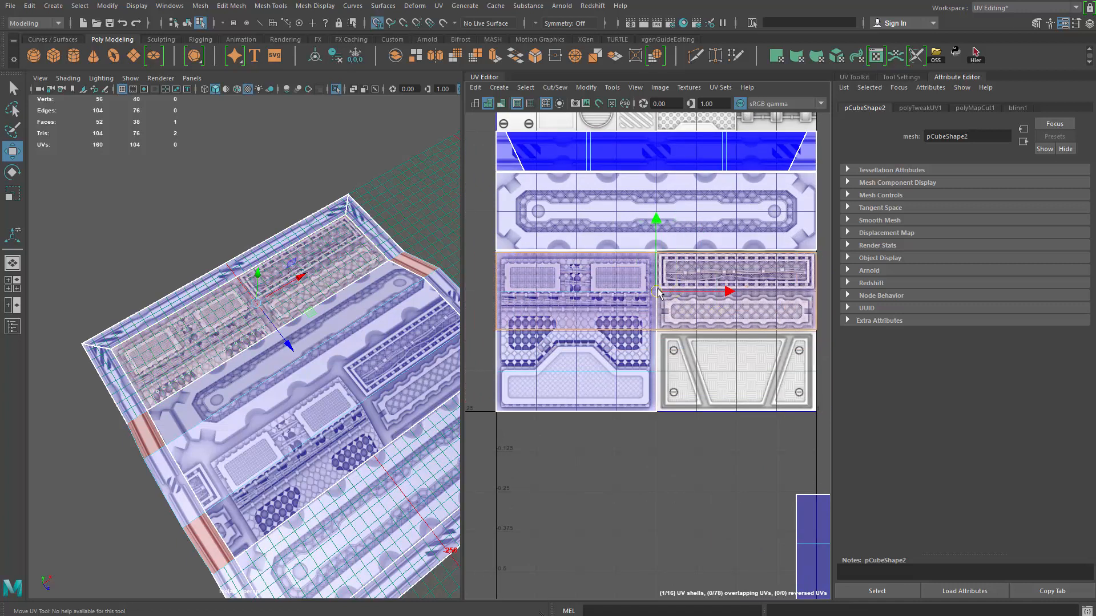
middle_click_drag(787, 322, 766, 315, "alt")
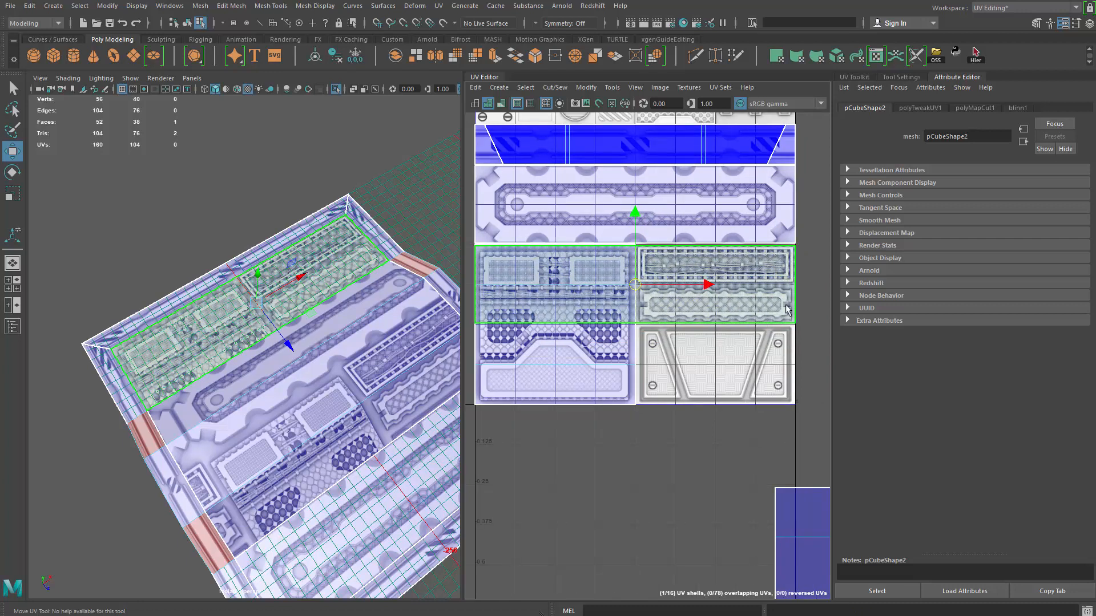
Select the far short border edge of the flat face's UV shell and convert the selection to UVs.
key("q")
right_click_drag(806, 301, 803, 260)
key("w")
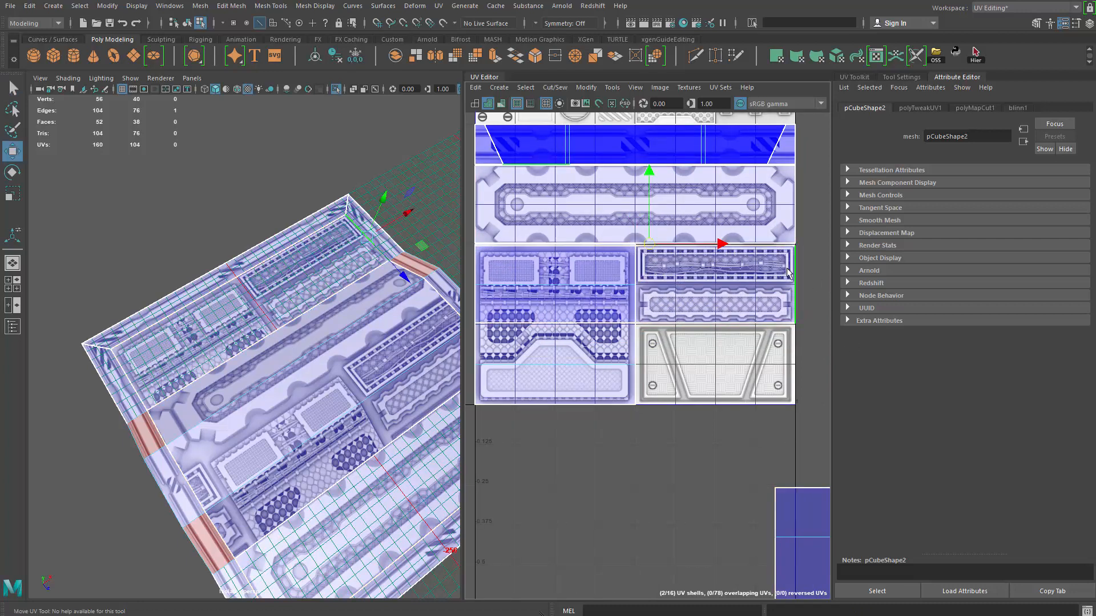
left_click(723, 244)
left_click_drag(720, 247, 675, 244)
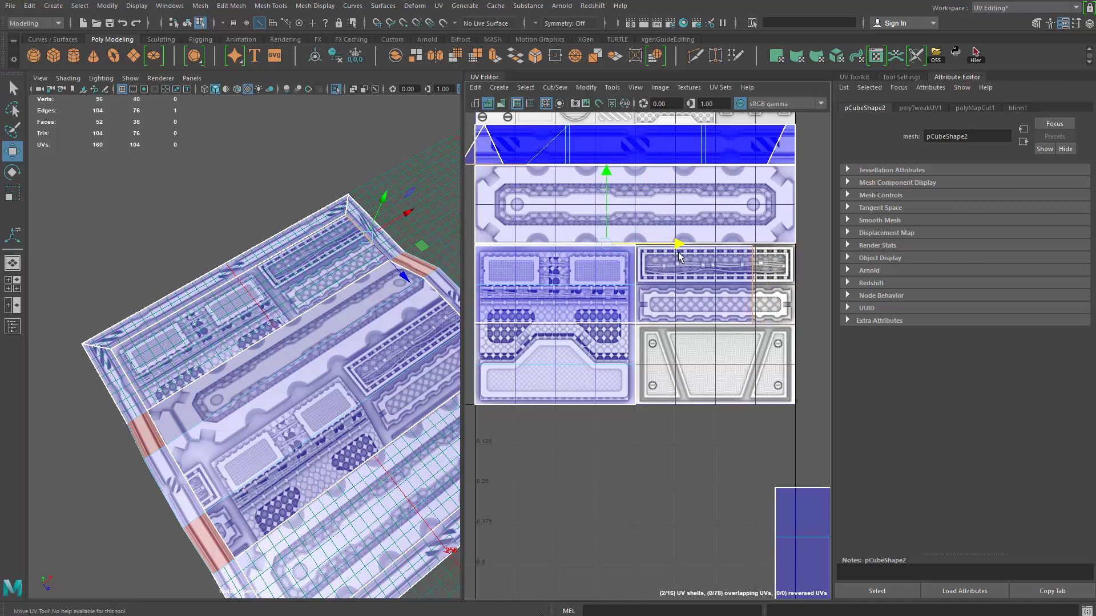
key("ctrl+z")
right_click_drag(802, 286, 902, 289, "shift")
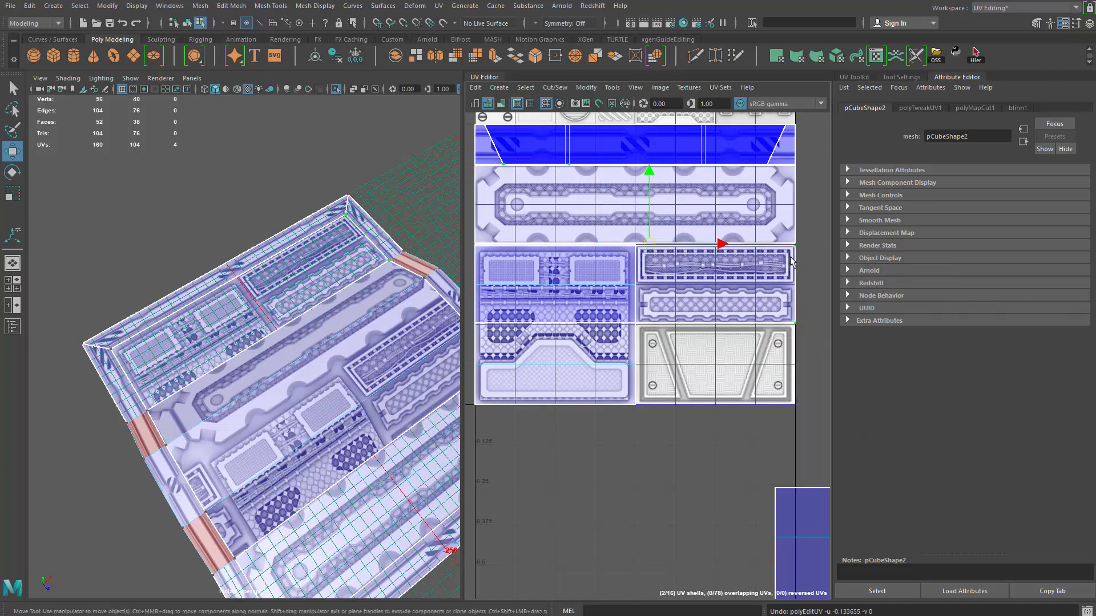
Deselect the UVs belonging to other shells and move the remaining border UVs to the texture square's vertical centre line, halving the shell's width.
middle_click_drag(616, 206, 706, 285, "alt")
left_click_drag(621, 262, 622, 264, "ctrl")
right_click_drag(702, 314, 667, 312, "alt")
middle_click_drag(667, 312, 566, 262, "alt")
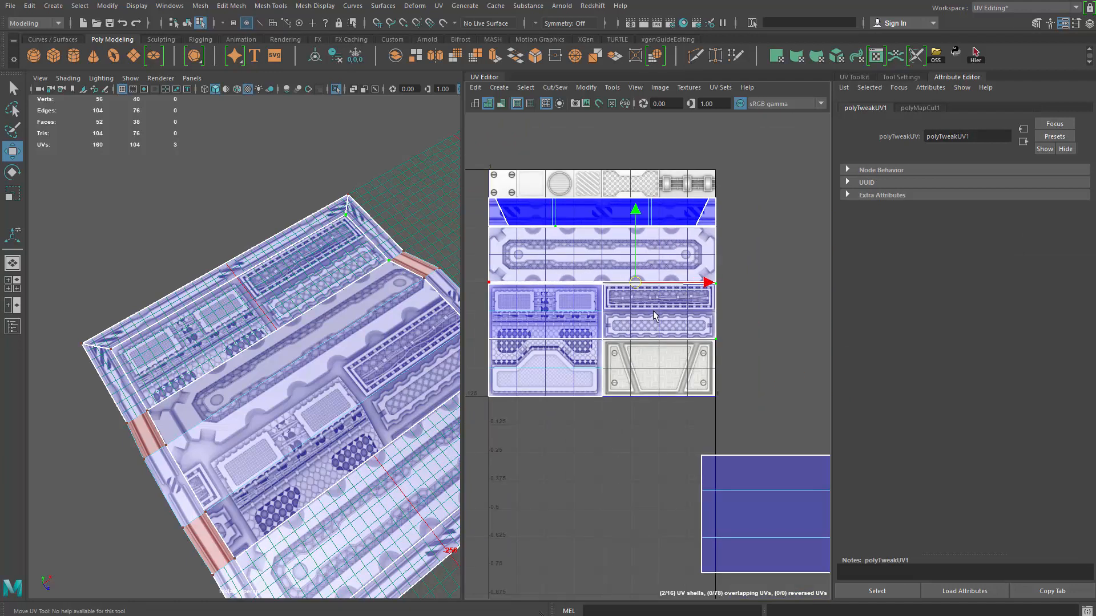
right_click_drag(652, 310, 644, 278, "alt")
left_click_drag(748, 176, 508, 246)
left_click_drag(772, 303, 673, 303)
scroll(552, 328, "up", 10)
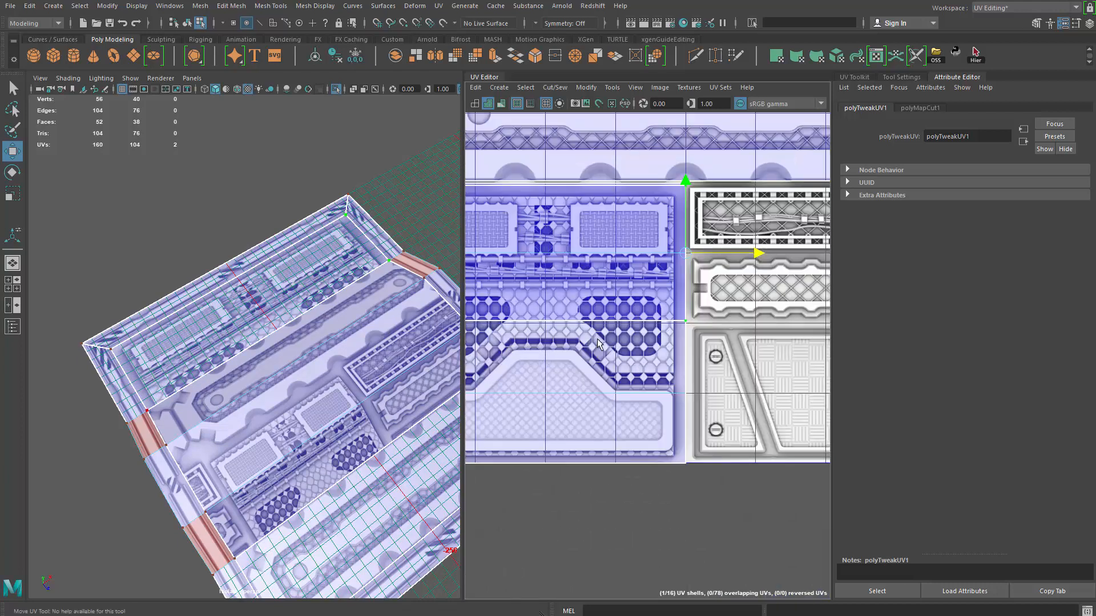
Convert the flat face shell's lower border edge to UVs and deselect the UVs belonging to other shells.
key("q")
key("F10")
left_click(614, 344)
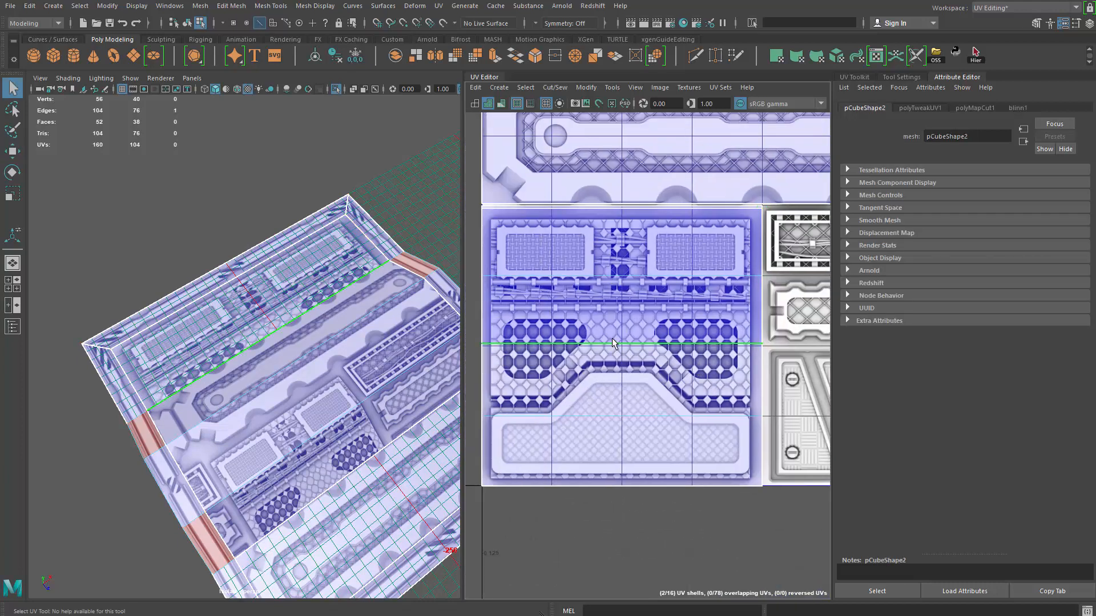
key("w")
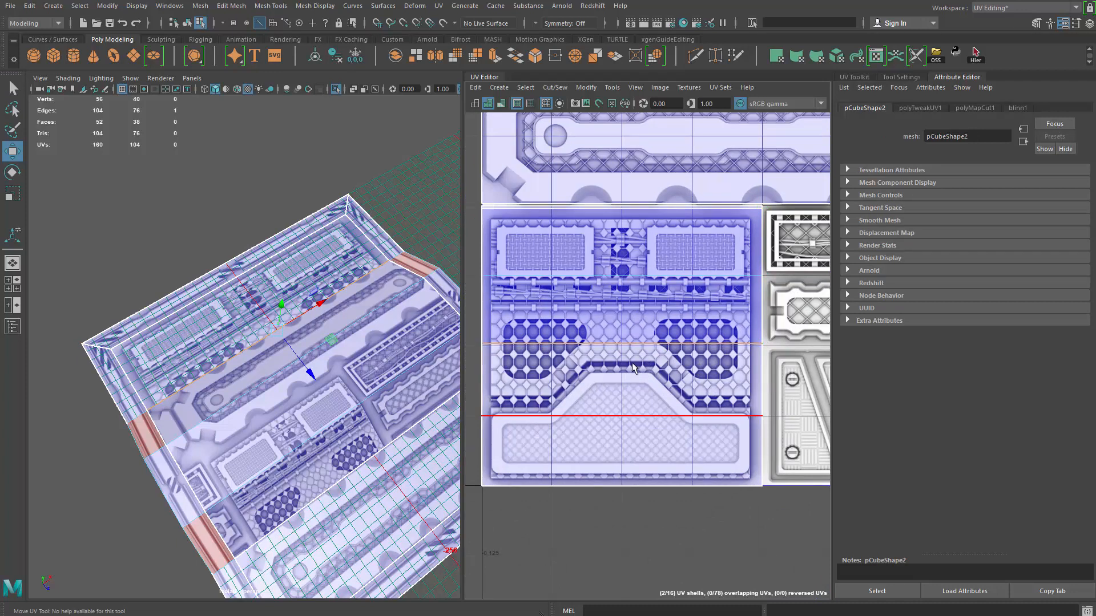
scroll(628, 361, "down", 1)
right_click_drag(625, 361, 633, 270, "ctrl")
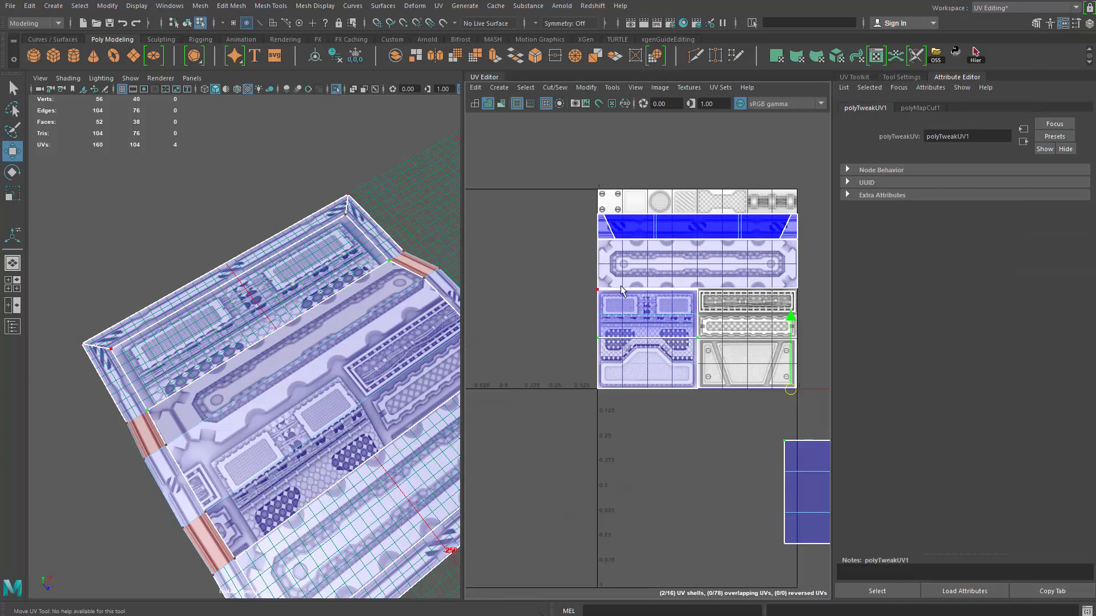
middle_click_drag(634, 270, 619, 281, "alt")
middle_click_drag(764, 481, 635, 430, "alt")
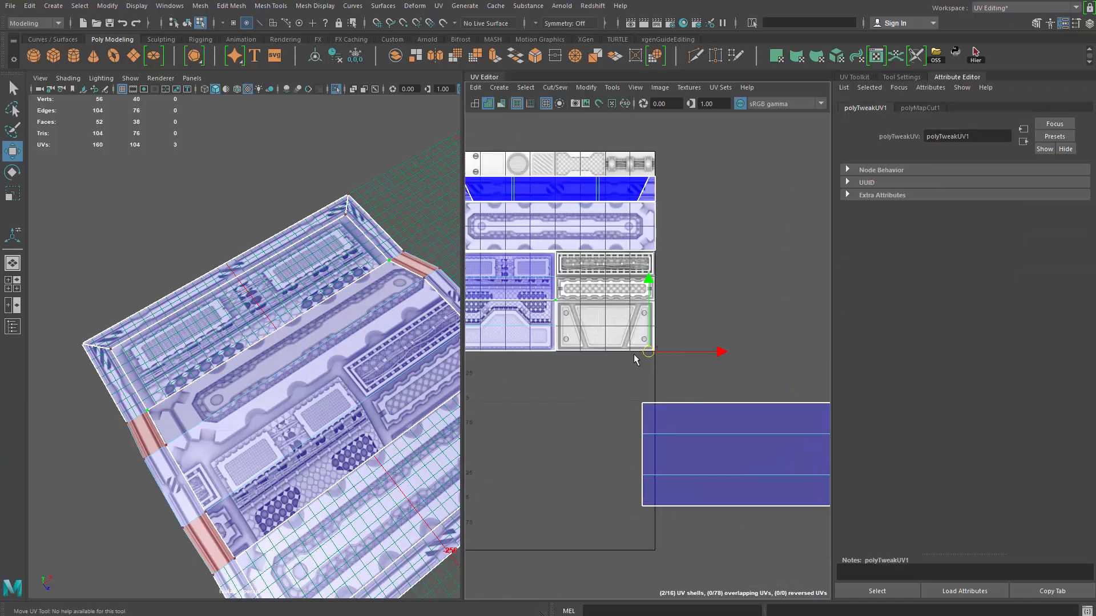
scroll(677, 419, "down", 5)
left_click_drag(642, 366, 828, 571, "ctrl")
scroll(621, 399, "up", 4)
scroll(577, 348, "up", 5)
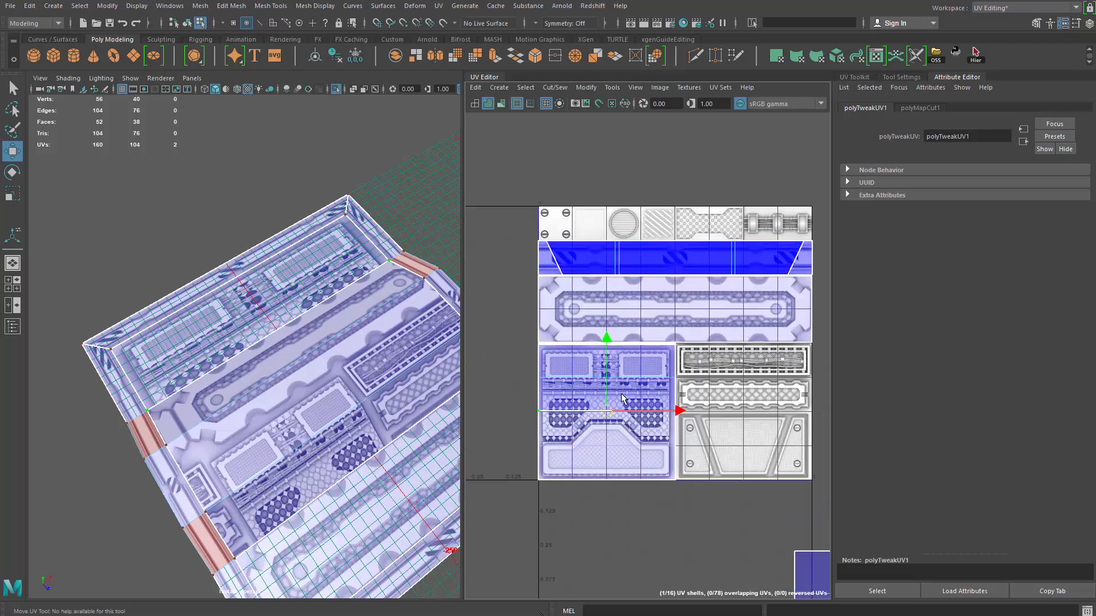
Raise the lower border UVs to crop the shell to the twin grille panels, and shift the entire shell slightly down.
left_click_drag(623, 361, 636, 307)
scroll(636, 308, "up", 2)
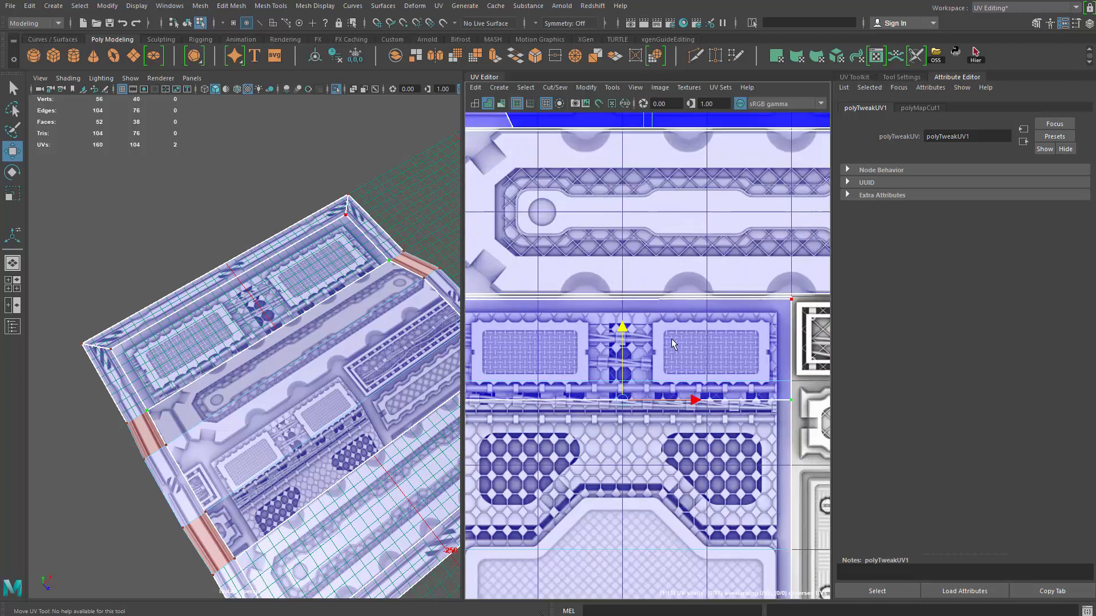
scroll(672, 343, "down", 1)
key("shift+period")
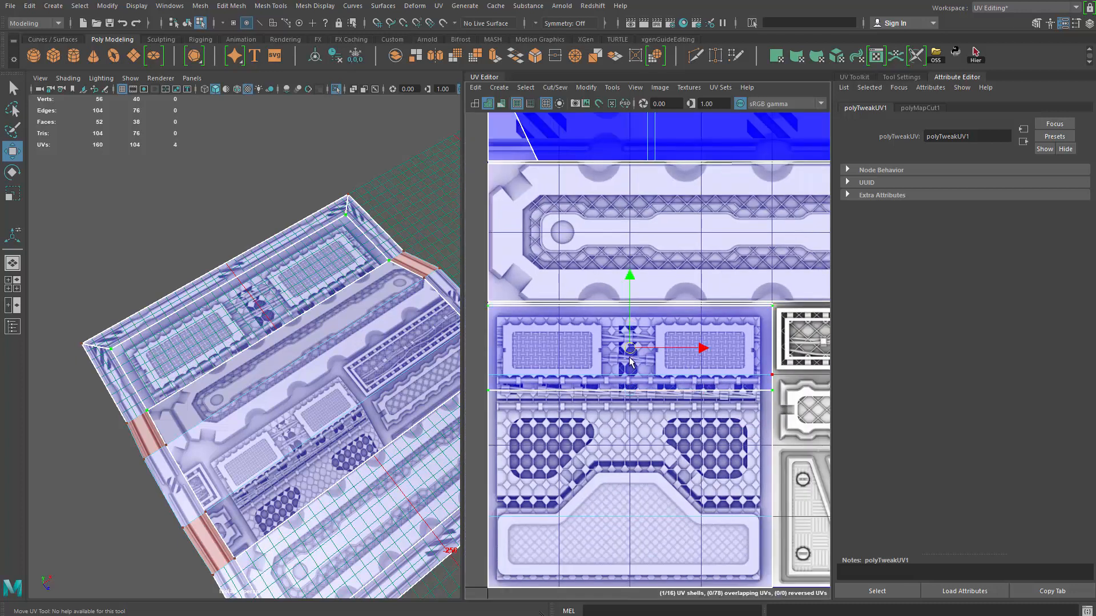
left_click_drag(632, 279, 638, 285)
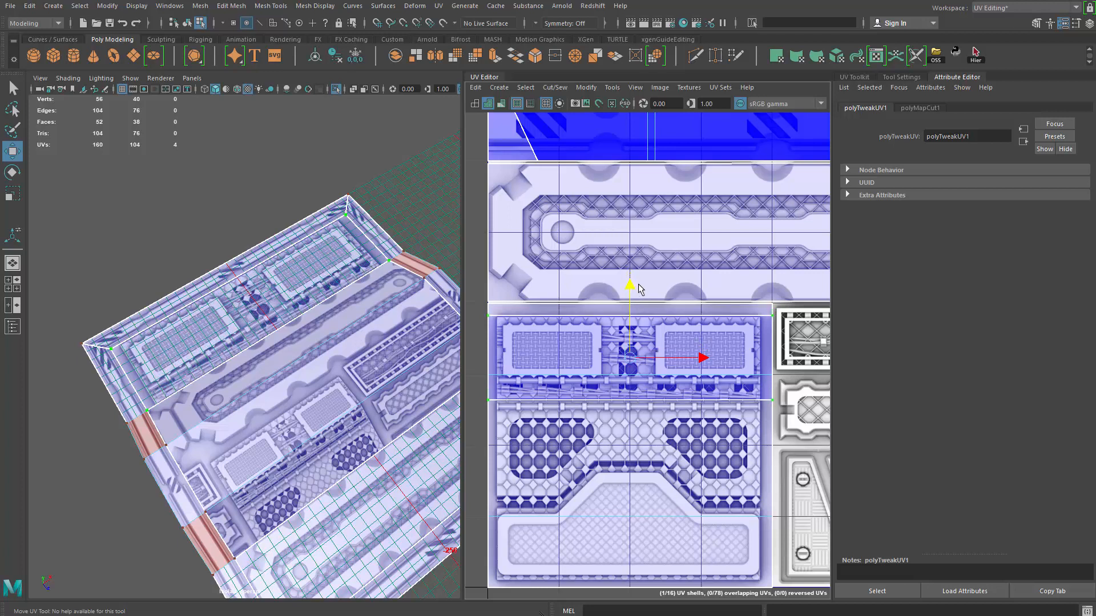
Examine the twin grille detail on the flat face and along its borders from several angles.
left_click_drag(178, 428, 249, 430, "alt")
right_click_drag(222, 428, 260, 428, "alt")
left_click_drag(254, 429, 270, 436, "alt")
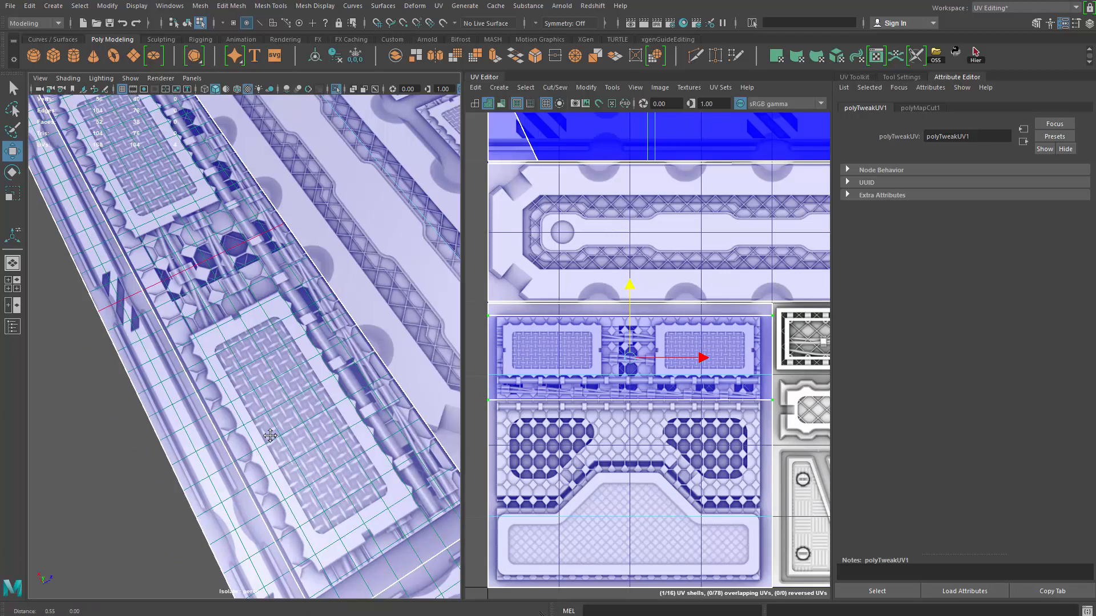
middle_click_drag(271, 435, 267, 473, "alt")
left_click_drag(267, 473, 321, 466, "alt")
scroll(625, 418, "down", 4)
middle_click_drag(736, 398, 633, 373, "alt")
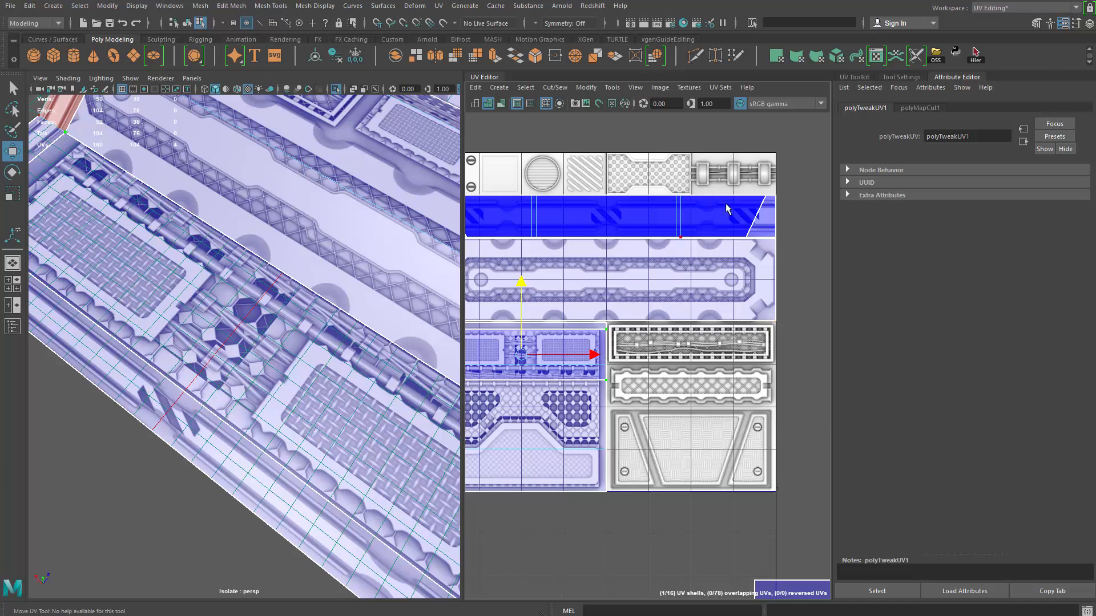
middle_click_drag(628, 308, 658, 307, "alt")
left_click_drag(348, 415, 298, 391, "alt")
scroll(297, 391, "down", 4)
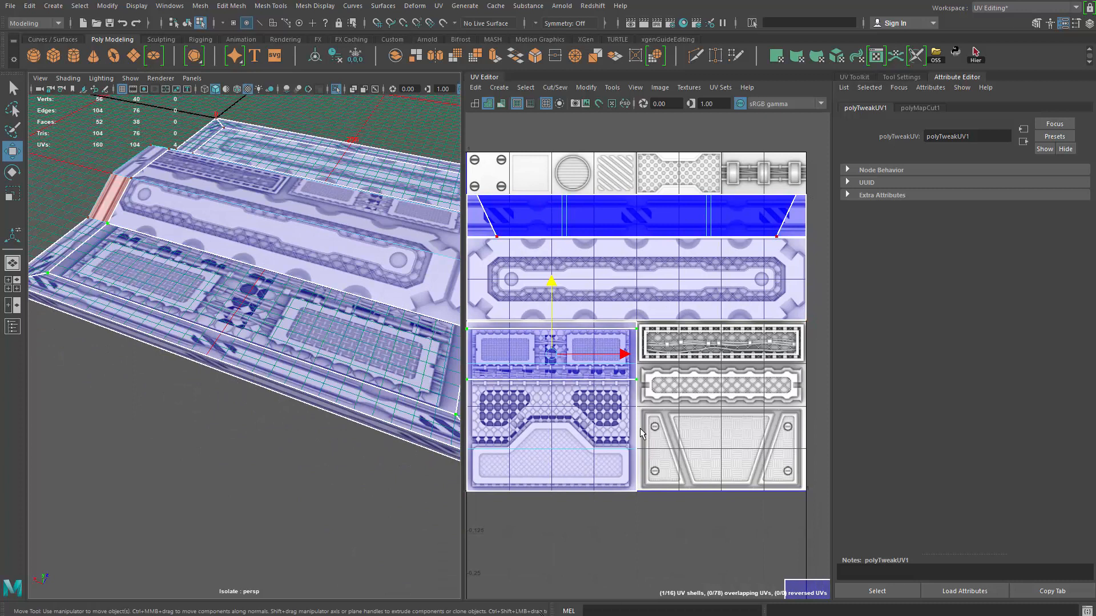
Move the raised strip's three-face UV shell into the empty space beside the texture square.
scroll(657, 425, "down", 2)
middle_click_drag(690, 502, 522, 366, "alt")
scroll(542, 379, "down", 3)
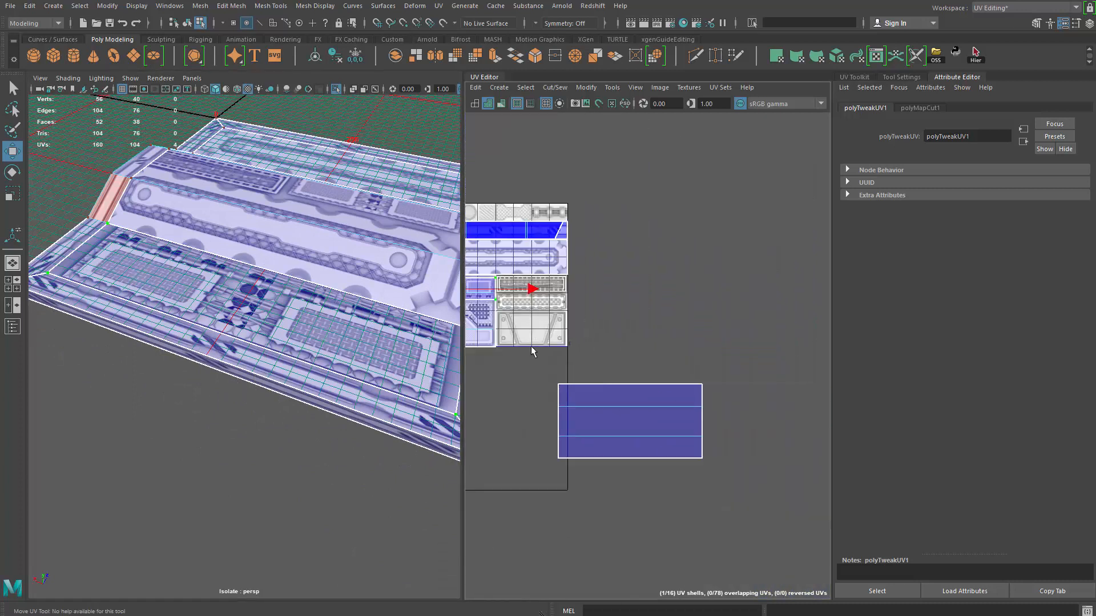
left_click(643, 448)
left_click_drag(633, 425, 672, 320)
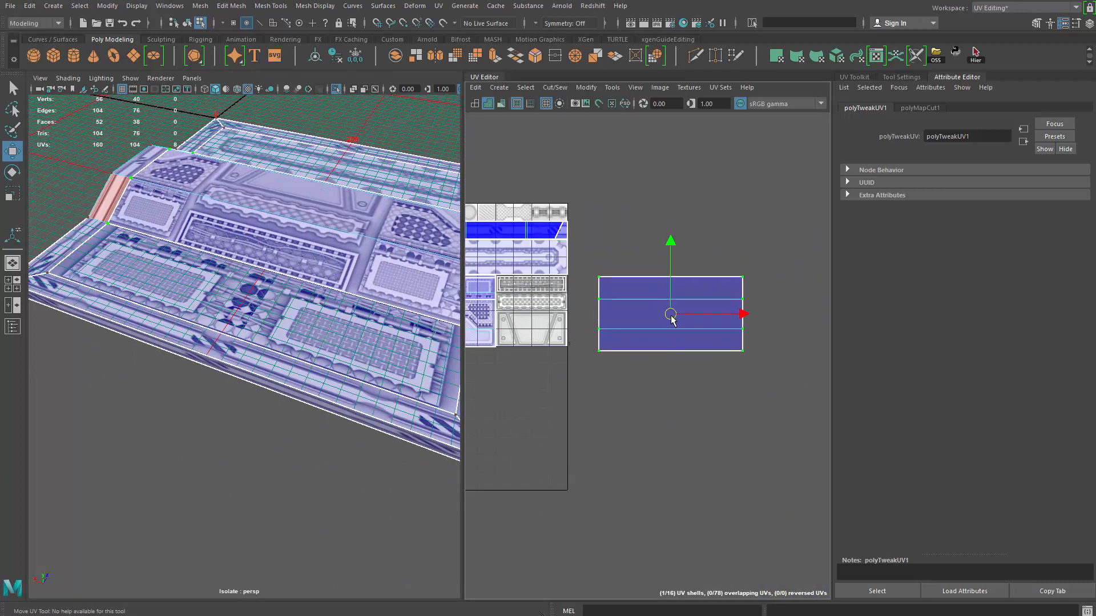
Separate the middle face of the three-face shell into its own UV shell and move it over the texture square.
middle_click_drag(580, 363, 647, 416, "alt")
scroll(647, 416, "up", 2)
key("q")
right_click_drag(690, 406, 695, 451)
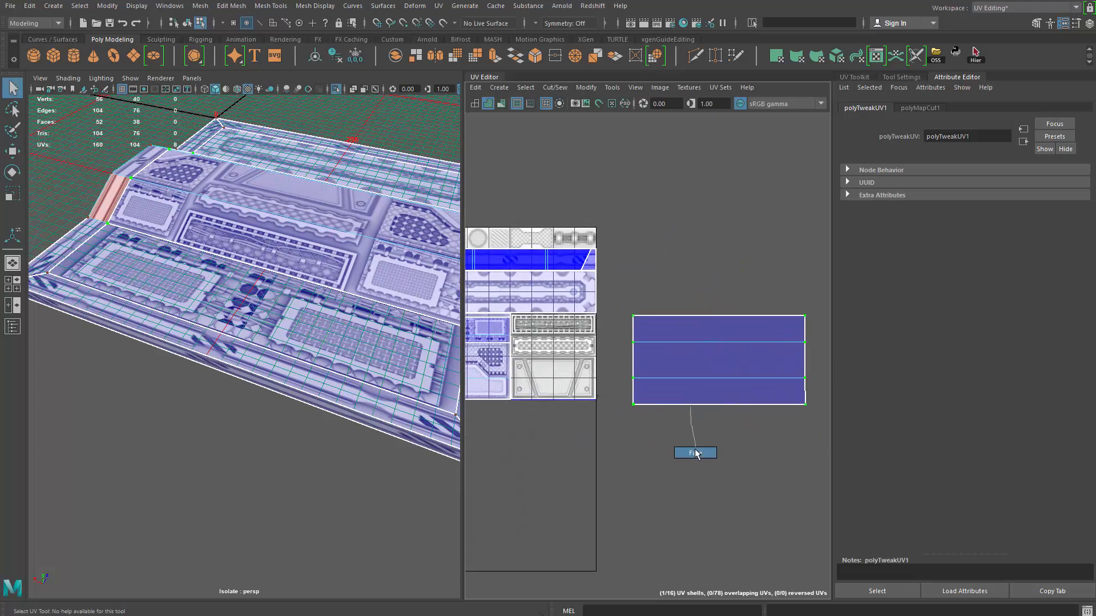
left_click(685, 394)
right_click_drag(686, 393, 757, 440, "shift")
key("w")
middle_click_drag(687, 352, 602, 352)
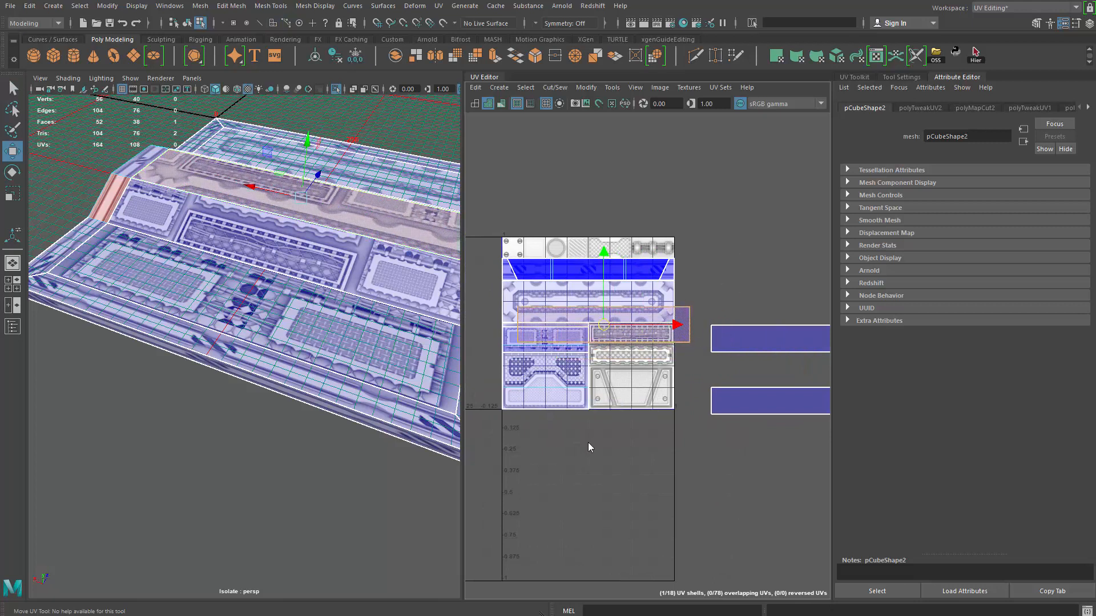
Lay out the separated face to fill the texture square, and scale it by 0.5 repeatedly to half width and one-eighth height.
key("ctrl+l")
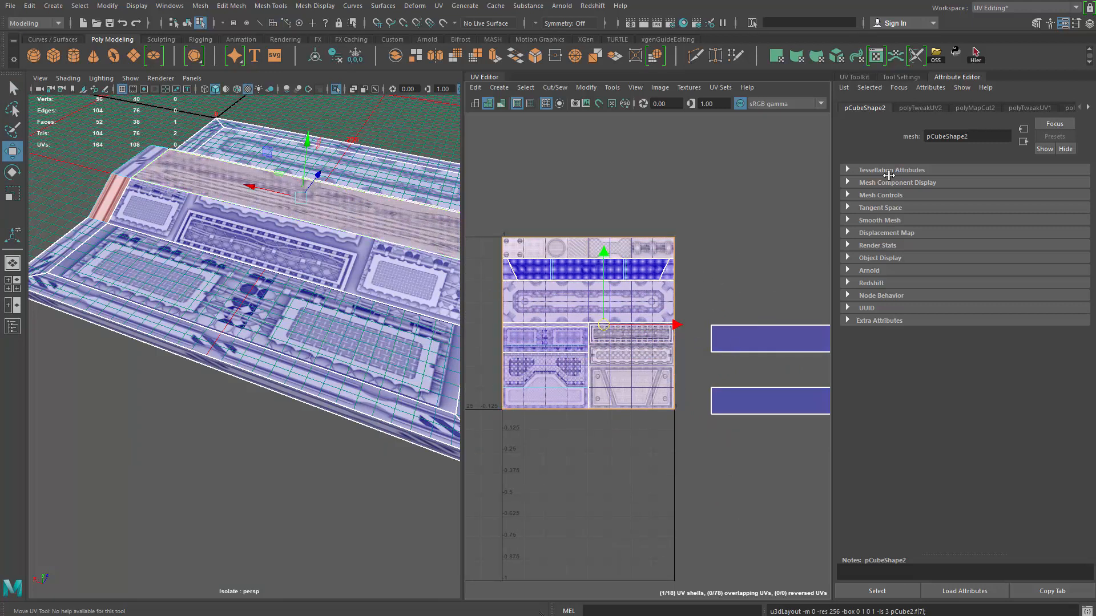
left_click(859, 77)
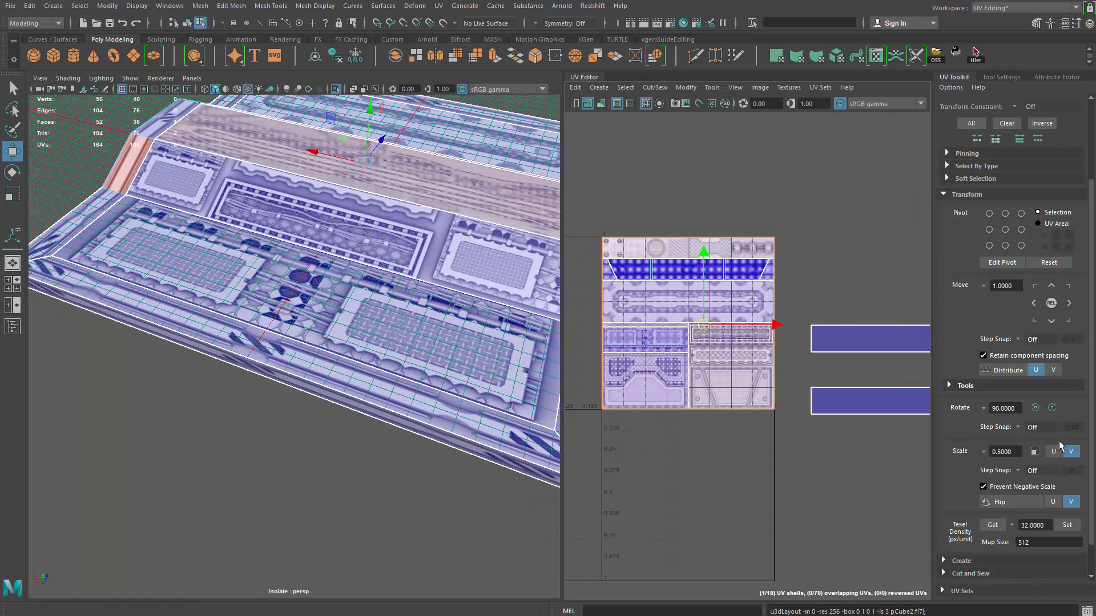
left_click(1040, 451)
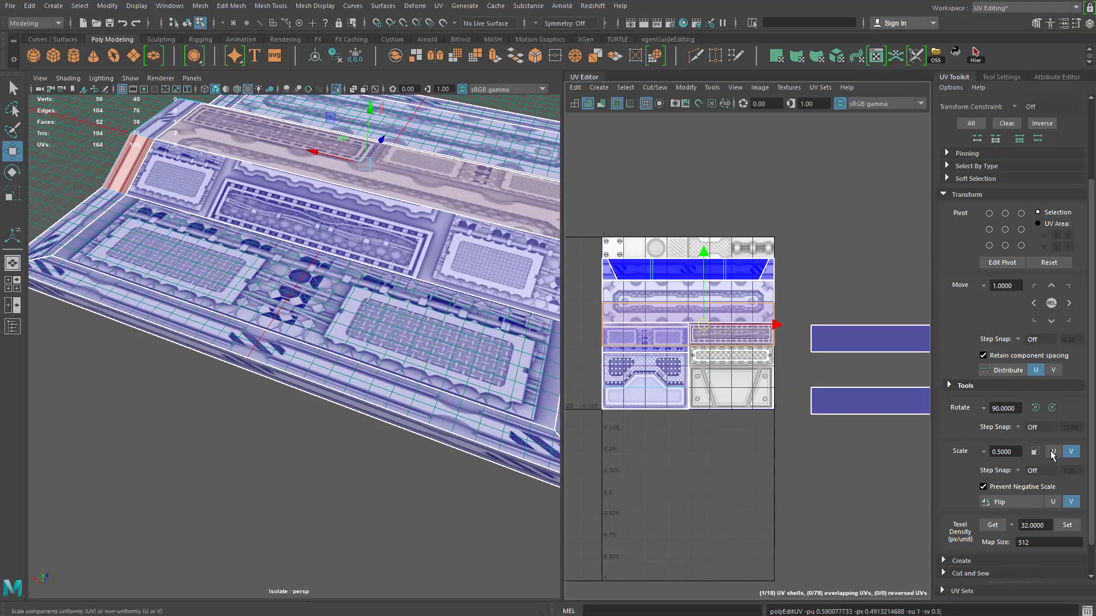
left_click(1036, 452)
Snap the separated middle face's UV shell onto the long rectangular cable-and-lattice detail with the checkered border.
right_click_drag(613, 324, 705, 436, "alt")
key("x")
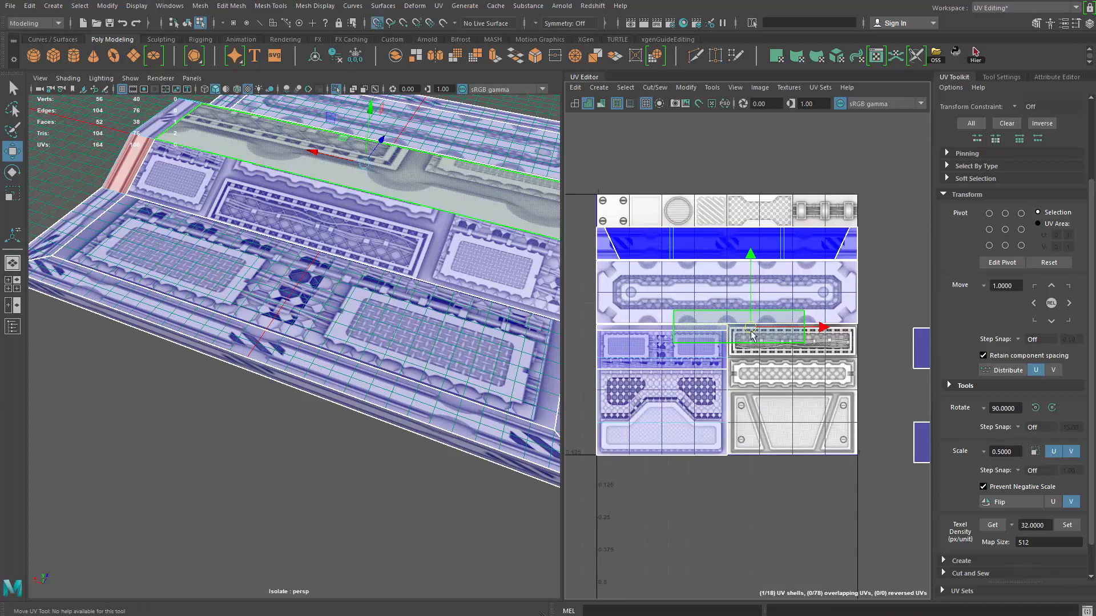
key("q")
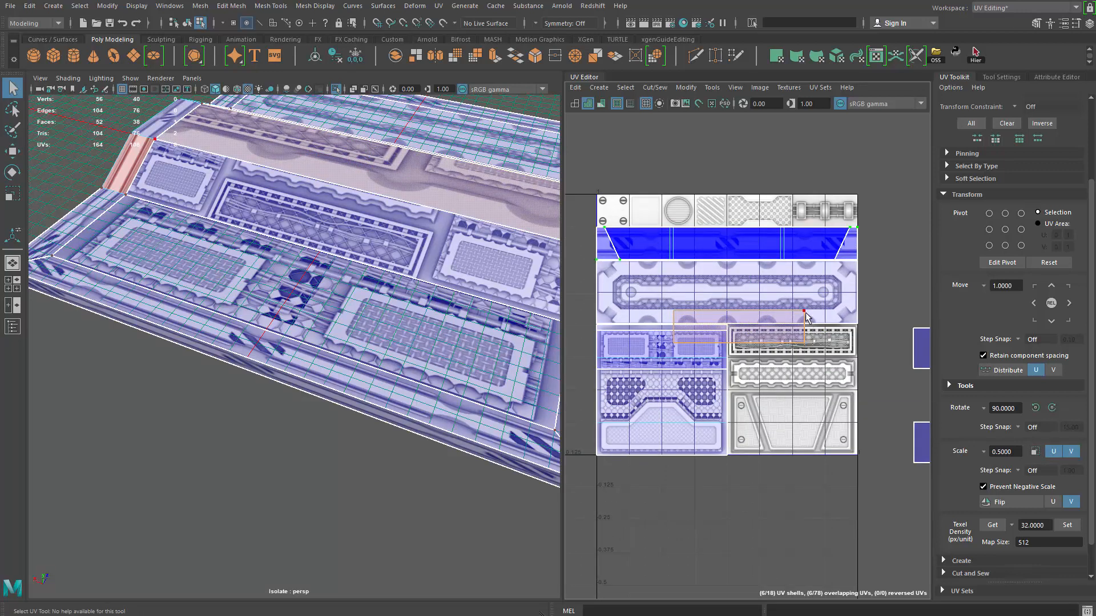
double_click(805, 313)
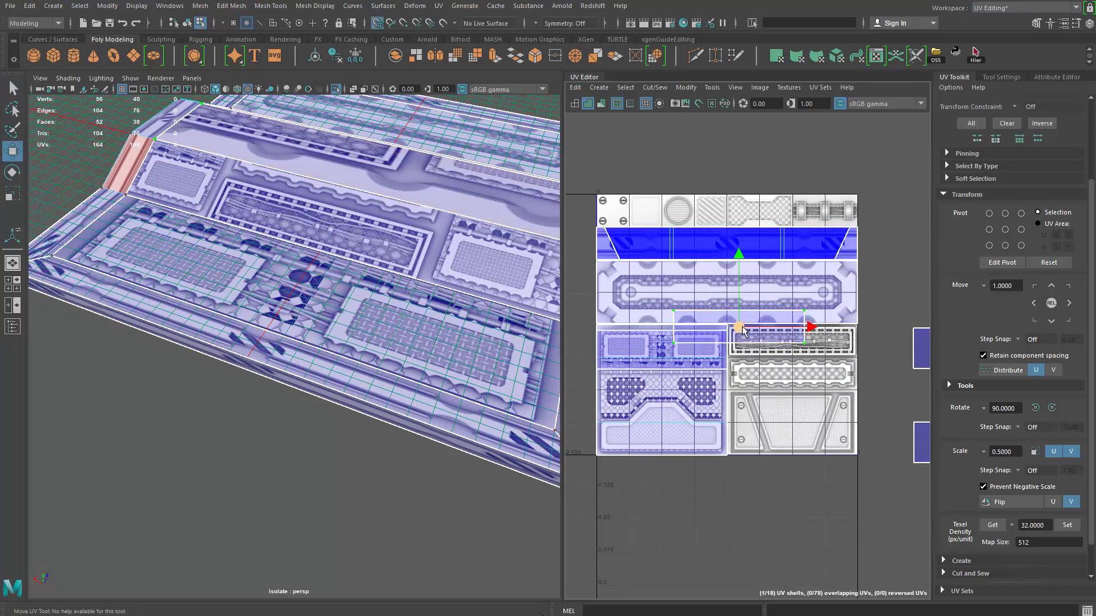
left_click_drag(743, 332, 802, 384)
scroll(799, 380, "up", 2)
left_click_drag(368, 281, 394, 342, "alt")
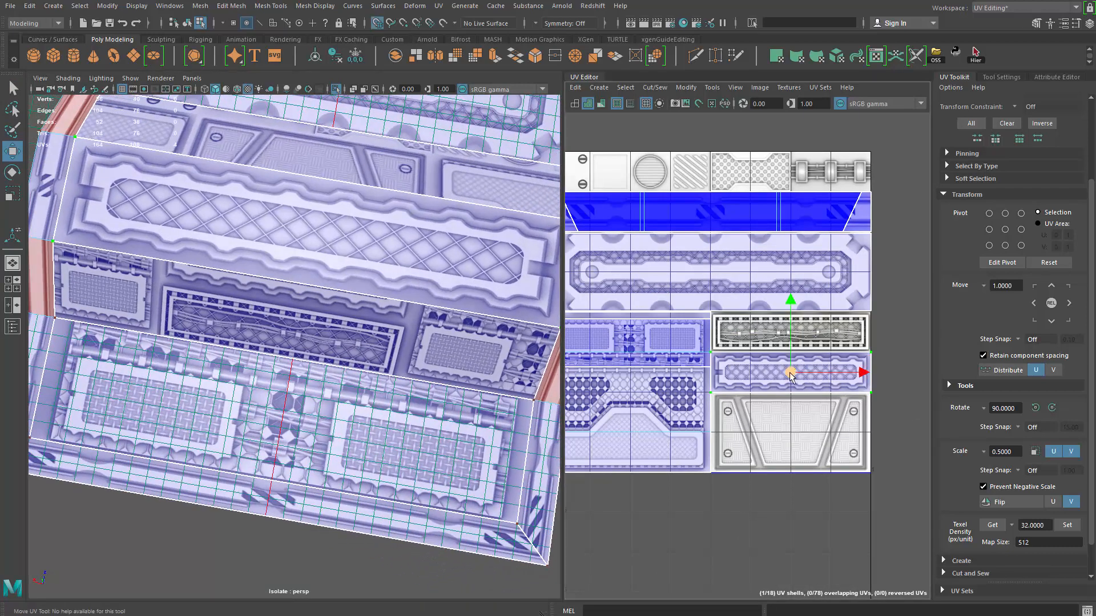
left_click_drag(791, 375, 791, 341)
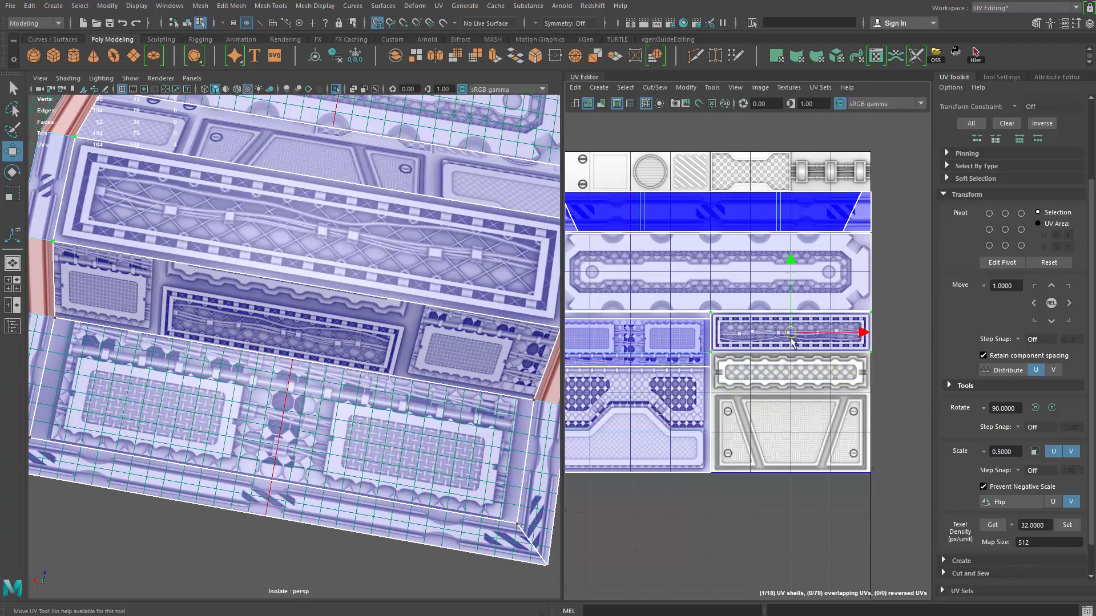
Examine the cable-and-lattice detail on the raised strip's flat face from several angles, with the selection cleared.
left_click_drag(330, 346, 365, 356, "alt")
right_click_drag(365, 357, 377, 274, "alt")
key("q")
left_click(391, 233)
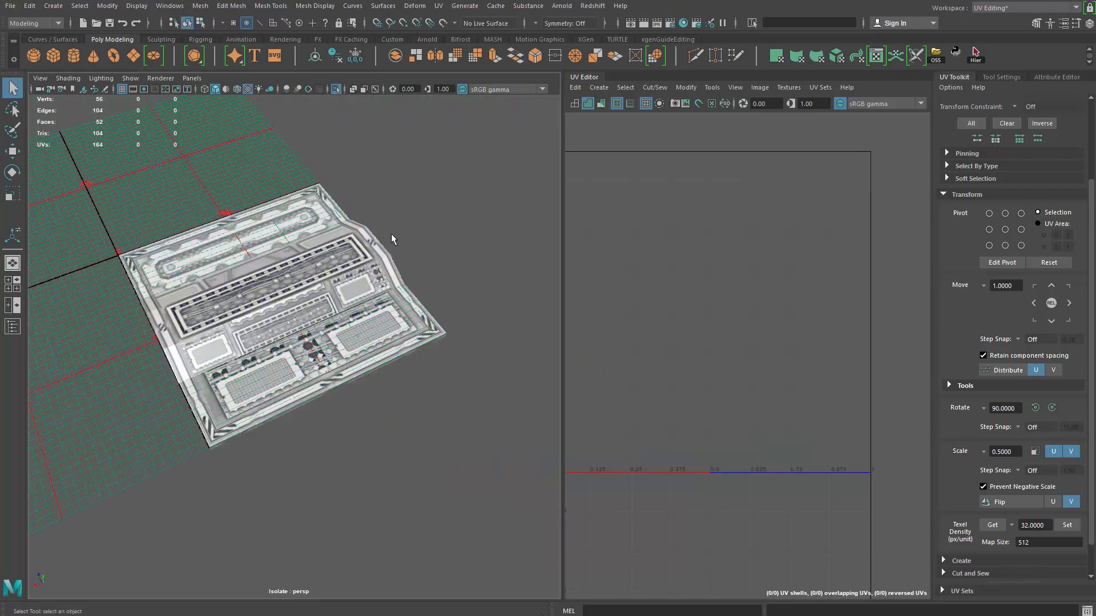
left_click_drag(391, 234, 365, 285, "alt")
mouse_move(273, 314)
right_mouse_down("alt")
mouse_move(289, 324)
mouse_move(274, 327)
right_mouse_up("alt")
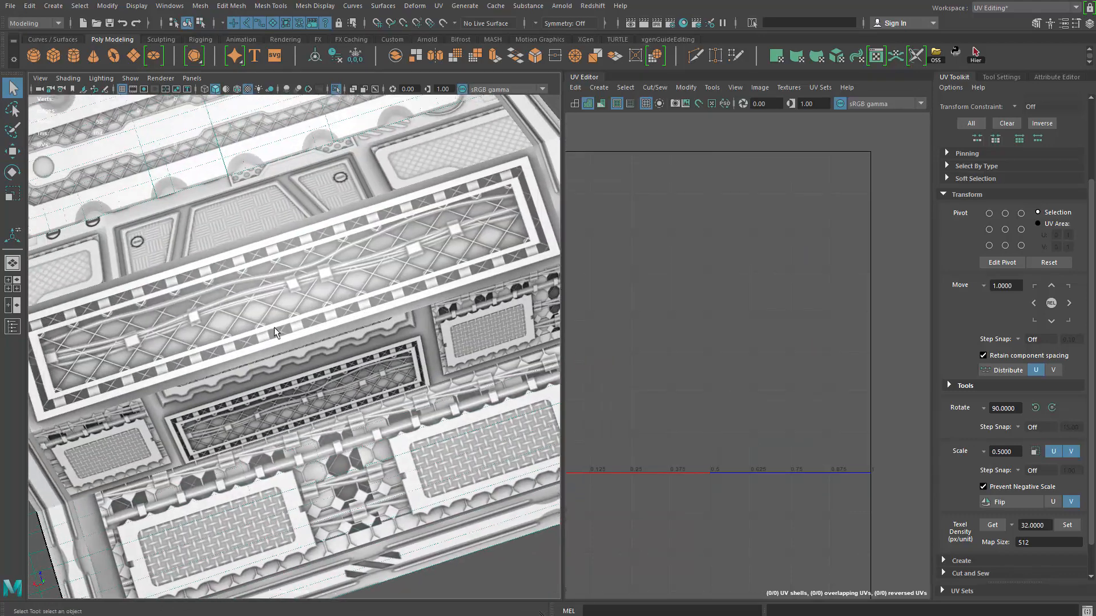
mouse_move(274, 327)
left_mouse_down("alt")
mouse_move(299, 302)
mouse_move(288, 337)
left_mouse_up("alt")
mouse_move(288, 337)
right_mouse_down("alt")
mouse_move(239, 342)
mouse_move(274, 345)
right_mouse_up("alt")
left_click_drag(273, 345, 319, 331, "alt")
scroll(786, 419, "down", 3)
scroll(784, 410, "down", 2)
Move the UV shell of the sloping face next to the twin-grille area onto the texture's uppermost strip of bolts and vents.
left_click(371, 353)
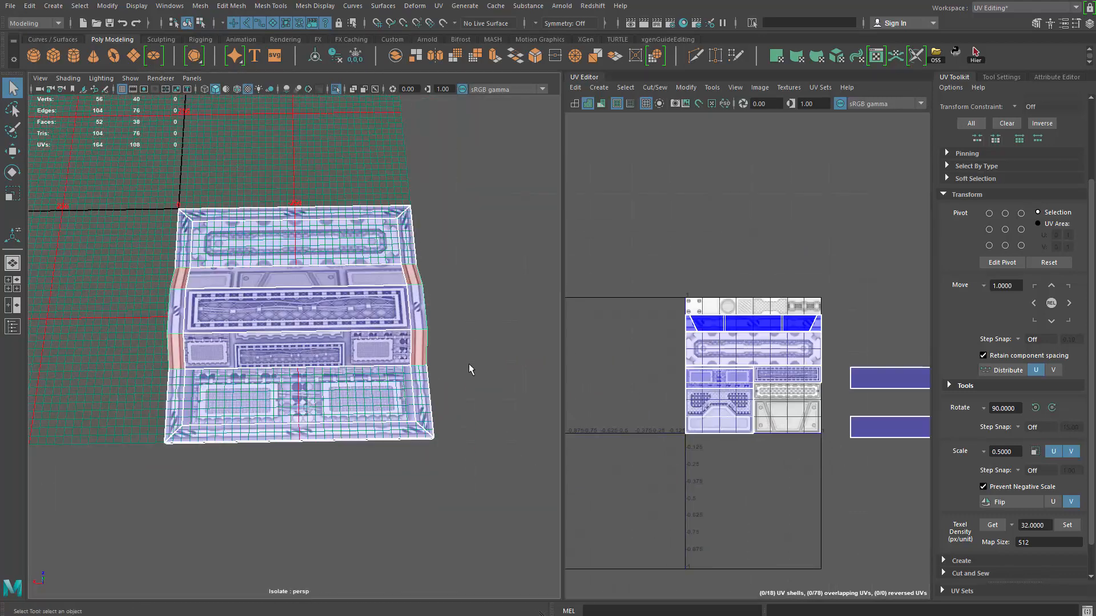
middle_click_drag(779, 399, 714, 388, "alt")
left_click(883, 376)
key("w")
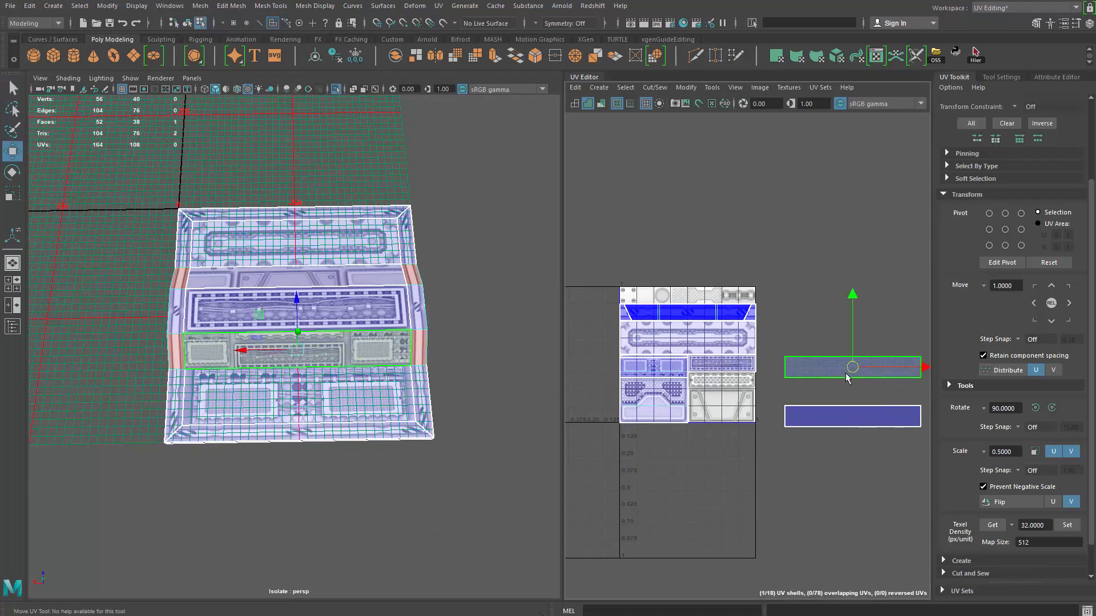
left_click_drag(856, 370, 678, 293)
scroll(695, 298, "up", 5)
key("x")
middle_click_drag(678, 294, 766, 284, "alt")
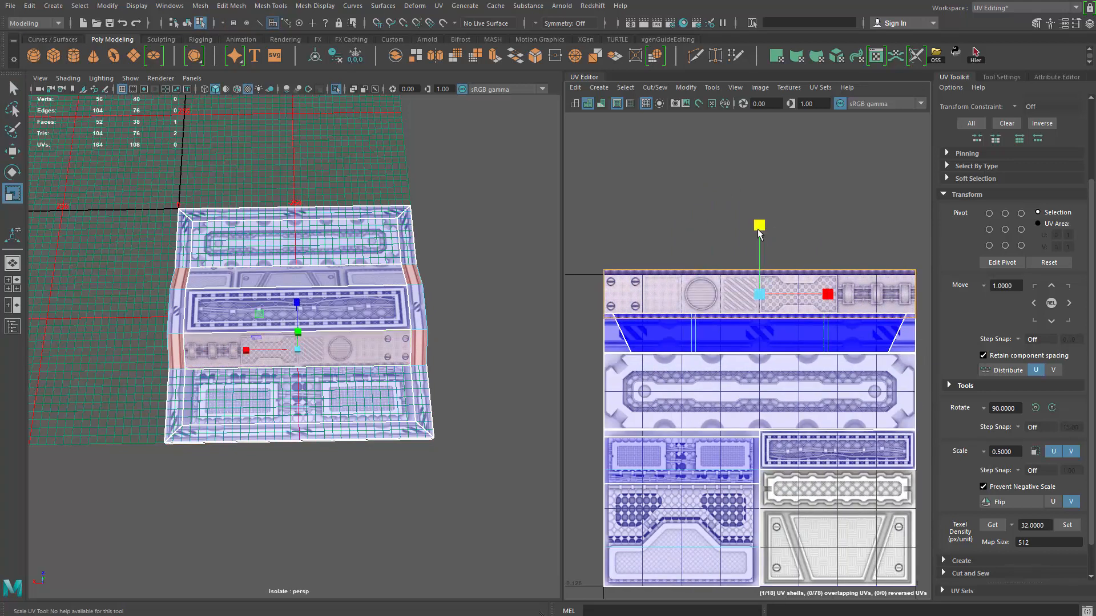
Scale the sloping face's UV shell vertically to the height of the bolts-and-vents strip and nudge it into alignment.
left_click_drag(759, 231, 760, 242)
scroll(780, 287, "up", 2)
key("f")
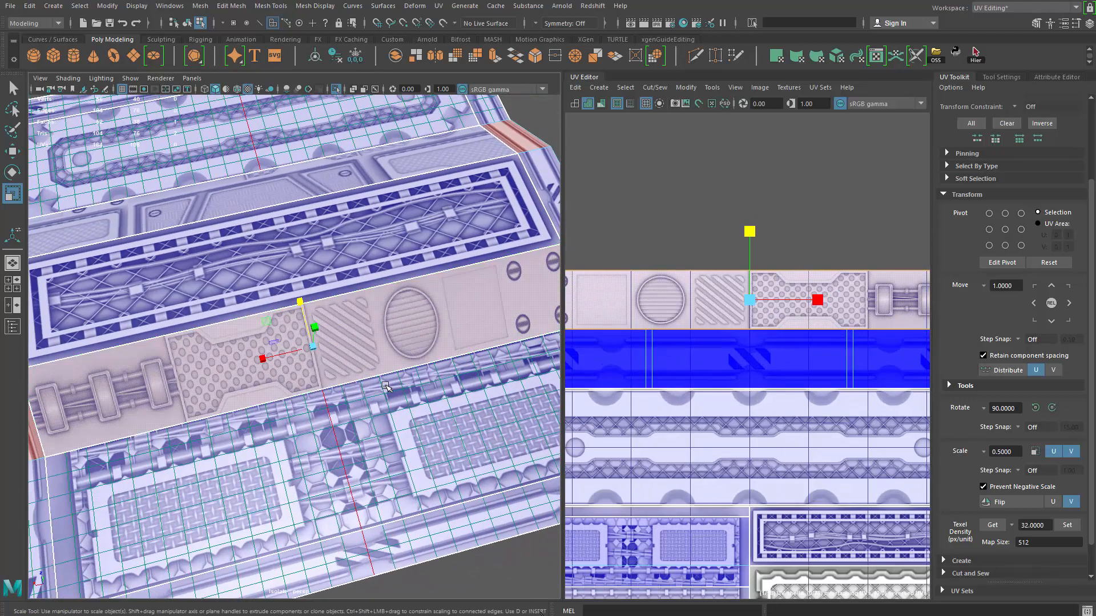
mouse_move(750, 231)
left_mouse_down()
mouse_move(753, 242)
mouse_move(755, 231)
left_mouse_up()
scroll(410, 377, "down", 5)
middle_click_drag(385, 387, 355, 381, "alt")
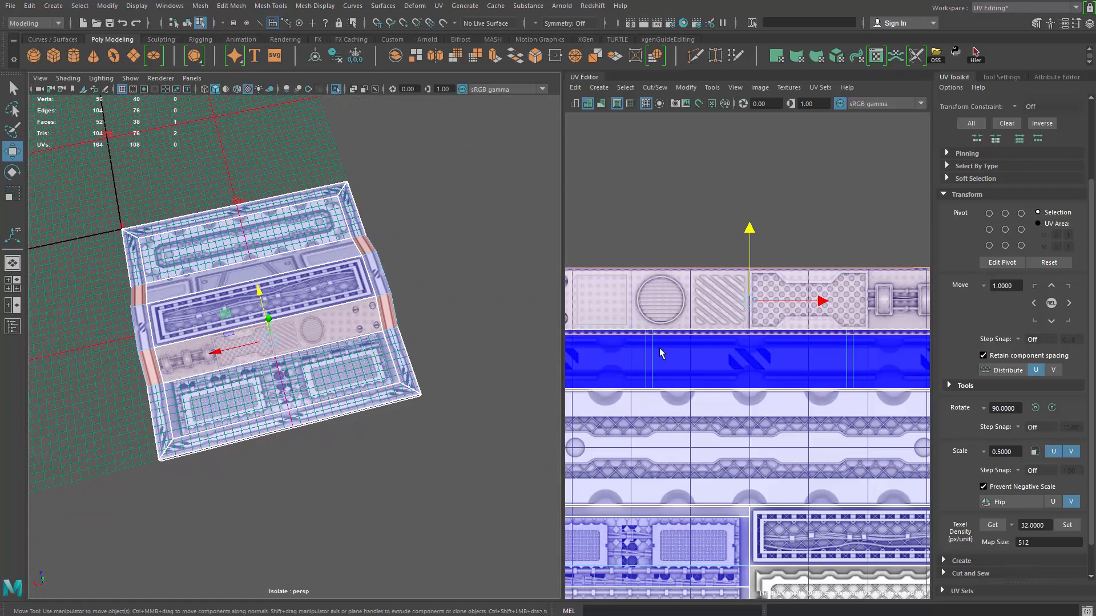
scroll(731, 363, "down", 1)
middle_click_drag(720, 383, 747, 390, "alt")
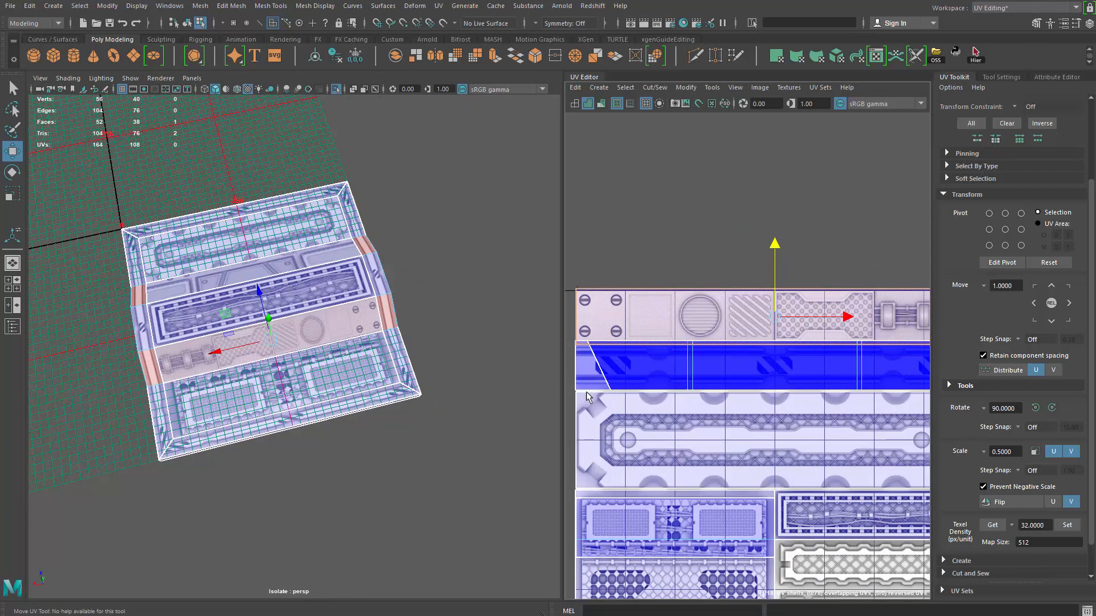
Examine the bolts-and-vents detail on the sloping face and its fit with the neighbouring faces.
scroll(325, 369, "up", 4)
right_click_drag(325, 370, 463, 262)
key("q")
left_click(450, 267)
left_click_drag(358, 326, 385, 354, "alt")
scroll(349, 335, "down", 6)
scroll(312, 351, "up", 6)
scroll(203, 329, "down", 1)
scroll(278, 400, "up", 3)
left_click(386, 354)
left_click_drag(328, 294, 392, 281, "alt")
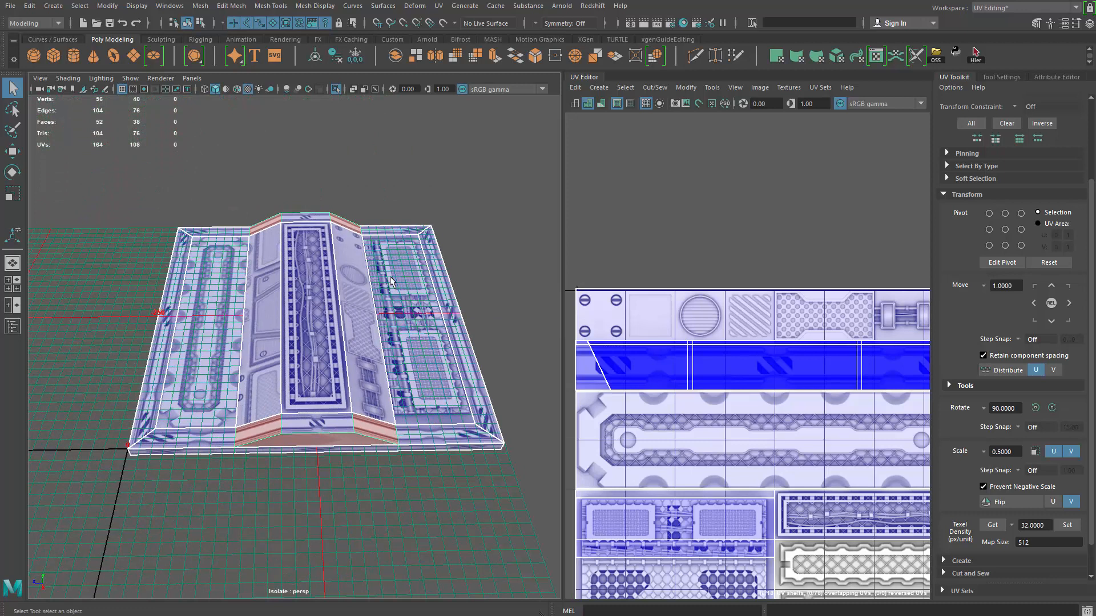
Move the opposite sloping face's UV shell over the texture square and lay it out to fill the square.
left_click(269, 289)
scroll(679, 387, "down", 5)
scroll(736, 439, "up", 2)
key("w")
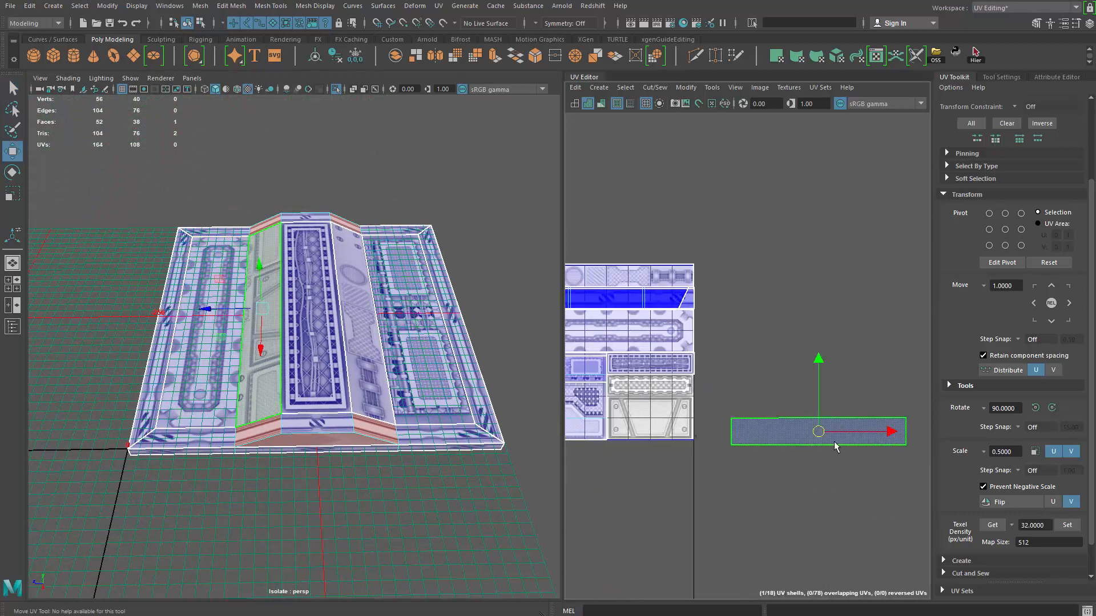
left_click_drag(761, 428, 735, 259)
scroll(768, 428, "up", 1)
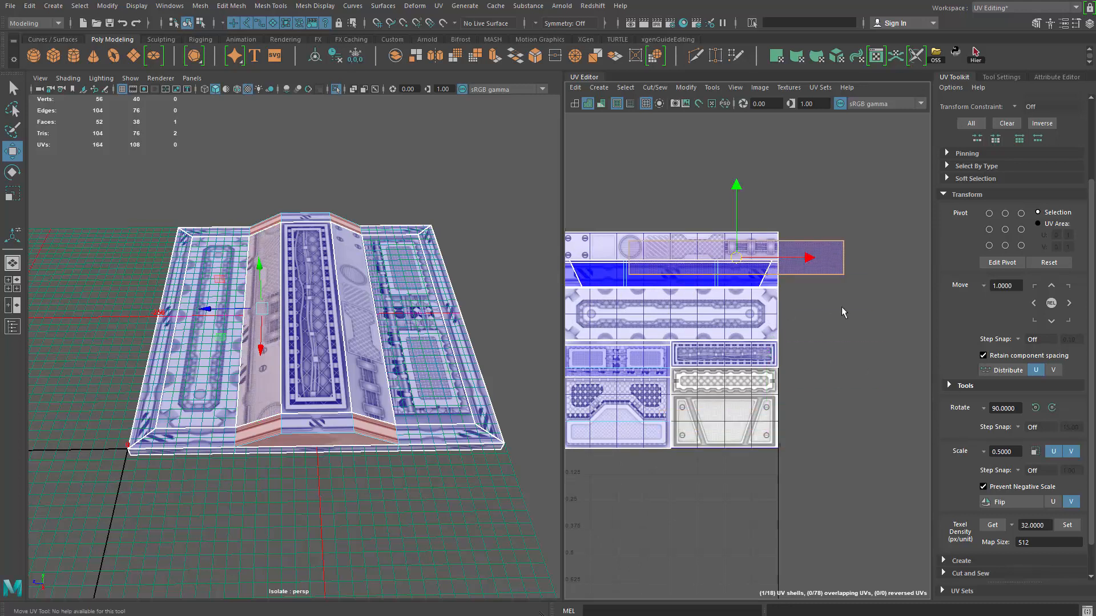
middle_click_drag(730, 414, 806, 402, "alt")
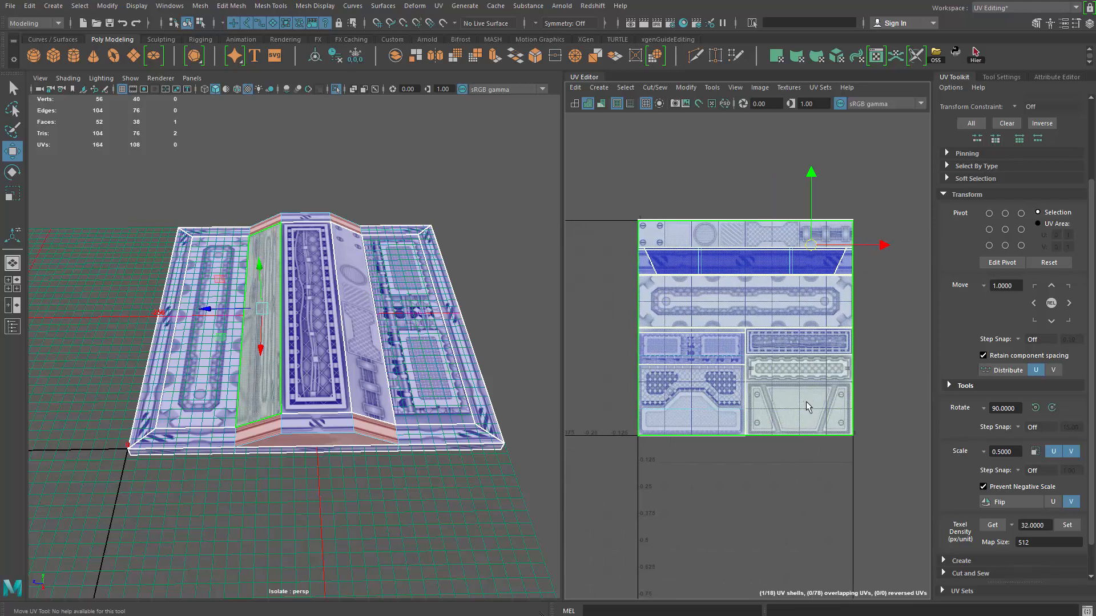
Scale the shell by 0.5 repeatedly to half width and one-eighth height, and snap it onto the wavy-bordered lattice detail.
left_click(1034, 452)
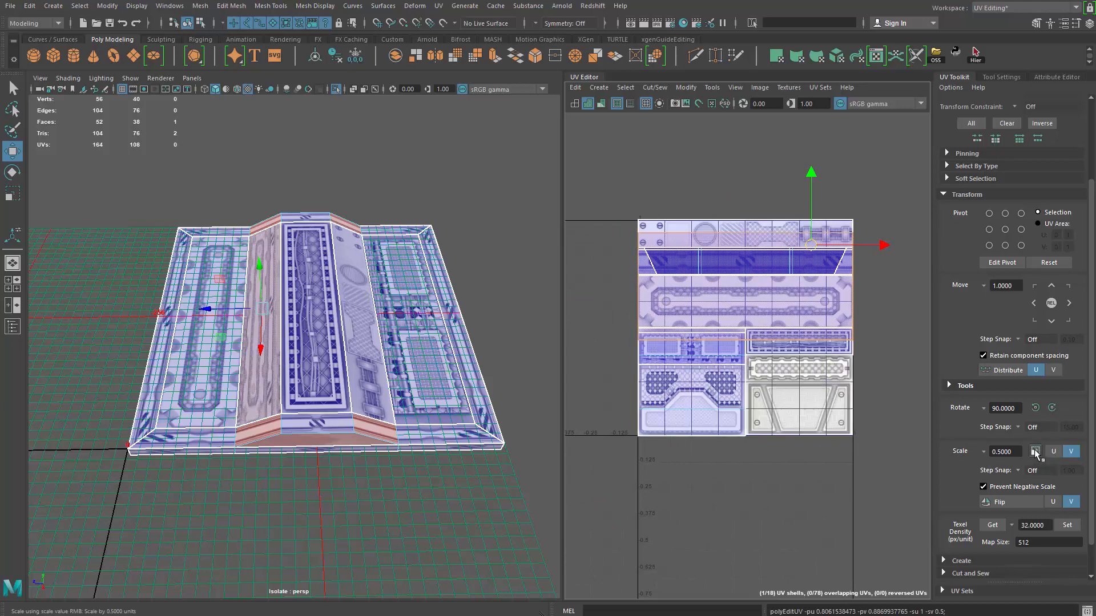
left_click(1034, 452)
left_click(1035, 452)
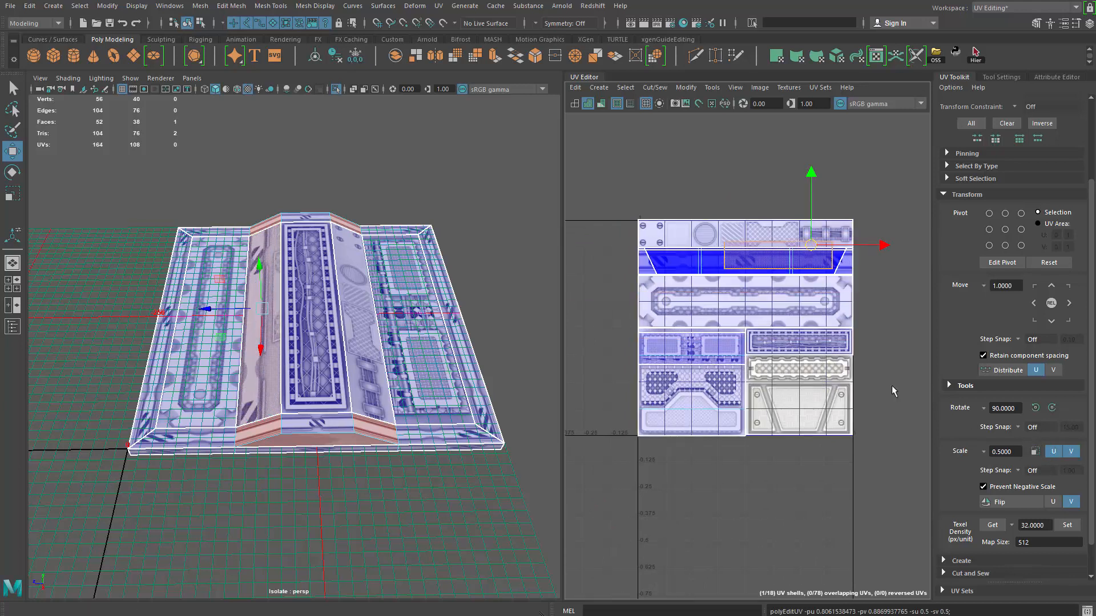
key("q")
right_click_drag(798, 260, 827, 245)
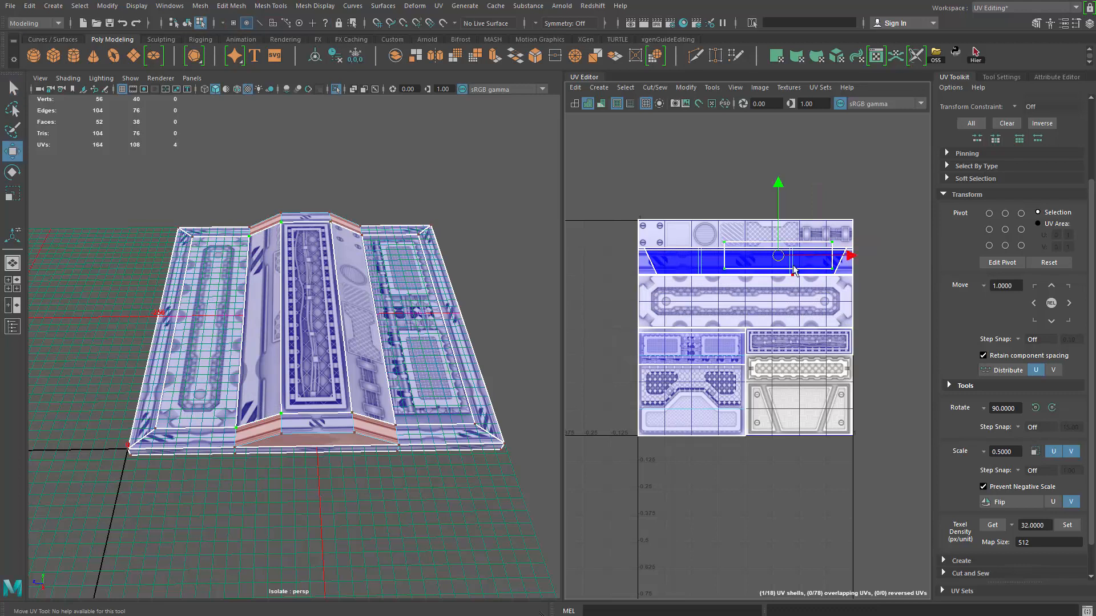
left_click_drag(793, 270, 794, 346)
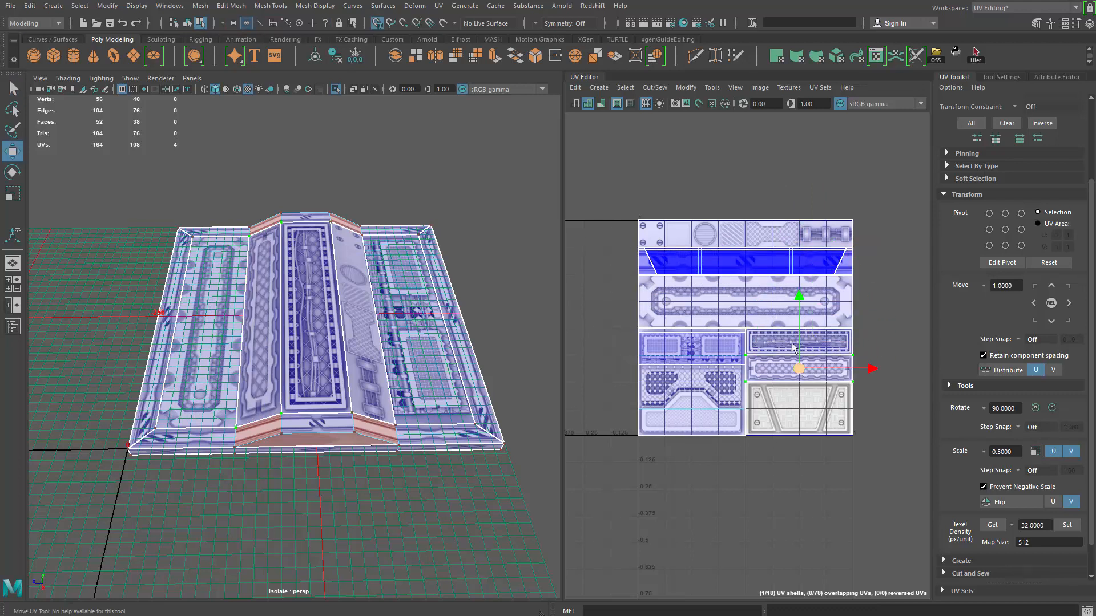
Try to stretch the wavy-bordered sloping face's UV shell horizontally.
left_click_drag(257, 334, 402, 359, "alt")
scroll(403, 360, "up", 4)
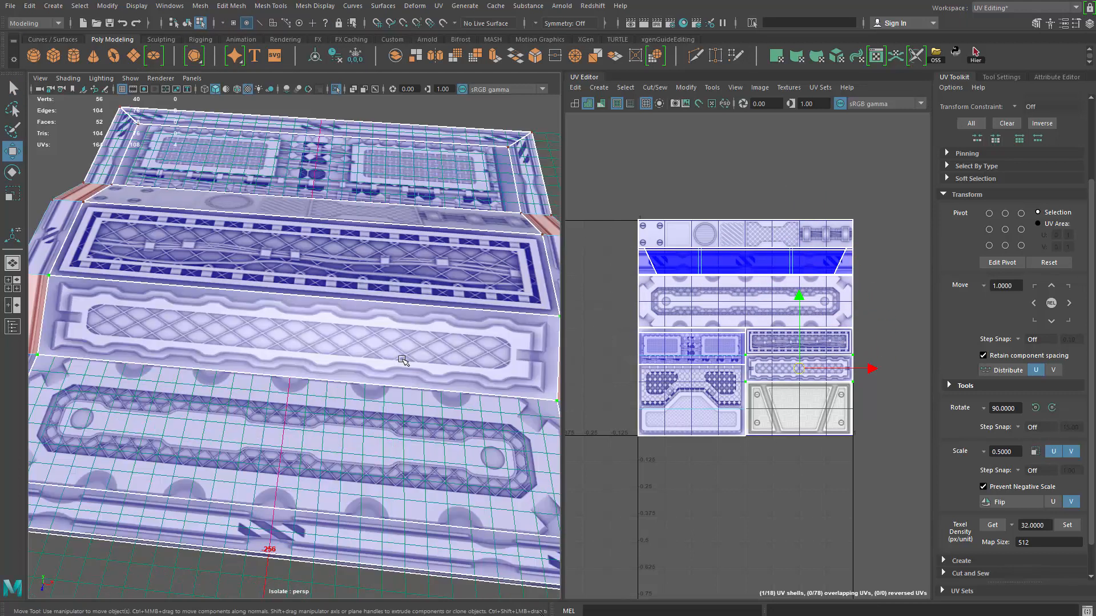
scroll(844, 371, "up", 3)
key("r")
left_click_drag(819, 368, 780, 367)
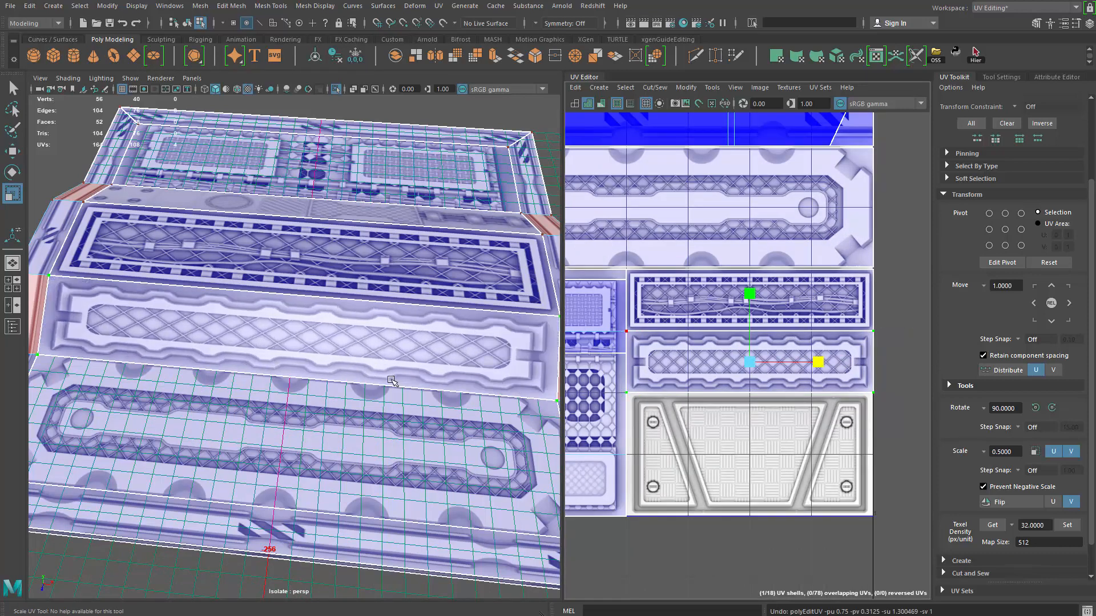
Examine the raised strip's flat top and both sloping faces from several angles to compare how their texture details fit.
left_click_drag(391, 381, 360, 400, "alt")
left_click(359, 399)
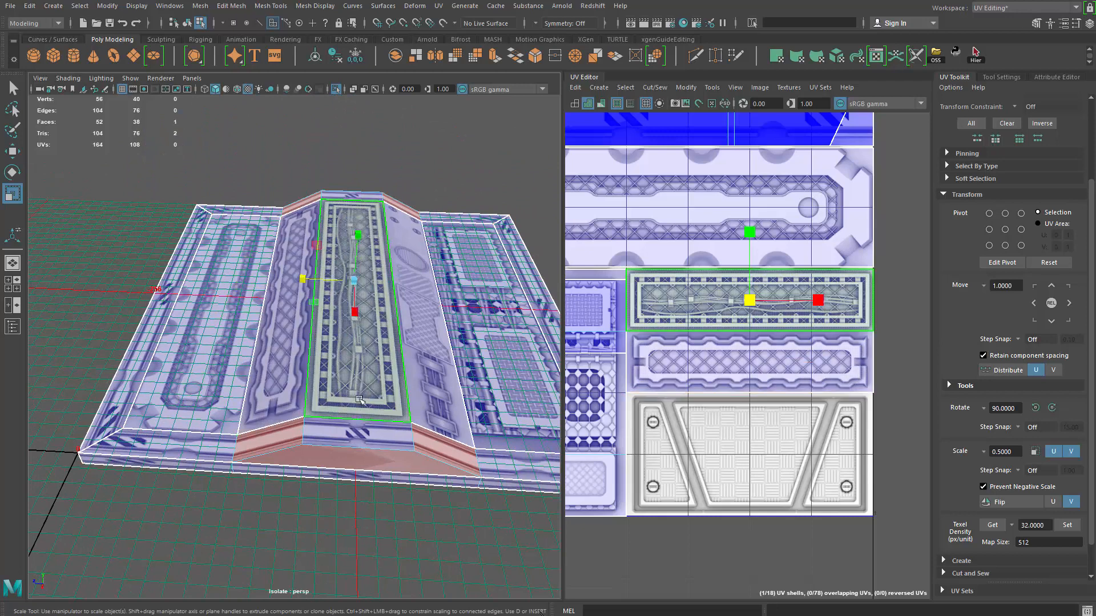
left_click(374, 294, "shift")
key("w")
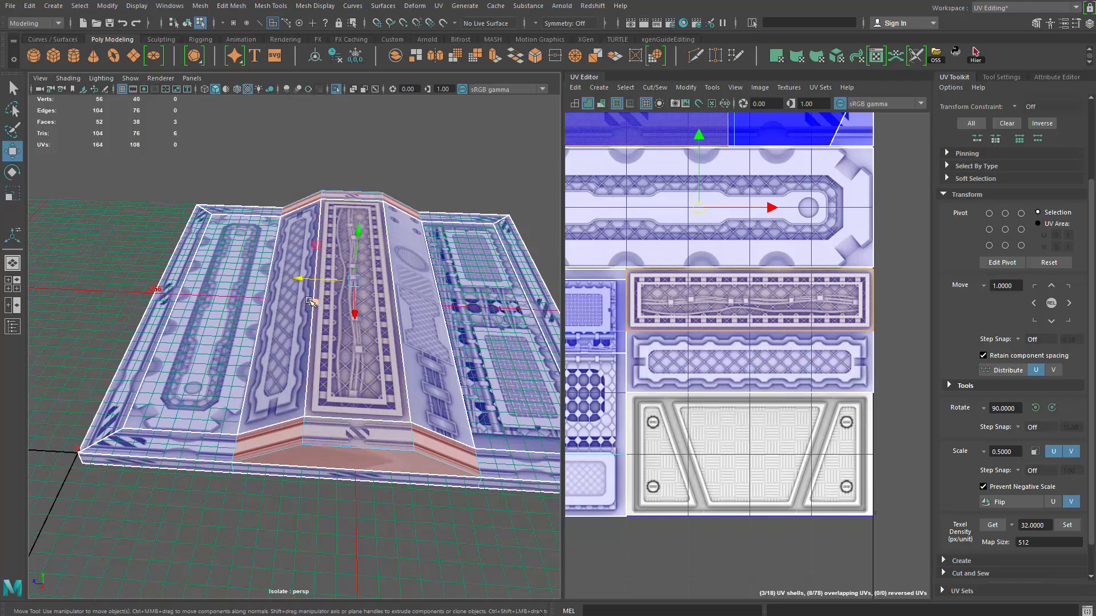
mouse_move(306, 292)
left_mouse_down("alt")
mouse_move(340, 310)
mouse_move(321, 285)
left_mouse_up("alt")
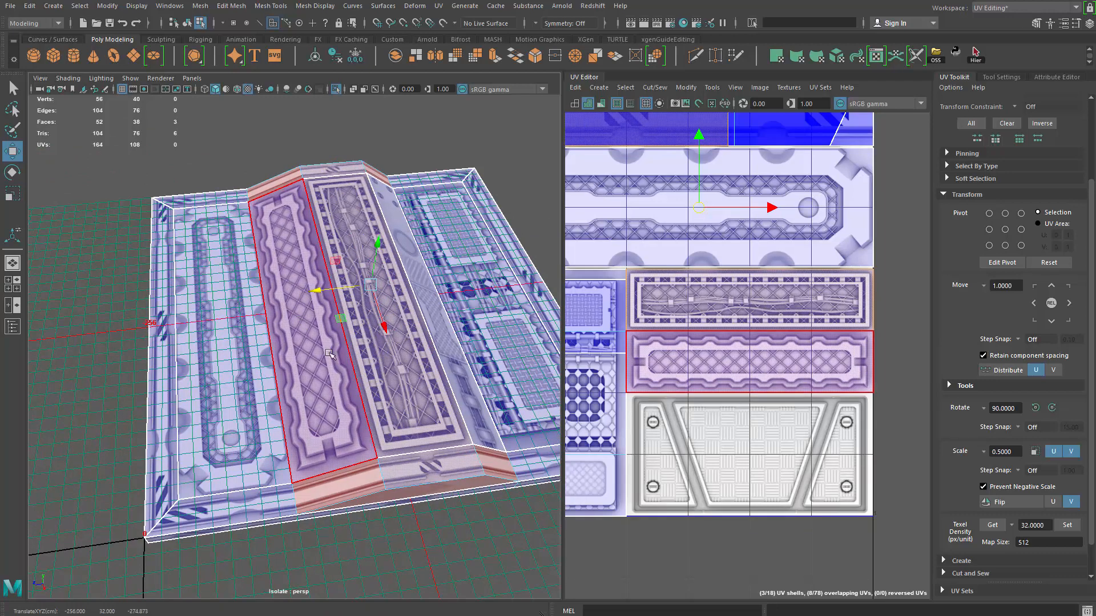
left_click_drag(329, 354, 324, 331, "alt")
scroll(260, 316, "up", 3)
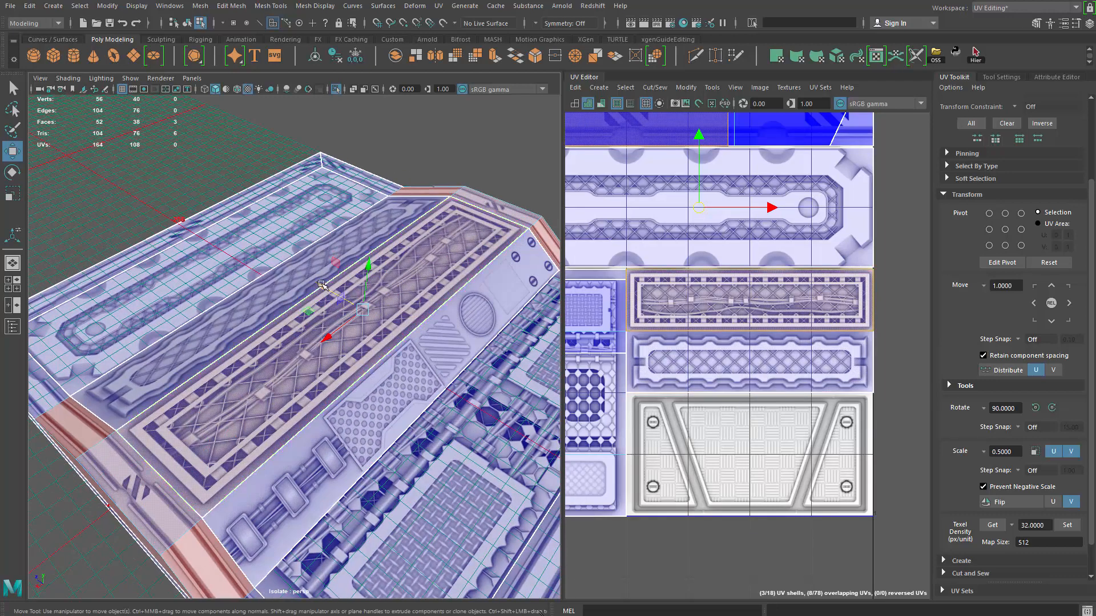
left_click_drag(322, 286, 241, 348)
left_click(343, 262)
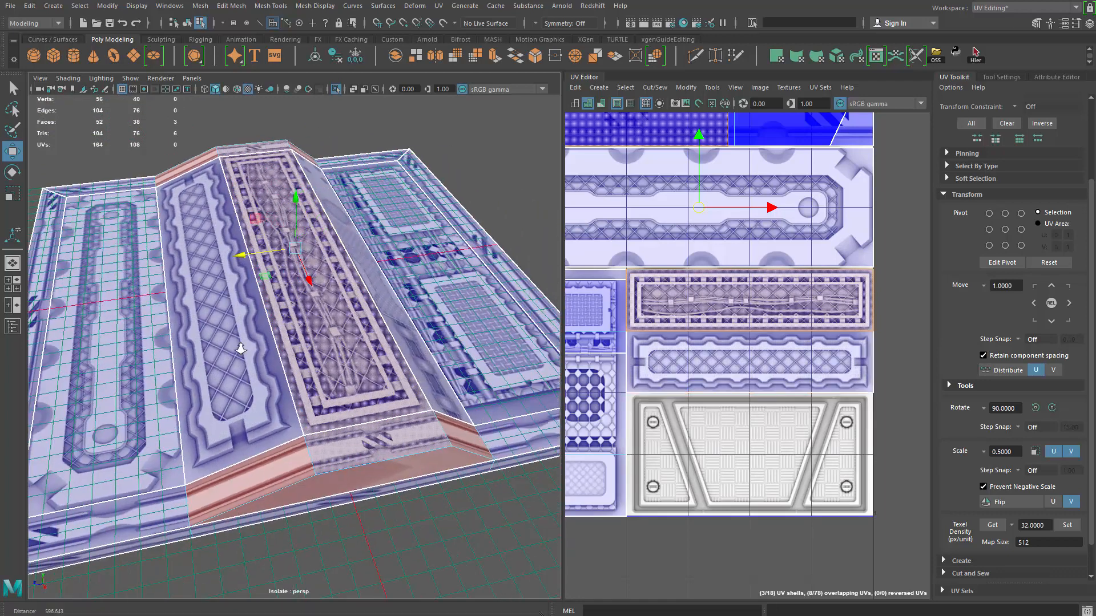
right_click_drag(241, 348, 220, 274, "alt")
key("q")
key("F8")
left_click(419, 413)
left_click_drag(405, 365, 245, 311, "alt")
Select the sloping face with the bolts-and-vents detail and lay out its UV shell to fill the texture square.
left_click(256, 306)
middle_click_drag(746, 371, 784, 504, "alt")
middle_click_drag(650, 360, 762, 458, "alt")
right_click_drag(733, 268, 734, 311)
left_click(729, 284)
key("r")
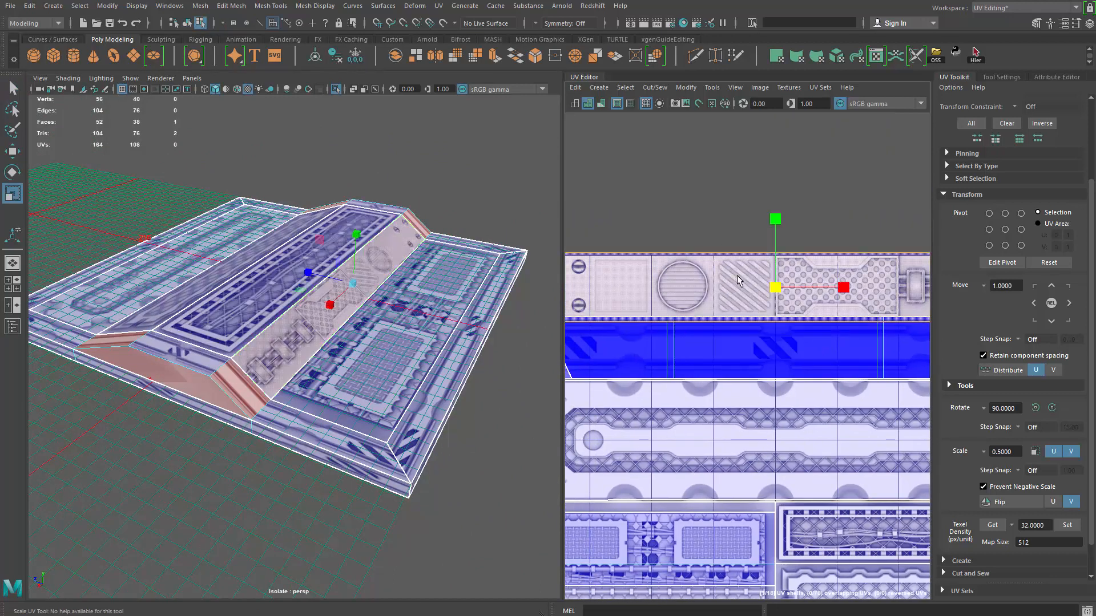
scroll(736, 279, "down", 2)
key("g")
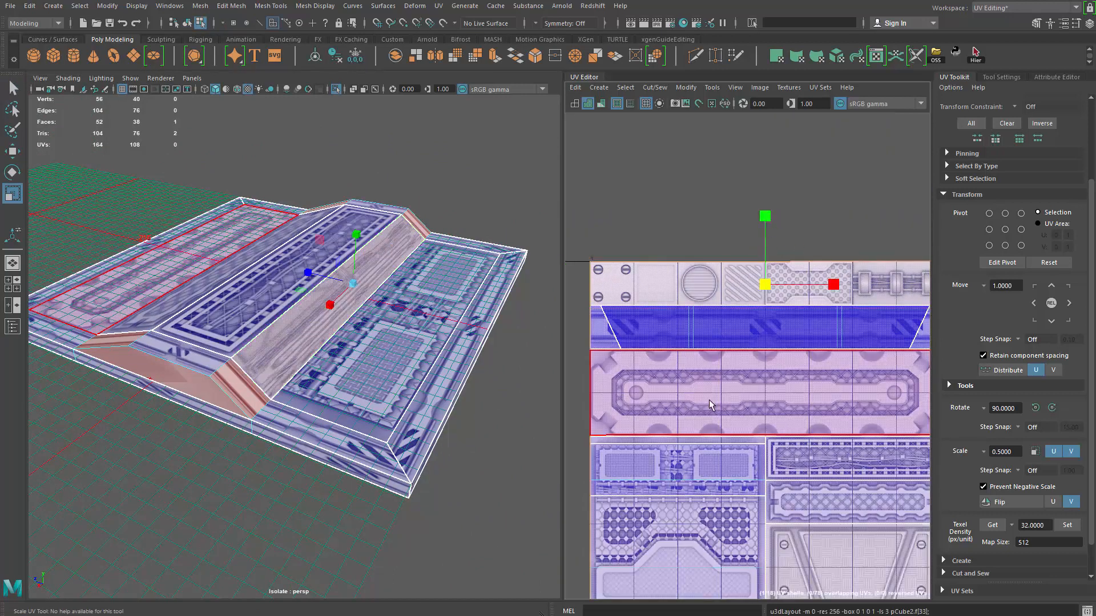
Scale the shell vertically by 0.5 repeatedly to one-eighth height and snap it onto the uppermost bolts-and-vents strip.
middle_click_drag(709, 403, 704, 371, "alt")
scroll(704, 370, "down", 2)
left_click(1035, 452)
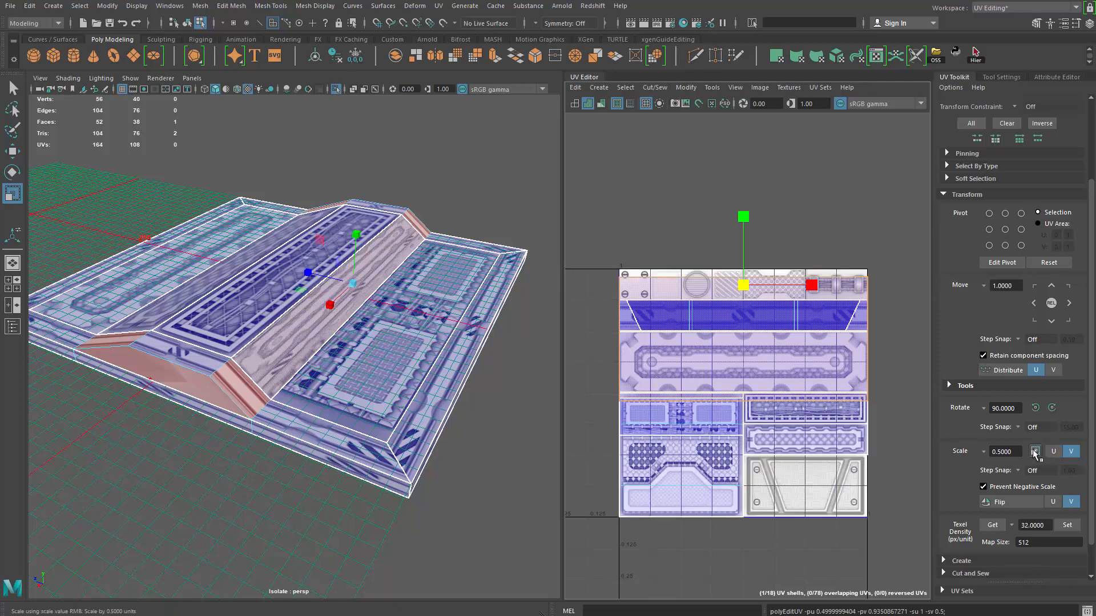
right_click_drag(854, 302, 854, 303)
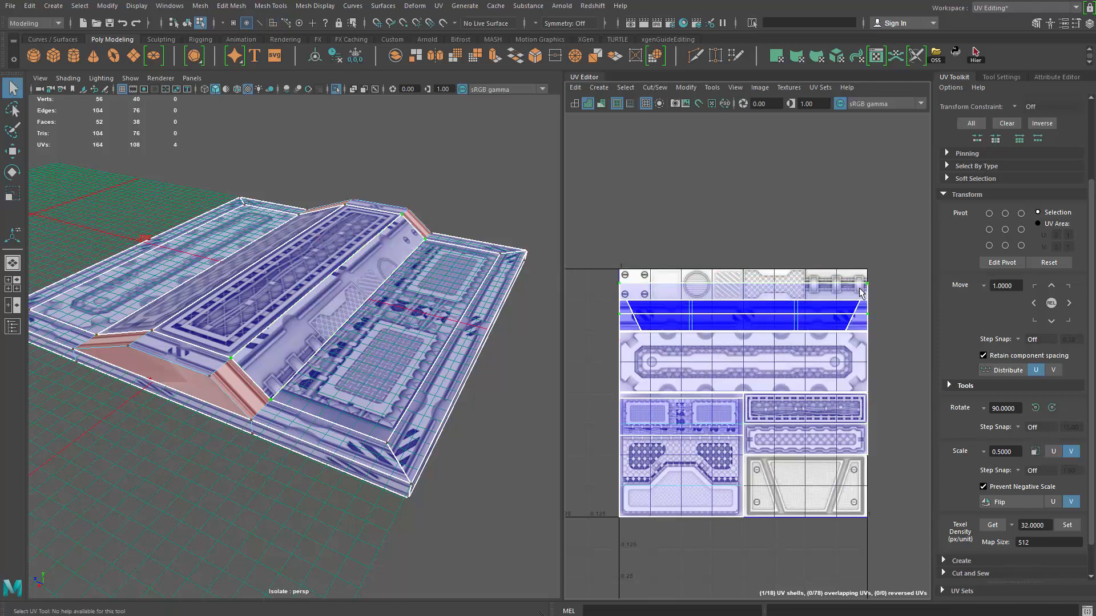
left_click_drag(744, 240, 732, 279)
Examine the raised strip's trapezoidal end cap together with the border side face beneath it, selecting both faces.
left_click_drag(399, 285, 346, 313, "alt")
key("q")
right_click_drag(345, 313, 454, 213)
mouse_move(457, 228)
left_mouse_down("alt")
mouse_move(487, 264)
mouse_move(361, 350)
mouse_move(331, 387)
mouse_move(264, 399)
mouse_move(304, 398)
mouse_move(274, 383)
mouse_move(291, 325)
left_mouse_up("alt")
left_click(361, 350)
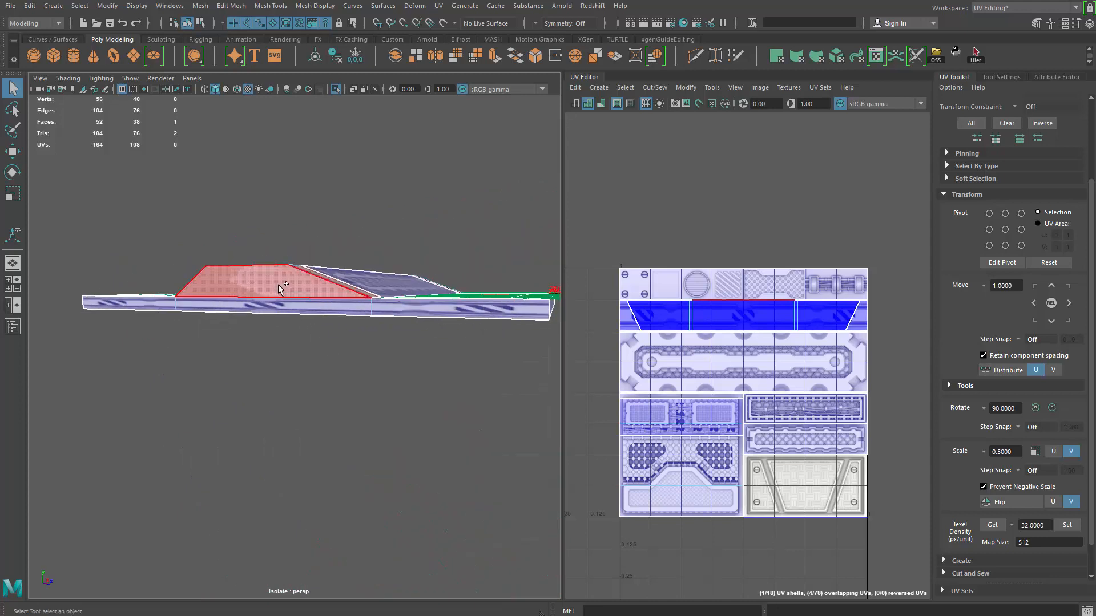
left_click(280, 286, "shift")
left_click_drag(297, 392, 415, 288, "alt")
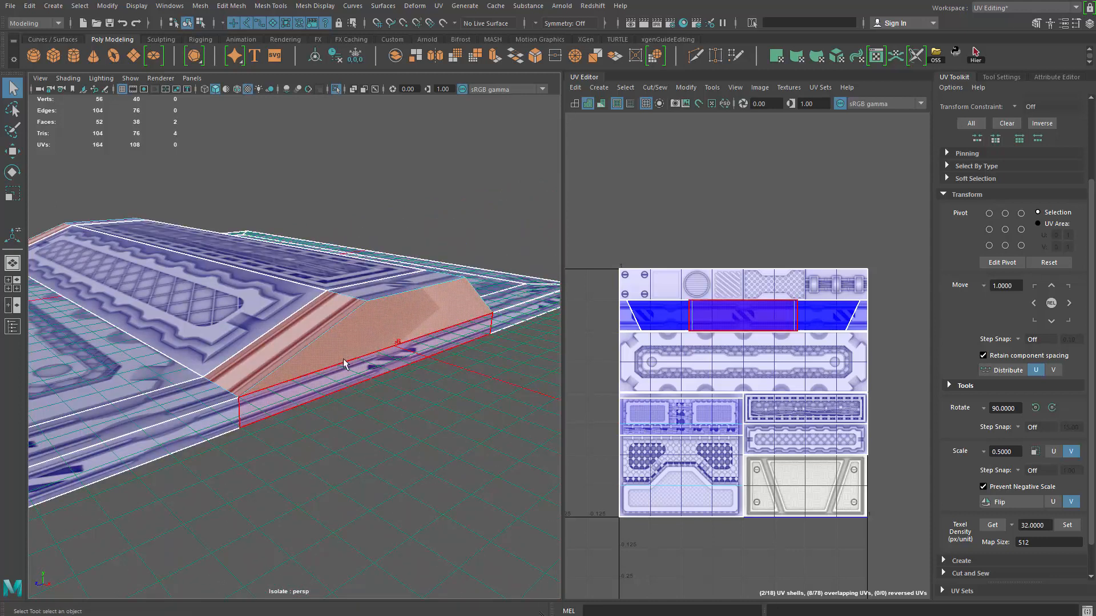
left_click_drag(415, 349, 355, 440, "alt")
scroll(399, 437, "down", 5)
scroll(354, 440, "down", 4)
scroll(352, 366, "up", 3)
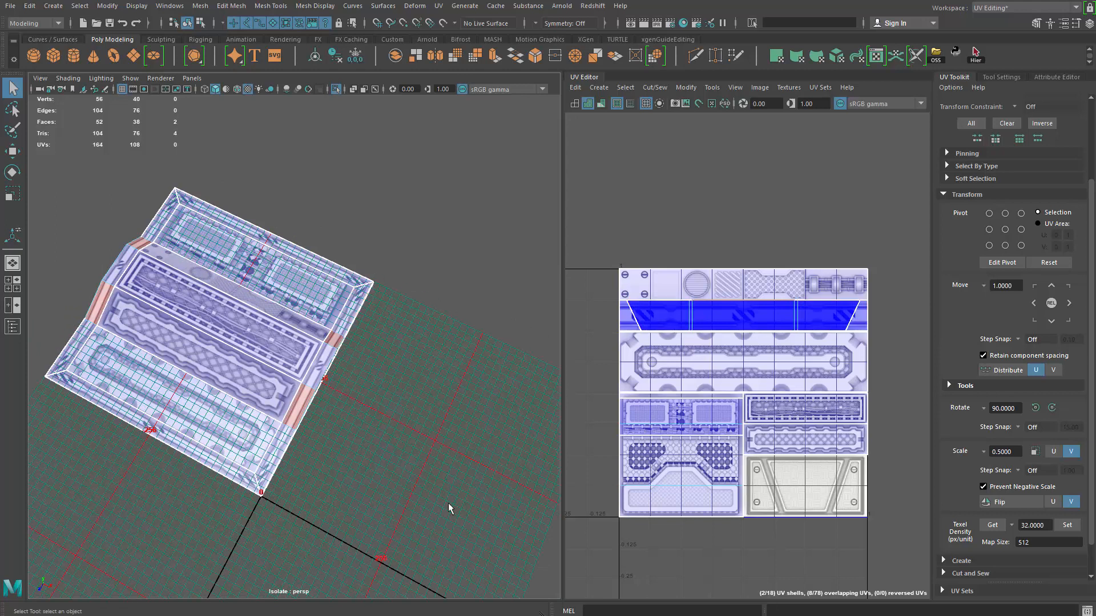
Apply a cylindrical UV projection to the two selected trapezoidal end-cap faces of the raised strip.
left_click_drag(330, 410, 322, 357, "alt")
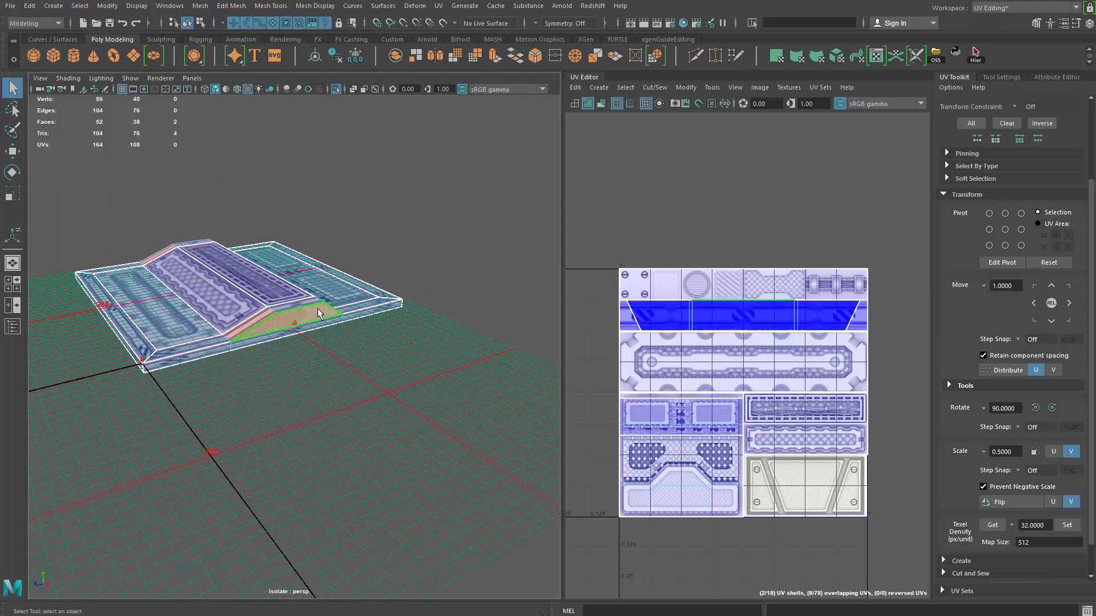
left_click_drag(274, 365, 459, 396, "alt")
scroll(459, 397, "up", 3)
middle_click_drag(876, 355, 796, 344, "alt")
middle_click_drag(867, 335, 824, 333, "alt")
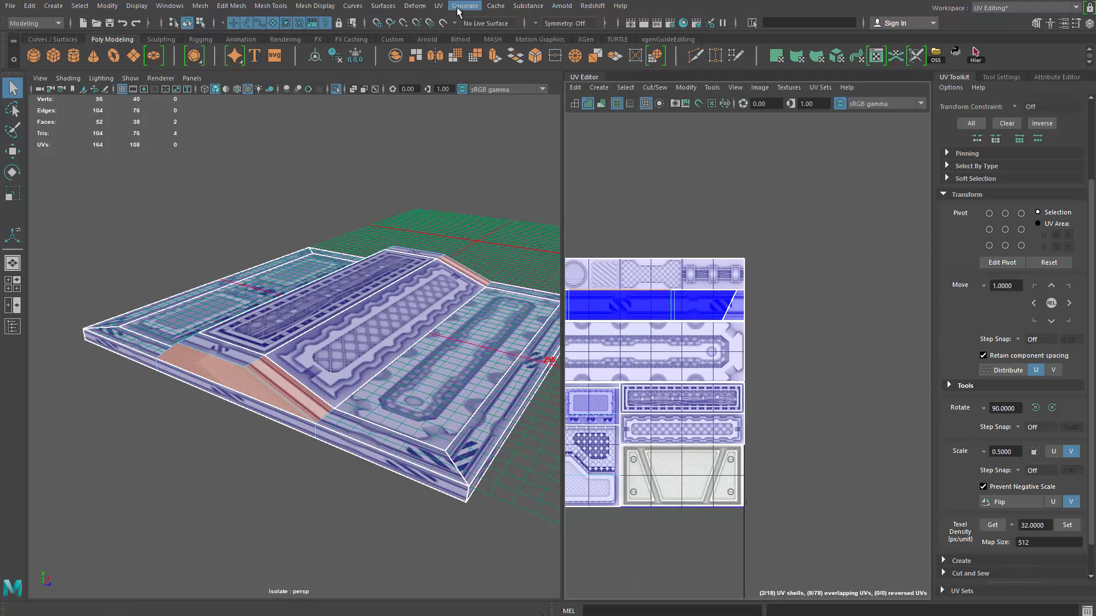
left_click(438, 6)
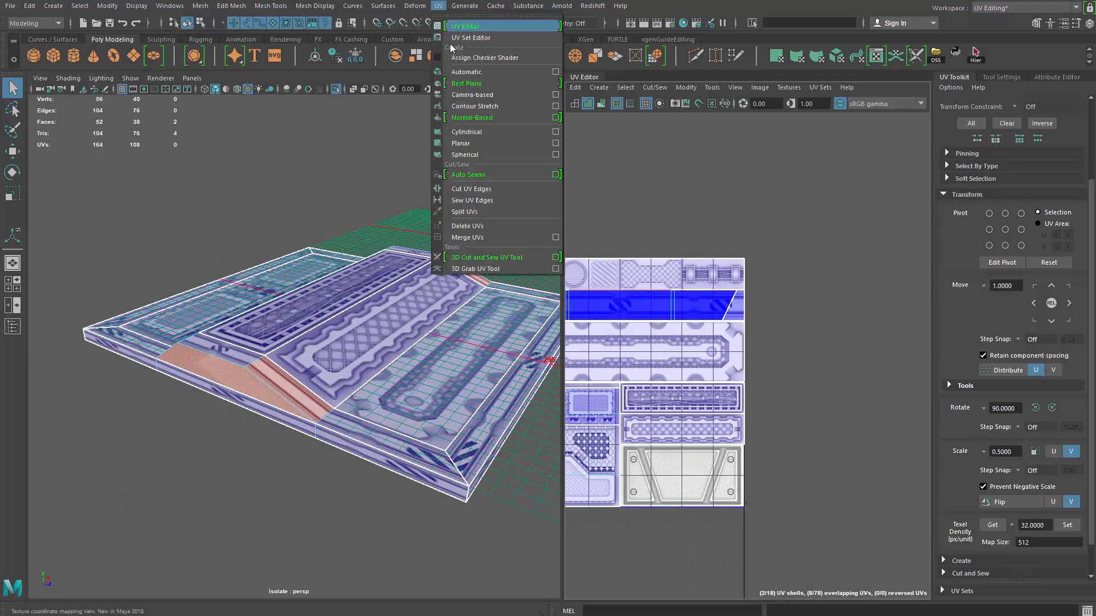
left_click(555, 132)
left_click_drag(367, 273, 302, 297, "alt")
left_click_drag(403, 410, 481, 303)
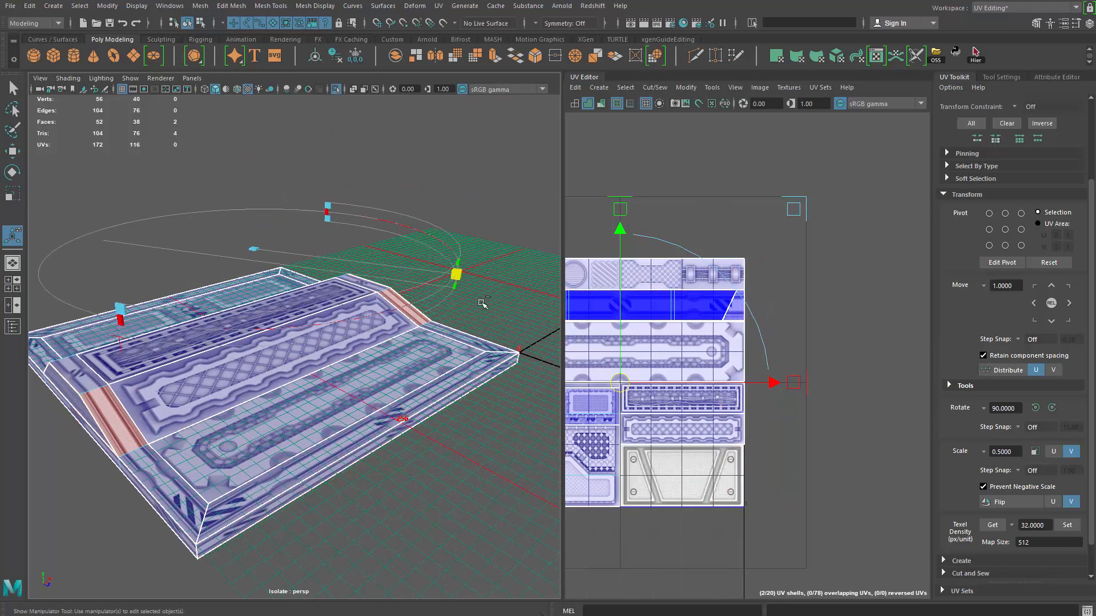
key("ctrl+z")
left_click_drag(399, 406, 137, 298, "alt")
Move the two end-cap UV shells sideways out of the texture square and select both shells.
middle_click_drag(638, 394, 713, 348, "alt")
key("w")
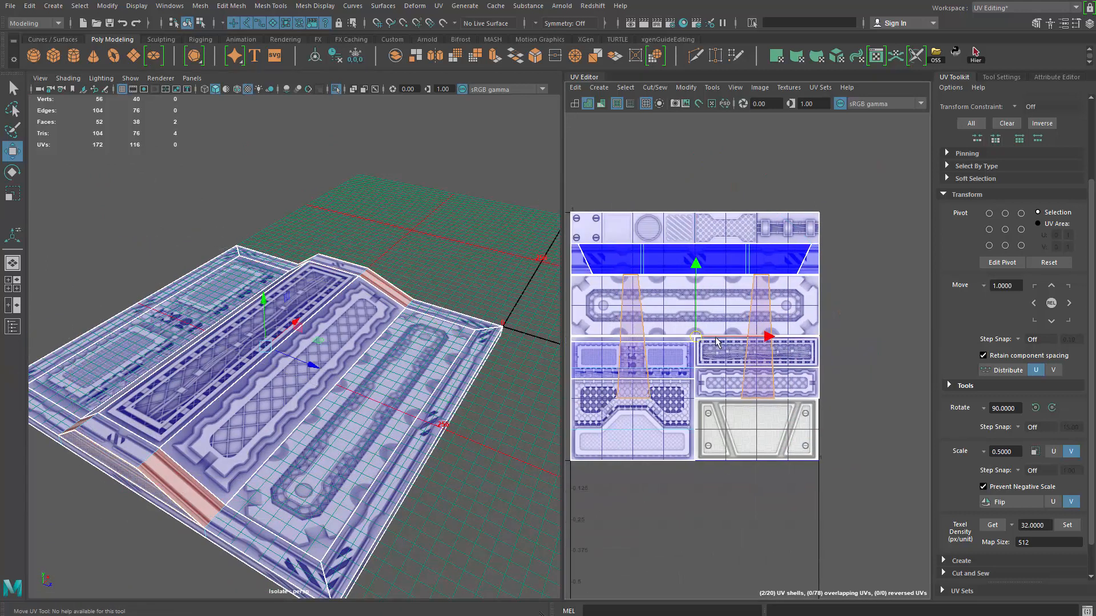
left_click_drag(716, 342, 949, 346)
middle_click_drag(943, 386, 791, 354, "alt")
key("q")
left_click_drag(690, 217, 874, 393)
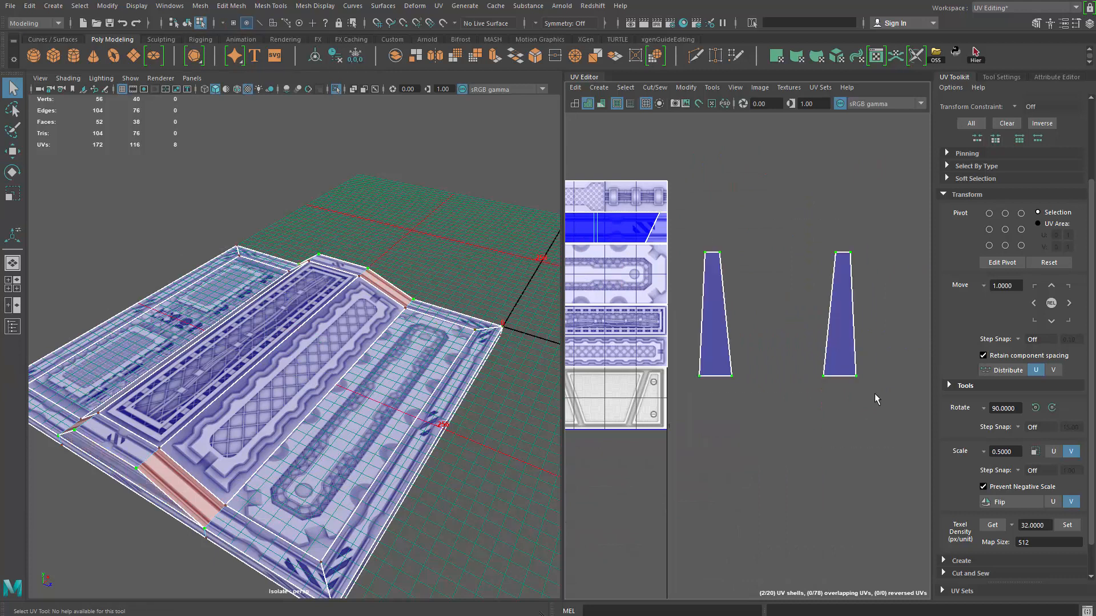
Try to lay out both end-cap shells together in the texture square, and undo that layout.
middle_click_drag(788, 314, 836, 318, "alt")
key("ctrl+z")
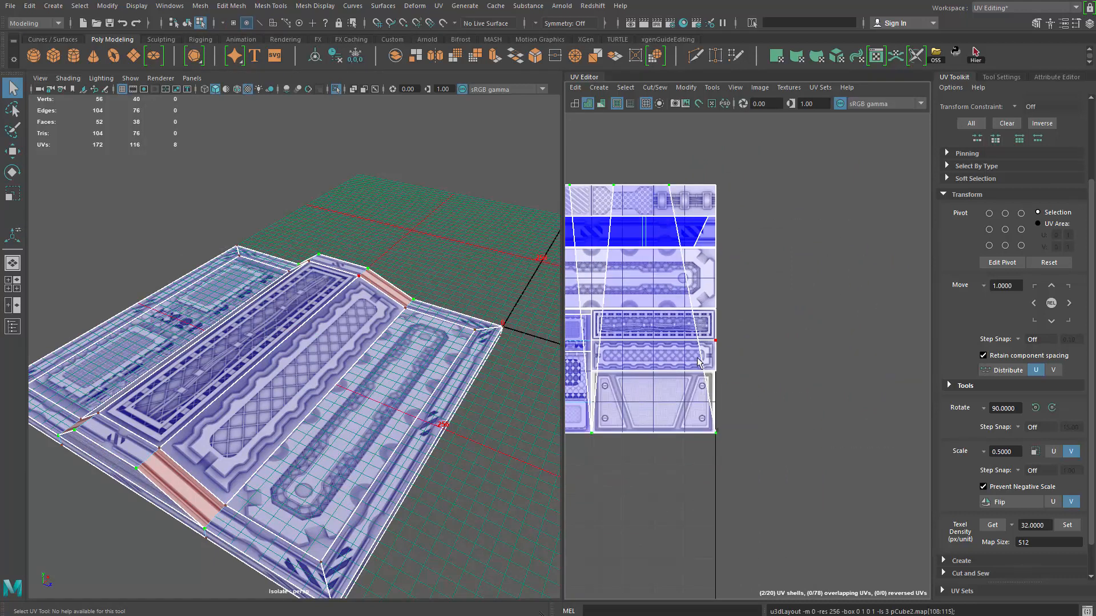
key("ctrl+l")
middle_click_drag(701, 374, 745, 385, "alt")
key("ctrl+z")
Lay out one end-cap shell to fill the texture square, scale it vertically by 0.5 to one-eighth height, and move it onto the hazard-stripe strip.
middle_click_drag(857, 345, 829, 354, "alt")
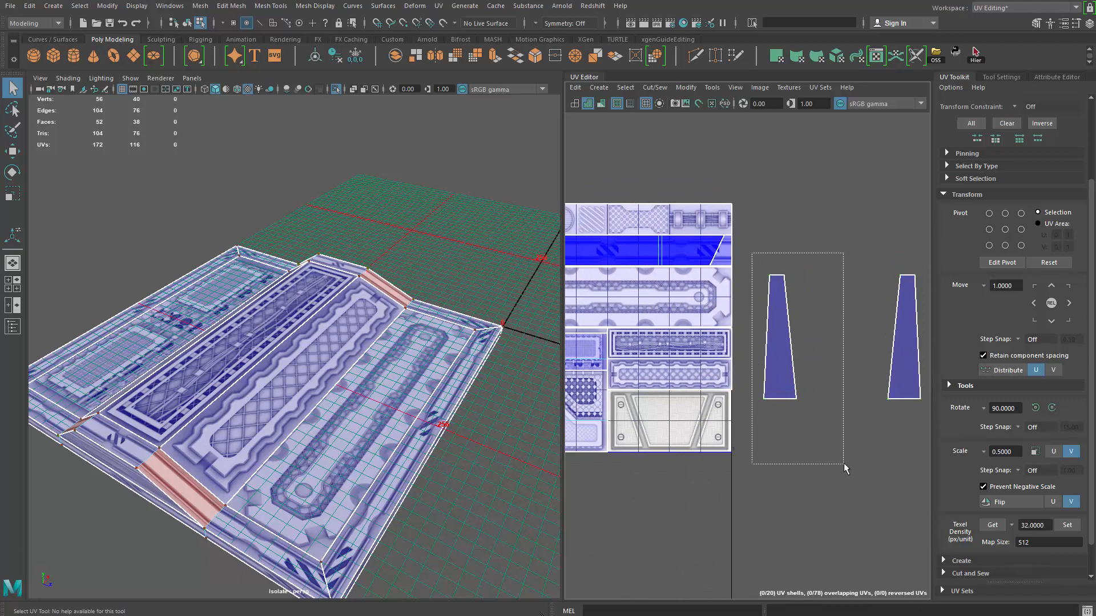
key("ctrl+l")
middle_click_drag(763, 423, 852, 410, "alt")
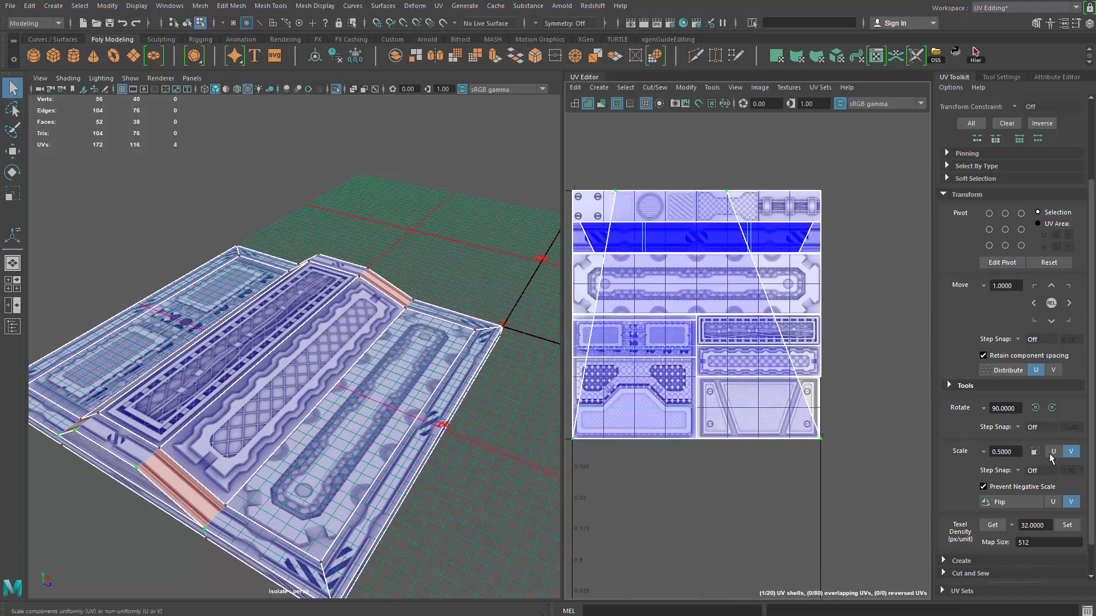
left_click(1034, 452)
left_click(1034, 452)
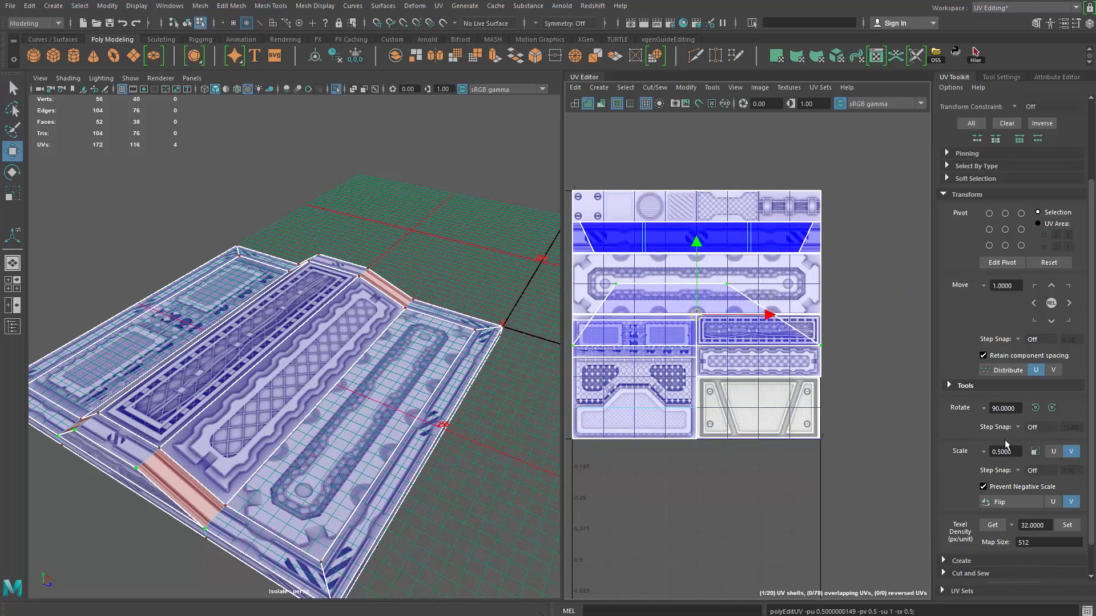
left_click(1035, 452)
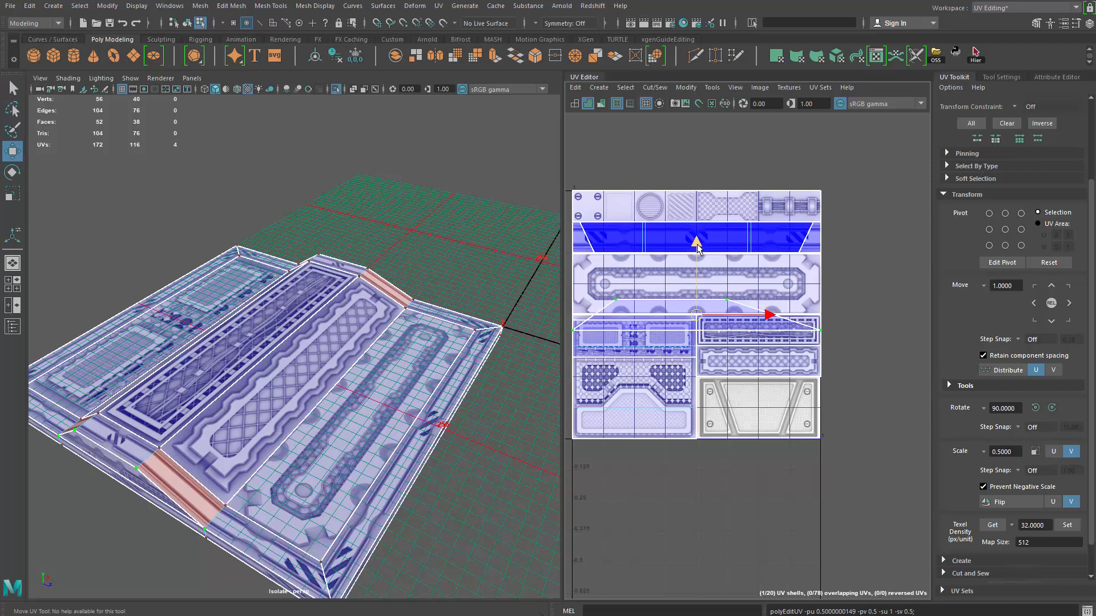
left_click_drag(697, 245, 697, 155)
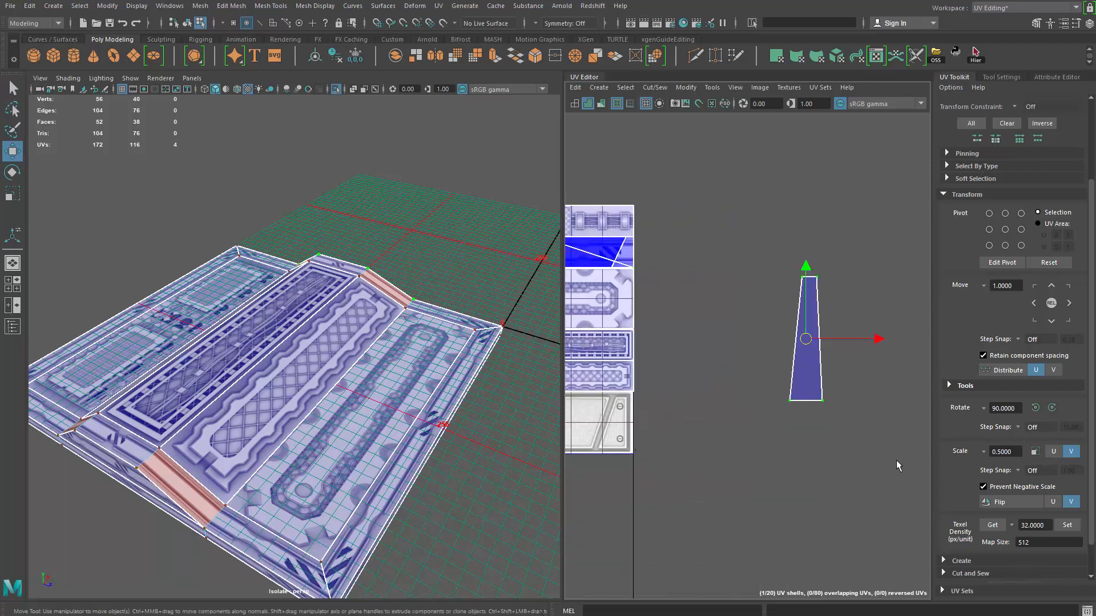
Scale the other end-cap shell, laid out across the square, vertically by 0.5 to one-eighth height and snap it onto the same hazard-stripe strip.
middle_click_drag(676, 440, 881, 433, "alt")
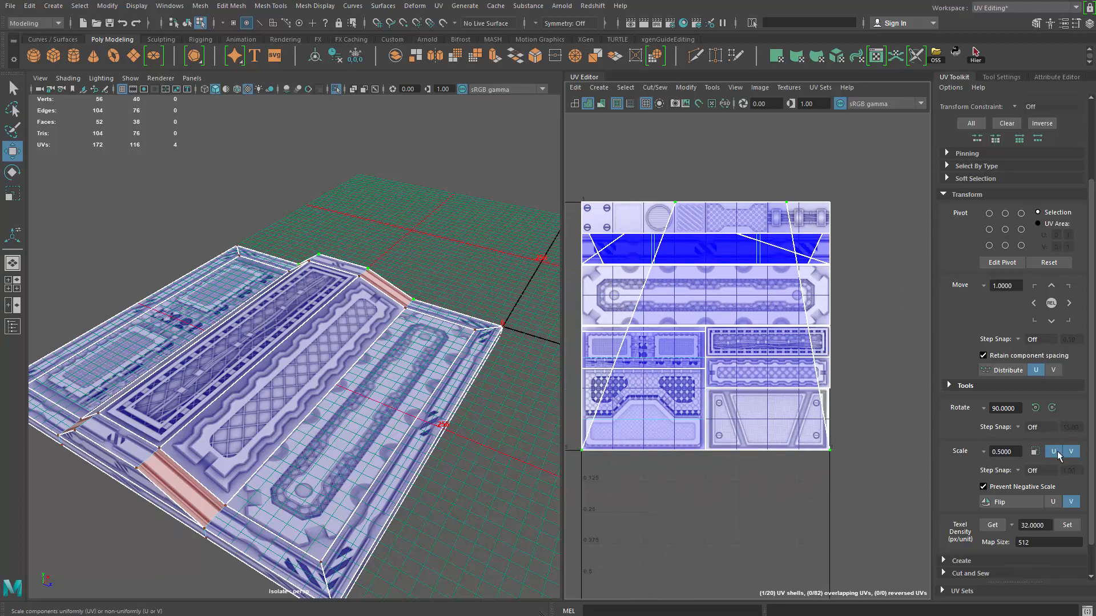
left_click(1034, 451)
left_click(1034, 452)
left_click(1034, 452)
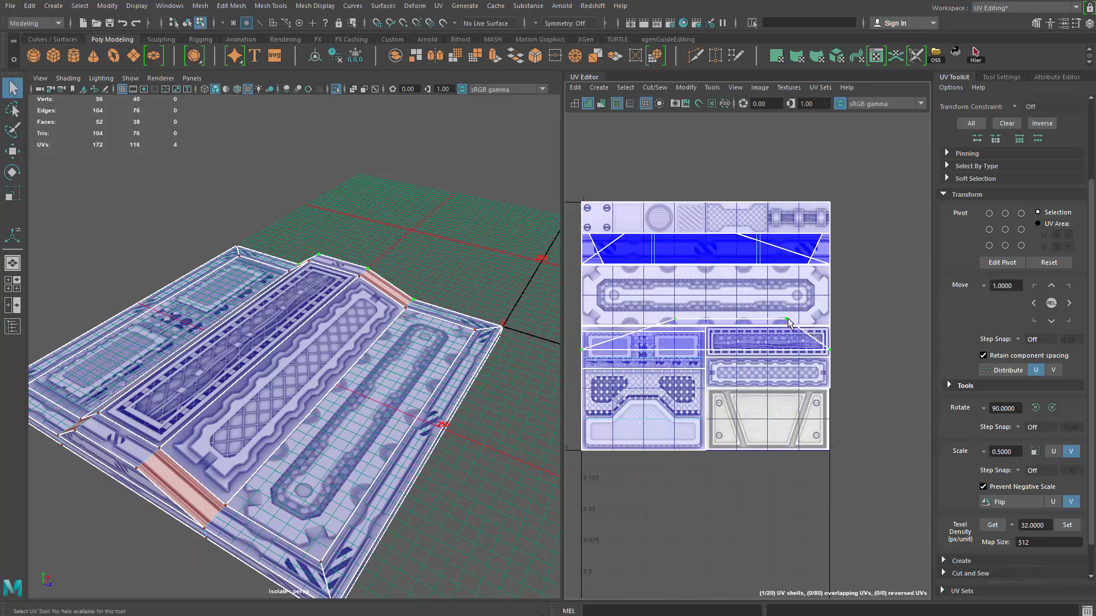
left_click_drag(706, 265, 706, 249)
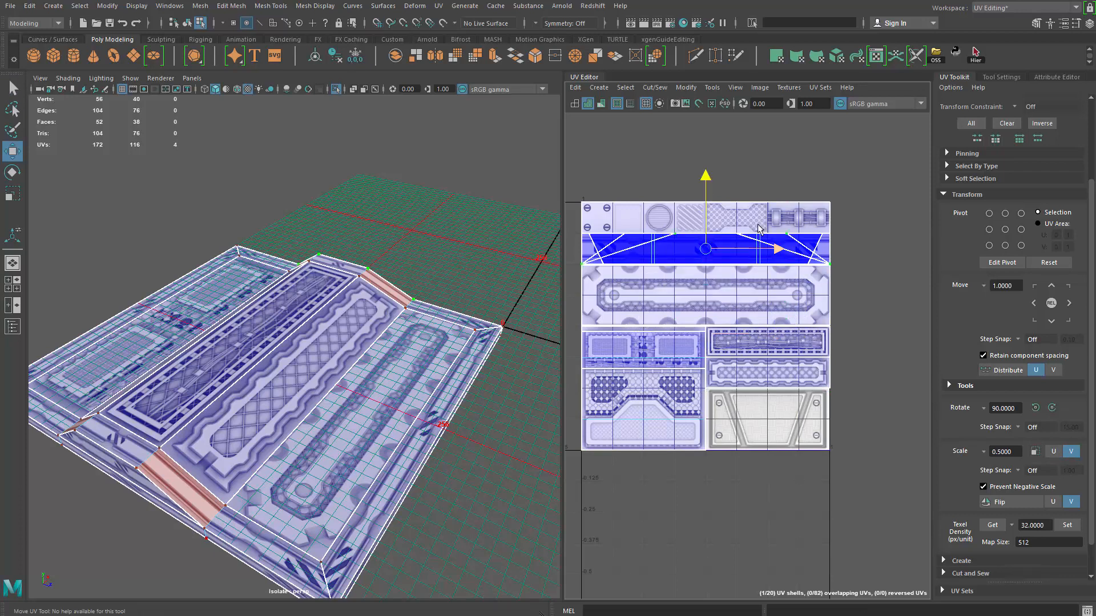
Select the border faces along both sides of the panel that run up and over the ends of the raised strip.
left_click_drag(325, 480, 451, 433, "alt")
scroll(415, 429, "up", 3)
key("q")
left_click(458, 231)
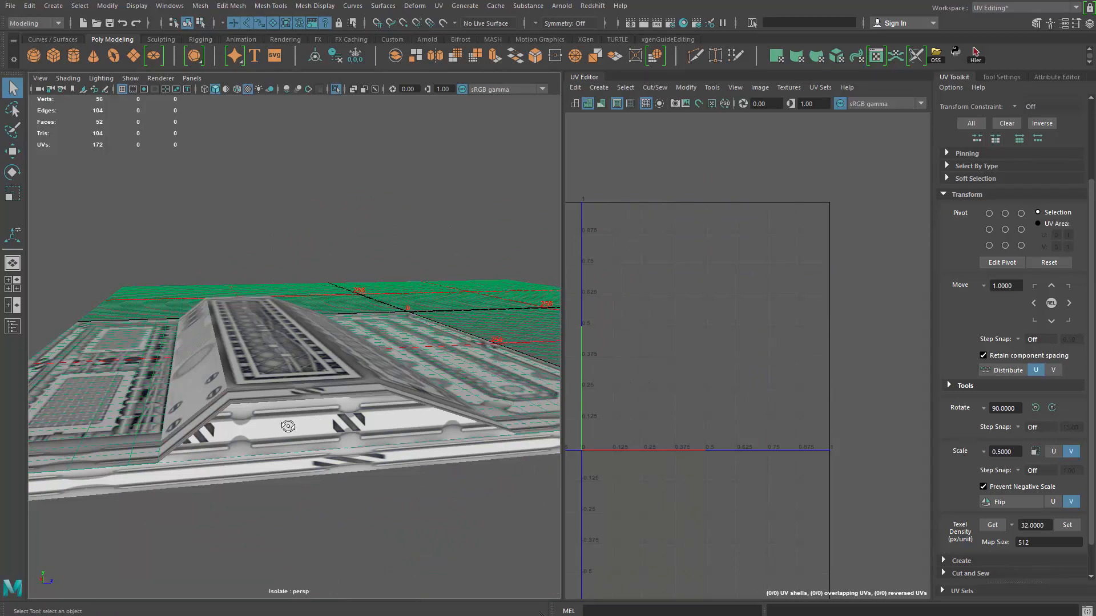
left_click_drag(288, 427, 377, 406, "alt")
left_click(389, 406)
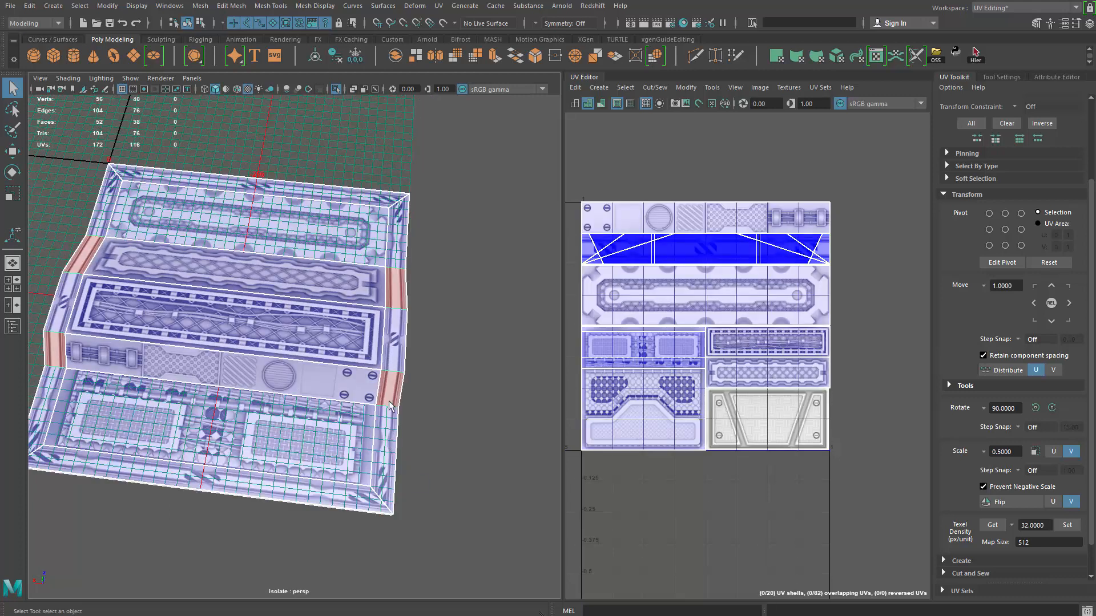
left_click(386, 455)
left_click(399, 296, "shift")
left_click(399, 246, "shift")
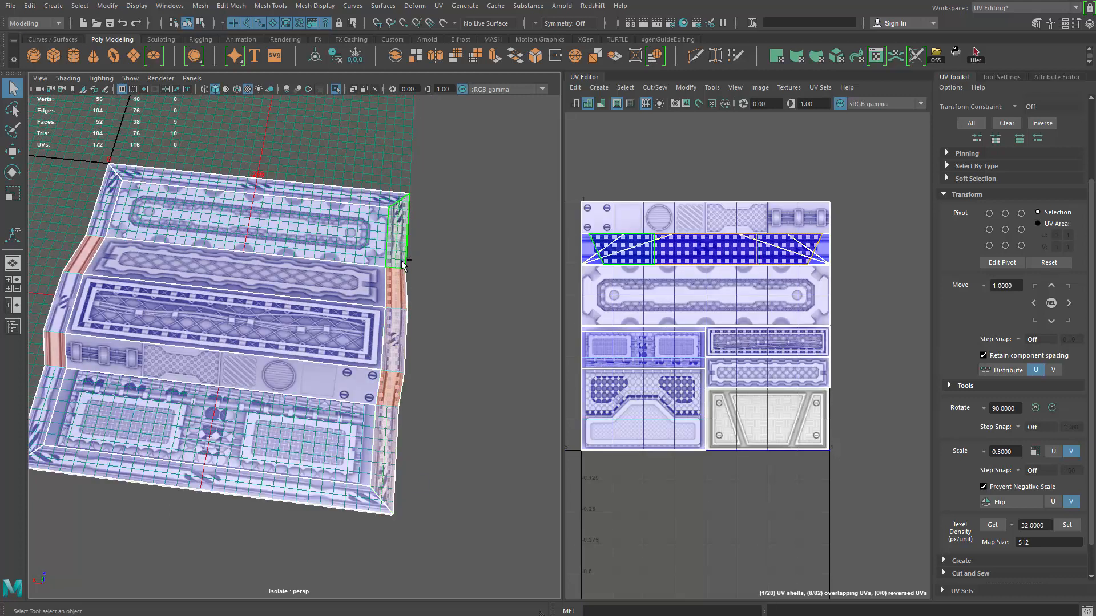
middle_click_drag(245, 308, 393, 339, "alt")
left_click_drag(308, 294, 349, 286, "alt")
left_click(210, 231, "shift")
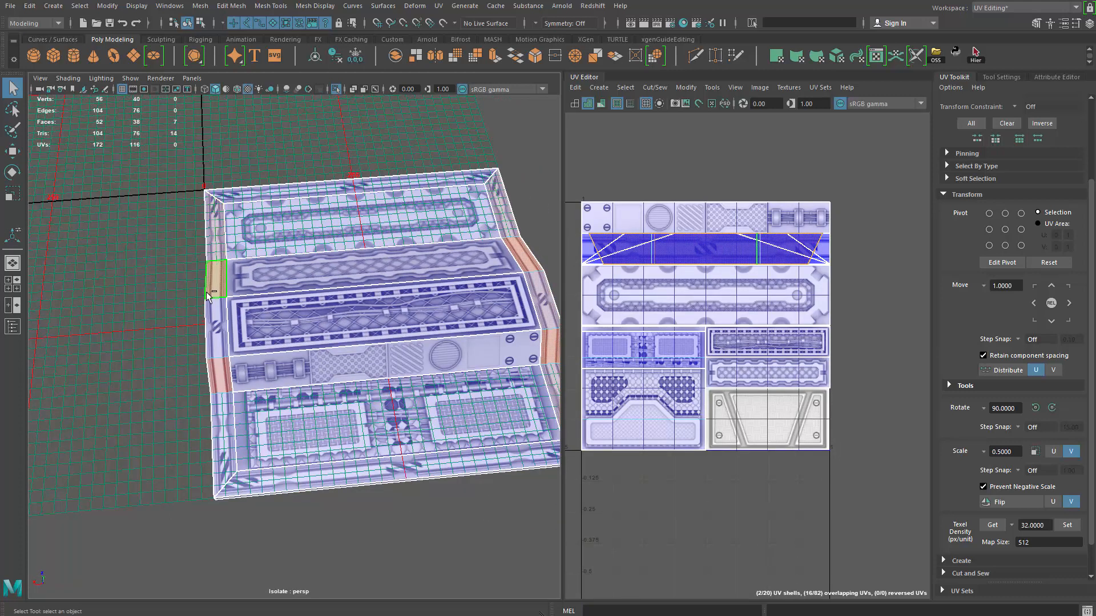
left_click(217, 325, "shift")
left_click(222, 412, "shift")
Unfold the selected border faces' UVs and orient the two resulting shells to straighten them.
middle_click_drag(777, 316, 781, 342, "alt")
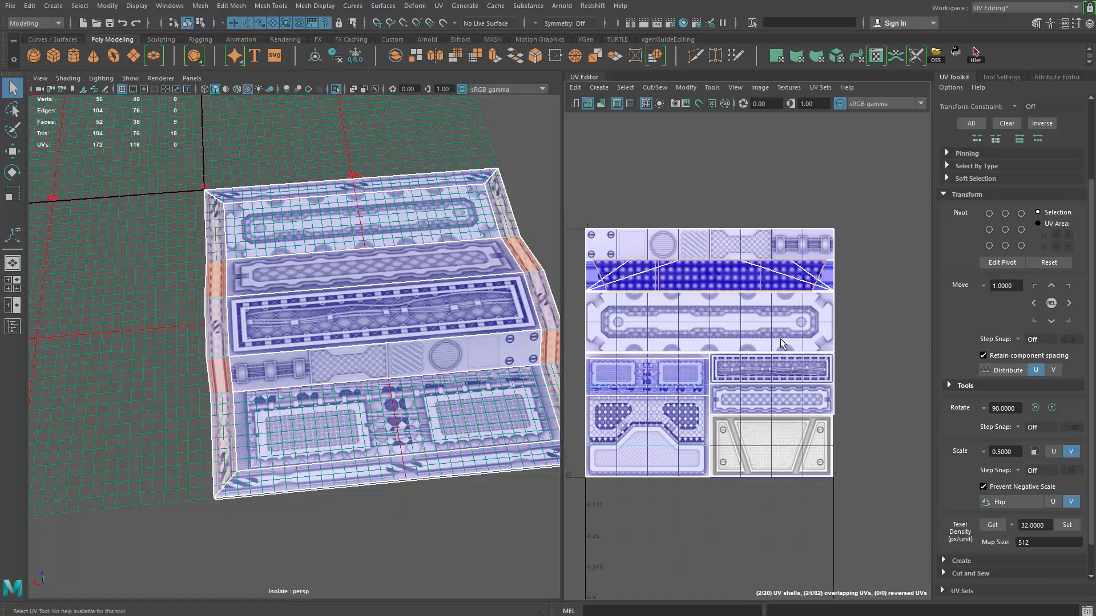
right_click(869, 249, "shift")
left_click(901, 248)
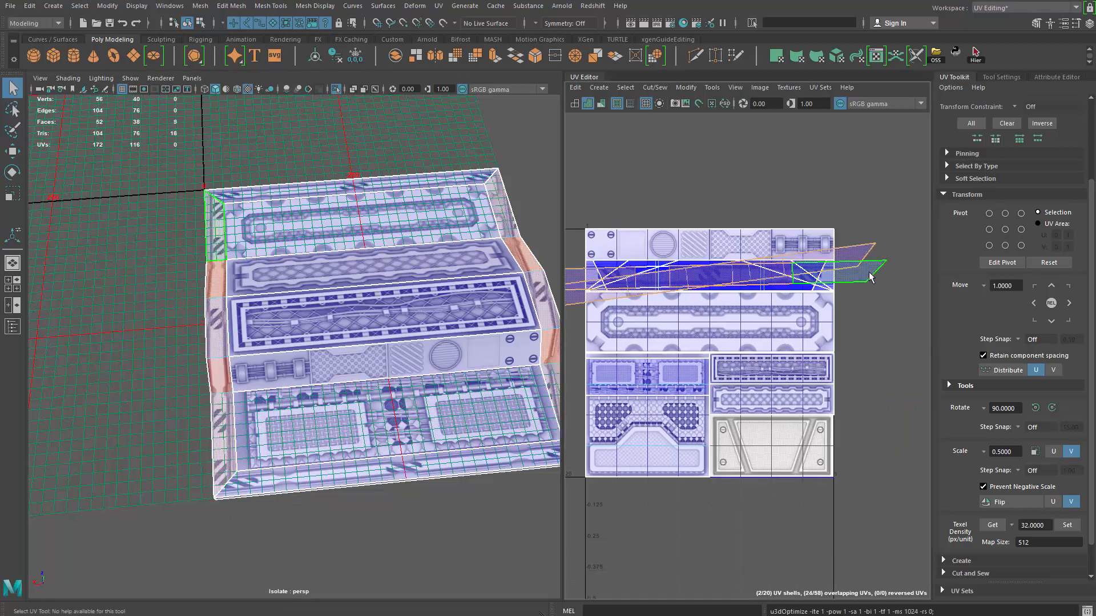
key("ctrl+F12")
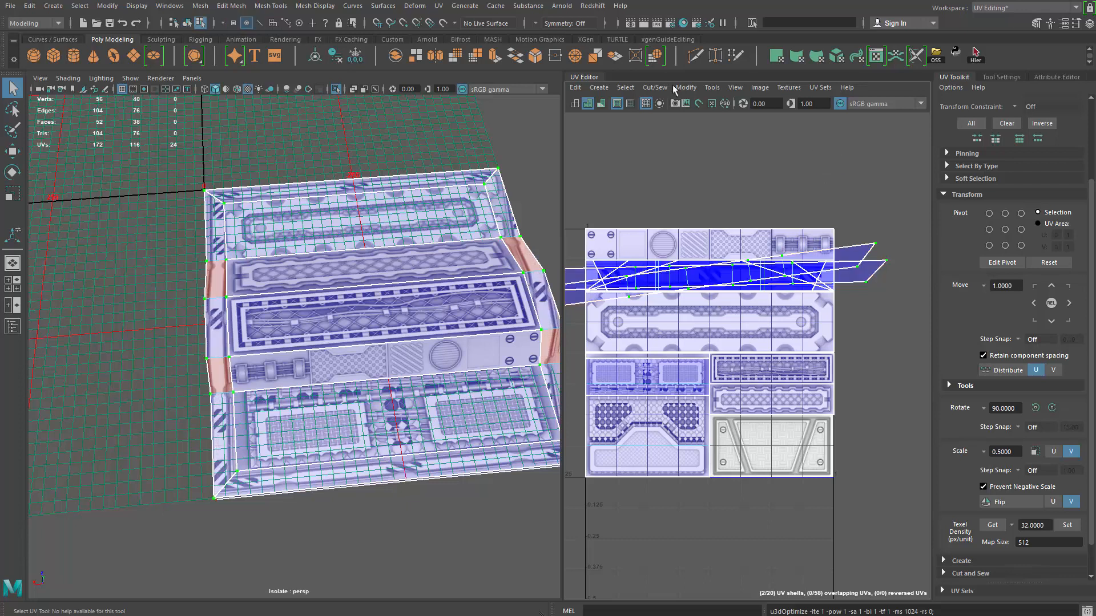
left_click(686, 87)
left_click(719, 283)
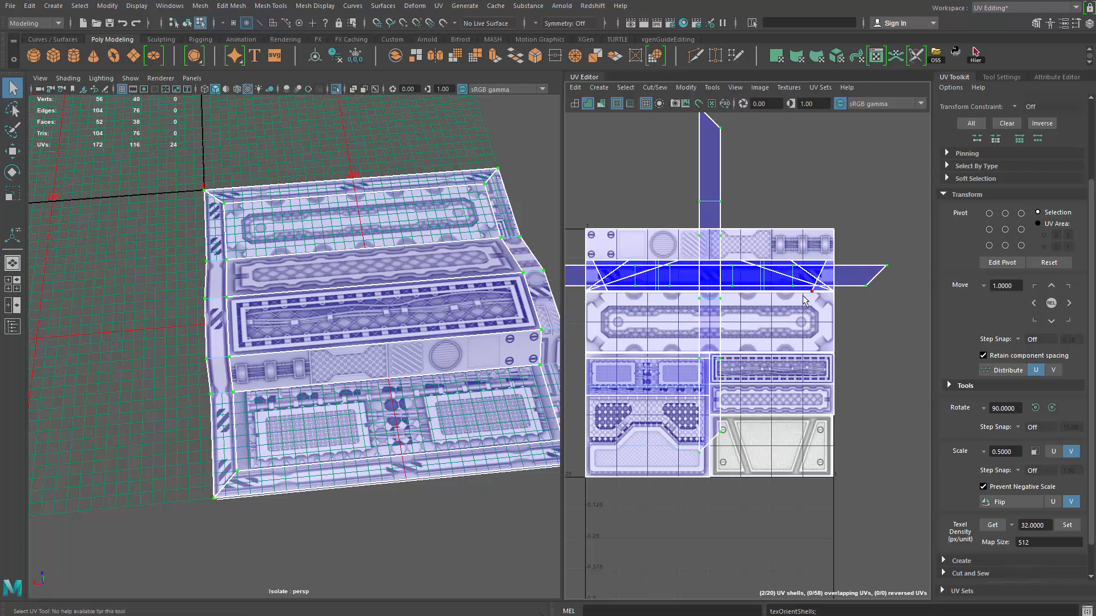
Rotate the upright border shell 90 degrees so that it lies horizontally.
key("e")
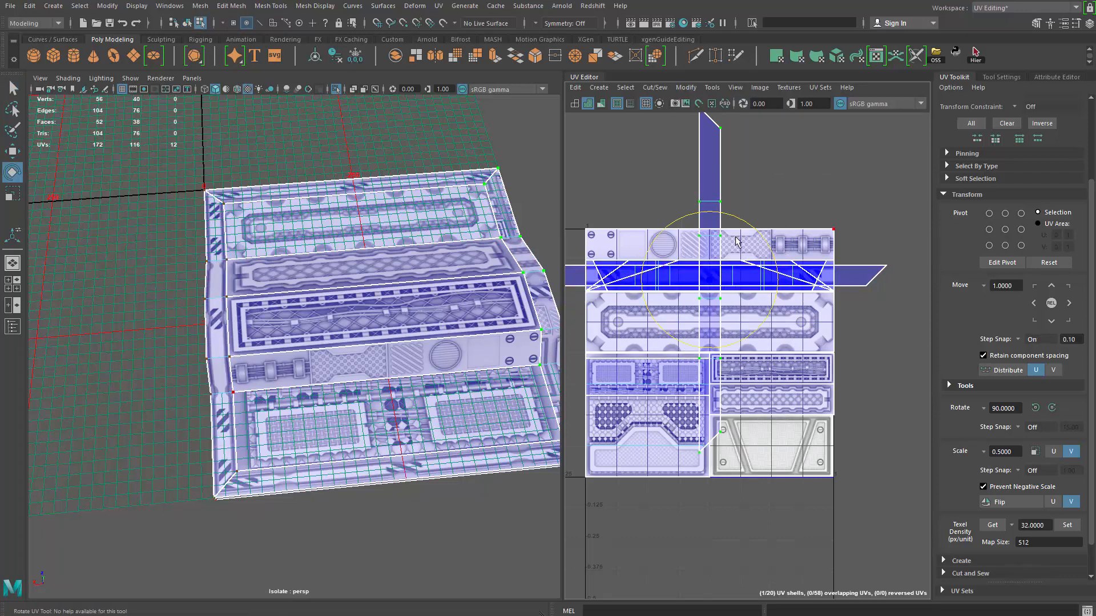
left_click_drag(737, 219, 791, 325)
key("q")
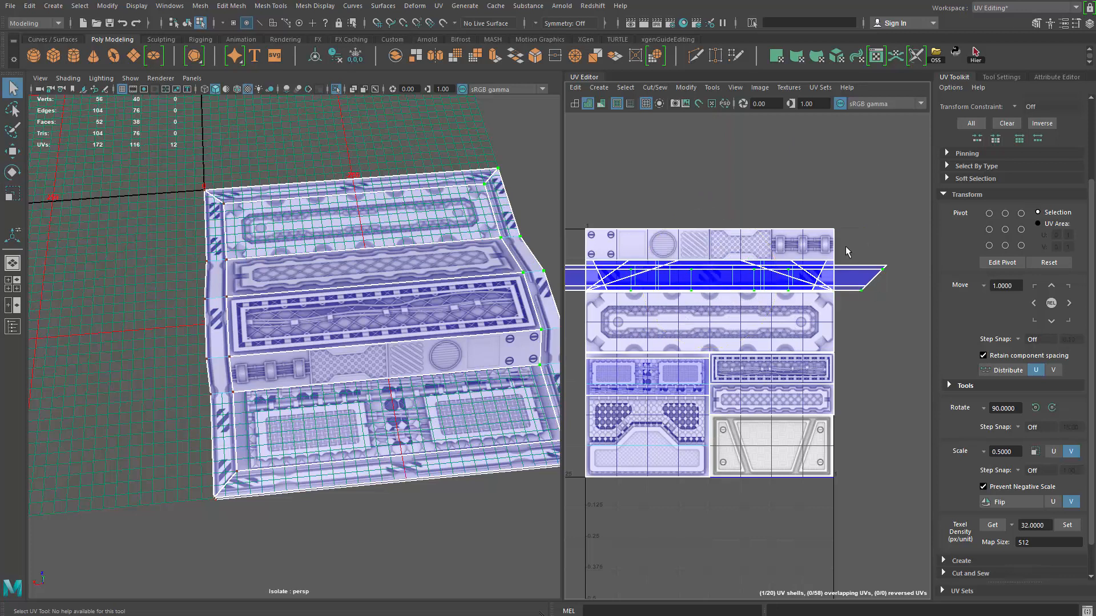
Lay out both border shells across the width of the texture square and scale them vertically by 0.5.
scroll(869, 386, "down", 1)
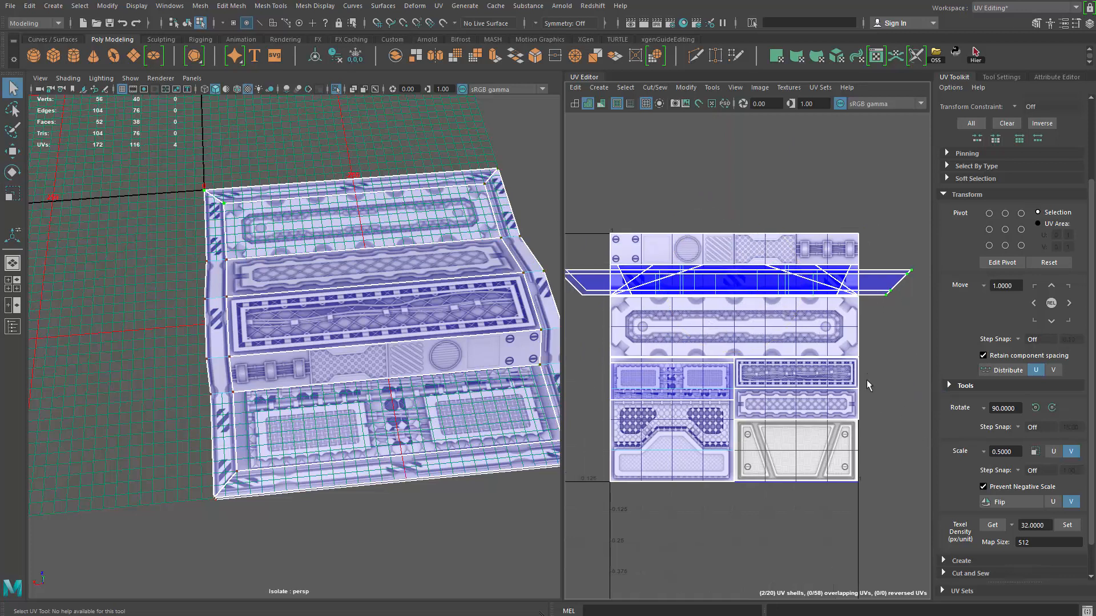
key("w")
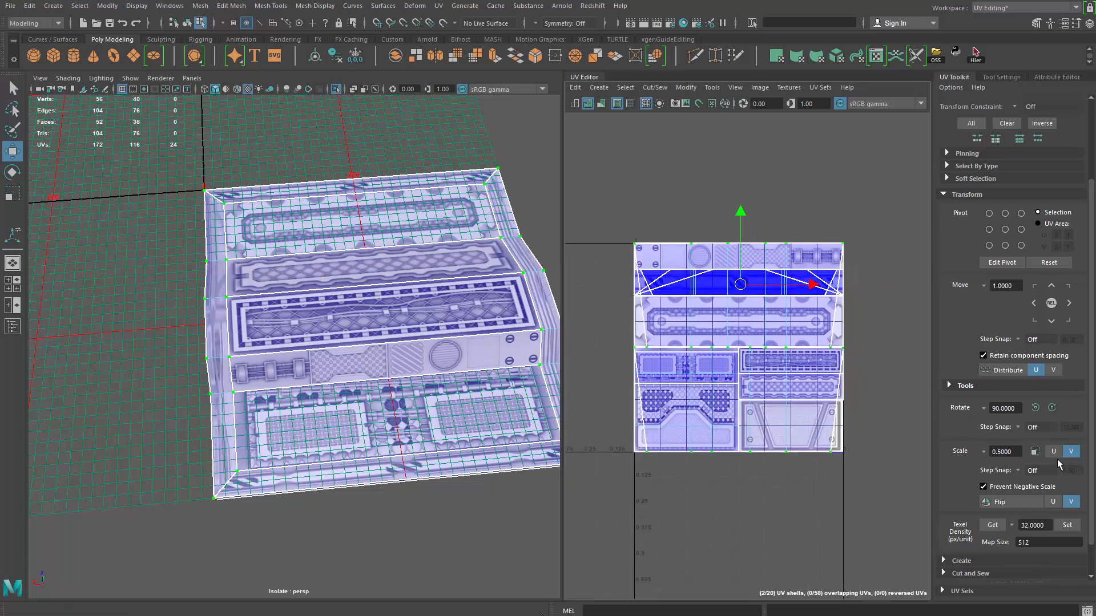
left_click(1035, 452)
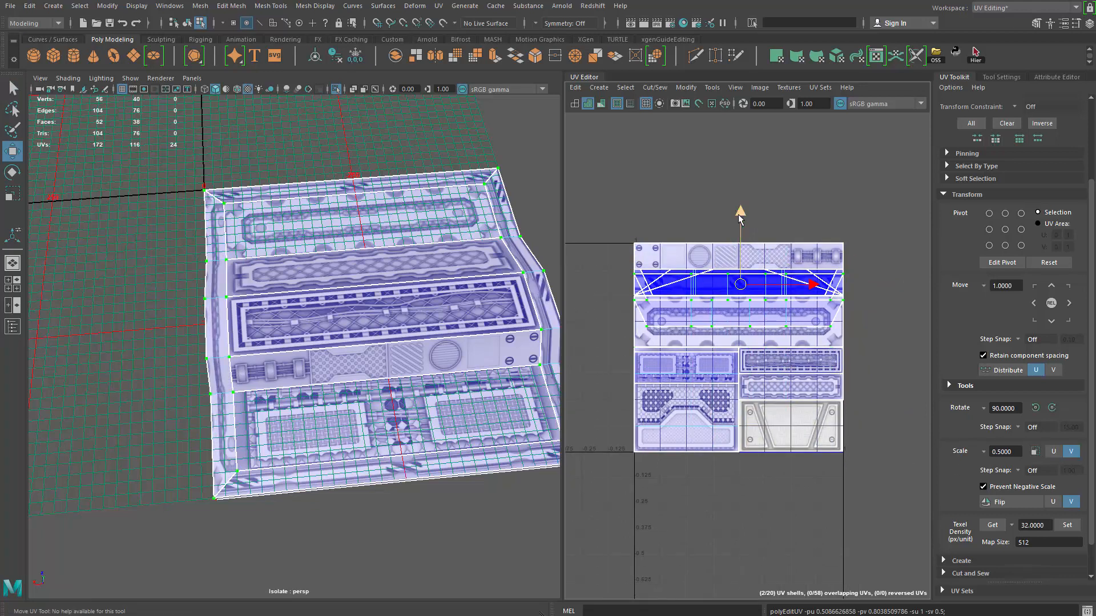
Separate the two border shells and snap each one onto the hazard-stripe strip below the top row of the trim sheet.
key("q")
mouse_move(740, 218)
left_mouse_down()
mouse_move(739, 125)
mouse_move(736, 205)
left_mouse_up()
key("w")
left_click_drag(625, 214, 655, 203)
key("ctrl+F12")
key("x")
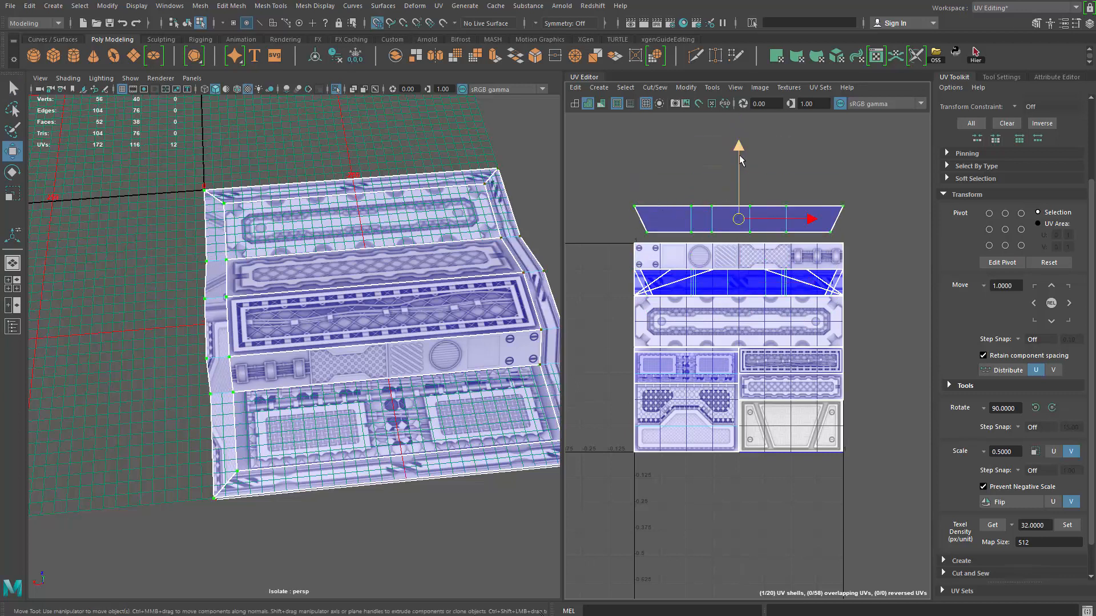
left_click_drag(740, 150, 760, 287)
Examine the textured panel from several angles, checking the raised strip, its end caps and the hazard-striped border.
left_click_drag(241, 400, 280, 394, "alt")
key("q")
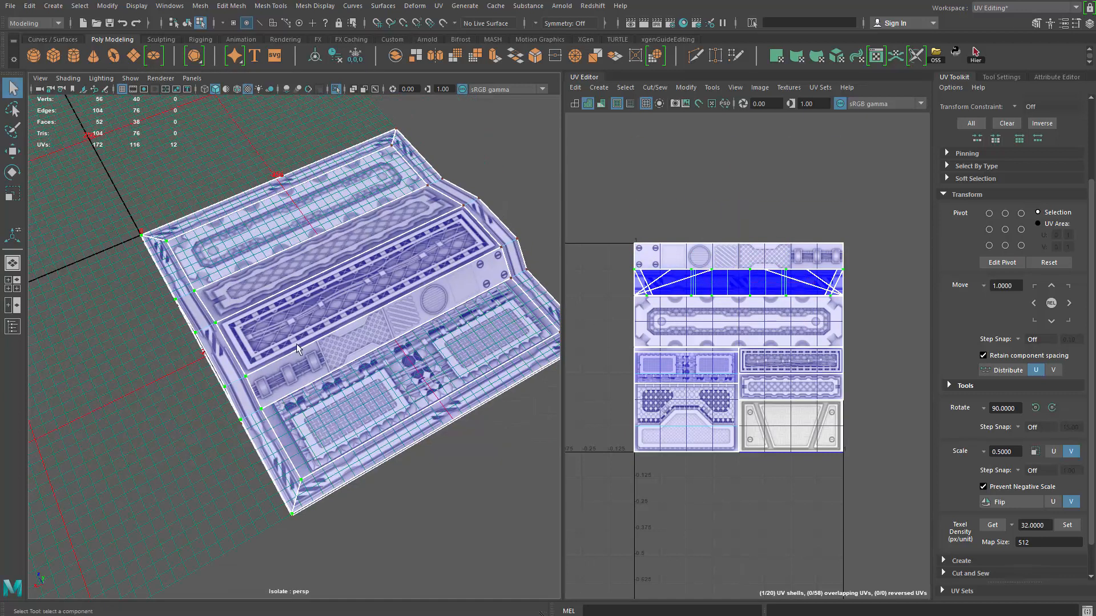
key("F8")
left_click(202, 445)
left_click_drag(202, 445, 234, 445, "alt")
right_click_drag(234, 446, 305, 447, "alt")
left_click_drag(306, 438, 85, 365, "alt")
right_click_drag(308, 457, 189, 462, "alt")
left_click_drag(290, 418, 200, 484, "alt")
right_click_drag(199, 484, 272, 480, "alt")
right_click_drag(354, 485, 293, 489, "alt")
right_click_drag(257, 400, 310, 399, "alt")
left_click_drag(310, 400, 431, 380, "alt")
left_click(432, 379)
scroll(708, 354, "up", 4)
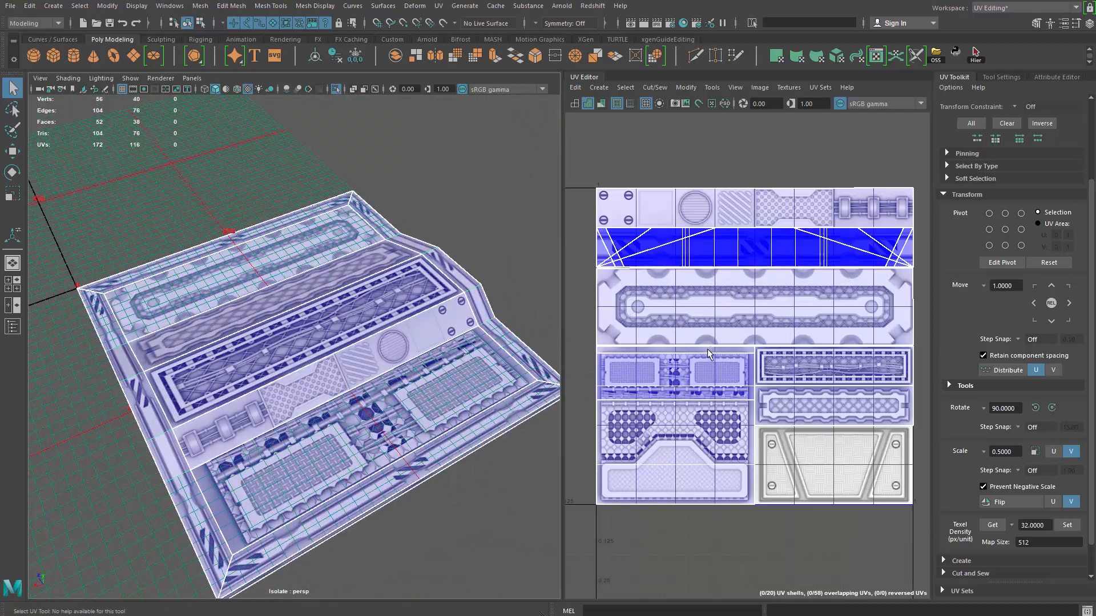
scroll(316, 397, "down", 5)
left_click_drag(289, 398, 302, 414, "alt")
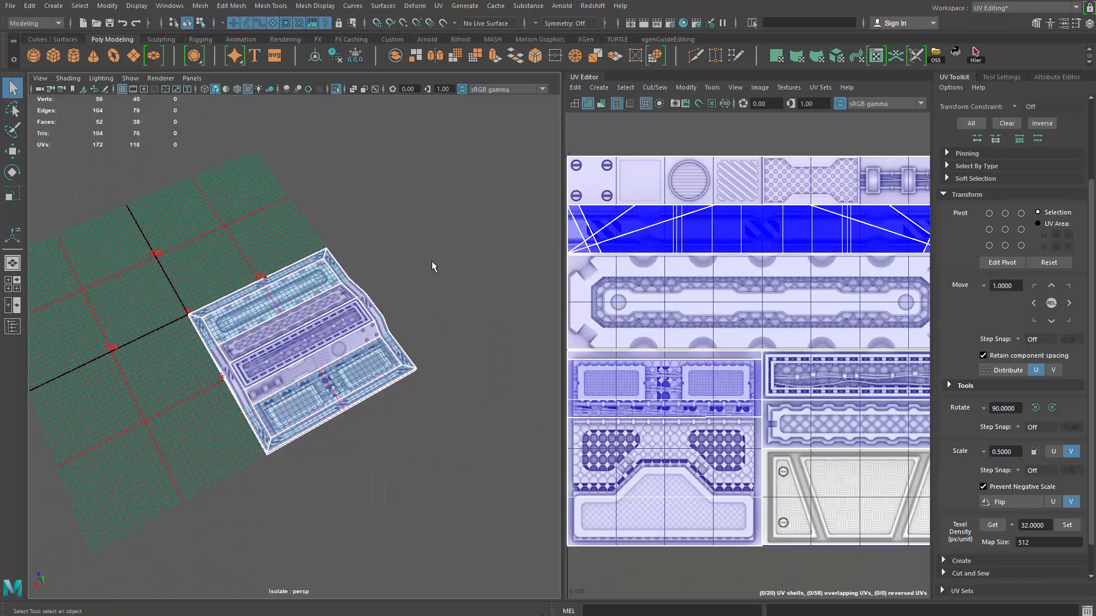
left_click(433, 264)
mouse_move(328, 343)
left_mouse_down("alt")
mouse_move(315, 358)
mouse_move(326, 355)
mouse_move(316, 348)
left_mouse_up("alt")
left_click(340, 330)
left_click(415, 326)
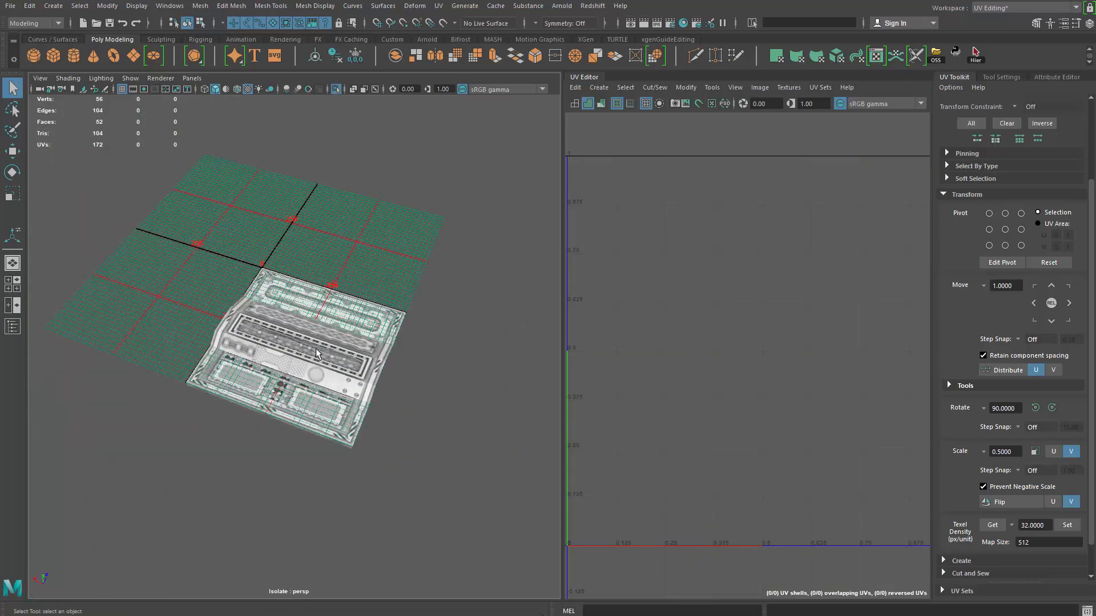
left_click_drag(261, 440, 260, 441)
left_click_drag(257, 440, 202, 429, "alt")
left_click_drag(261, 402, 321, 435, "alt")
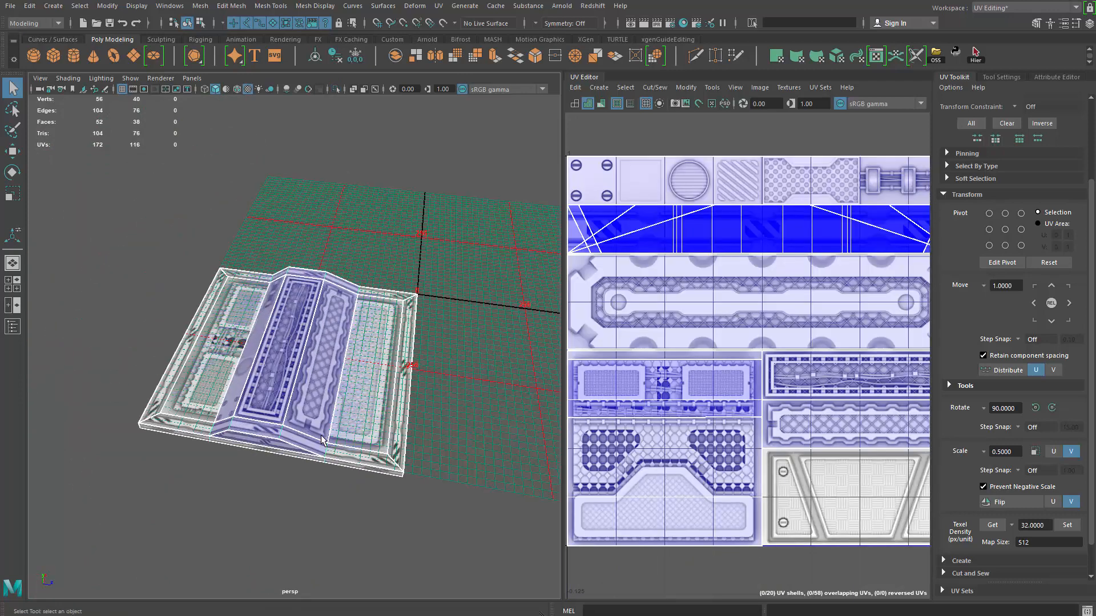
Show both overlapping panel pieces, select them and export the selection as moduar_pieces.fbx in the mdularity folder, replacing the existing file.
key("ctrl+1")
left_click_drag(358, 480, 150, 461, "alt")
left_click(370, 207)
left_click_drag(241, 267, 110, 498)
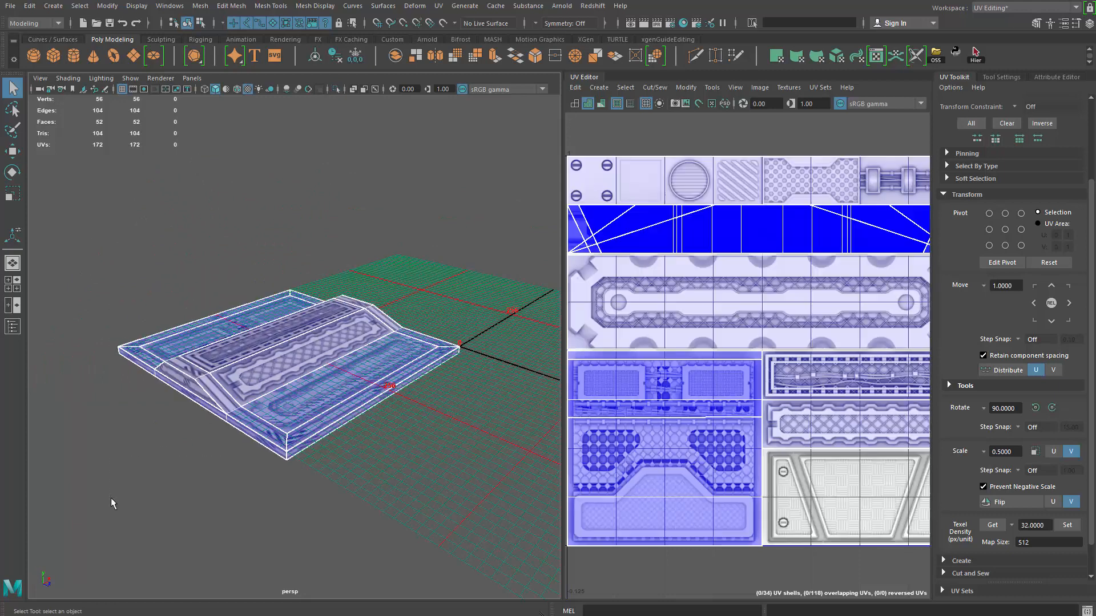
middle_click_drag(137, 470, 144, 474, "alt")
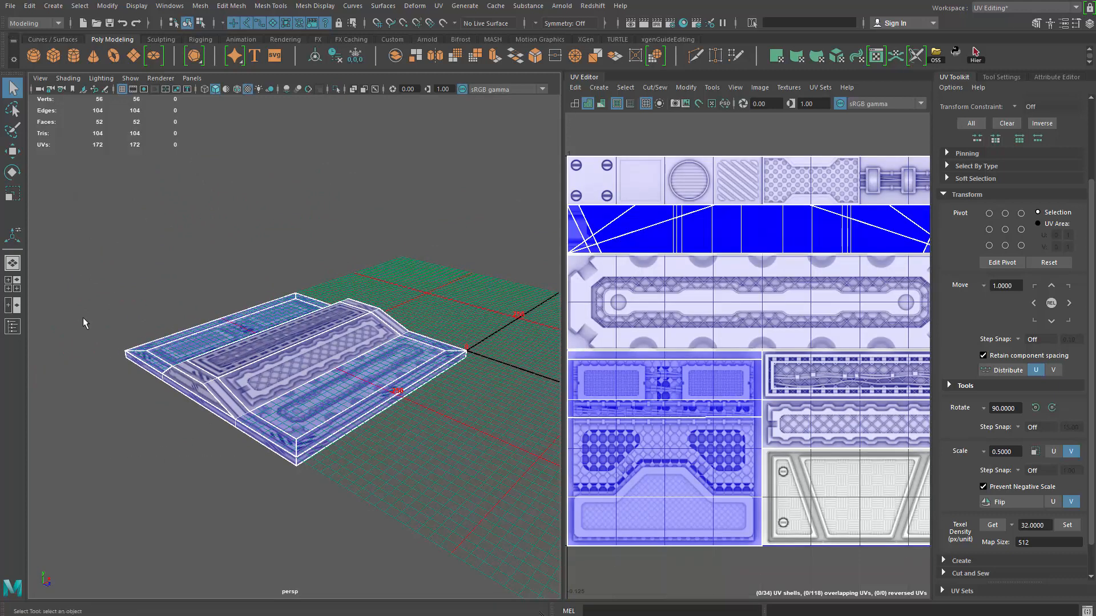
left_click(10, 6)
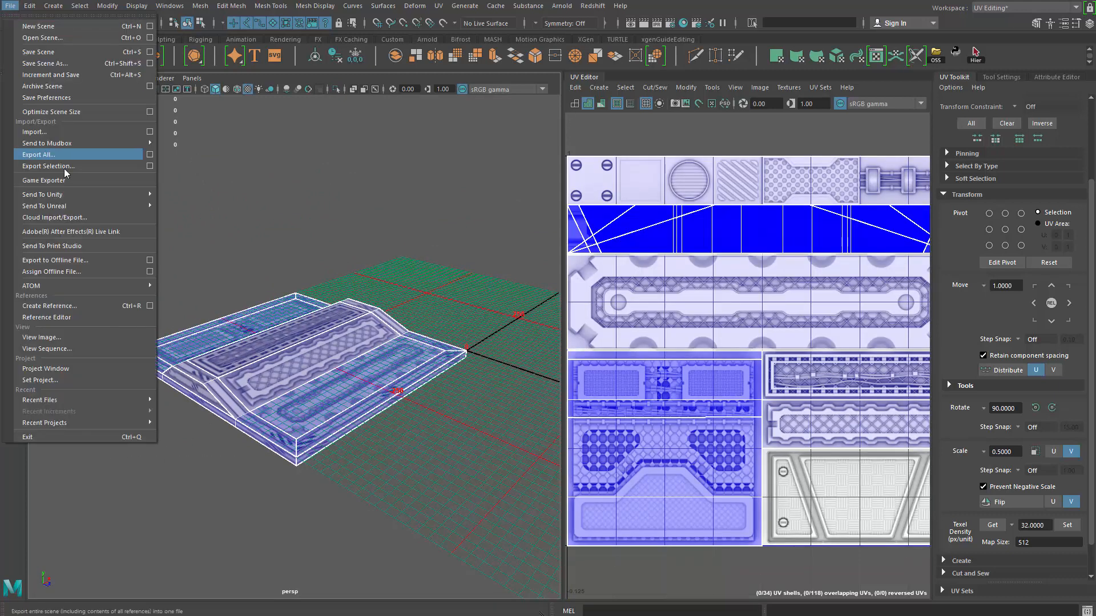
left_click(153, 167)
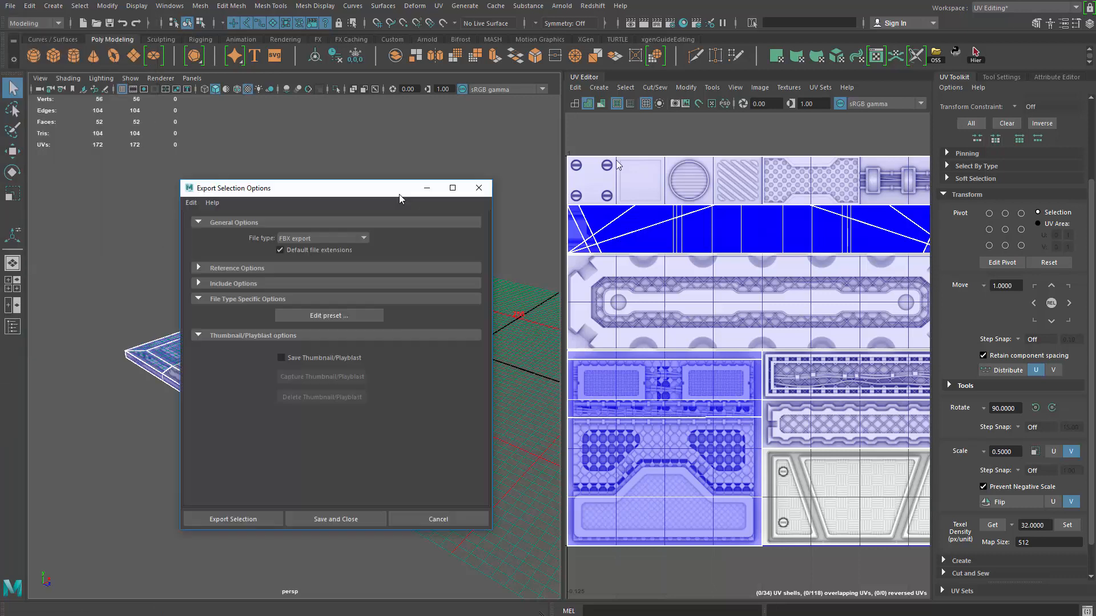
left_click(464, 475)
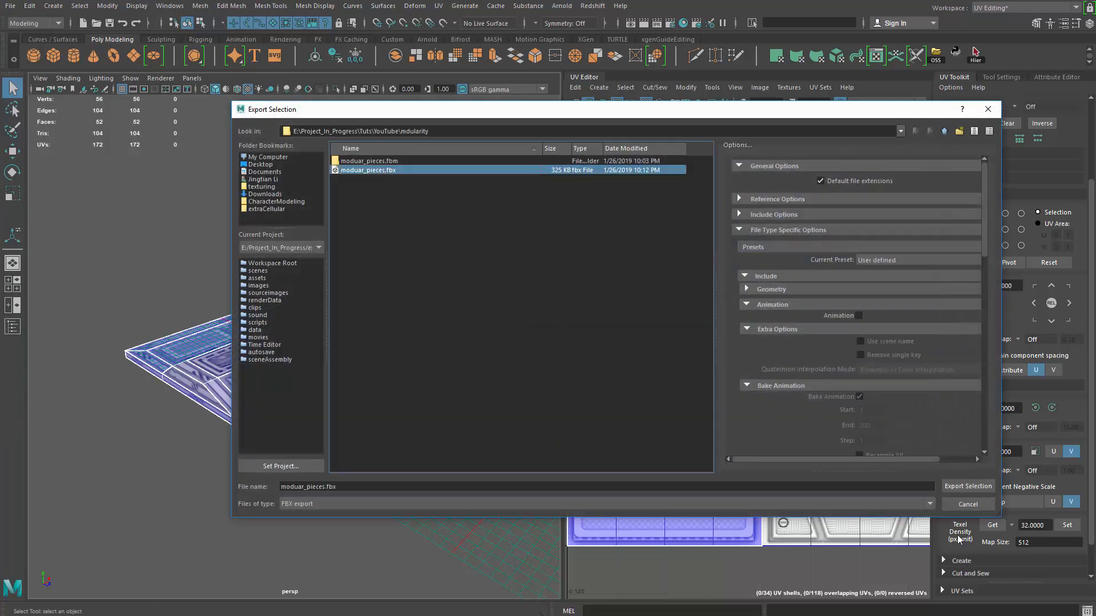
left_click(967, 486)
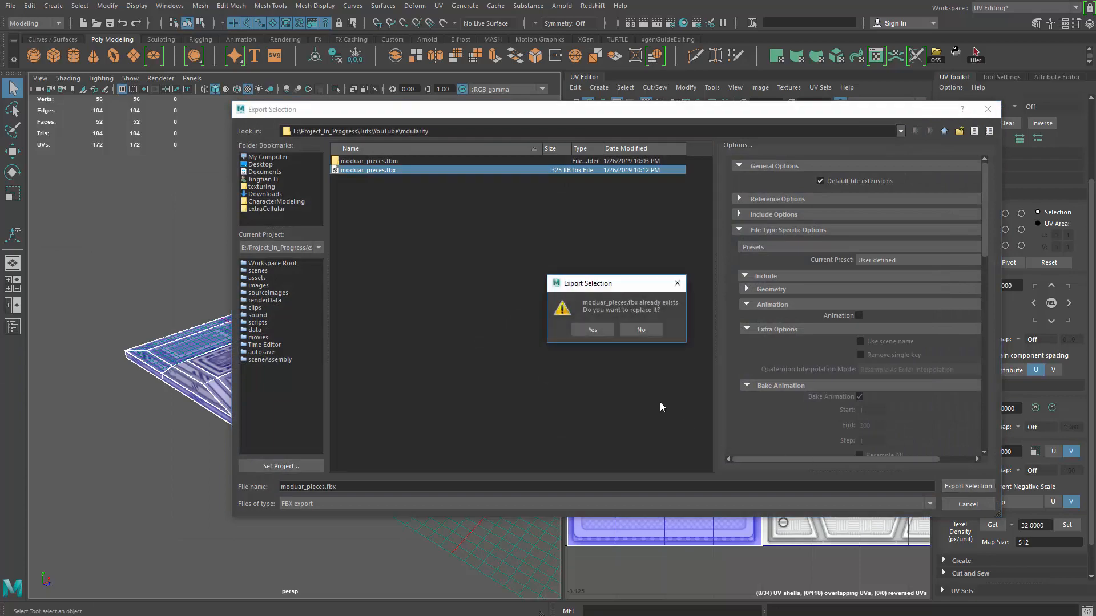
left_click(594, 335)
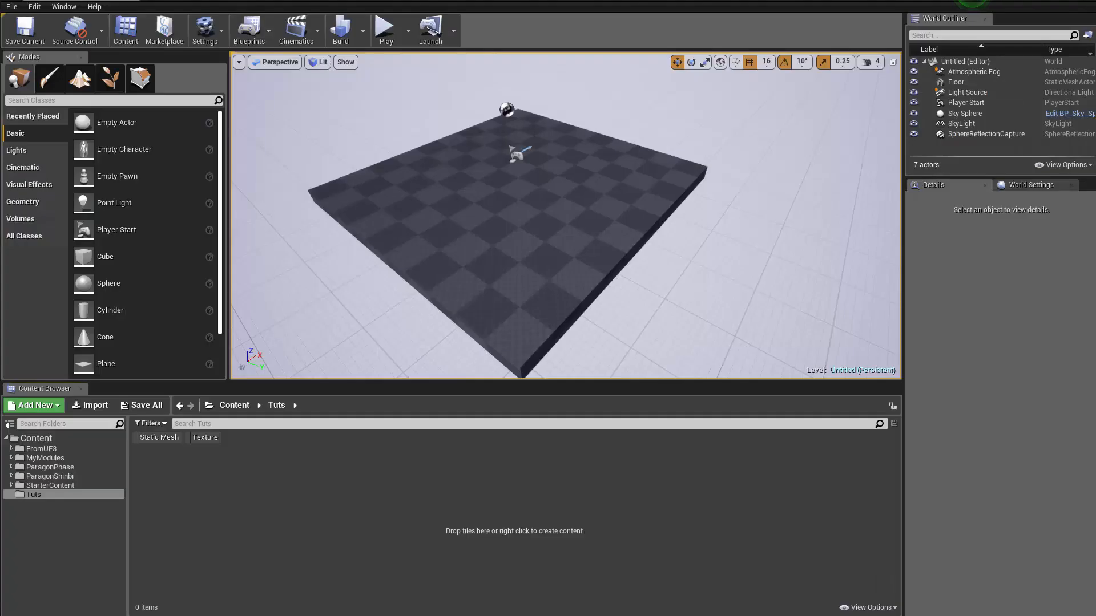
Switch to Unreal Editor and choose moduar_pieces from the mdularity folder as the file to import into the Tuts folder.
right_click(373, 440)
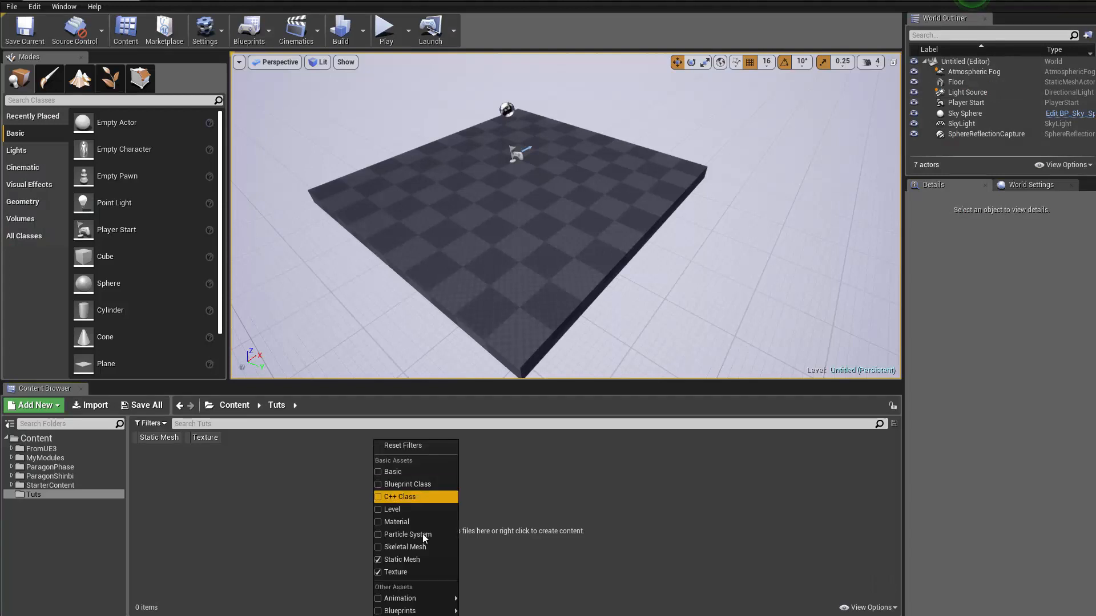
left_click(336, 447)
right_click(336, 452)
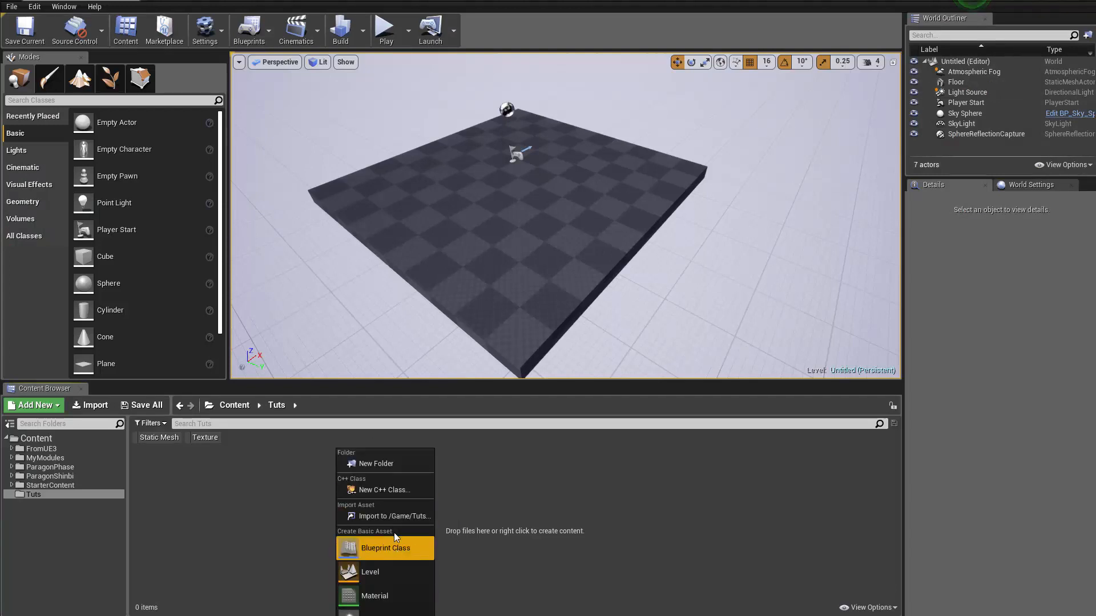
left_click(396, 516)
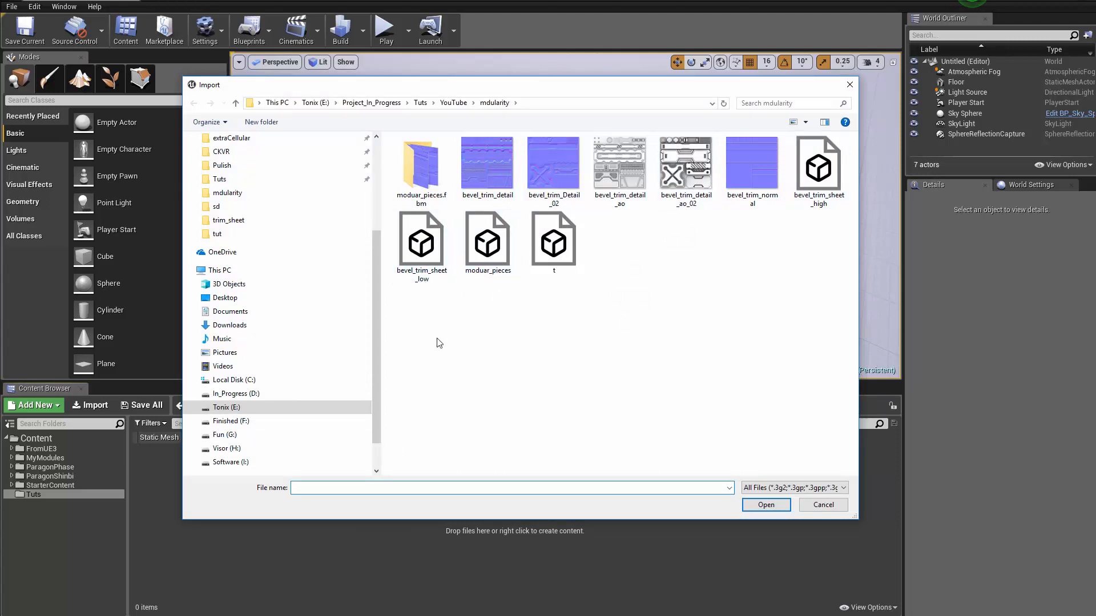
left_click(435, 278)
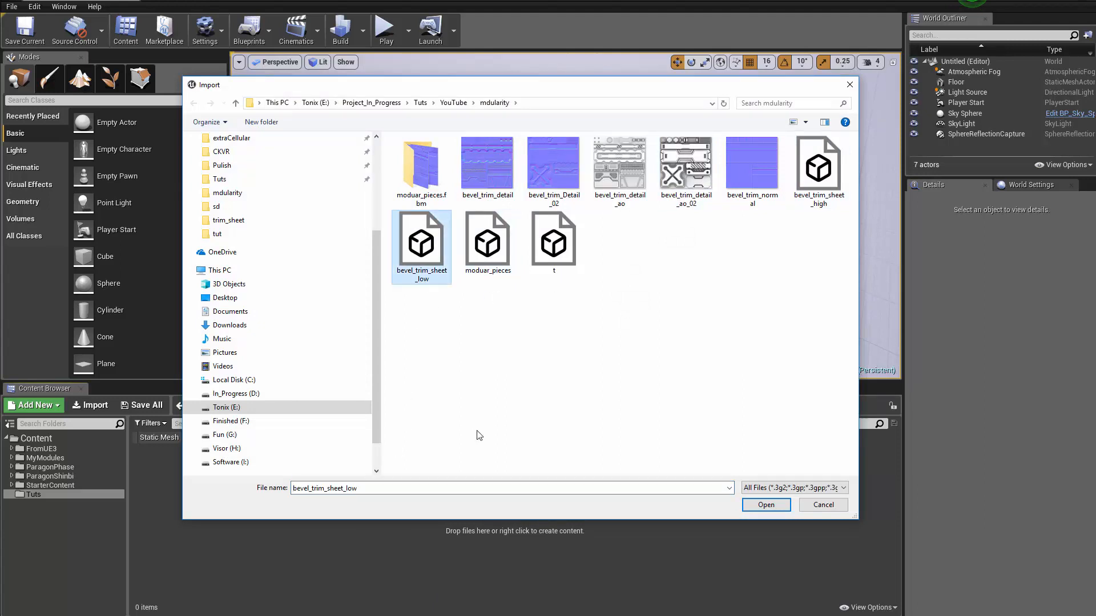
left_click(488, 243)
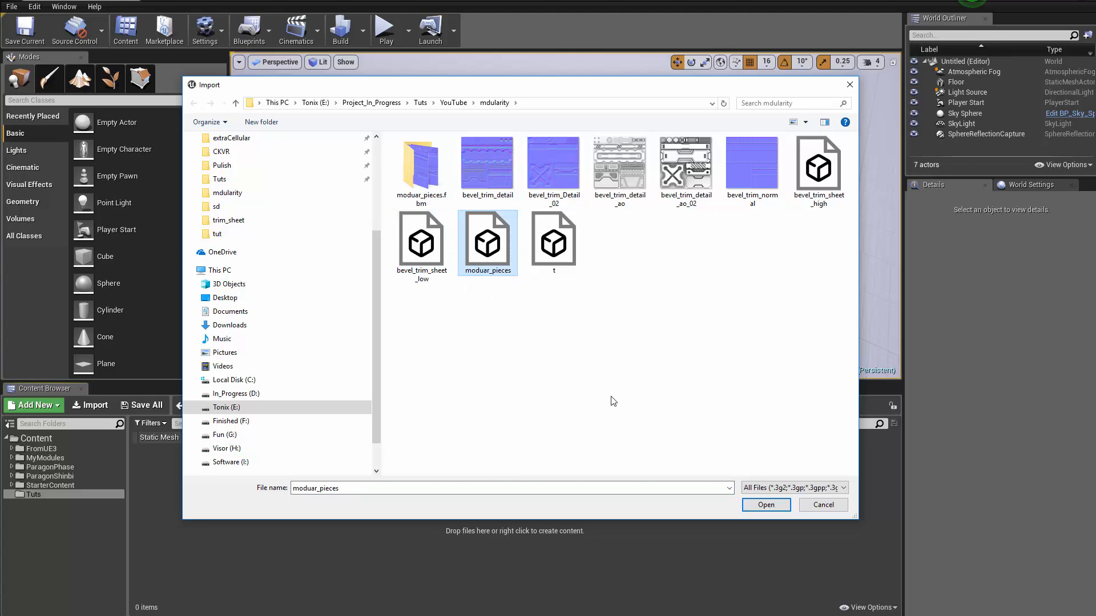
left_click(766, 504)
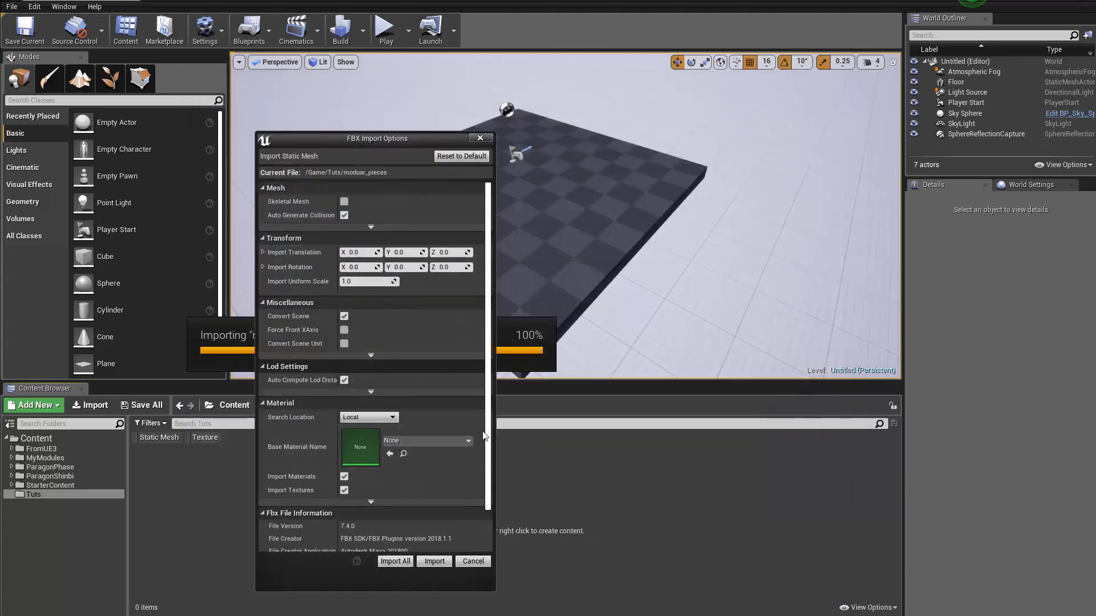
Turn off importing materials and textures, import all meshes from the FBX and close the message log.
scroll(419, 460, "down", 1)
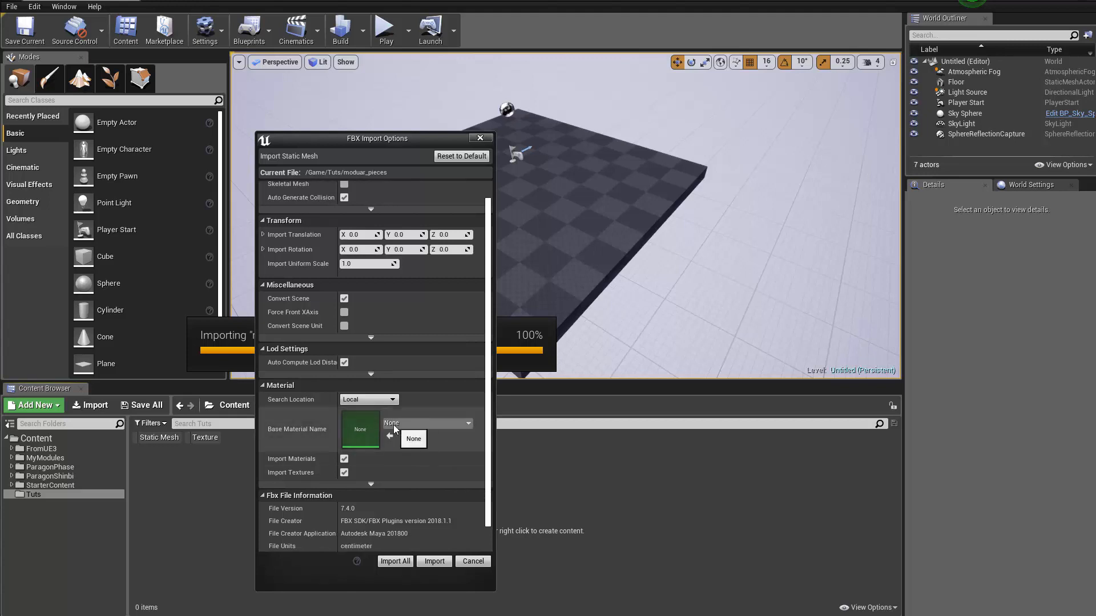
left_click(344, 459)
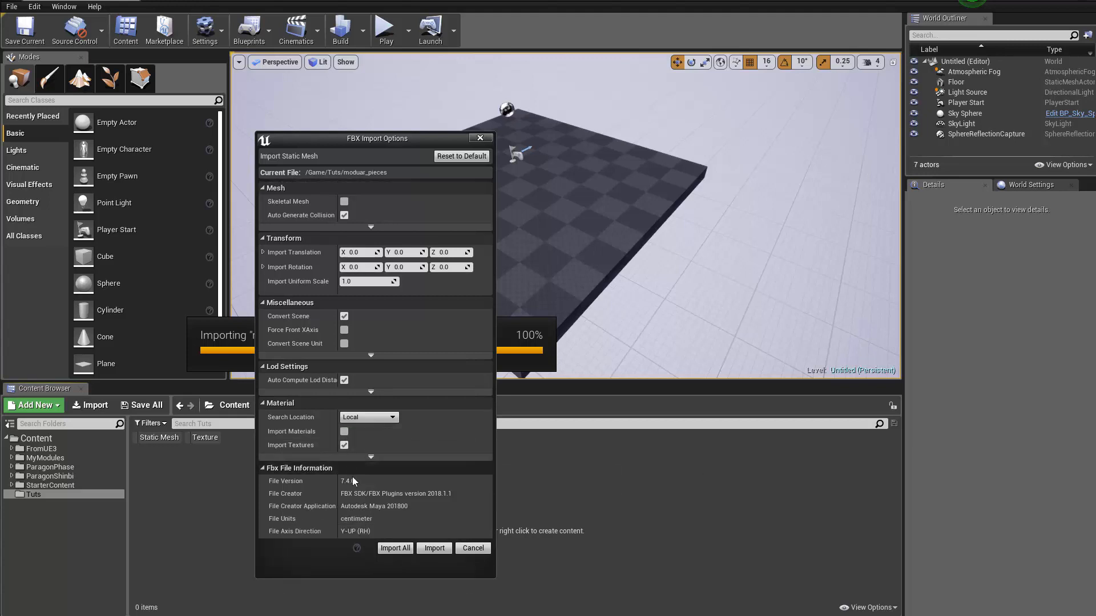
left_click(345, 445)
left_click(403, 551)
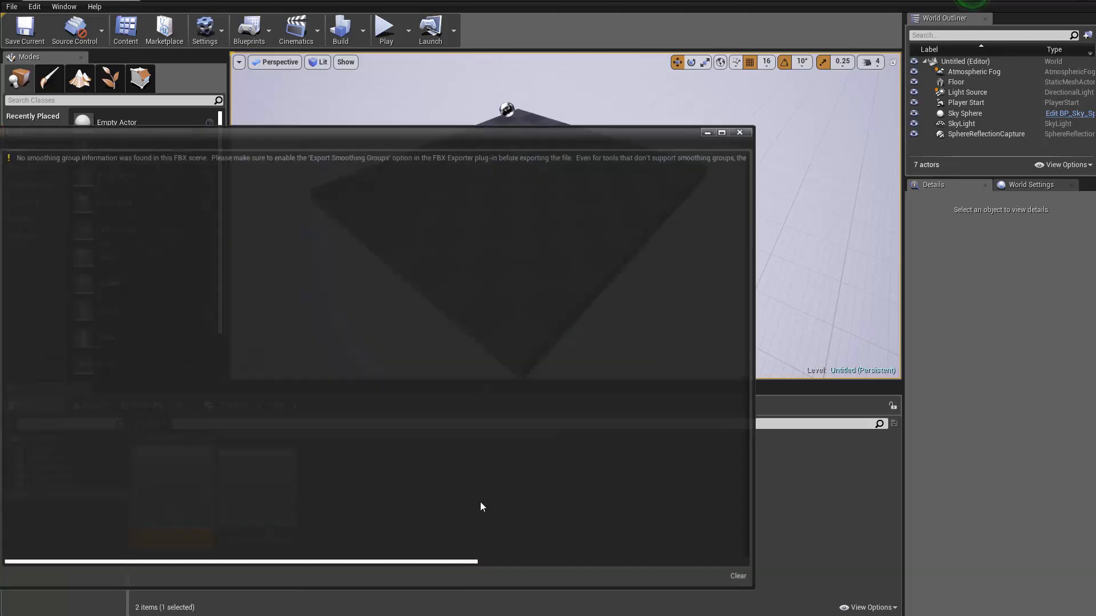
left_click(741, 132)
Save the two imported panel meshes, moduar_pieces_pCube1 and moduar_pieces_pCube2.
left_click(305, 495)
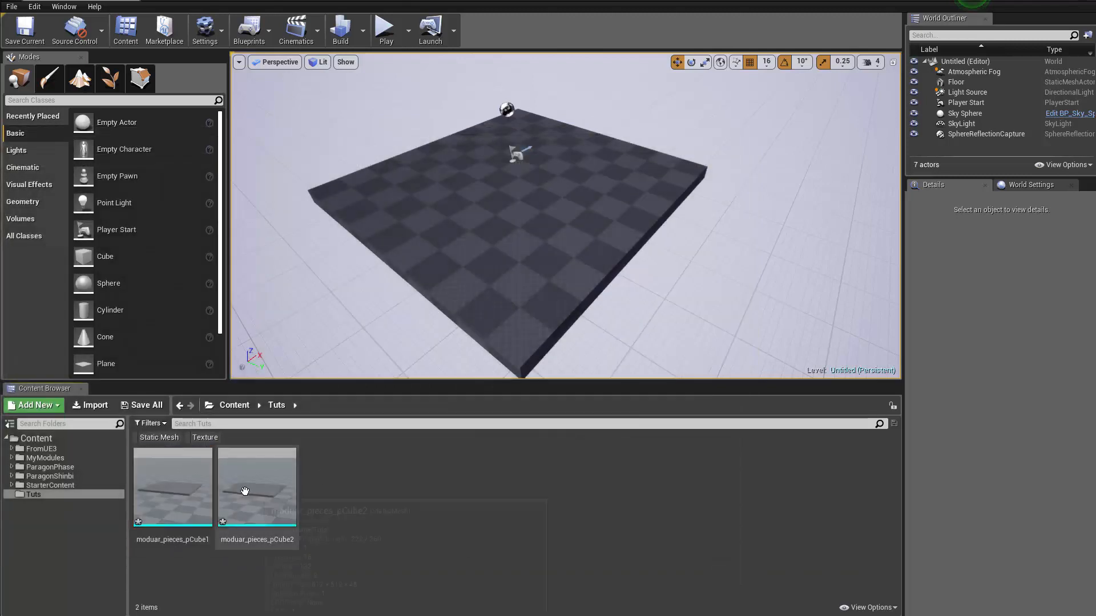
left_click(243, 489)
left_click(169, 495, "ctrl")
key("ctrl+s")
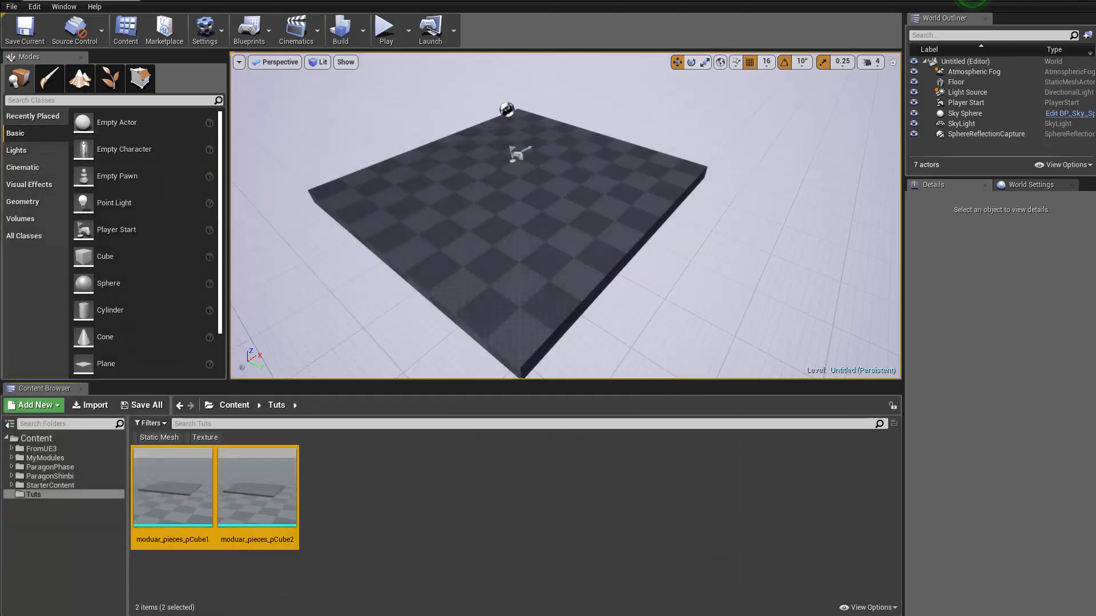
Import bevel_trim_detail, bevel_trim_Detail_02, bevel_trim_detail_ao, bevel_trim_detail_ao_02 and bevel_trim_normal into the Tuts folder.
left_click(330, 574)
right_click(337, 575)
left_click(395, 564)
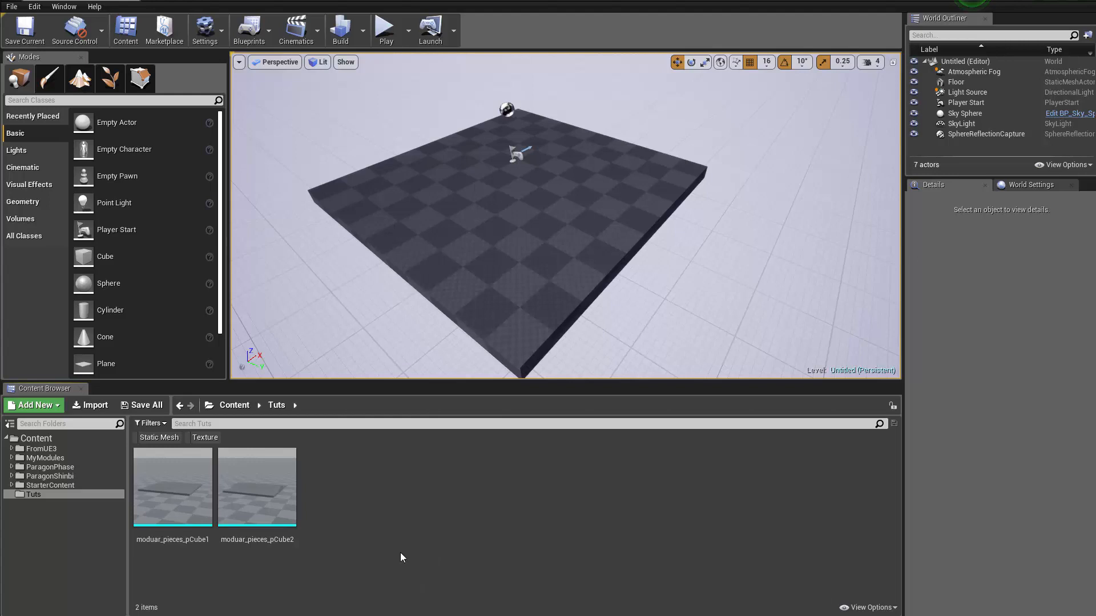
left_click(490, 166)
left_click(562, 185, "ctrl")
left_click(621, 182, "ctrl")
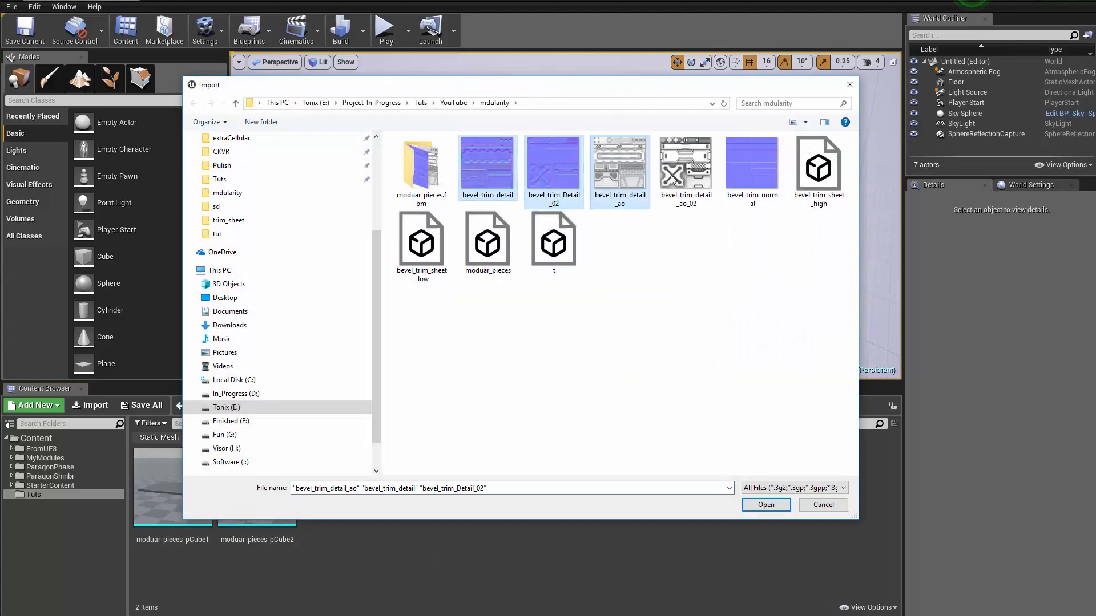
left_click(687, 184, "ctrl")
left_click(752, 180, "ctrl")
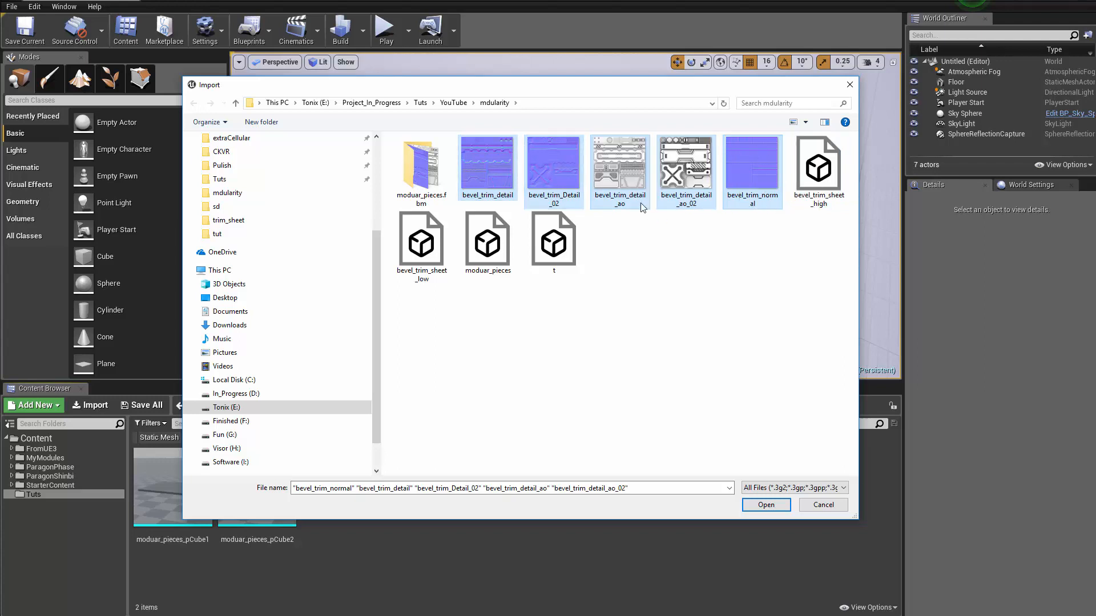
left_click(767, 506)
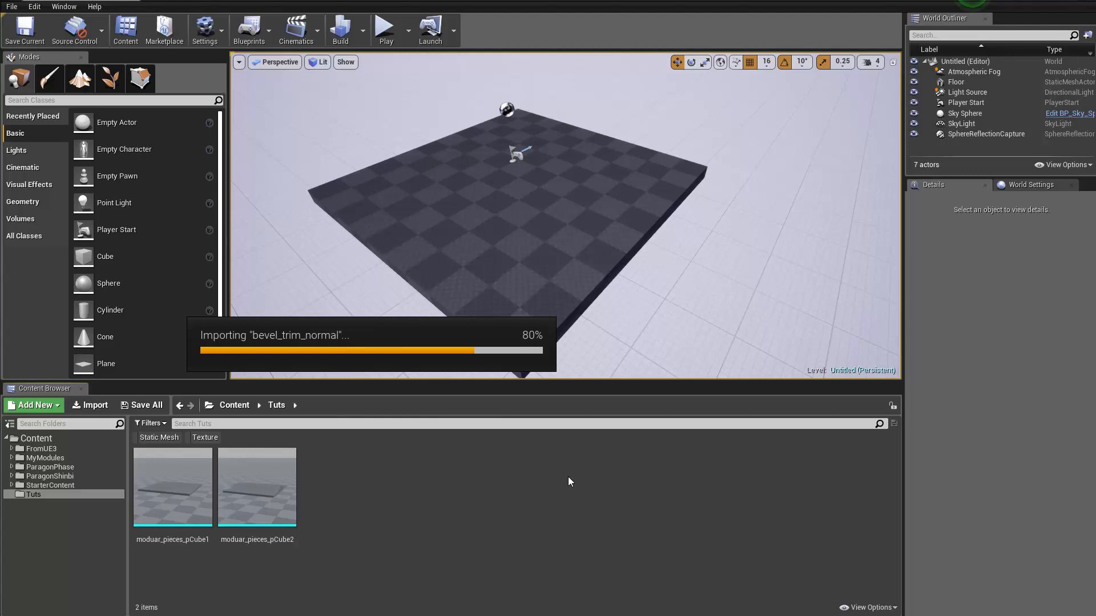
Select all five imported bevel_trim textures and save them.
left_click(520, 556)
left_click(510, 513)
left_click(183, 506, "shift")
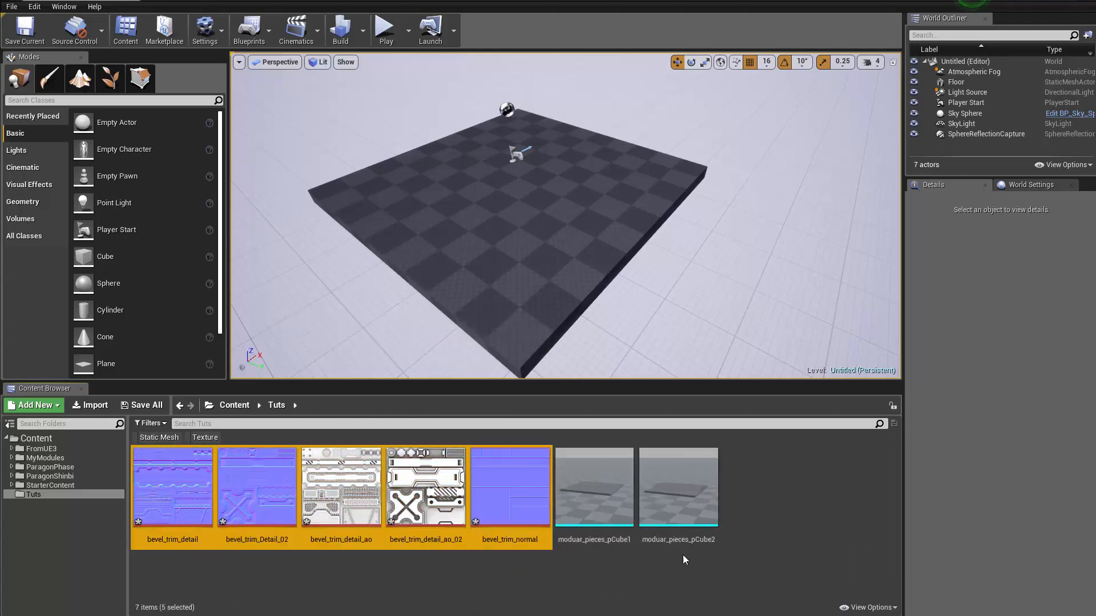
key("ctrl+s")
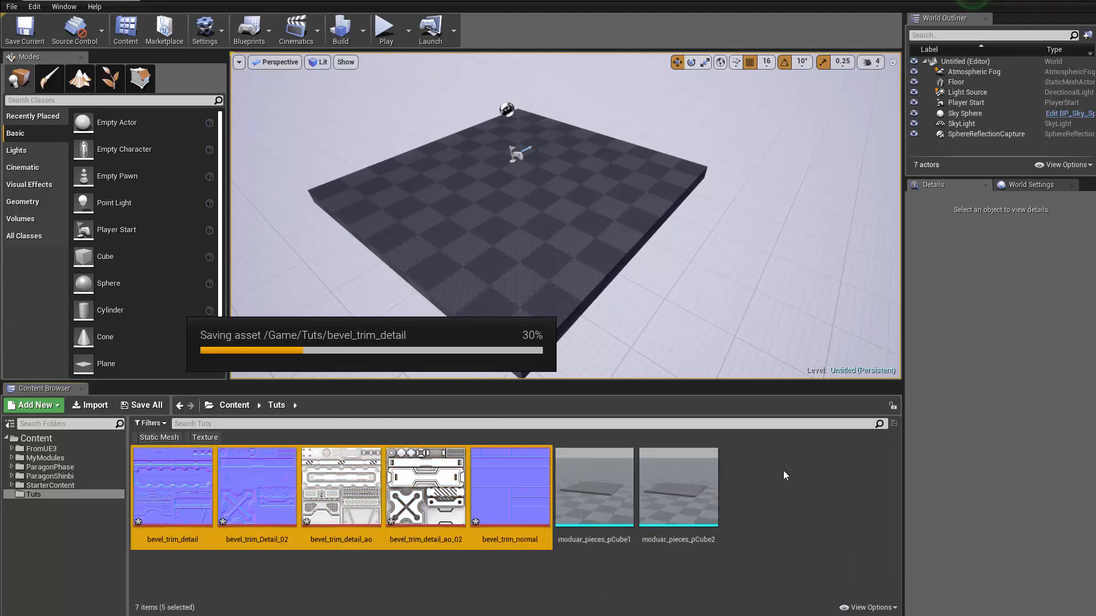
Create a new material named M_PanelBase in the Tuts folder.
left_click(757, 474)
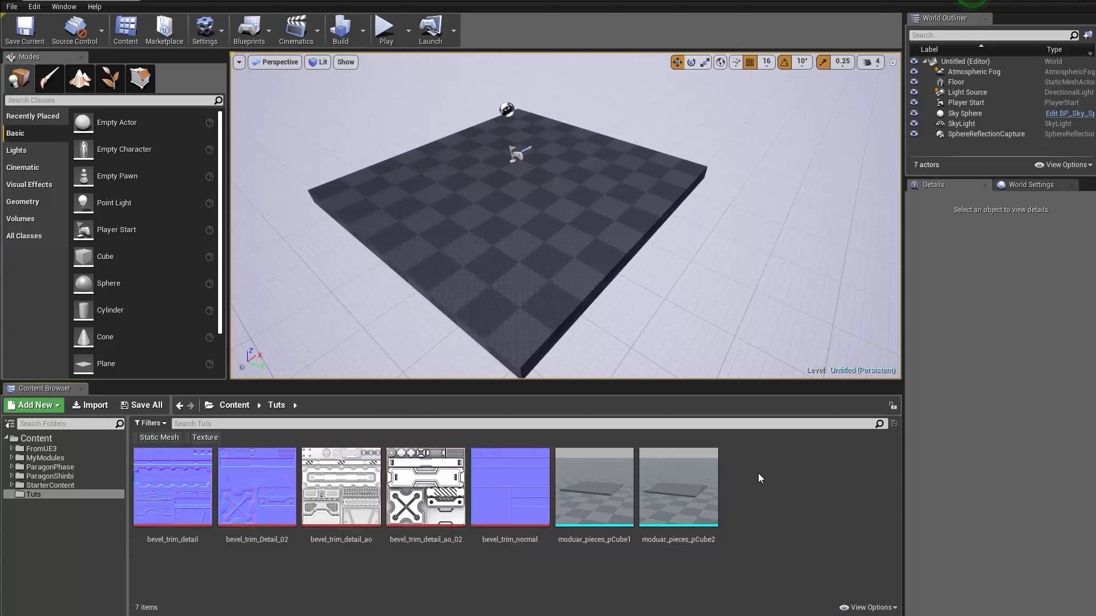
right_click(757, 471)
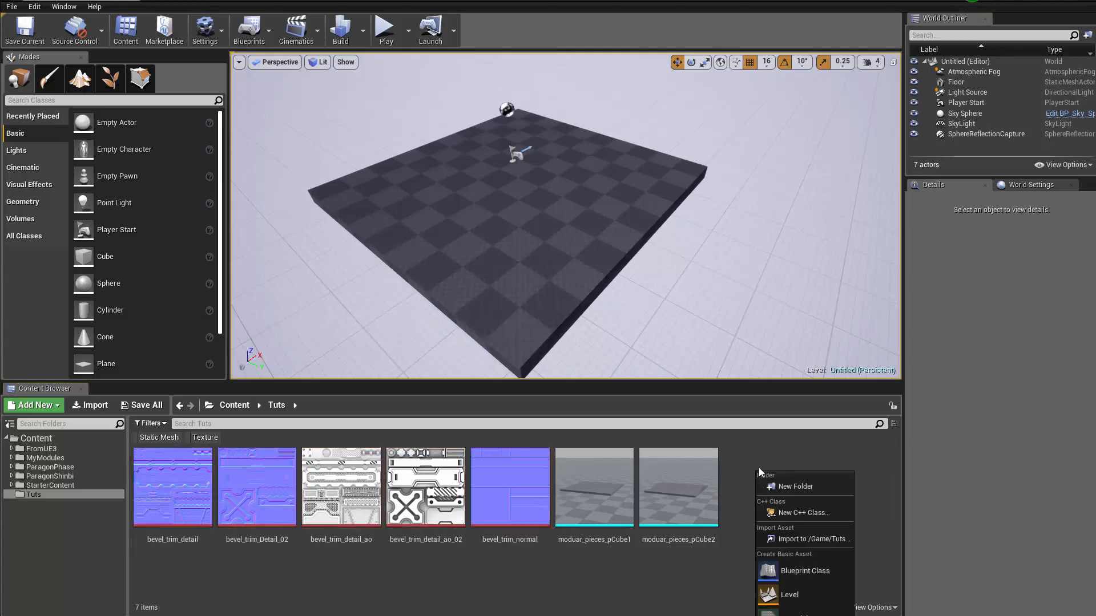
left_click(819, 612)
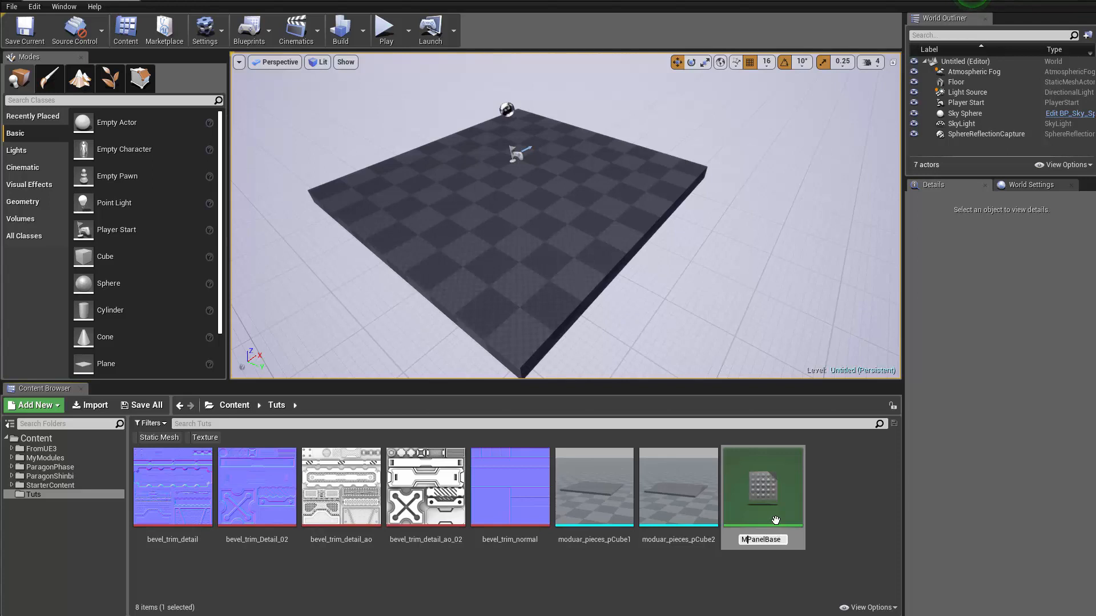
key("Return")
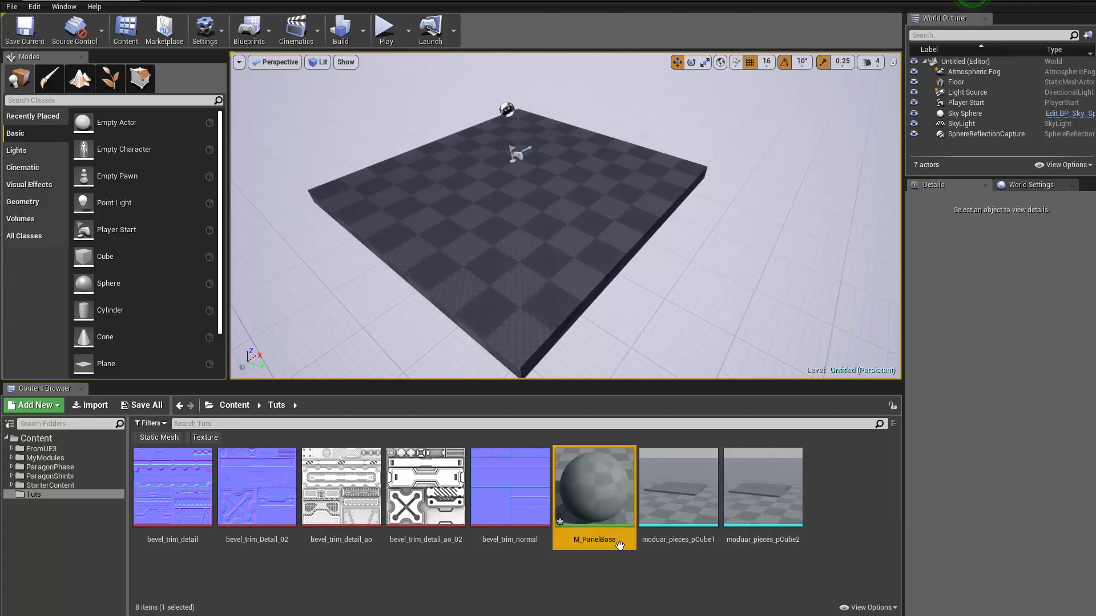
Open M_PanelBase in the material editor, dock its window alongside the level editor and return to the level editor.
double_click(608, 497)
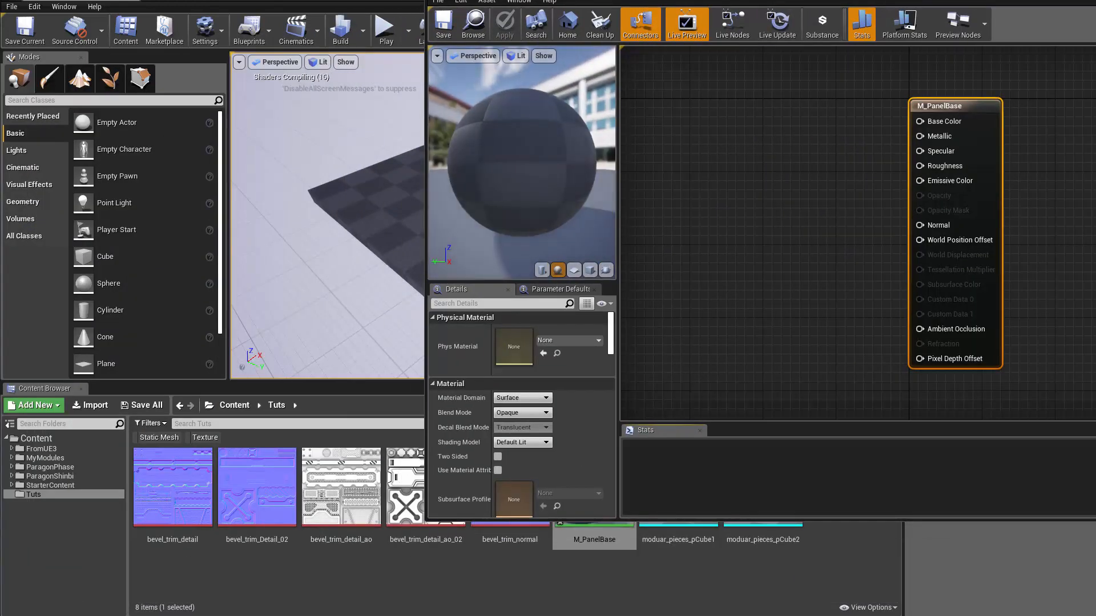
left_click_drag(742, 0, 461, 0)
left_click_drag(200, 0, 209, 0)
left_click(80, 1)
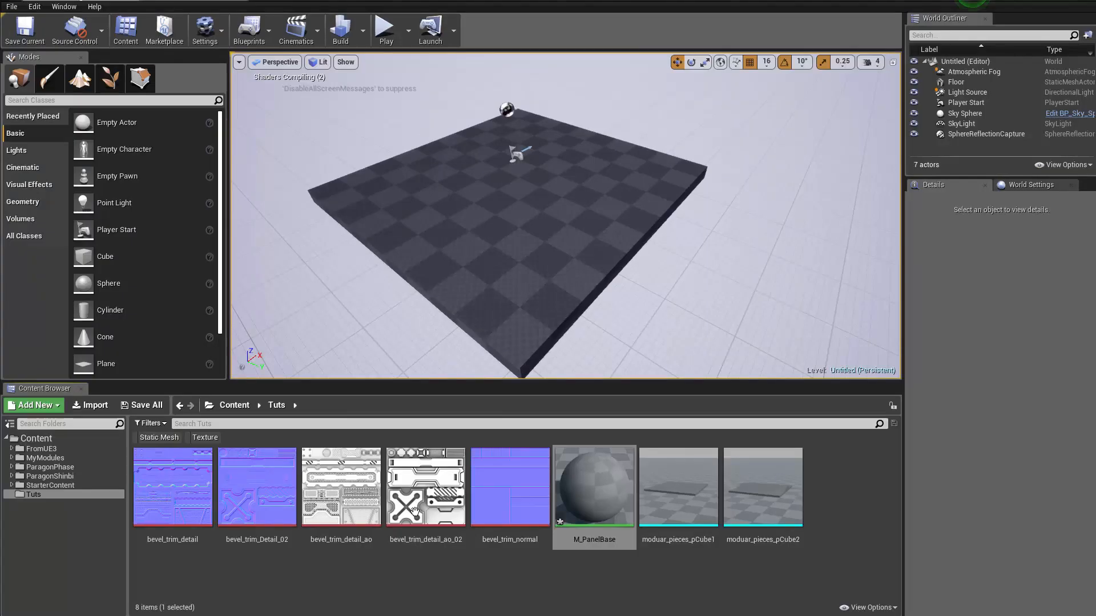
Add bevel_trim_Detail_02, bevel_trim_detail_ao_02 and bevel_trim_normal to the M_PanelBase graph as texture samples.
left_click(425, 502)
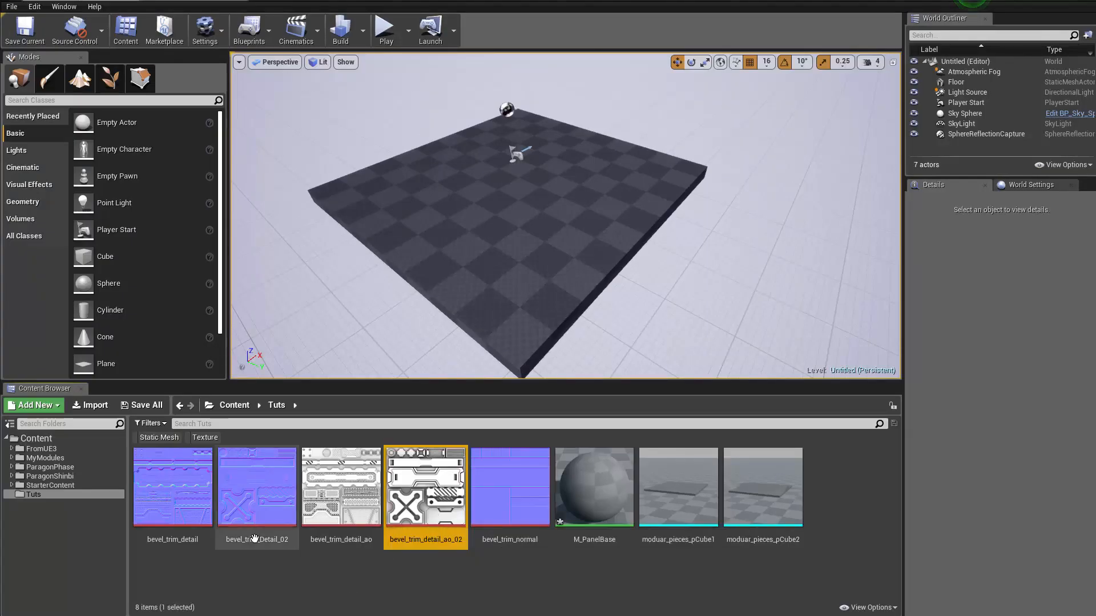
left_click(256, 494, "ctrl")
left_click(523, 502, "ctrl")
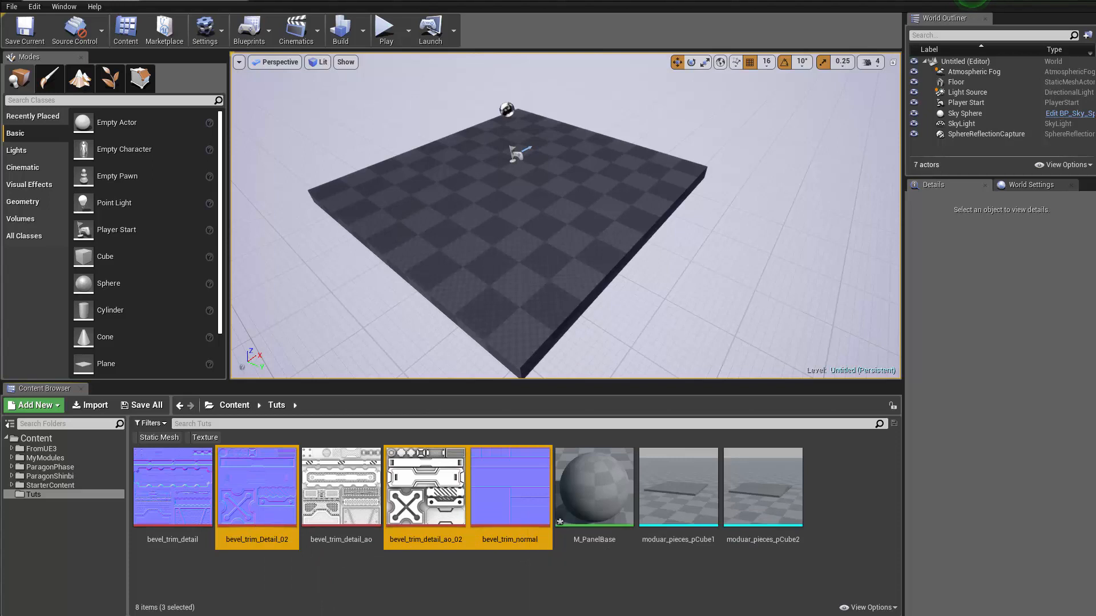
left_click_drag(524, 518, 485, 254)
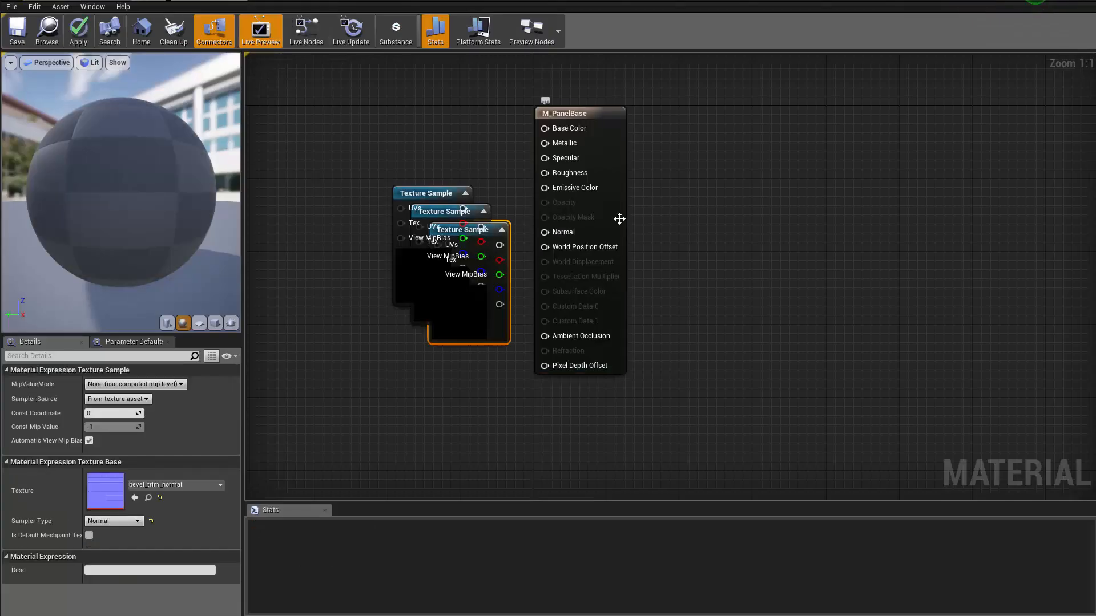
Spread out the overlapping texture samples and connect the bevel_trim_normal sample to the material's Normal input.
left_click_drag(473, 307, 496, 428)
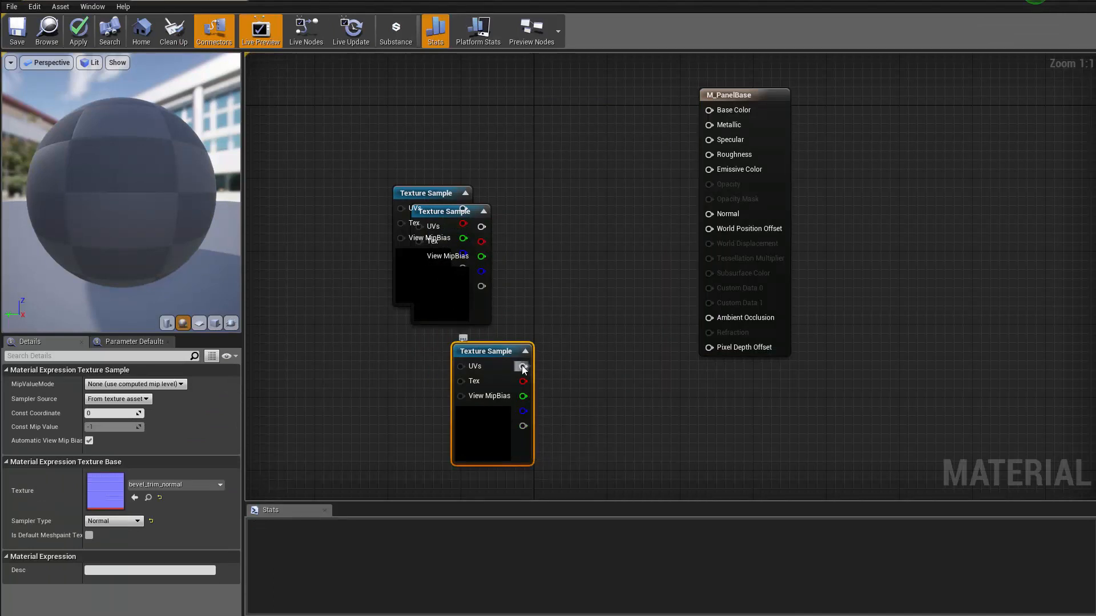
left_click_drag(523, 366, 710, 217)
left_click_drag(447, 284, 529, 248)
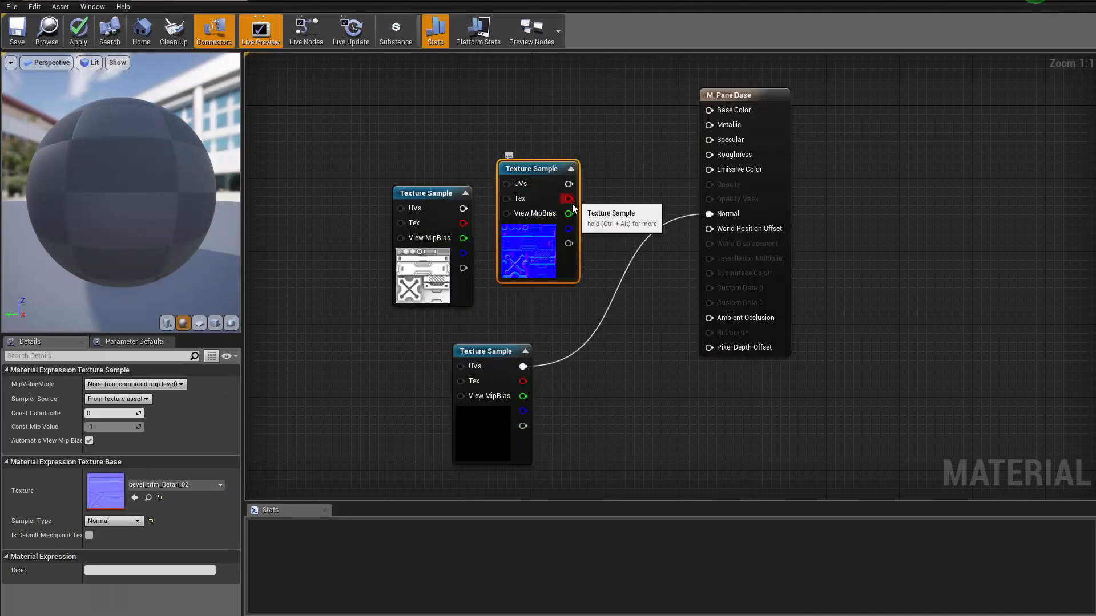
Connect the bevel_trim_Detail_02 sample to the material's Normal input and move the two normal map samples clear of the ambient occlusion sample.
left_click_drag(568, 183, 717, 211)
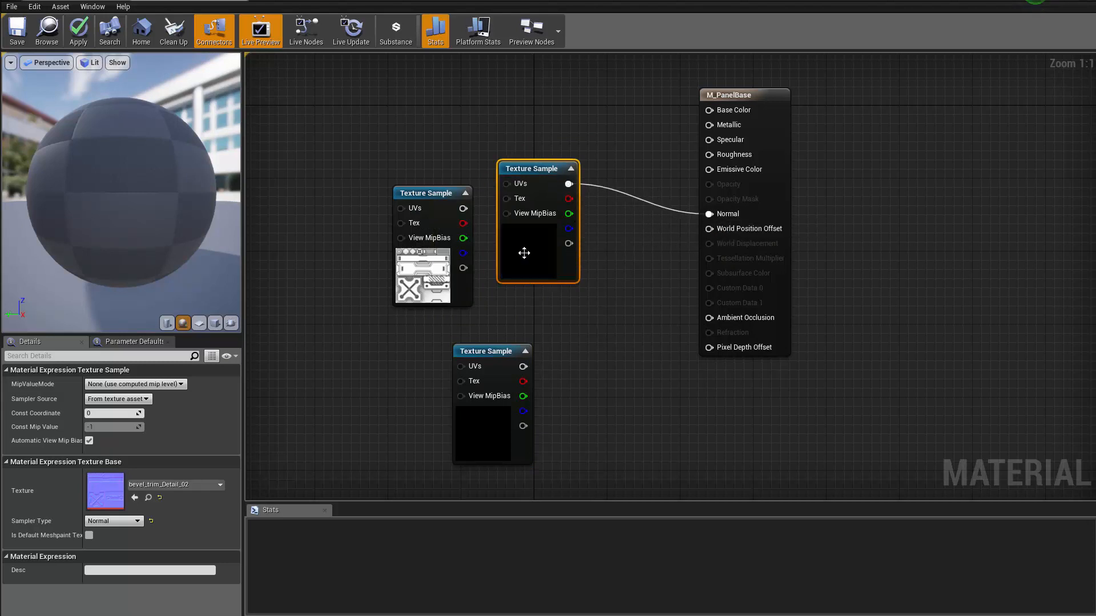
left_click_drag(523, 249, 542, 305)
left_click_drag(477, 426, 375, 416)
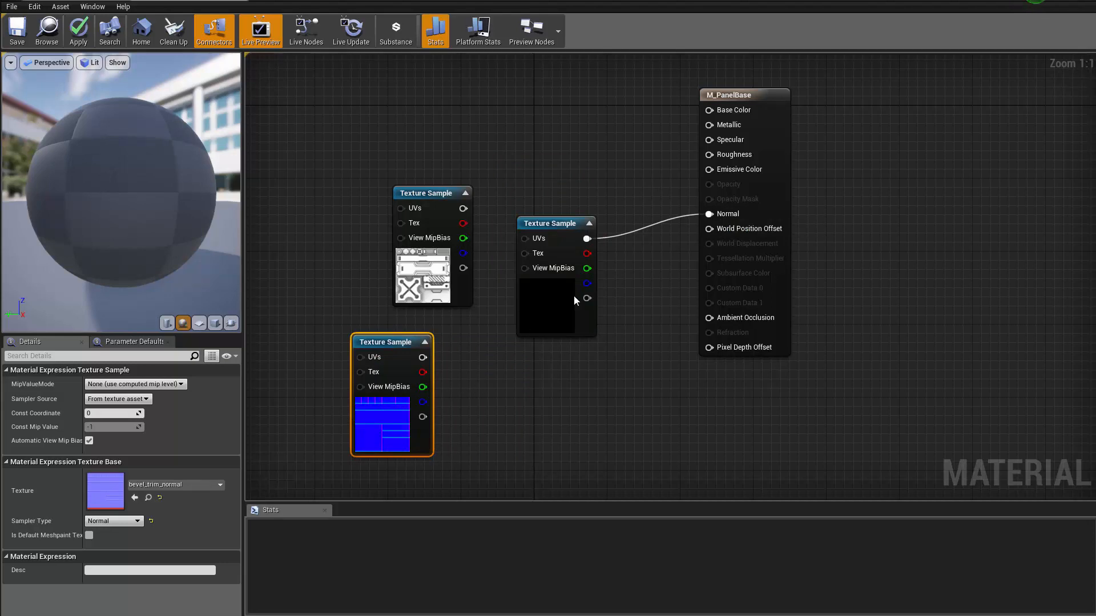
left_click_drag(573, 295, 493, 469)
left_click_drag(411, 429, 496, 339)
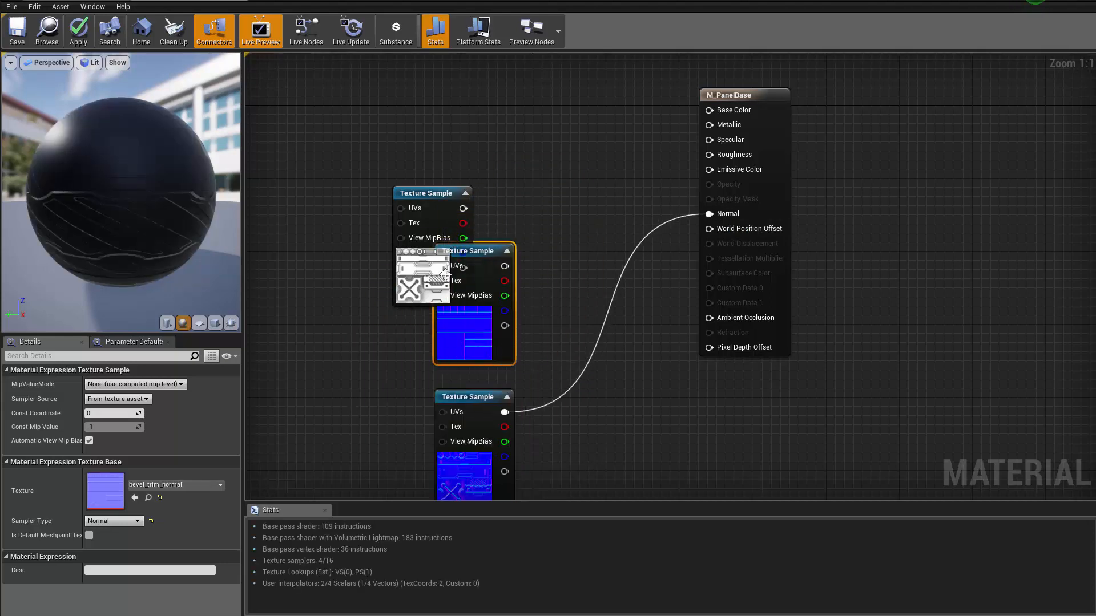
left_click_drag(445, 275, 507, 358)
Connect the bevel_trim_detail_ao_02 sample to the Ambient Occlusion input and move it well below the normal map samples.
left_click_drag(446, 246, 478, 166)
left_click_drag(495, 129, 711, 318)
left_click_drag(475, 165, 541, 348)
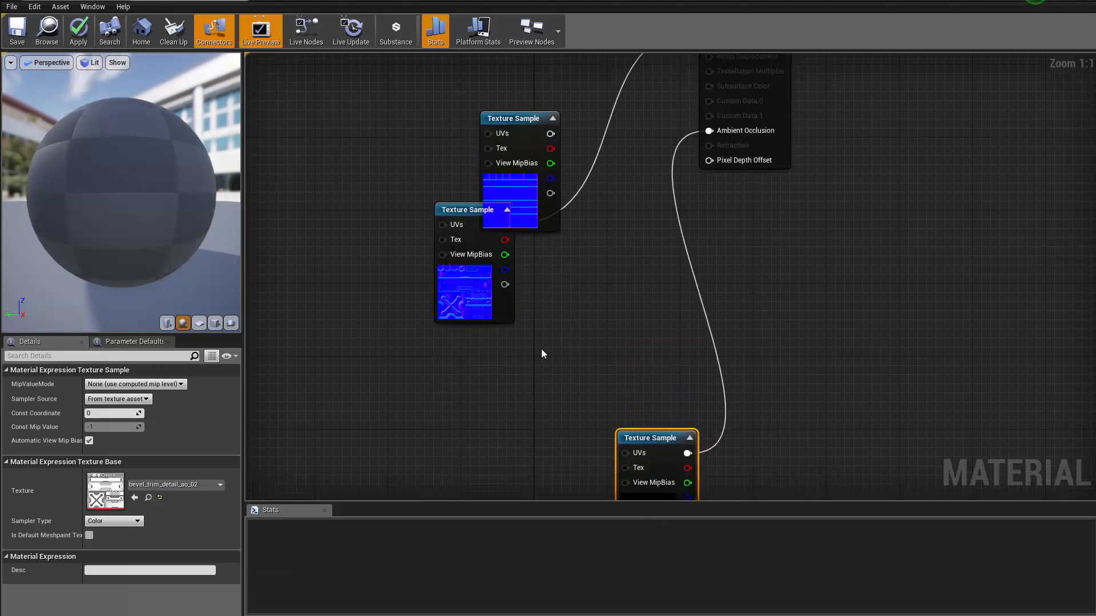
Line up the two normal map samples in a column, with bevel_trim_normal directly above bevel_trim_Detail_02.
right_click_drag(553, 281, 669, 421)
left_click_drag(631, 344, 567, 268)
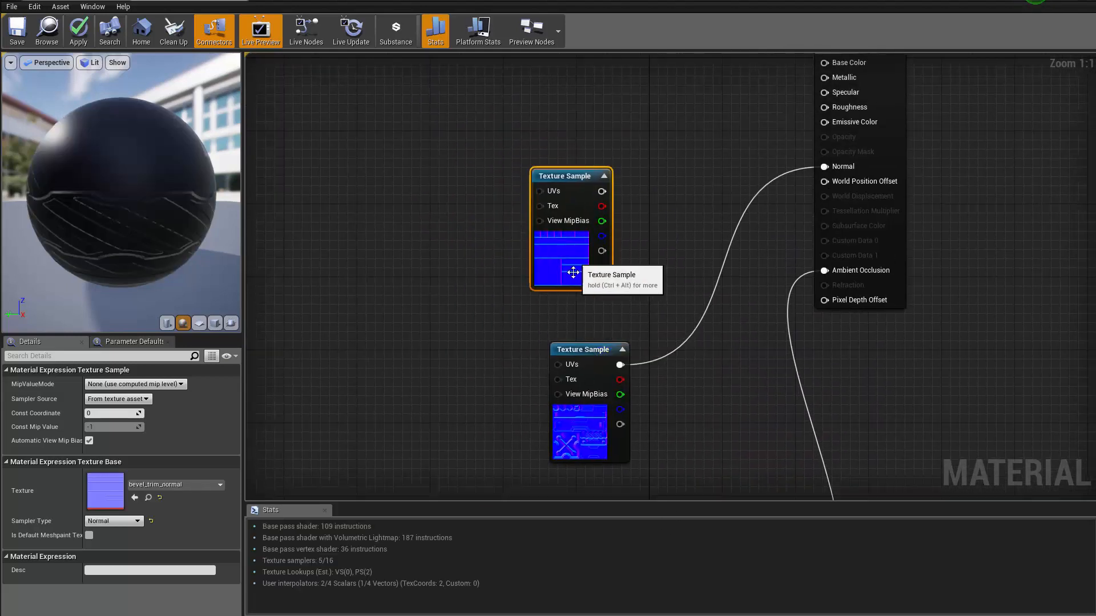
left_click_drag(596, 432, 558, 386)
left_click_drag(564, 274, 555, 247)
left_click_drag(565, 403, 565, 385)
mouse_move(583, 259)
left_mouse_down()
mouse_move(565, 249)
mouse_move(587, 245)
left_mouse_up()
left_click(586, 242)
left_click(630, 223)
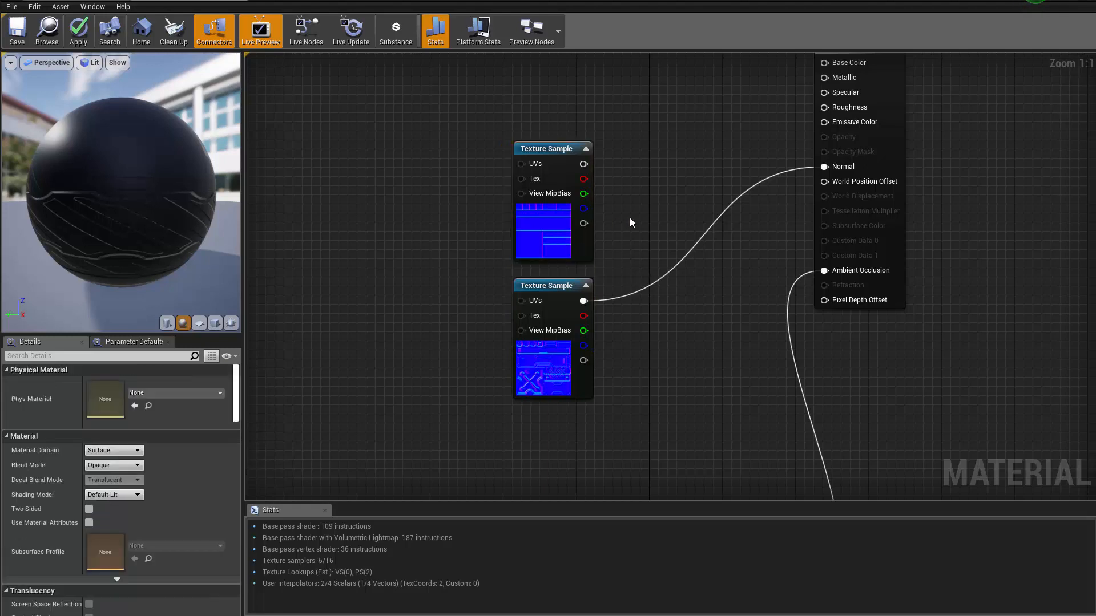
Add a BlendAngleCorrectedNormals node between the two normal map samples and the material node.
right_click(629, 219)
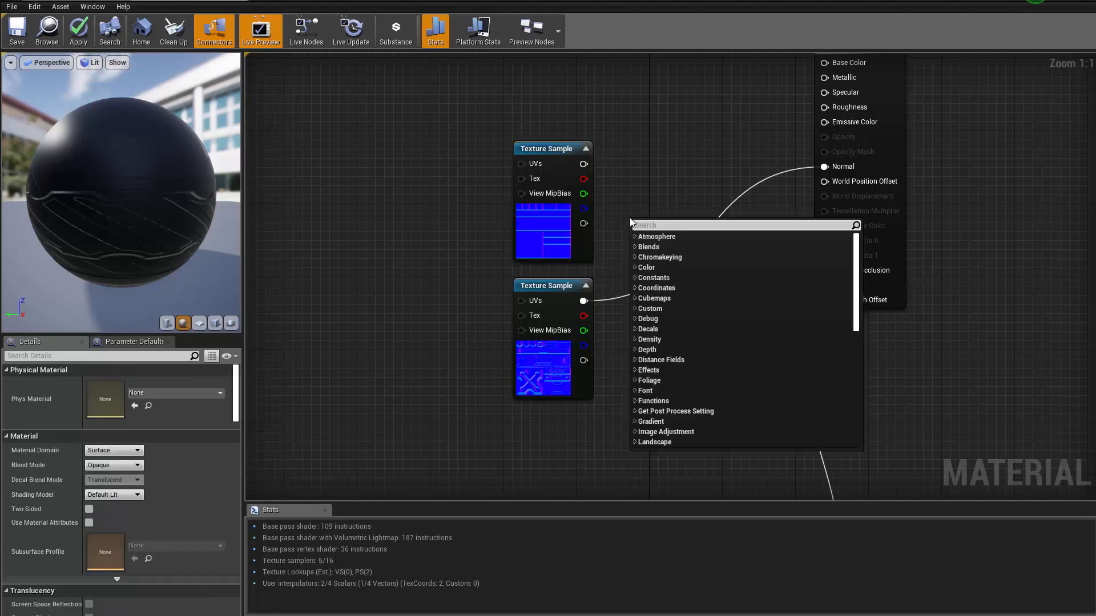
scroll(630, 221, "down", 10)
scroll(631, 222, "up", 3)
scroll(630, 222, "down", 6)
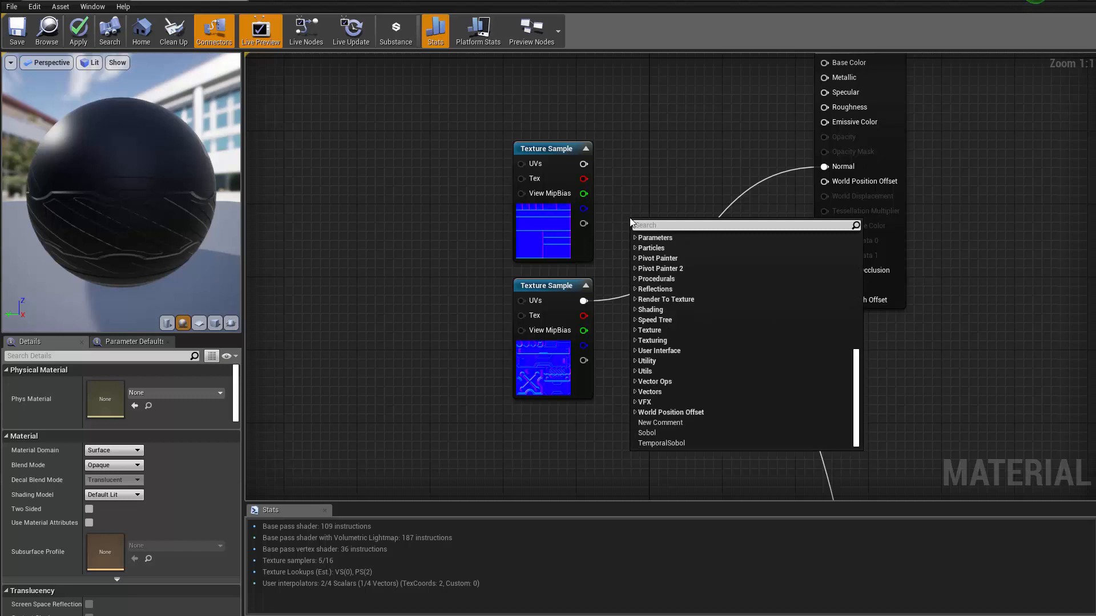
type("Blen")
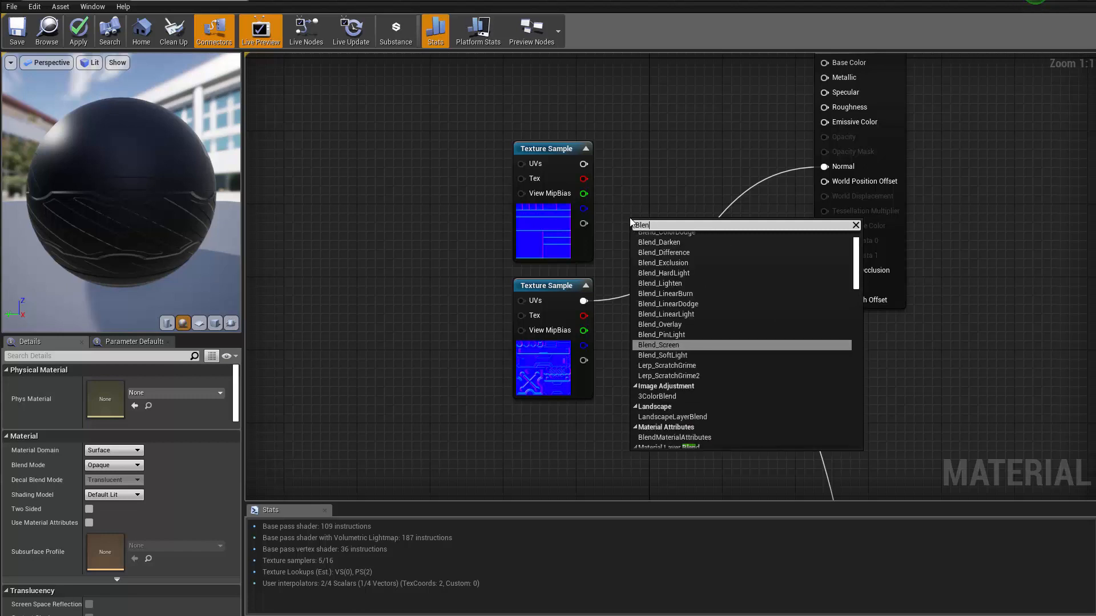
type("d cor")
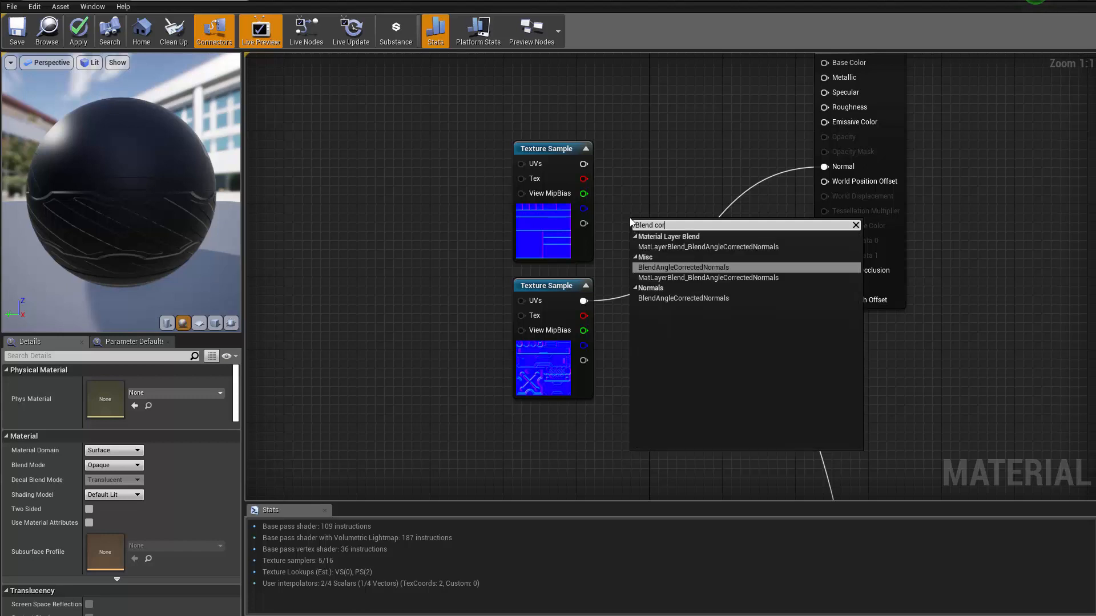
left_click(694, 267)
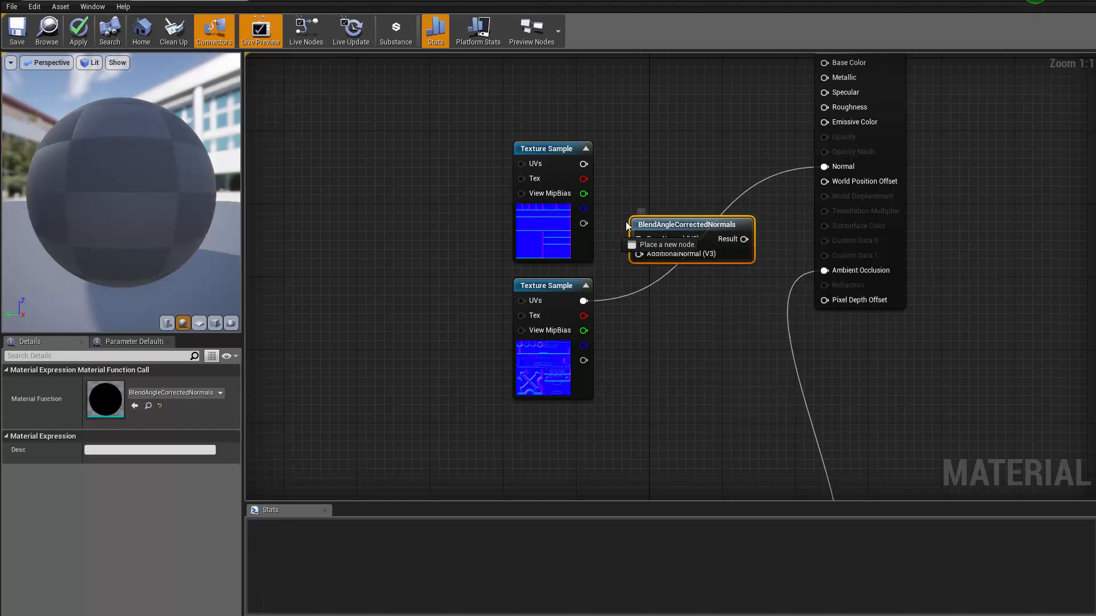
Feed bevel_trim_normal into BaseNormal and bevel_trim_Detail_02 into AdditionalNormal, and connect the blend Result to the material's Normal input.
left_click_drag(639, 239, 583, 164)
left_click_drag(638, 254, 583, 301)
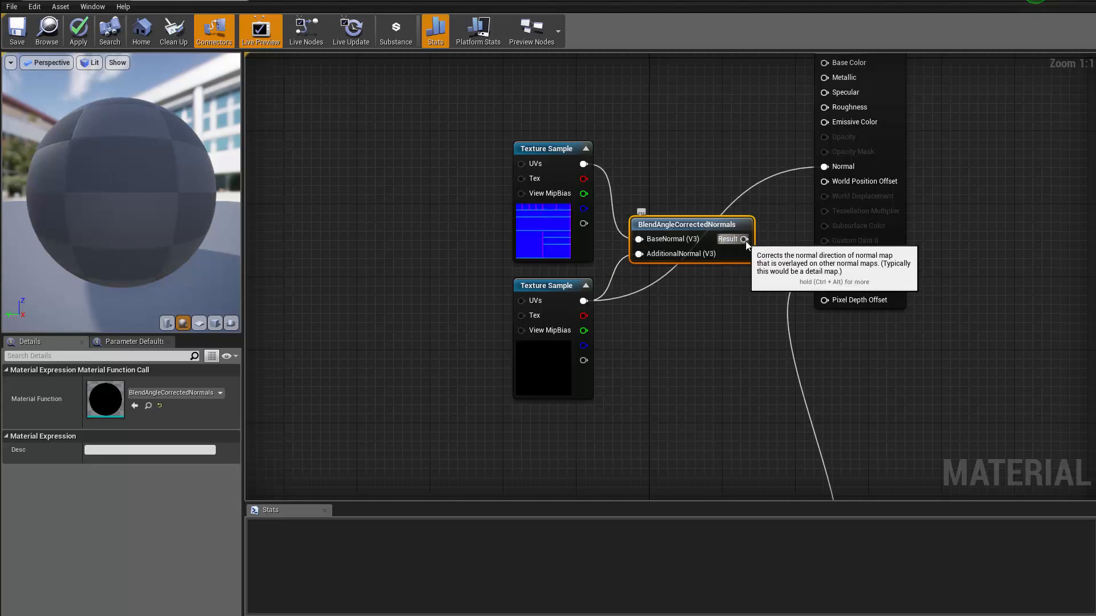
left_click_drag(744, 239, 825, 167)
Move the bevel_trim_detail_ao_02 sample directly beneath the two normal map samples.
scroll(588, 388, "down", 1)
right_click_drag(672, 415, 711, 245)
left_click_drag(780, 431, 603, 317)
right_click_drag(604, 321, 638, 445)
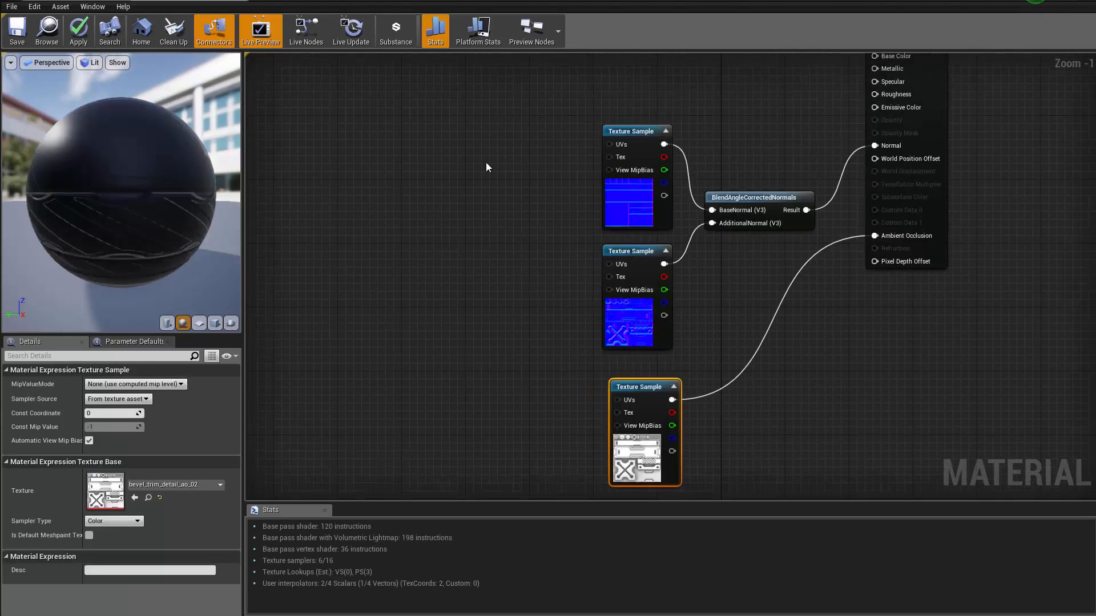
Convert all three texture samples to parameters and name the bevel_trim_normal parameter Base_Trim_Normal.
left_click_drag(485, 162, 622, 452)
right_click(635, 331)
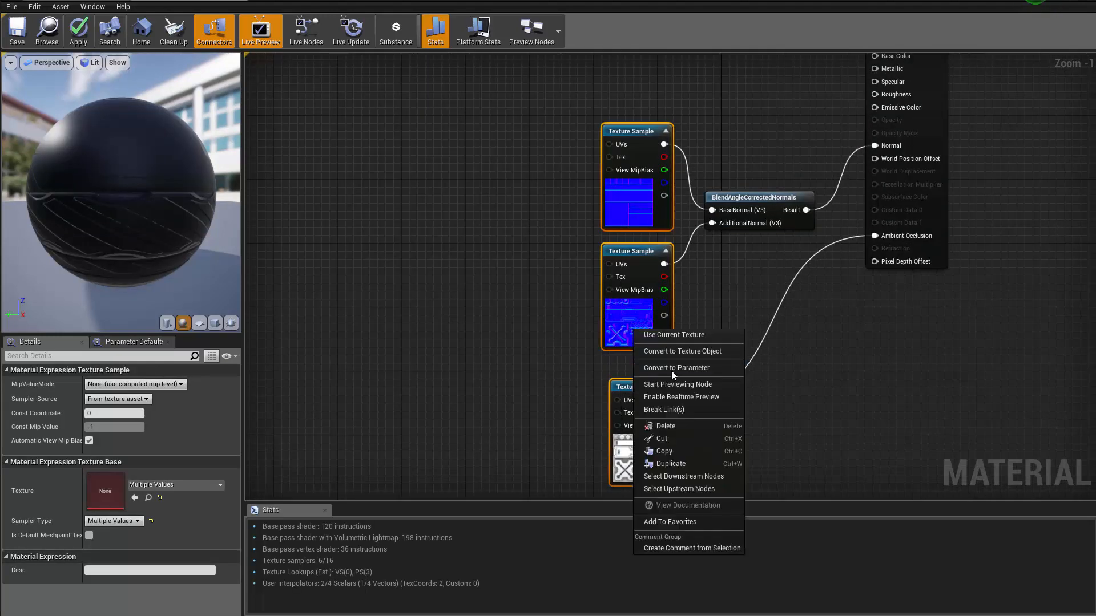
left_click(696, 368)
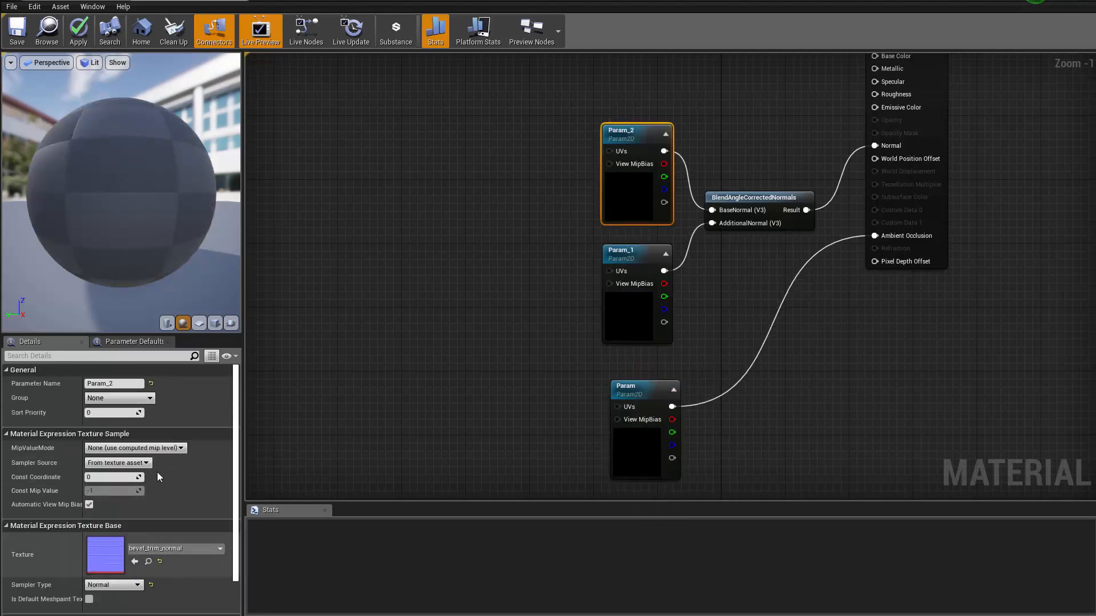
left_click(114, 383)
type("Base_Tri")
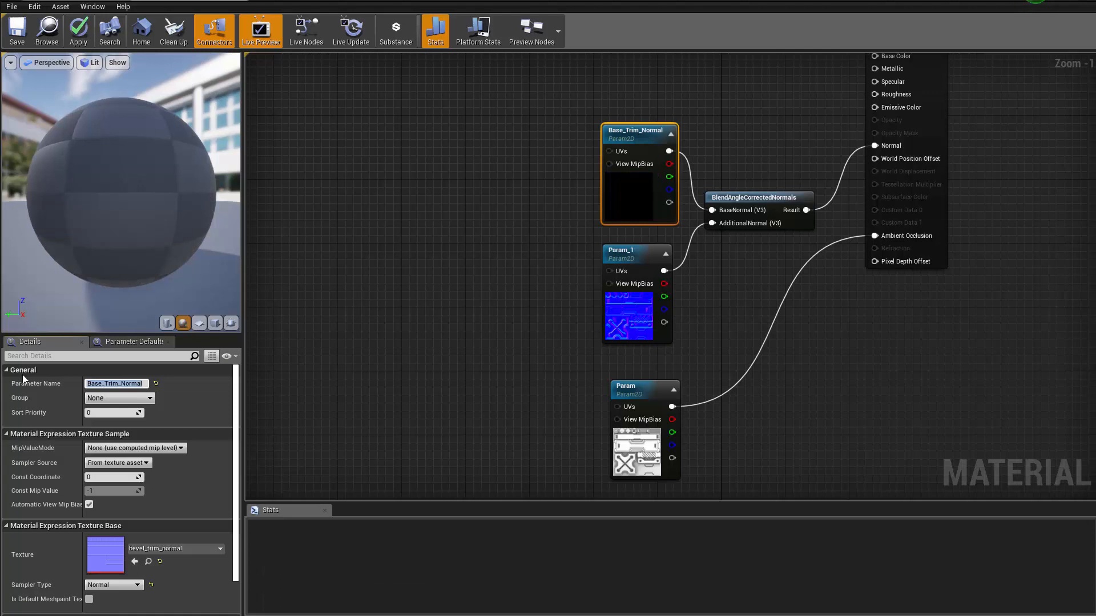
Rename the bevel_trim_Detail_02 texture parameter to Detailed_Normal.
left_click(628, 308)
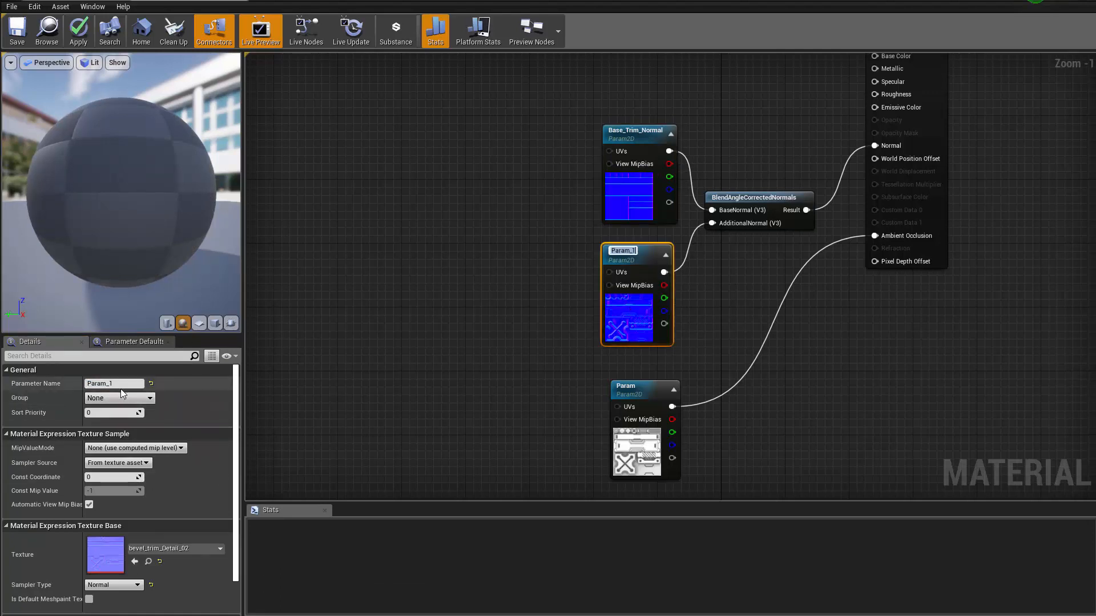
left_click(121, 387)
type("Deta")
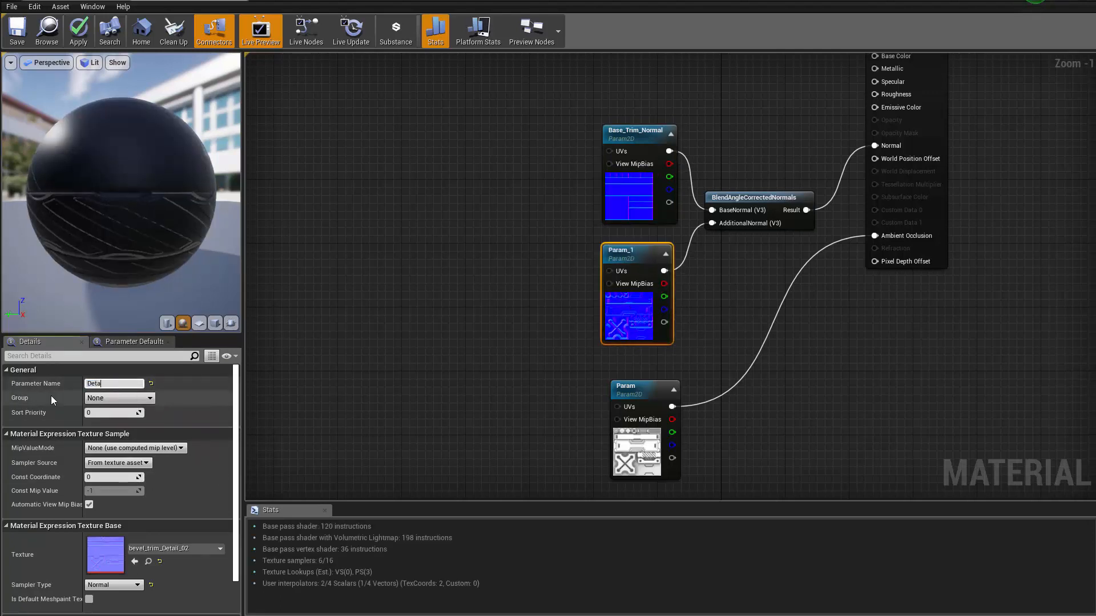
type("iled_Normal")
key("Return")
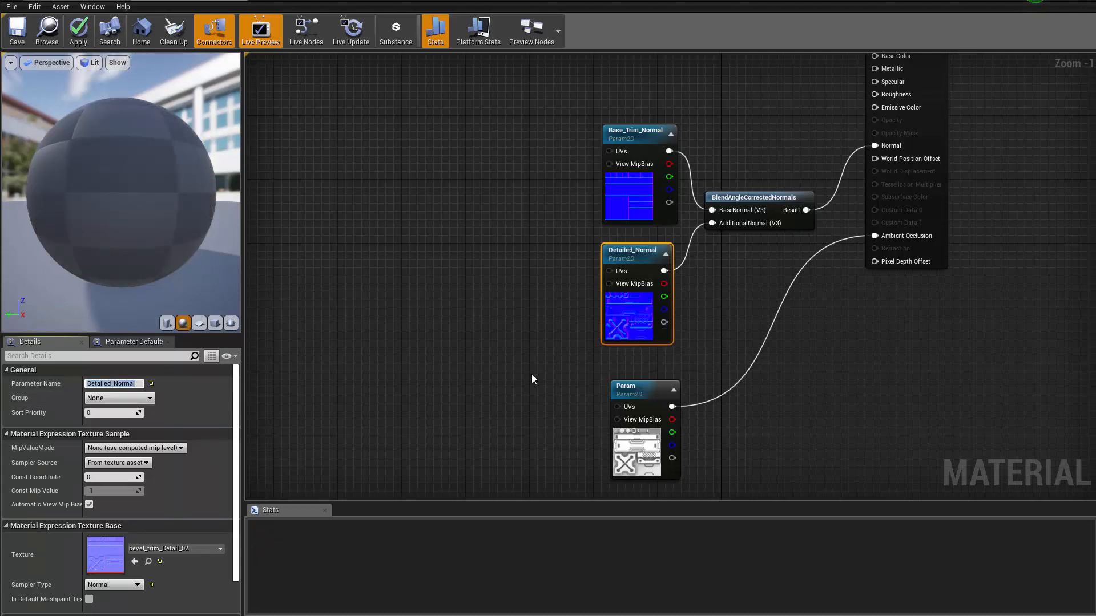
Rename the bevel_trim_detail_ao_02 texture parameter to AO.
right_click_drag(583, 224, 555, 128)
left_click(559, 251)
left_click(613, 341)
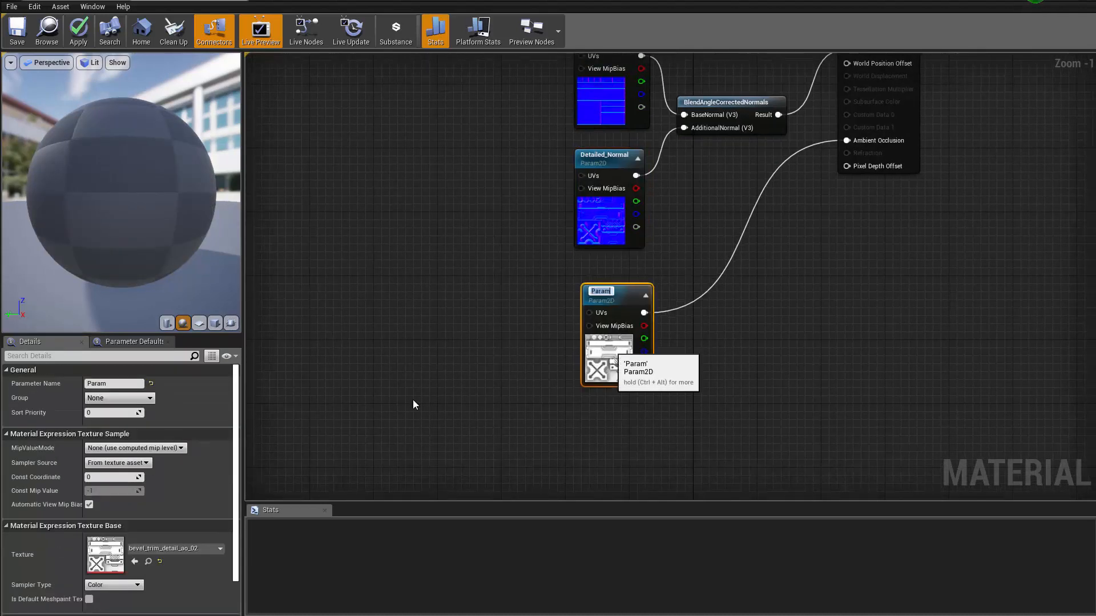
left_click(127, 384)
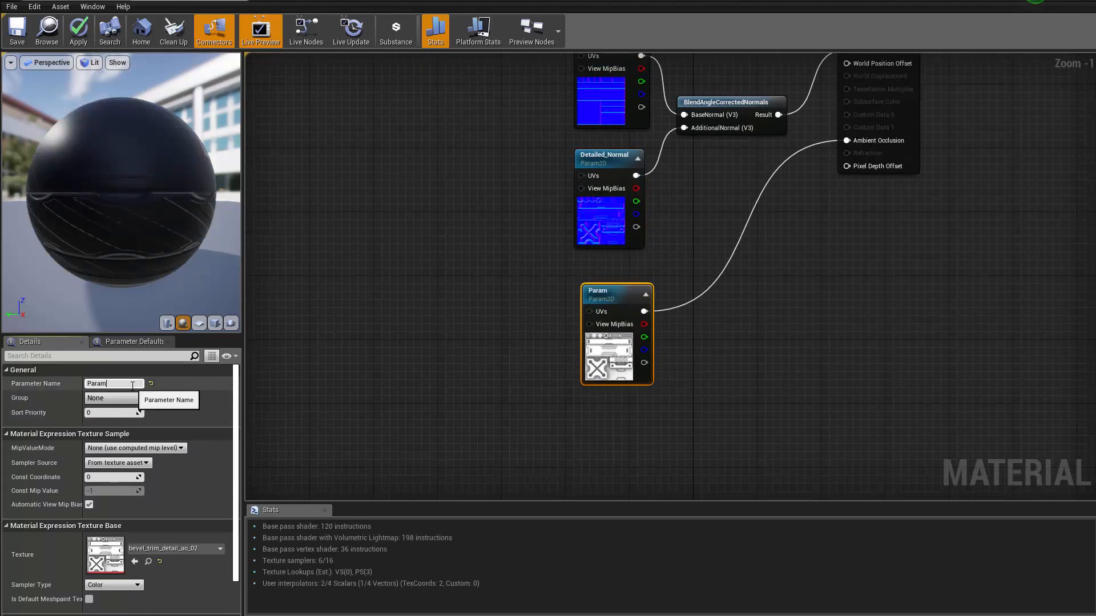
key("Return")
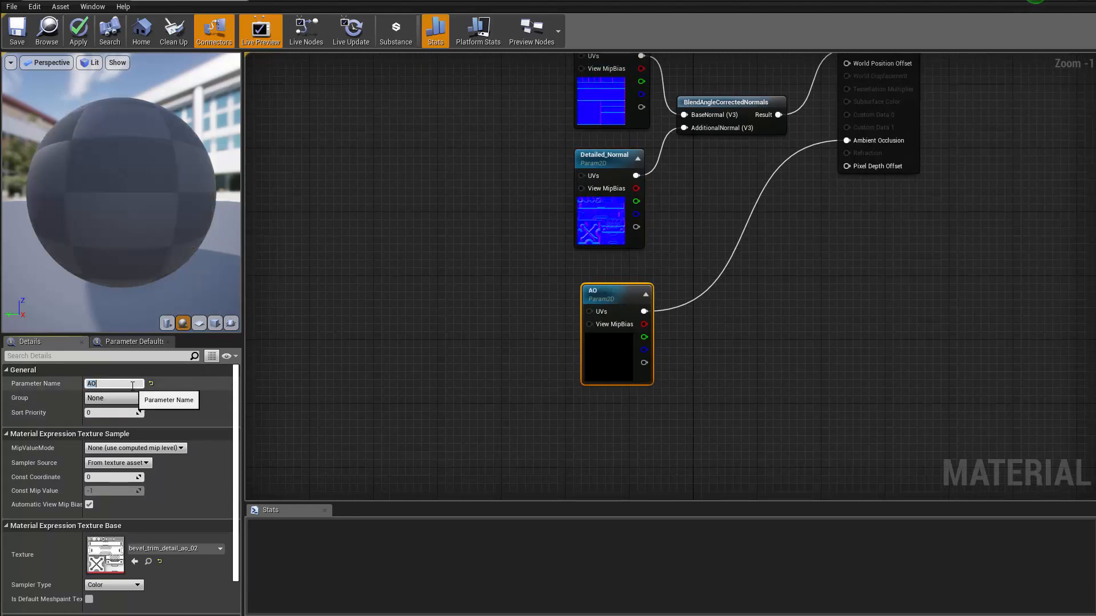
Add a vector parameter above the Base_Trim_Normal node and connect it to the material's Base Color input.
right_click_drag(510, 167, 440, 405)
left_click(521, 190)
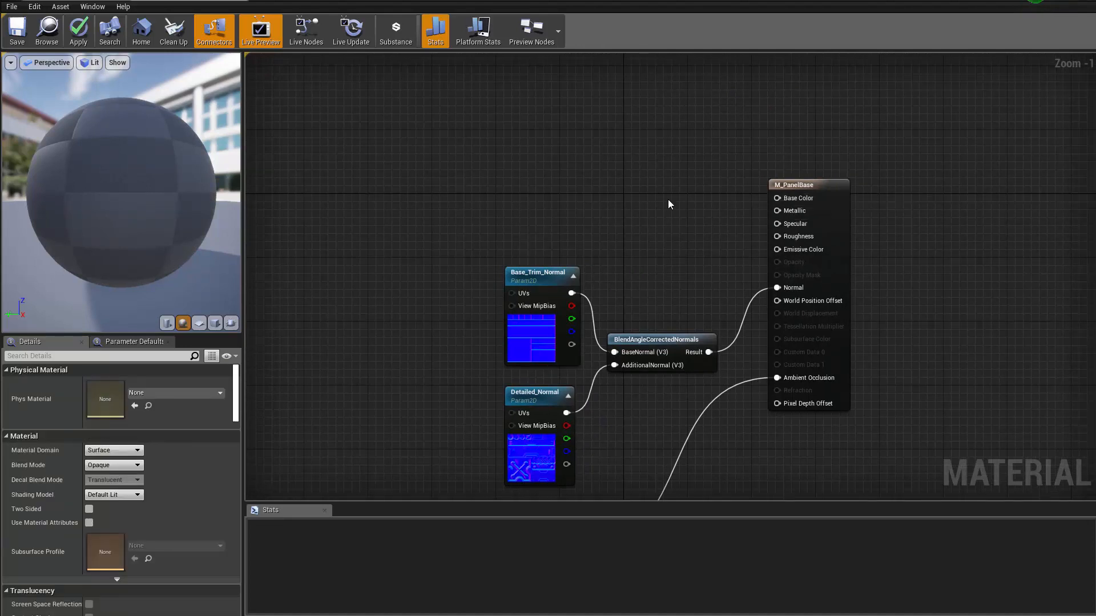
scroll(589, 188, "up", 1)
right_click_drag(588, 188, 578, 235)
key("ctrl+z")
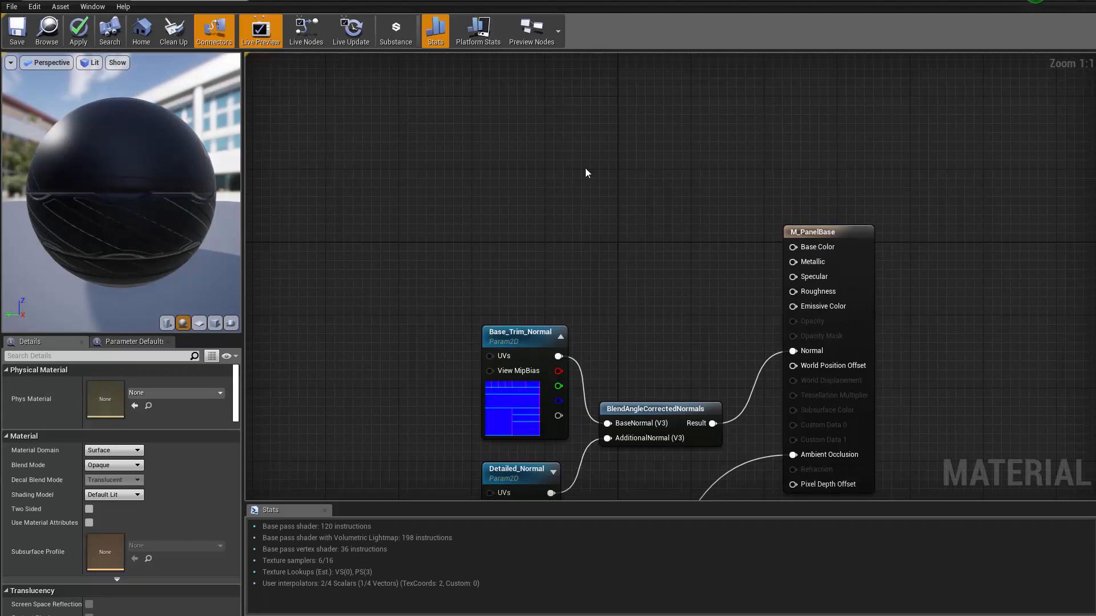
left_click(567, 177)
left_click_drag(638, 209, 804, 247)
left_click_drag(611, 231, 607, 232)
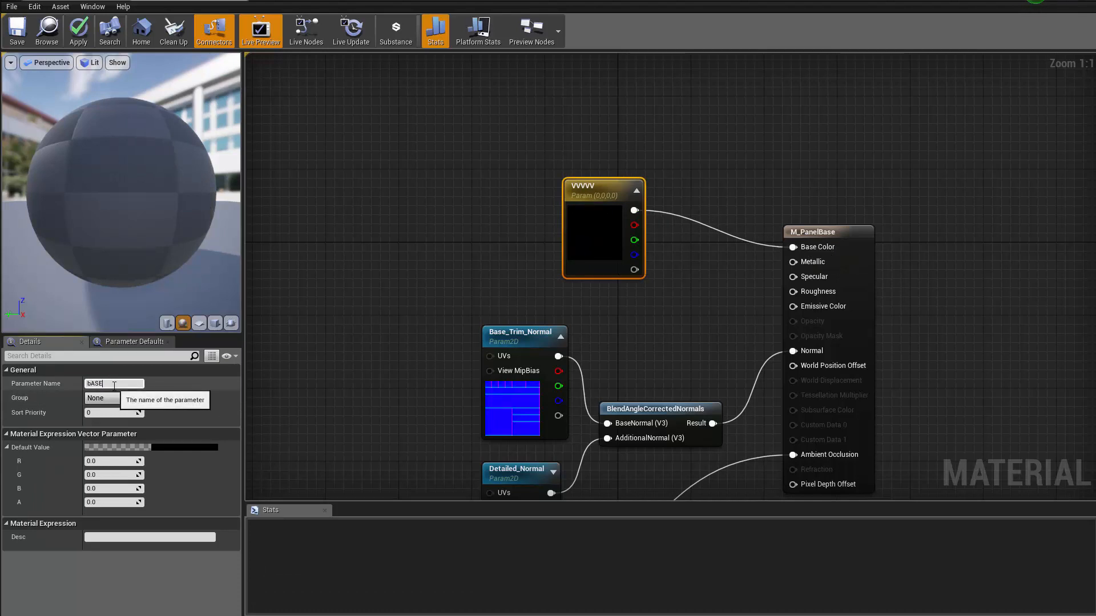
Name the vector parameter BaseColor and line it up above the Base_Trim_Normal node.
key("BackSpace")
key("BackSpace")
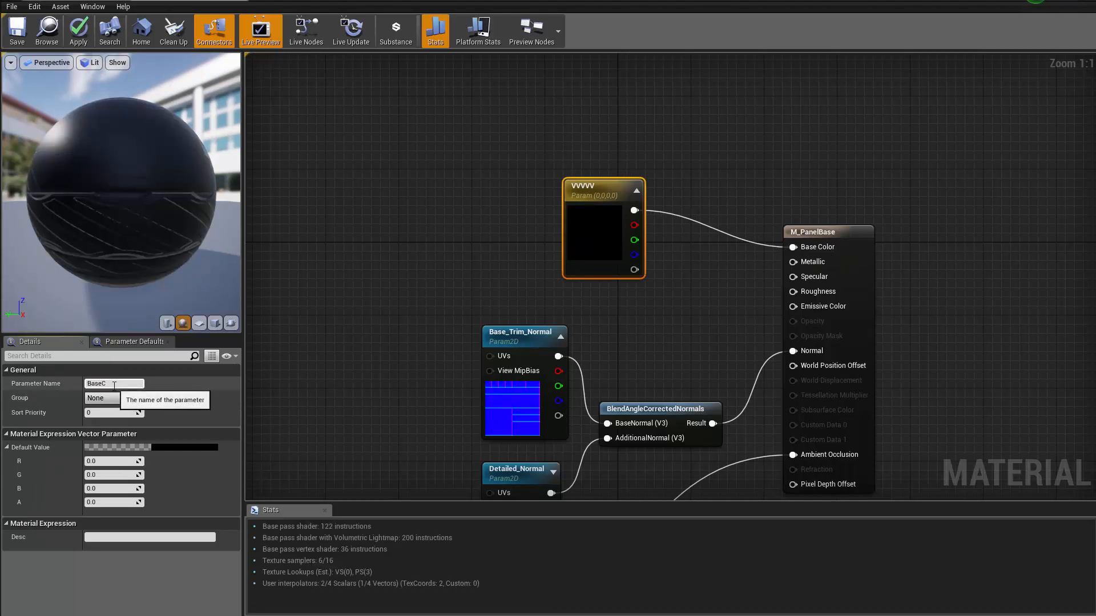
type("or")
key("Return")
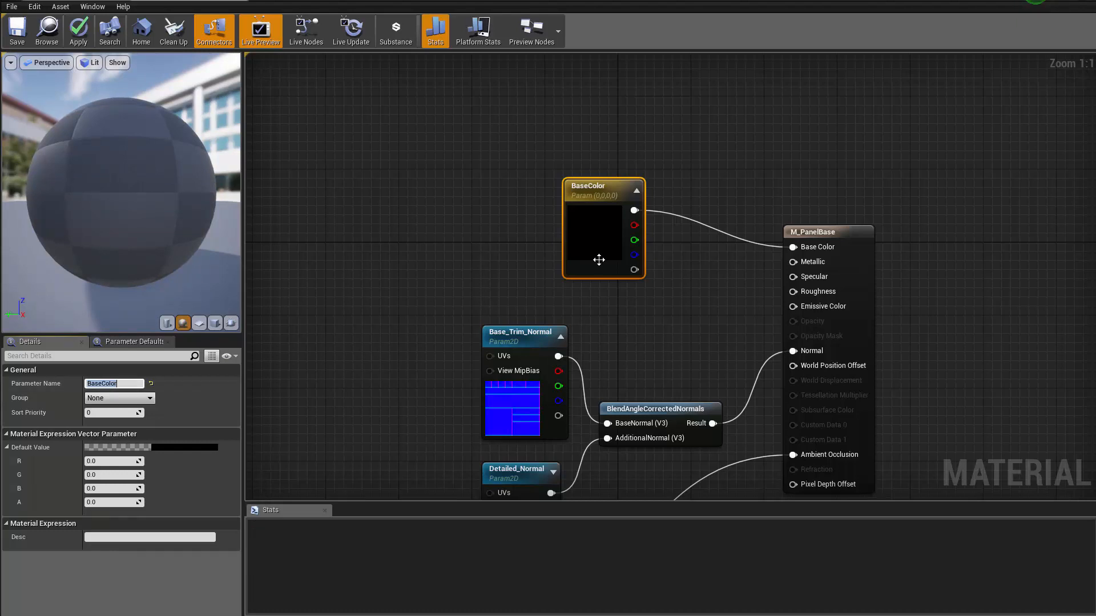
left_click_drag(599, 262, 526, 243)
Add two scalar parameters, one above the other, between the BaseColor parameter and the material node.
right_click_drag(630, 290, 683, 195)
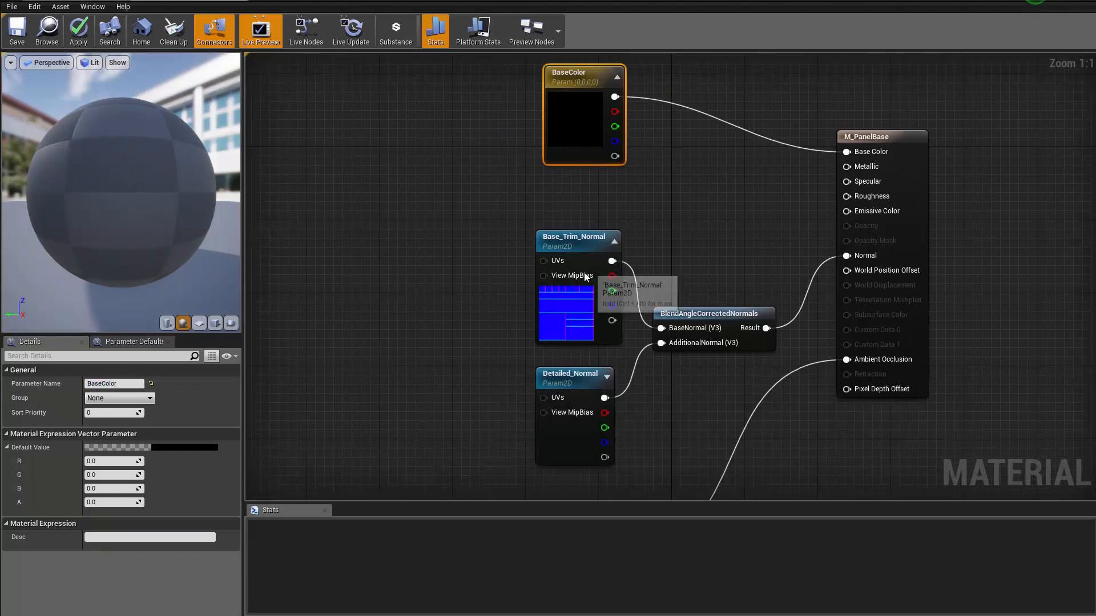
left_click(696, 153)
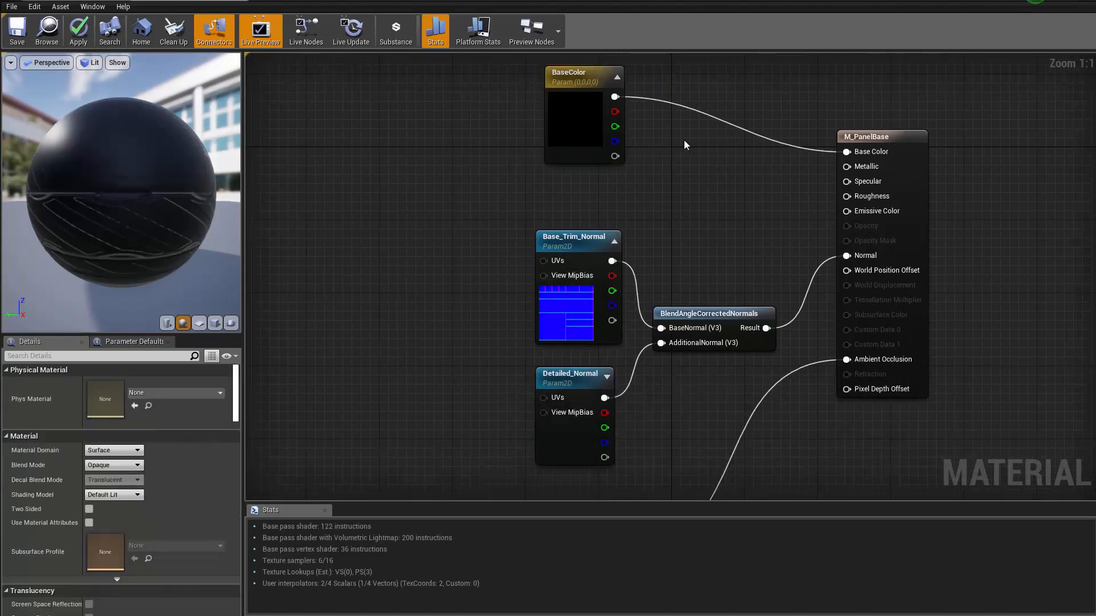
key("s")
left_click(684, 139)
type("s")
left_click(695, 216)
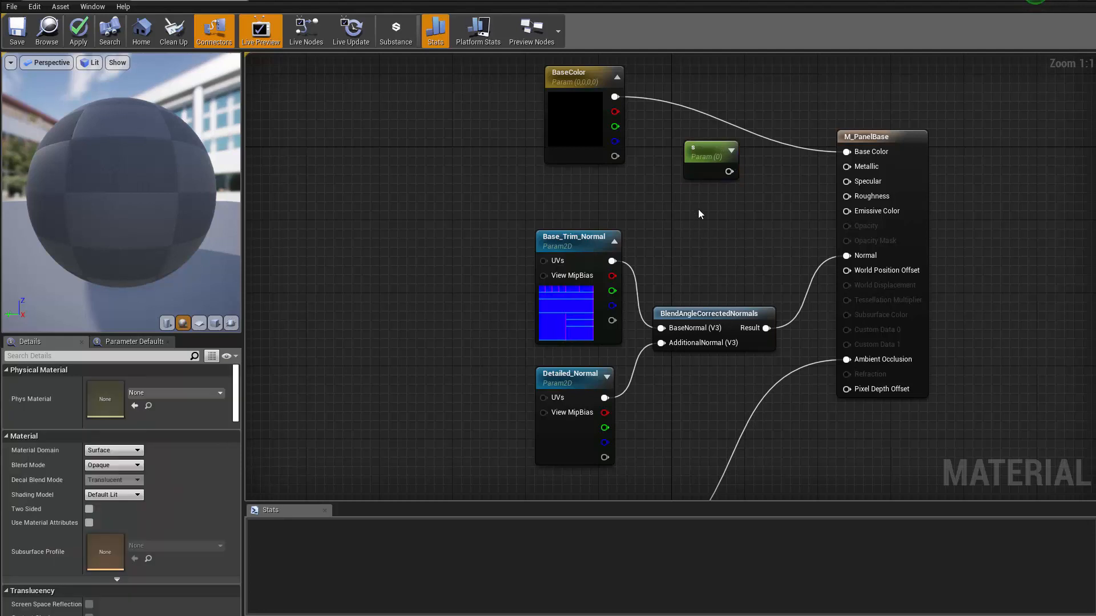
key("s")
left_click(698, 209)
left_click(764, 205)
Connect the upper scalar parameter to the Metallic input and the lower one to the Roughness input.
left_click(731, 150)
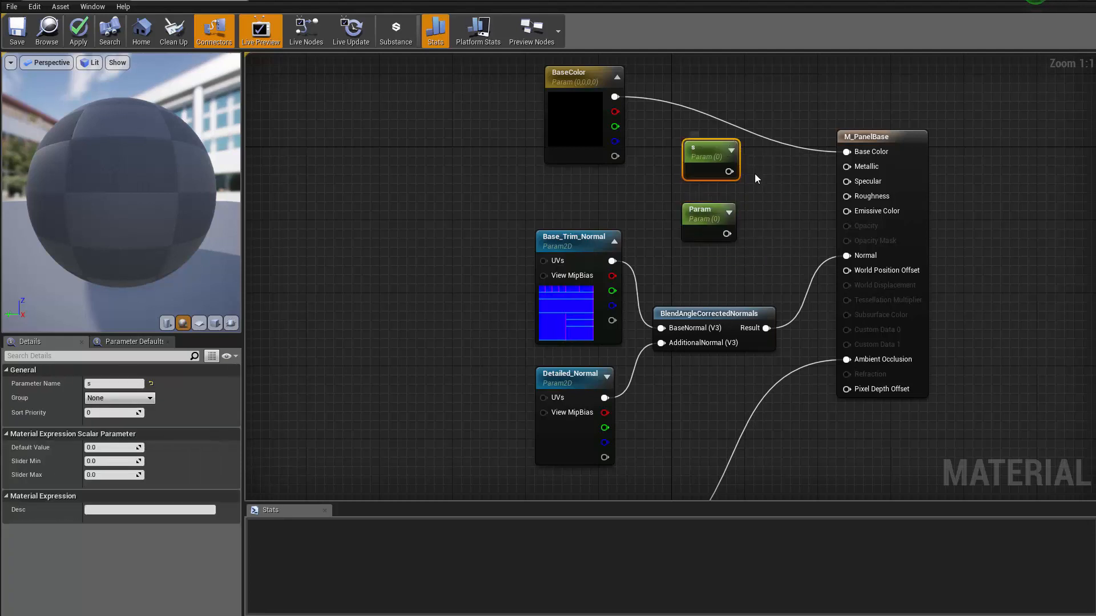
left_click(754, 174)
left_click_drag(729, 171, 847, 166)
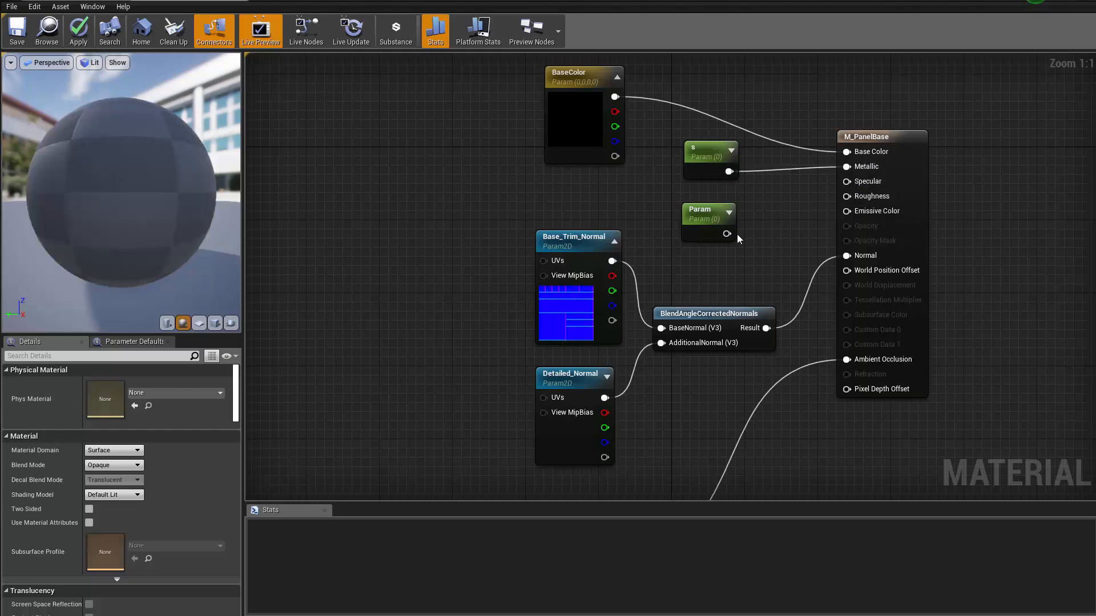
left_click_drag(727, 233, 854, 197)
Rename the scalar parameter that feeds the Metallic input to metalic.
left_click(691, 170)
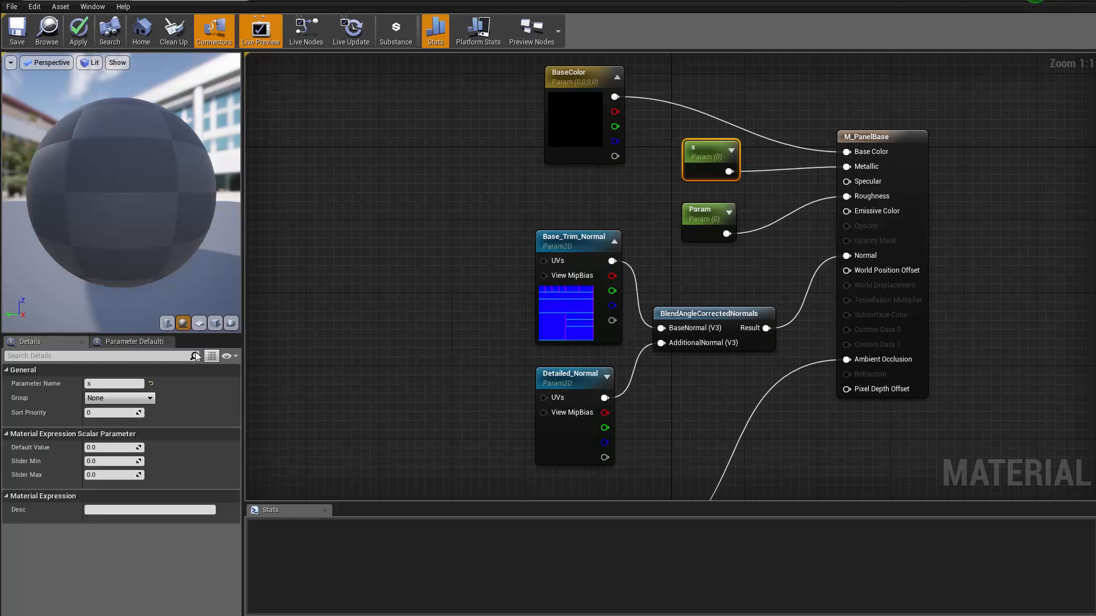
left_click(132, 384)
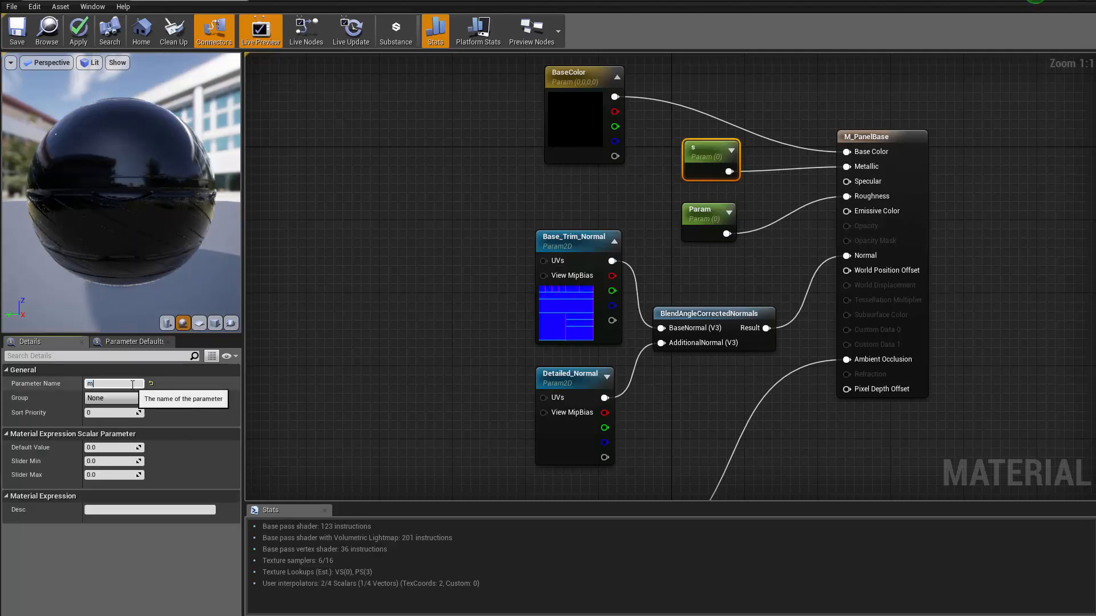
type("metalic")
key("Return")
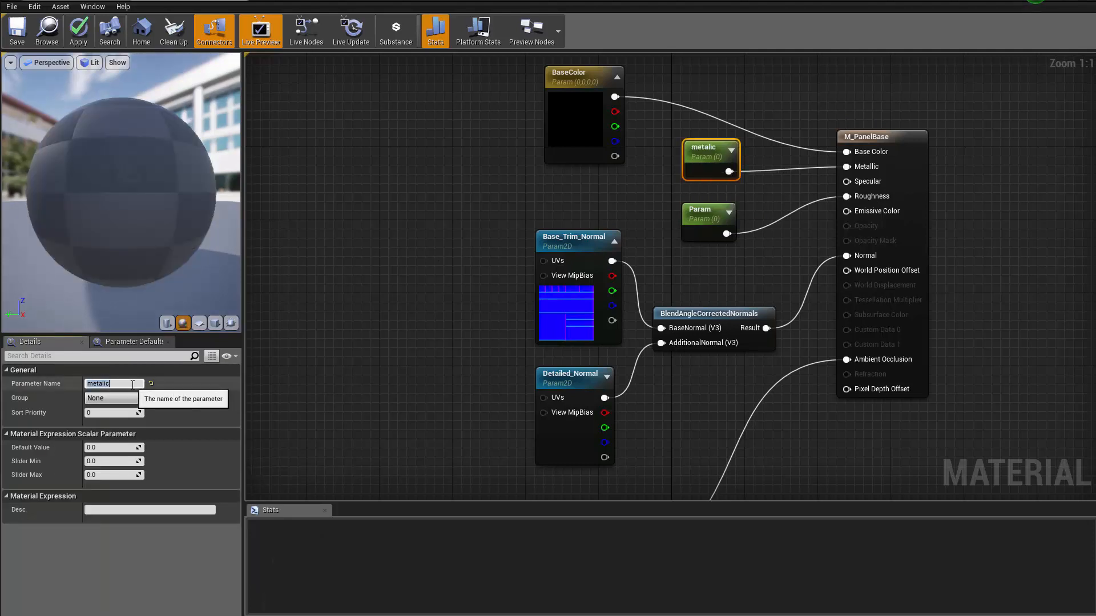
Rename the scalar parameter that feeds the Roughness input to roughness.
left_click(727, 222)
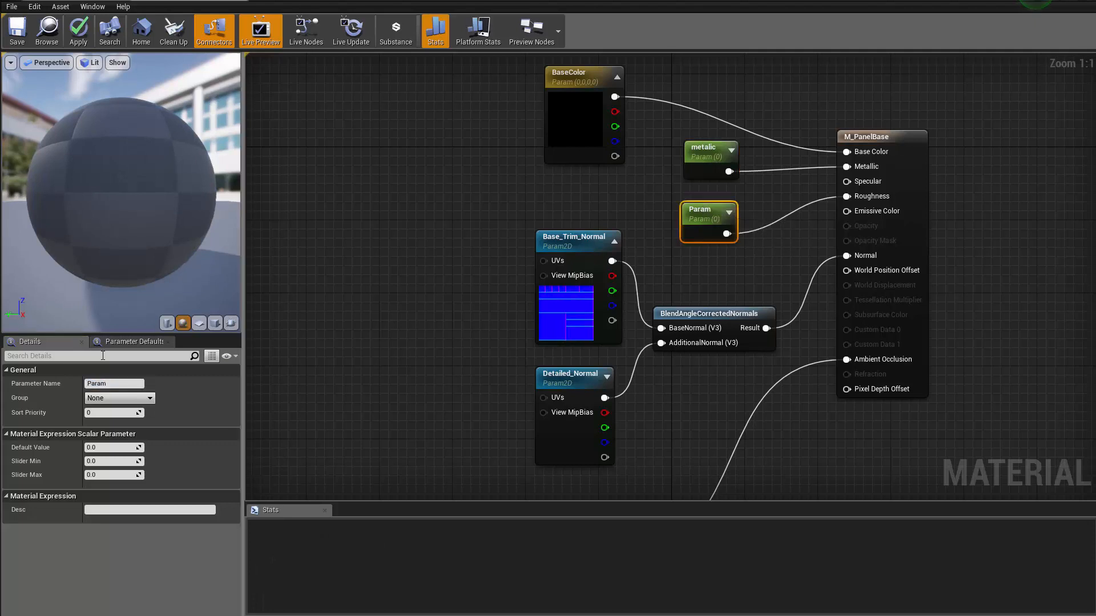
left_click(117, 383)
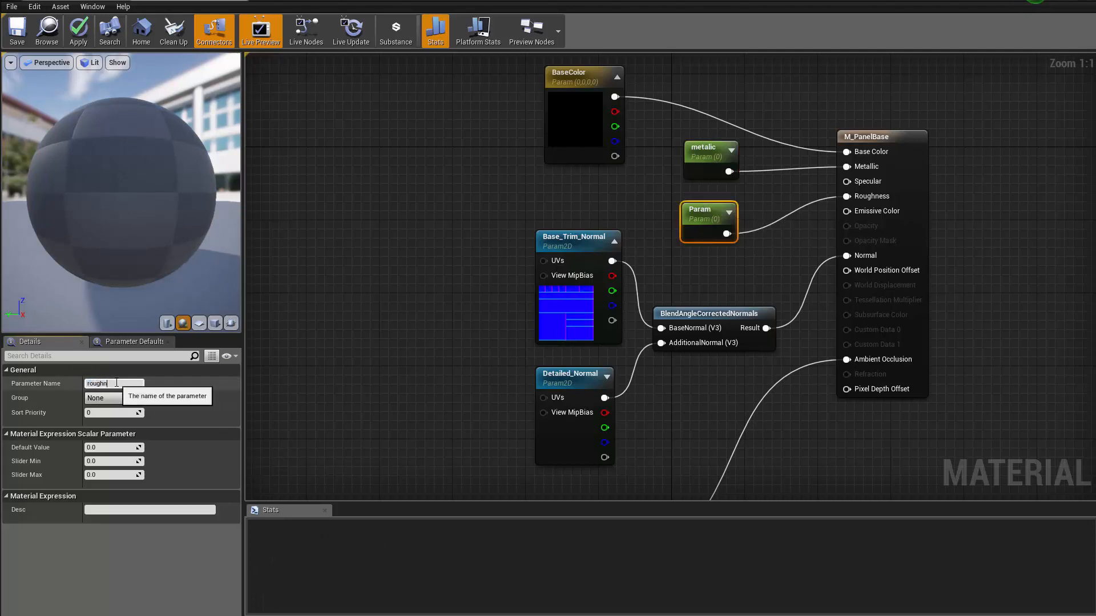
type("roughness")
key("Return")
Change the name of the metalic parameter to 0.5 and set the roughness parameter's default value to 0.3.
left_click(692, 147)
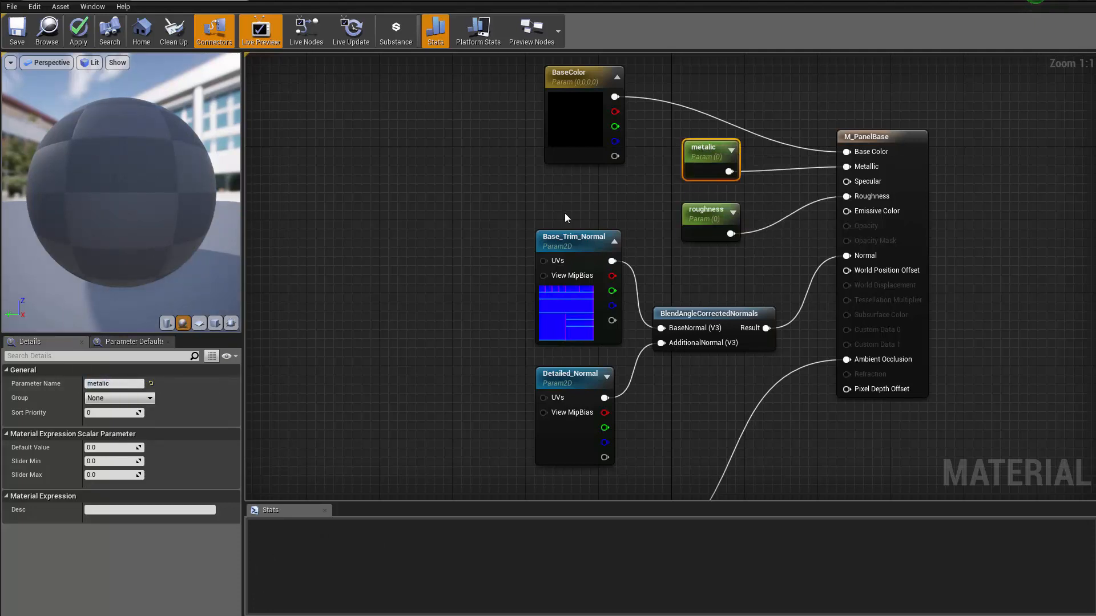
left_click(130, 380)
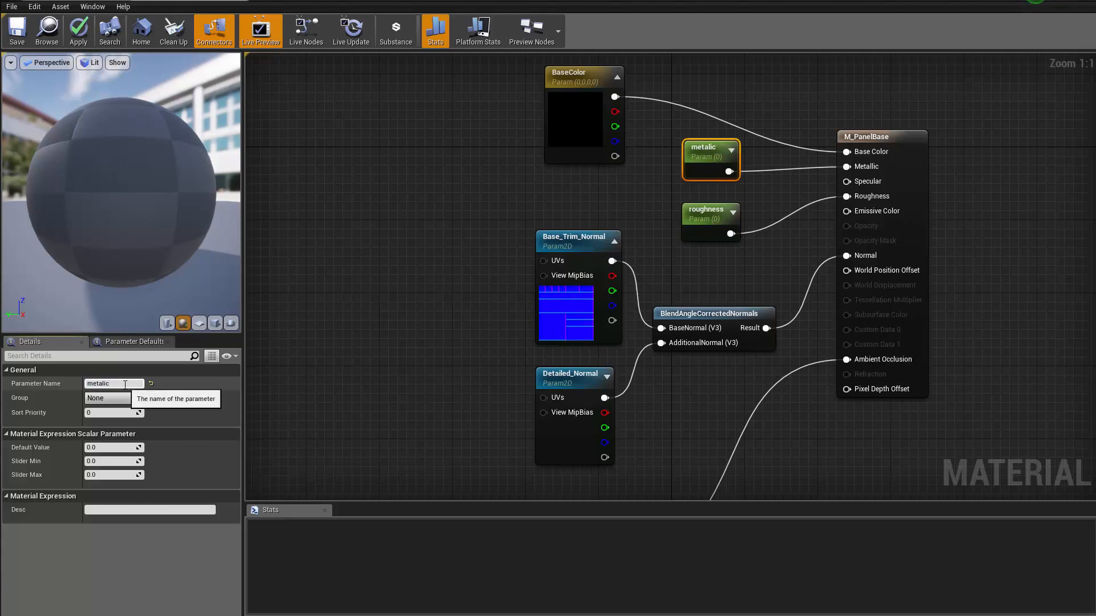
type("0.5")
key("Return")
left_click(708, 214)
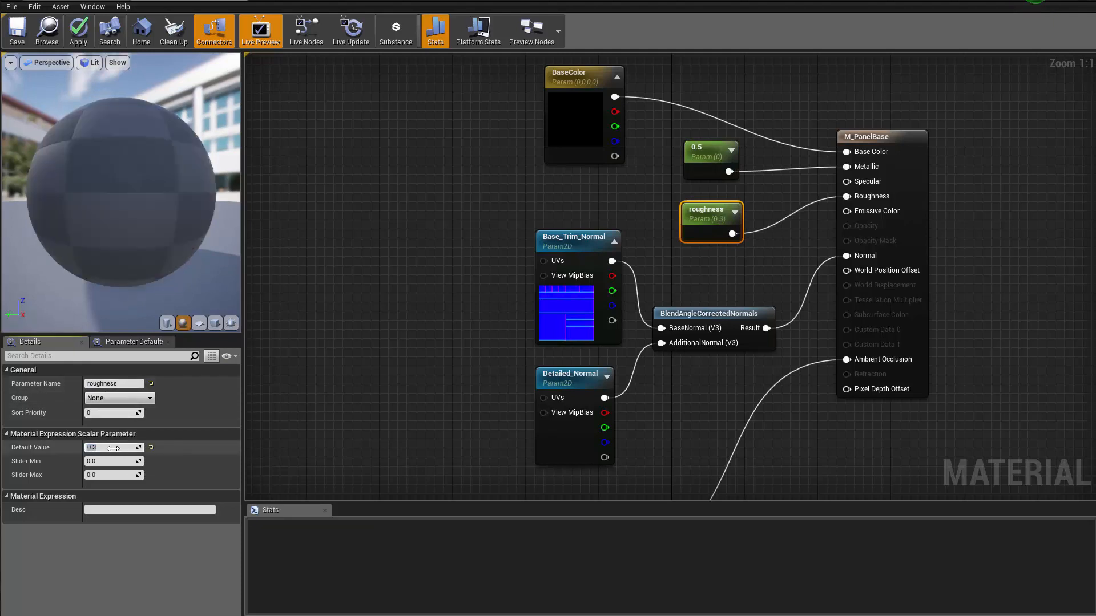
Set the BaseColor parameter's default colour to a neutral grey with R, G and B at 0.333333.
double_click(576, 126)
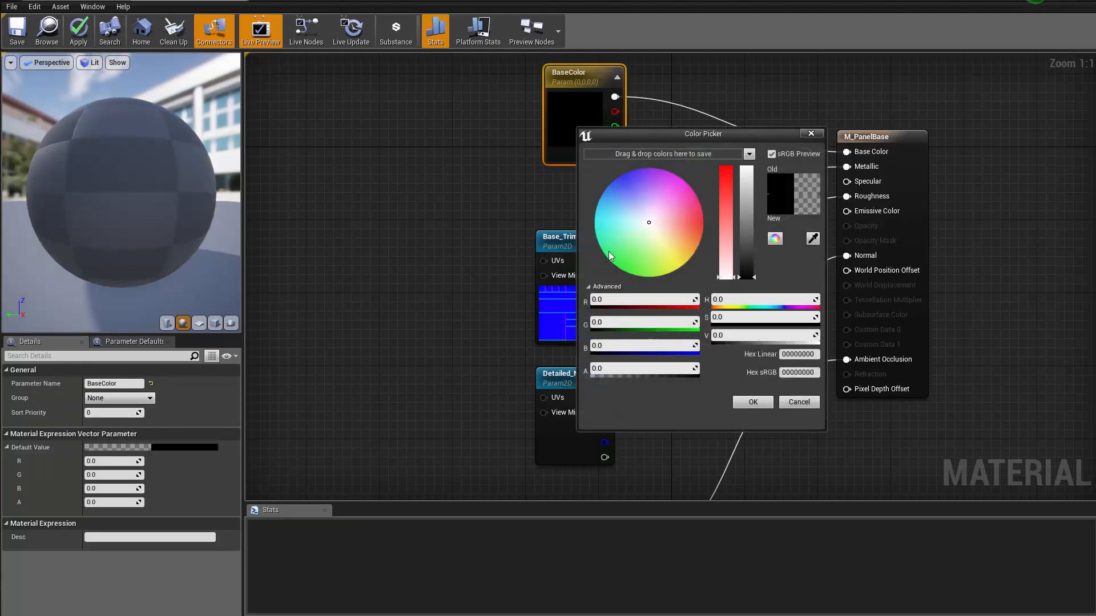
left_click_drag(742, 215, 742, 240)
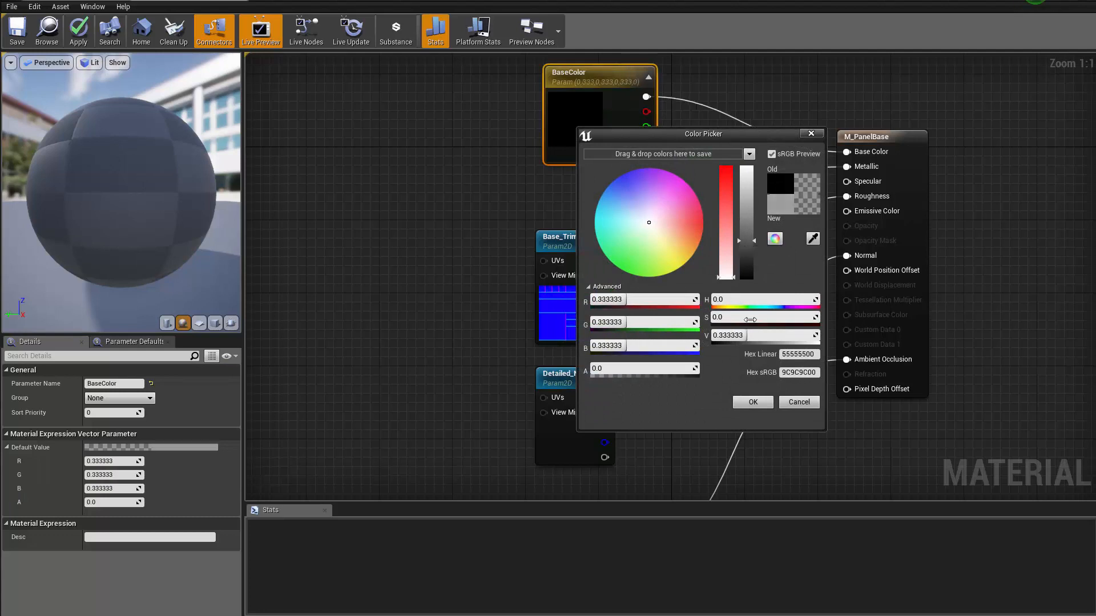
left_click(753, 402)
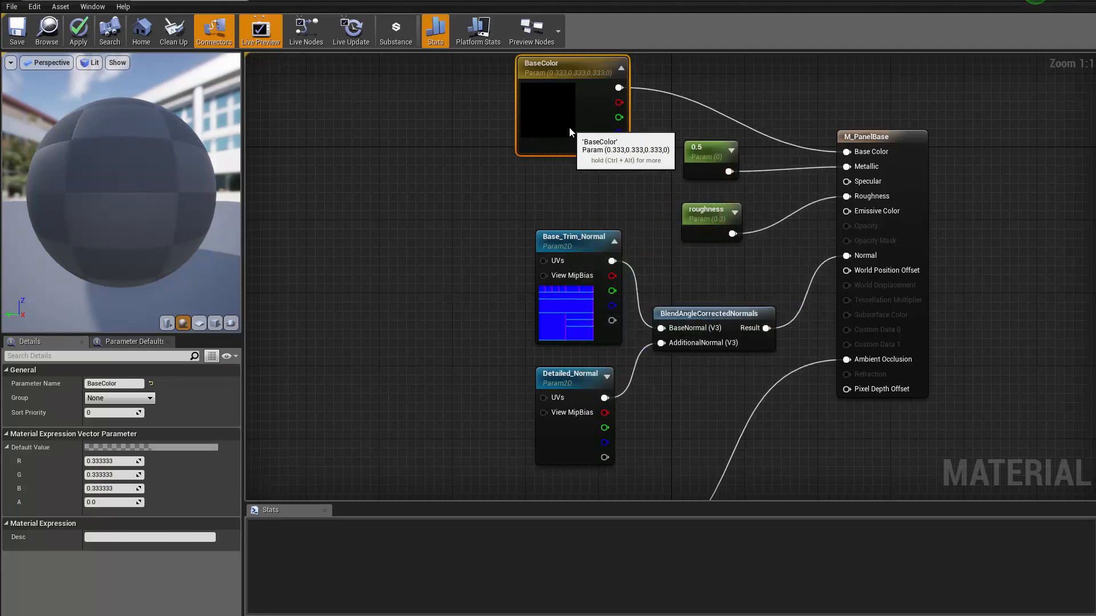
Apply the changes to the M_PanelBase material and save it.
scroll(628, 148, "down", 1)
left_click(689, 165)
scroll(485, 220, "down", 1)
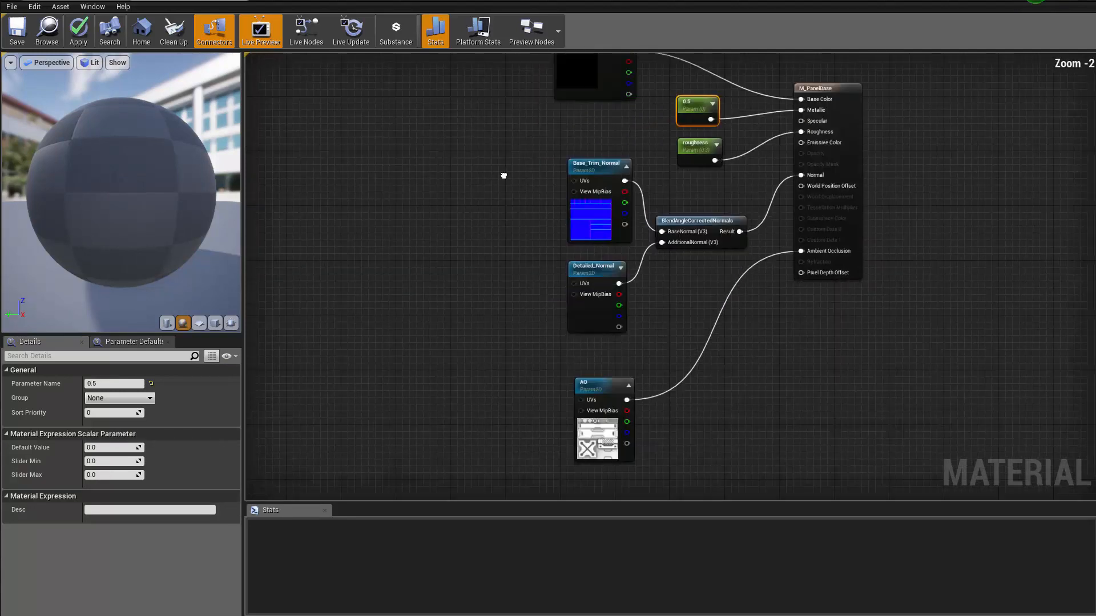
left_click(79, 38)
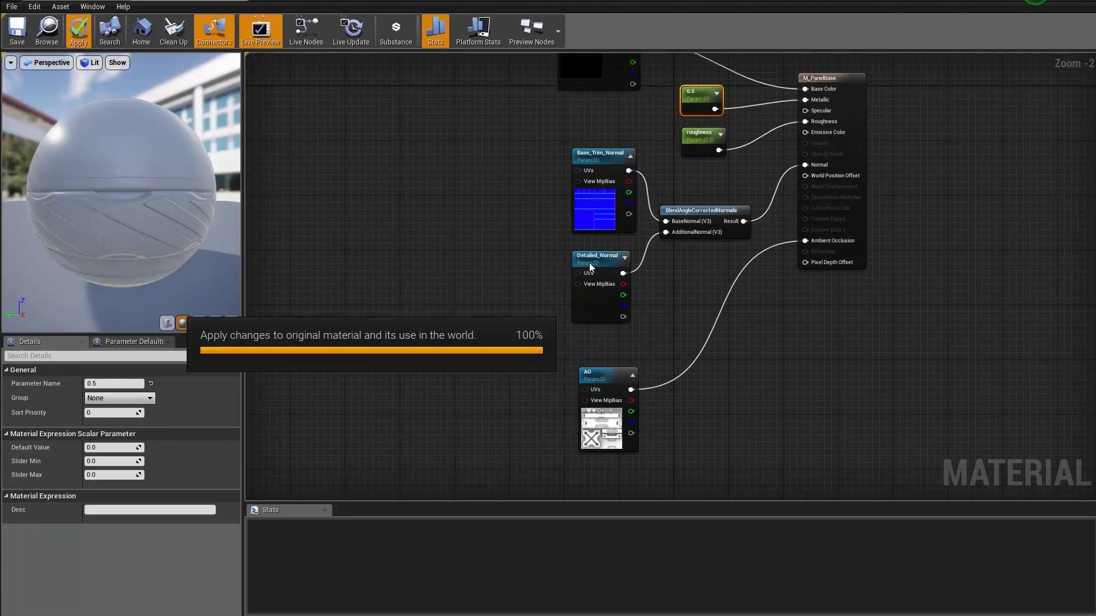
left_click(25, 30)
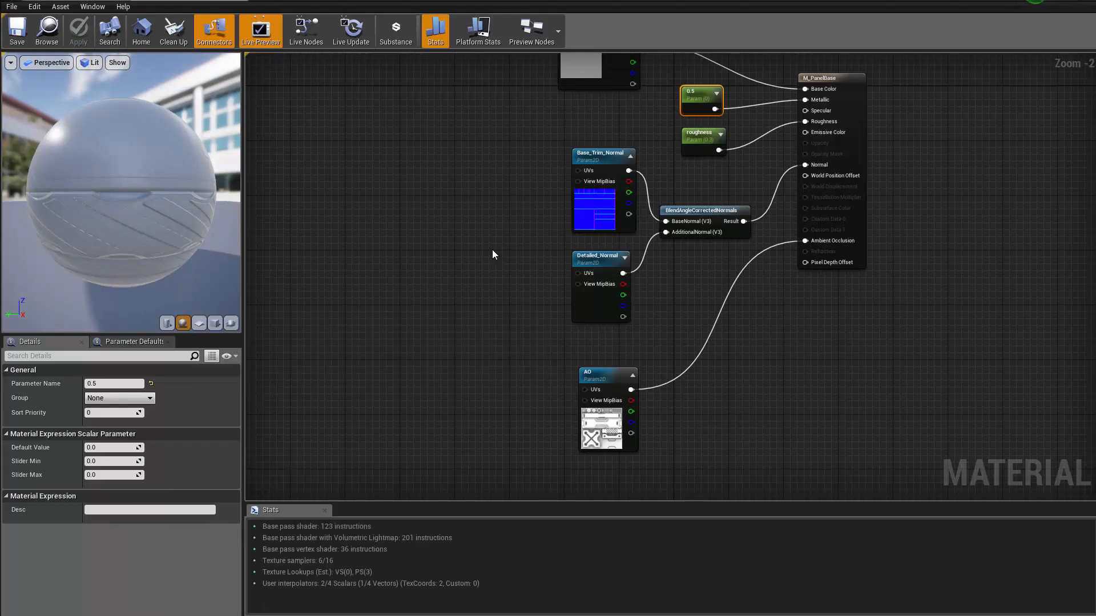
scroll(438, 219, "down", 2)
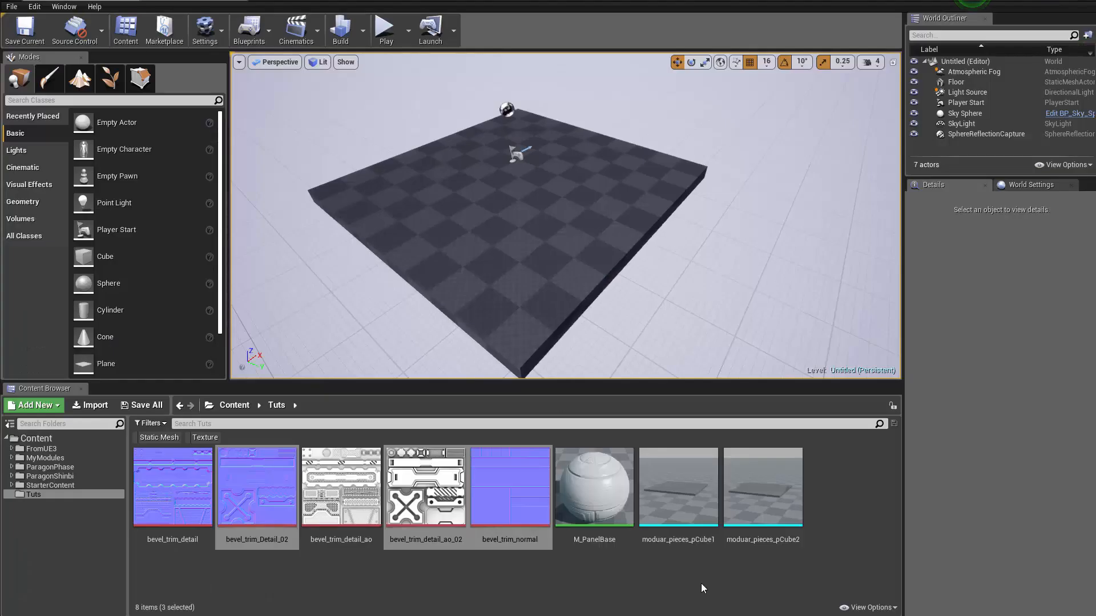
Create a material instance of M_PanelBase and name it M_PanelBase_Simpe.
right_click(593, 506)
left_click(638, 535)
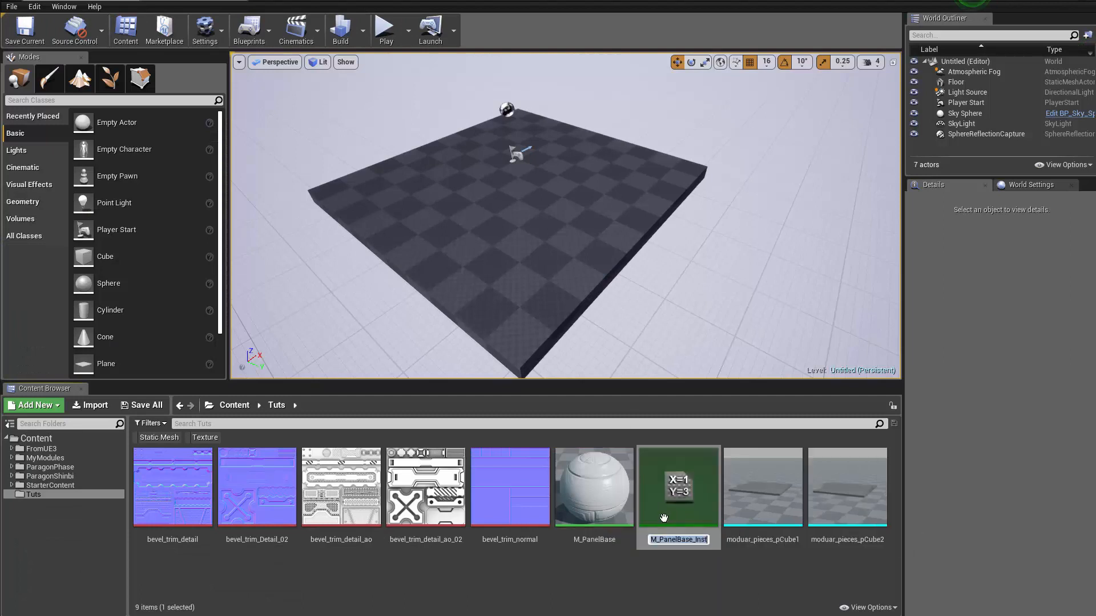
key("End")
key("BackSpace")
key("BackSpace")
key("BackSpace")
key("BackSpace")
type("Simpe")
key("Return")
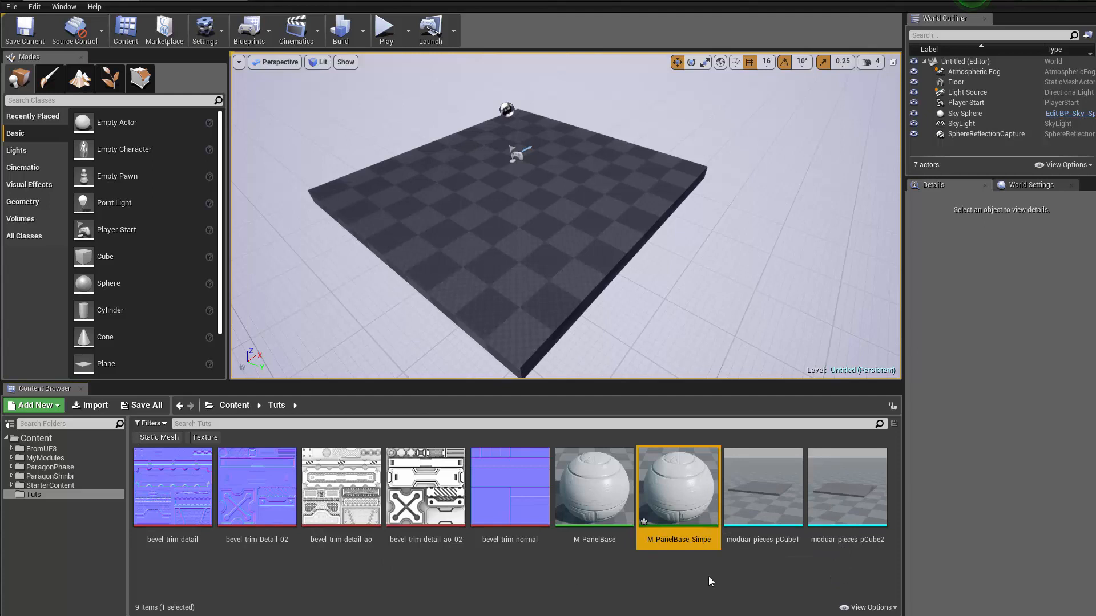
Duplicate the M_PanelBase_Simpe instance and name the copy M_PanelBase_Detail.
key("ctrl+v")
scroll(224, 570, "down", 2)
left_click(170, 590)
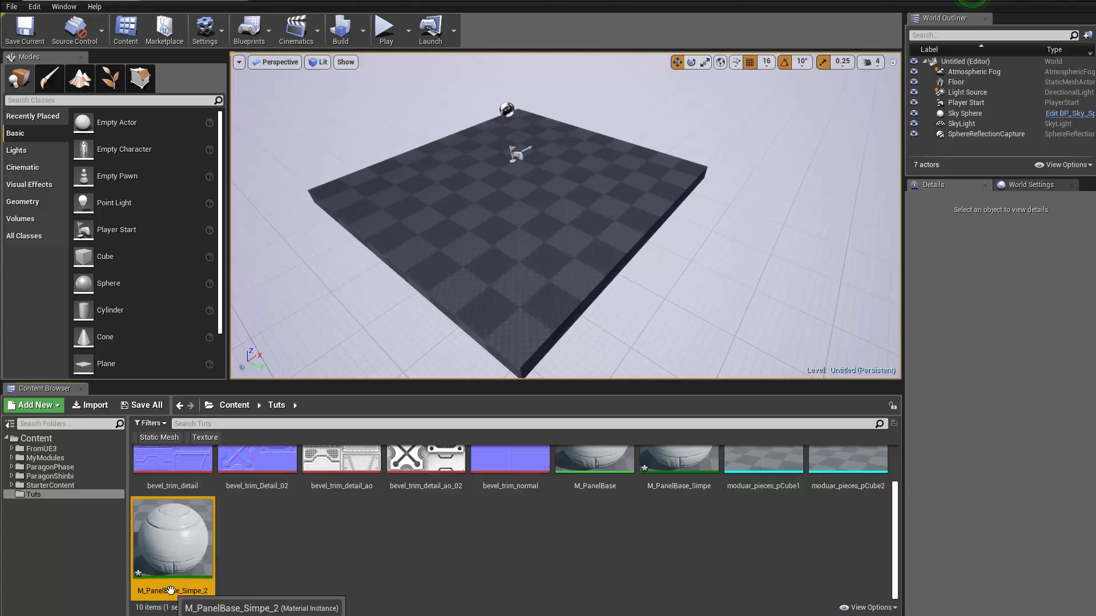
left_click(170, 590)
key("BackSpace")
key("BackSpace")
key("BackSpace")
key("BackSpace")
key("BackSpace")
key("BackSpace")
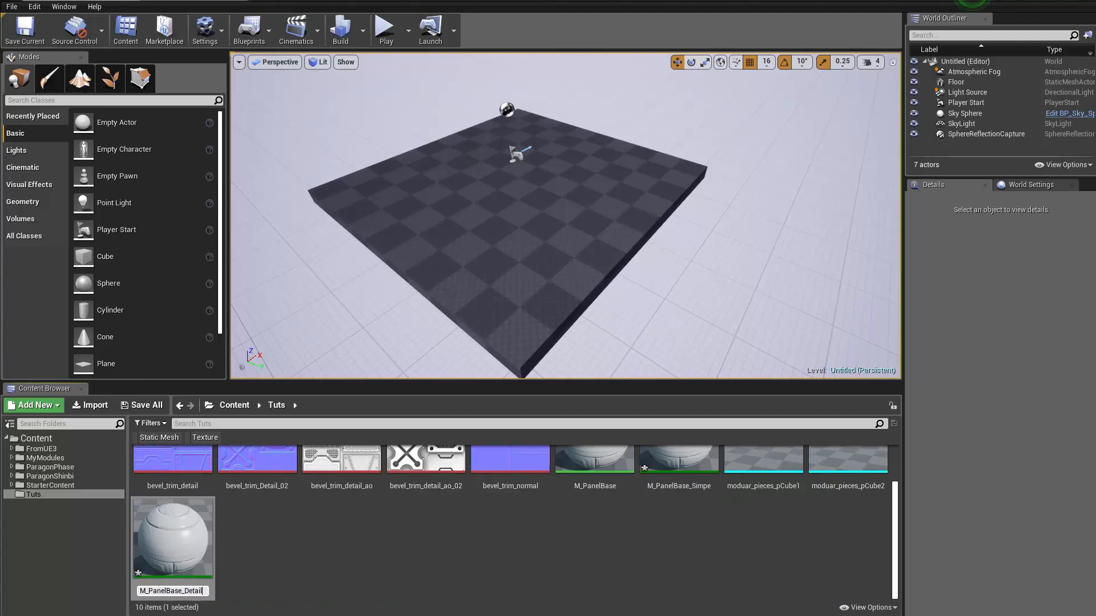
key("Return")
Save the M_PanelBase_Simpe and M_PanelBase_Detail instances together.
left_click(765, 528)
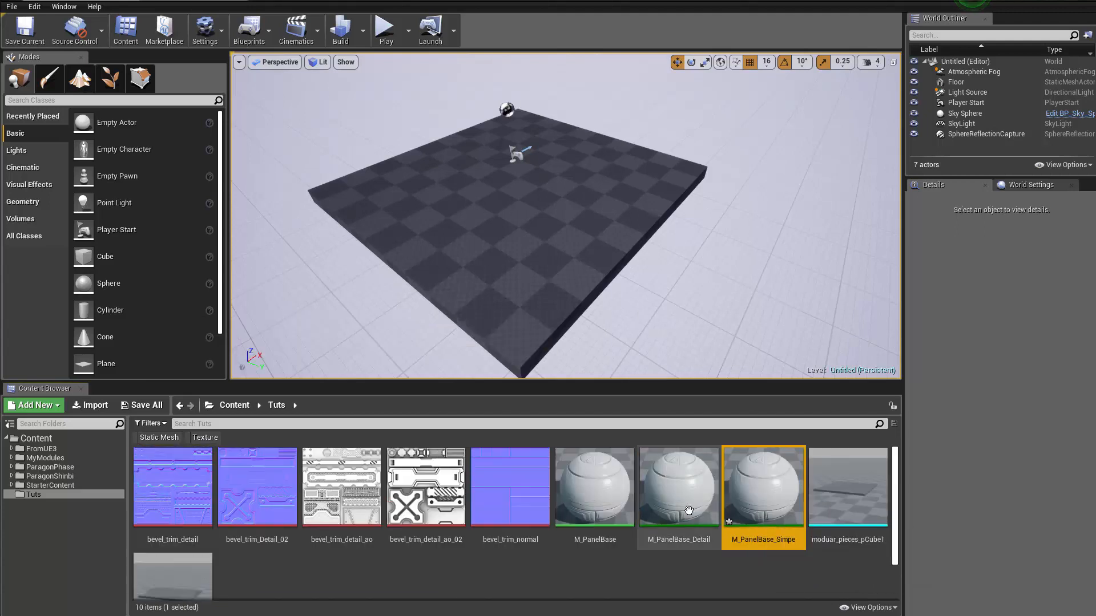
left_click(688, 509, "ctrl")
key("ctrl+s")
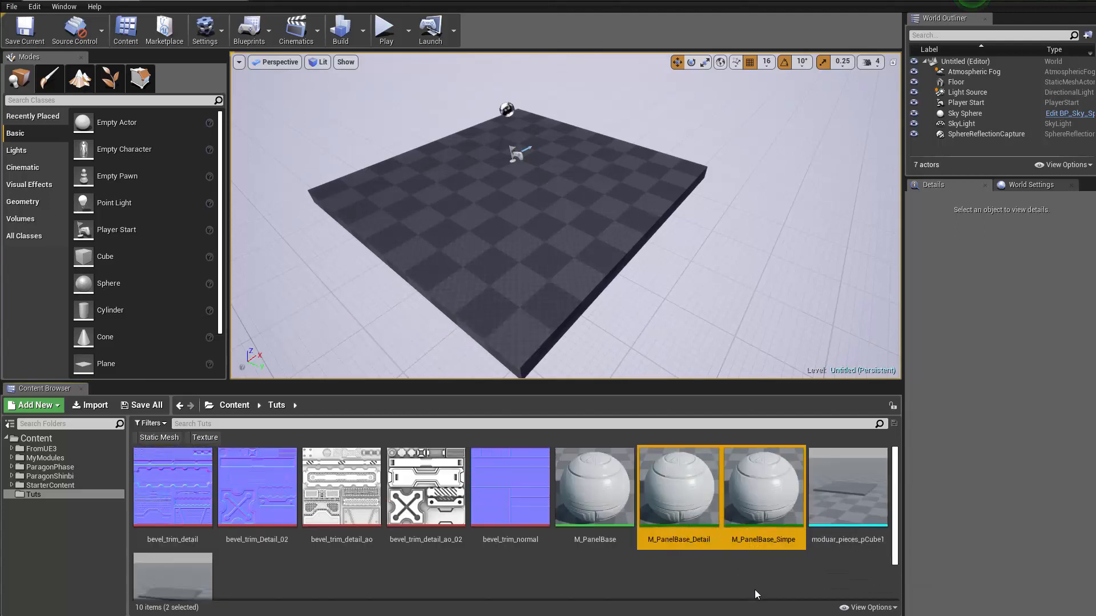
Place the moduar_pieces_pCube1 and moduar_pieces_pCube2 meshes in the level above the floor.
left_click(754, 590)
scroll(830, 519, "down", 1)
scroll(830, 520, "up", 1)
left_click_drag(838, 498, 704, 113)
right_click_drag(705, 113, 605, 320)
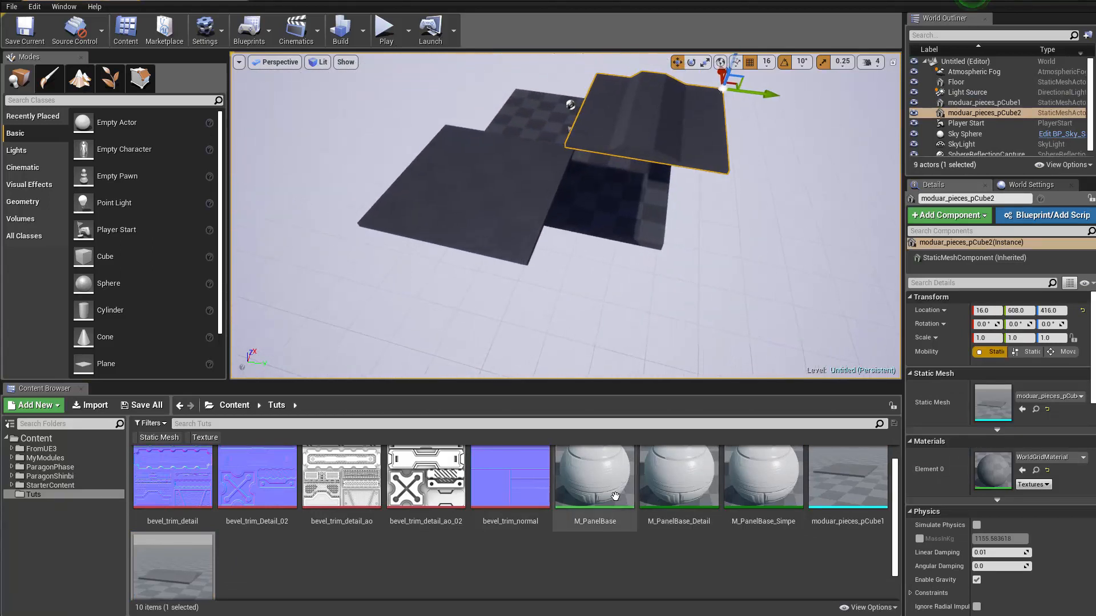
Assign M_PanelBase_Detail to the flat pCube1 panel and M_PanelBase_Simpe to the ridged pCube2 panel.
left_click_drag(679, 480, 464, 190)
right_click_drag(464, 190, 516, 146)
left_click_drag(777, 491, 695, 197)
right_click_drag(733, 269, 727, 262)
Move the flat pCube1 panel flush against the ridged panel, to location -496, 608, 416.
left_click(537, 196)
right_click_drag(536, 196, 527, 201)
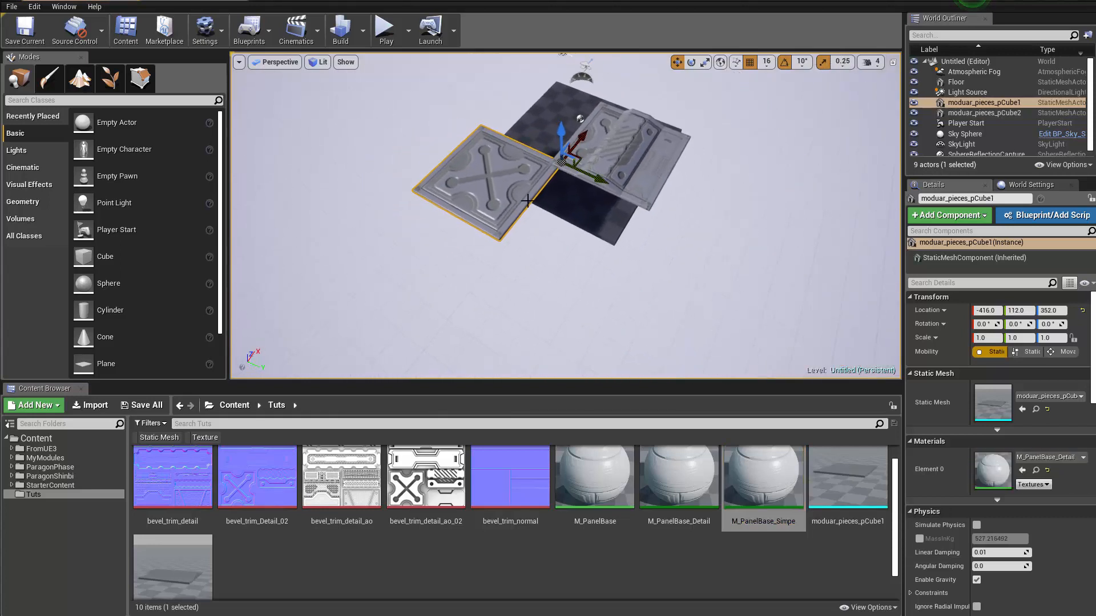
mouse_move(603, 177)
right_mouse_down()
mouse_move(636, 165)
mouse_move(603, 176)
right_mouse_up()
left_click_drag(601, 175, 674, 209)
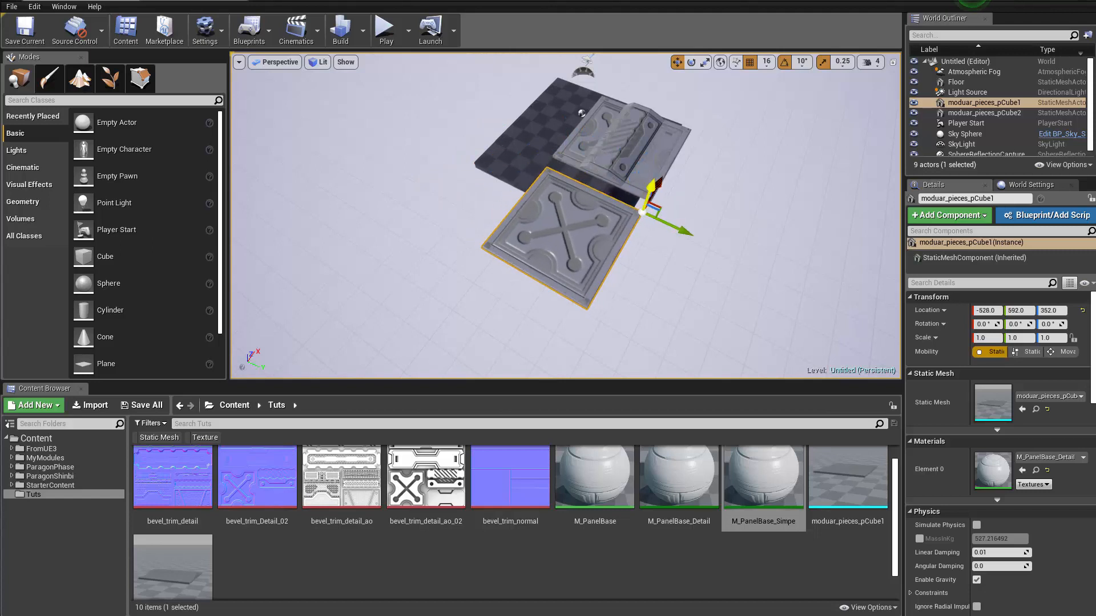
left_click_drag(662, 190, 660, 196)
right_click_drag(660, 197, 610, 200)
left_click_drag(671, 353, 682, 353)
key("f")
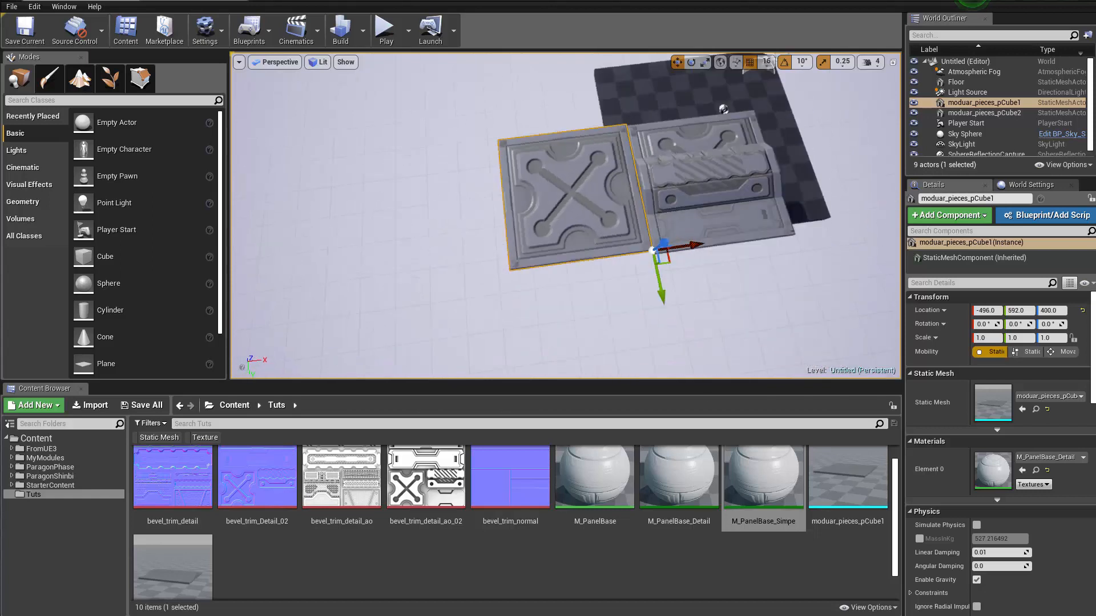
left_click_drag(766, 150, 775, 153)
right_click_drag(781, 186, 781, 165)
left_click_drag(782, 187, 782, 181)
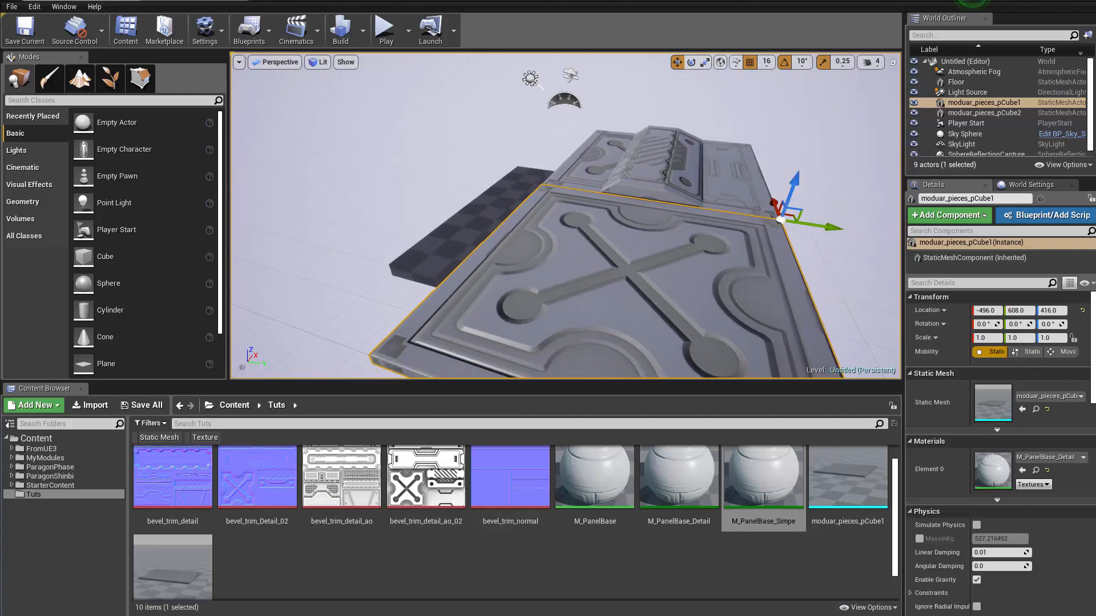
Duplicate the ridged panel to the free side of the flat panel, at location -1008, 608, 416.
right_click_drag(781, 182, 605, 200)
left_click(620, 174)
left_click(778, 268)
right_click_drag(778, 267, 792, 267)
left_click_drag(820, 232, 472, 280, "alt")
right_click_drag(472, 280, 439, 291)
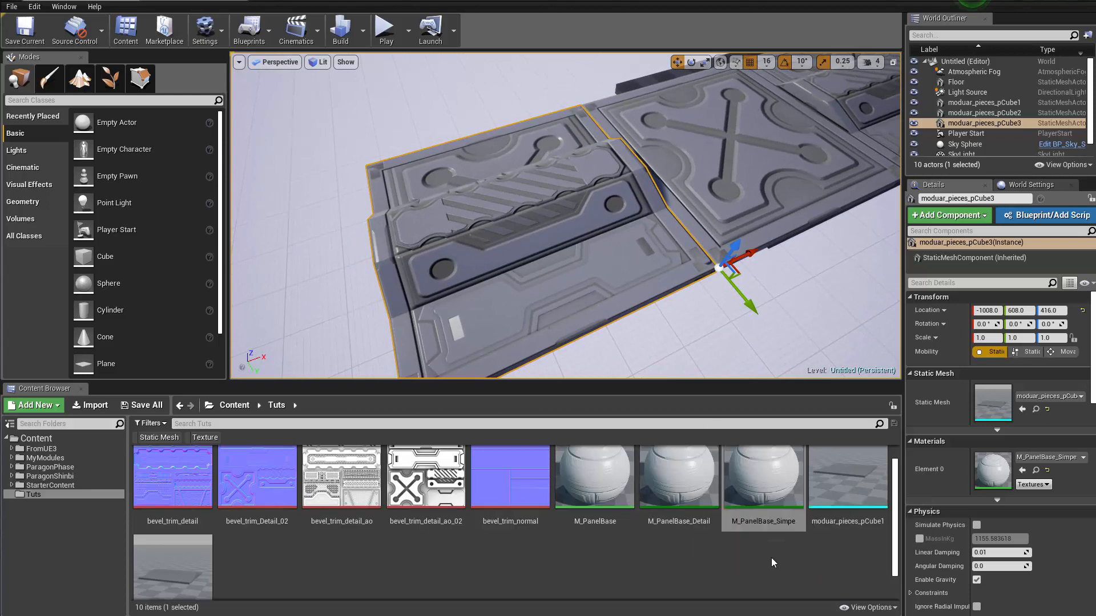
Open the M_PanelBase_Detail instance and enable its Base_Trim_Normal and AO texture overrides.
left_click(697, 485)
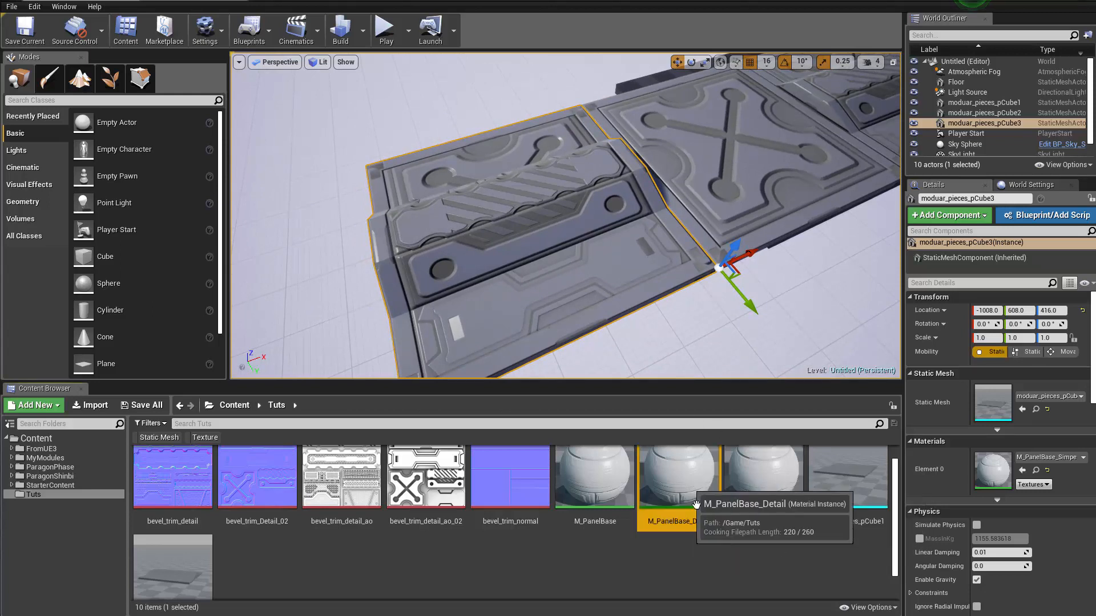
double_click(697, 485)
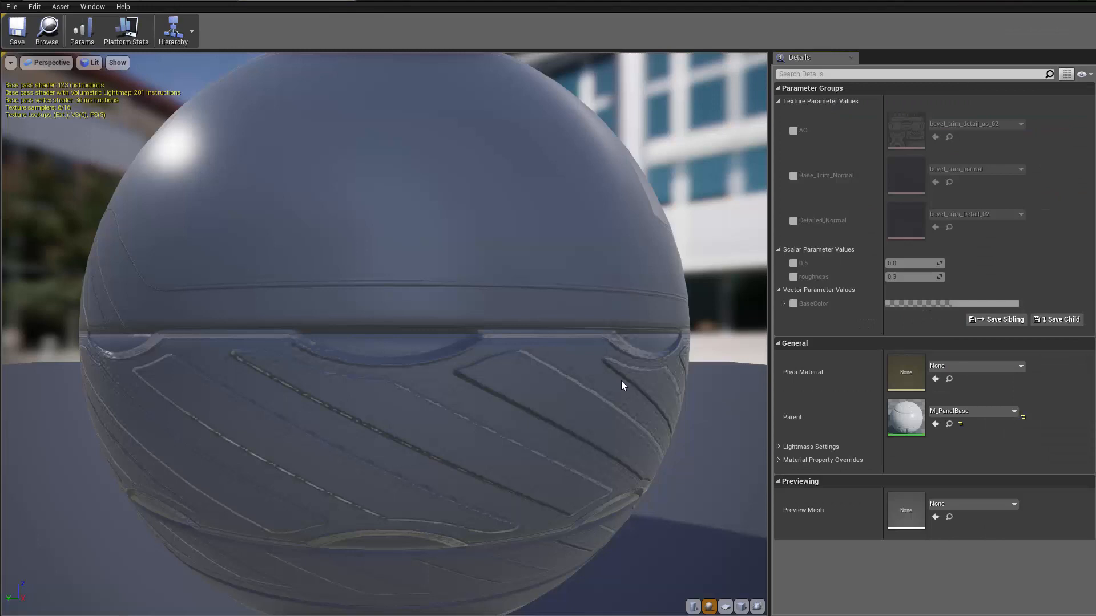
left_click(793, 176)
left_click(794, 131)
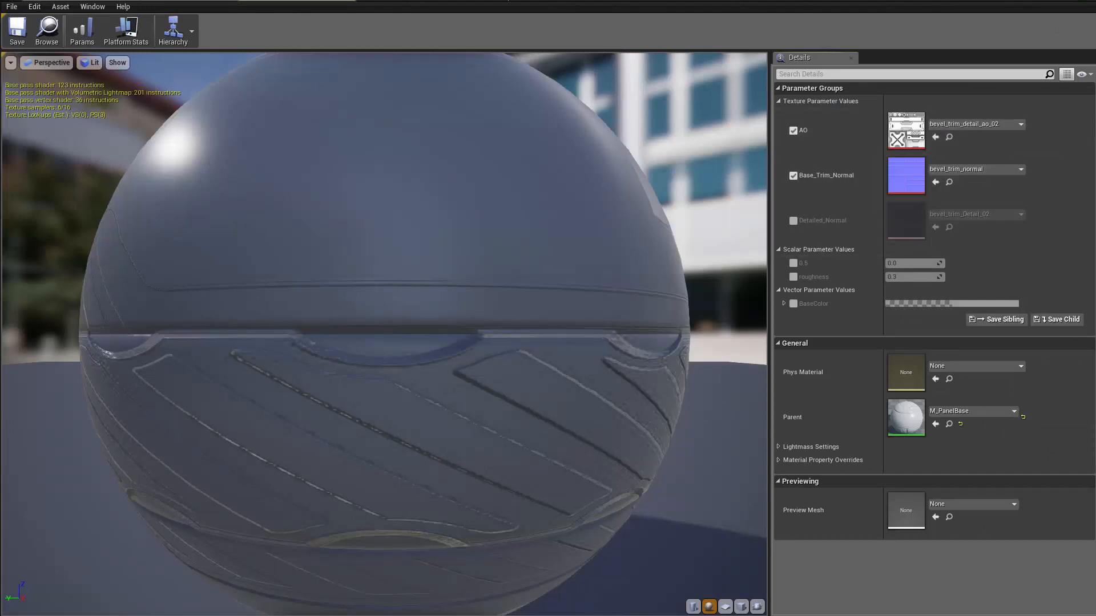
Assign bevel_trim_detail to Base_Trim_Normal and bevel_trim_detail_ao to AO, and save and close the M_PanelBase_Detail instance.
left_click(1002, 168)
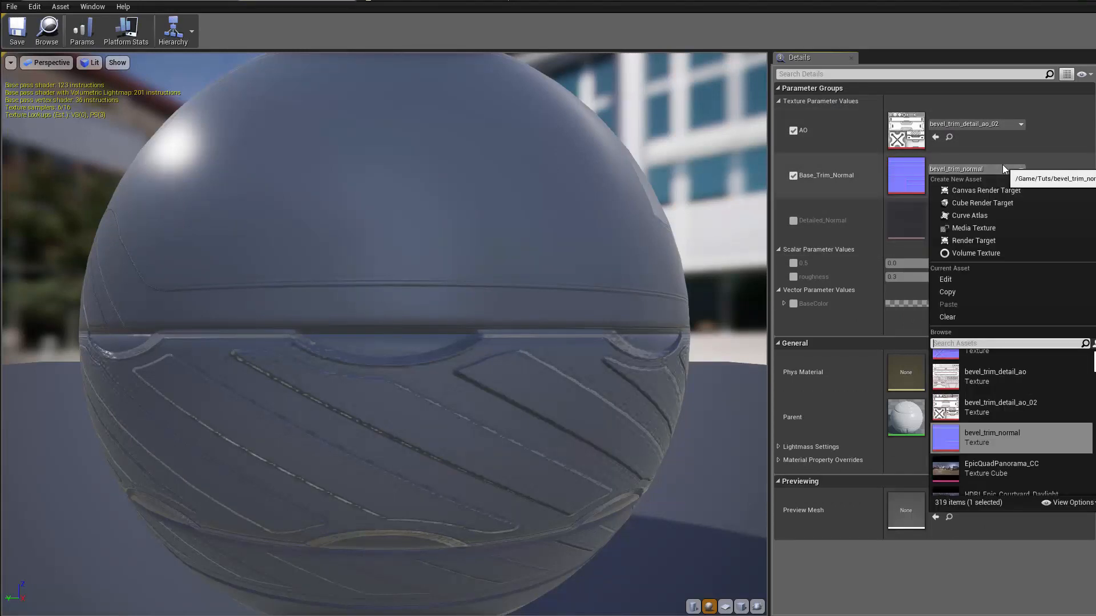
left_click_drag(291, 6, 423, 121)
left_click_drag(172, 479, 780, 291)
left_click_drag(341, 476, 761, 257)
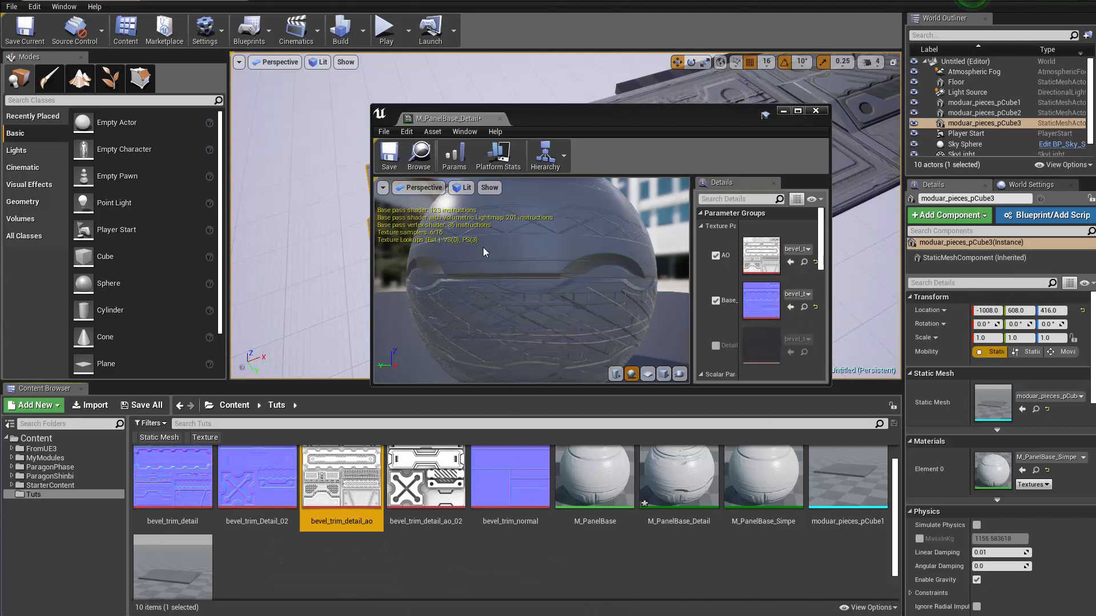
left_click(389, 154)
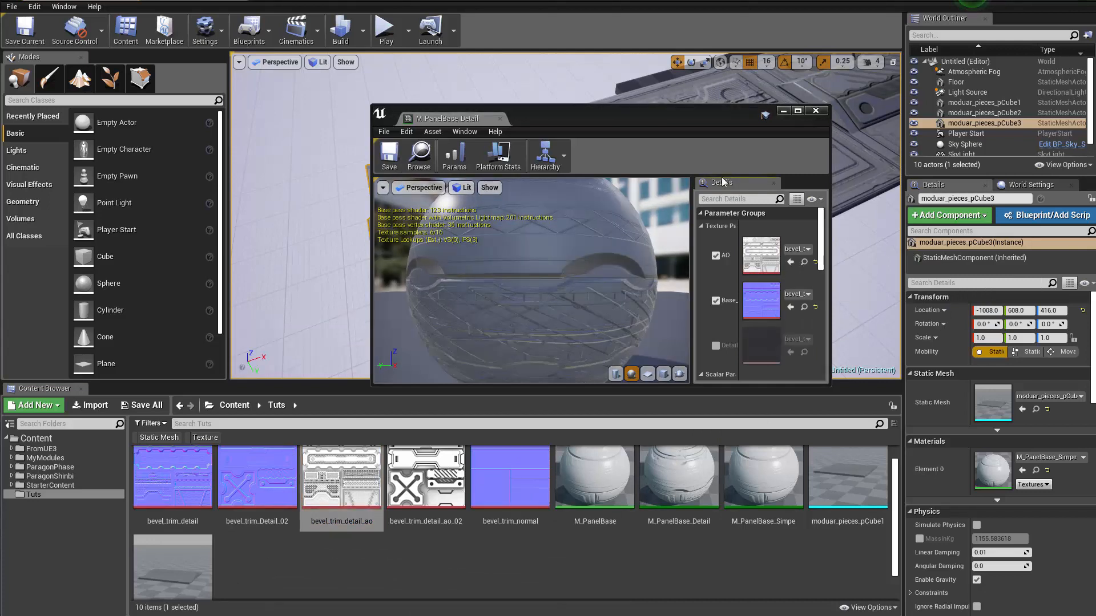
left_click(825, 112)
Select the flat panel between the two ridged ones and examine how its new textures look.
right_click_drag(799, 148, 747, 200)
left_click(636, 227)
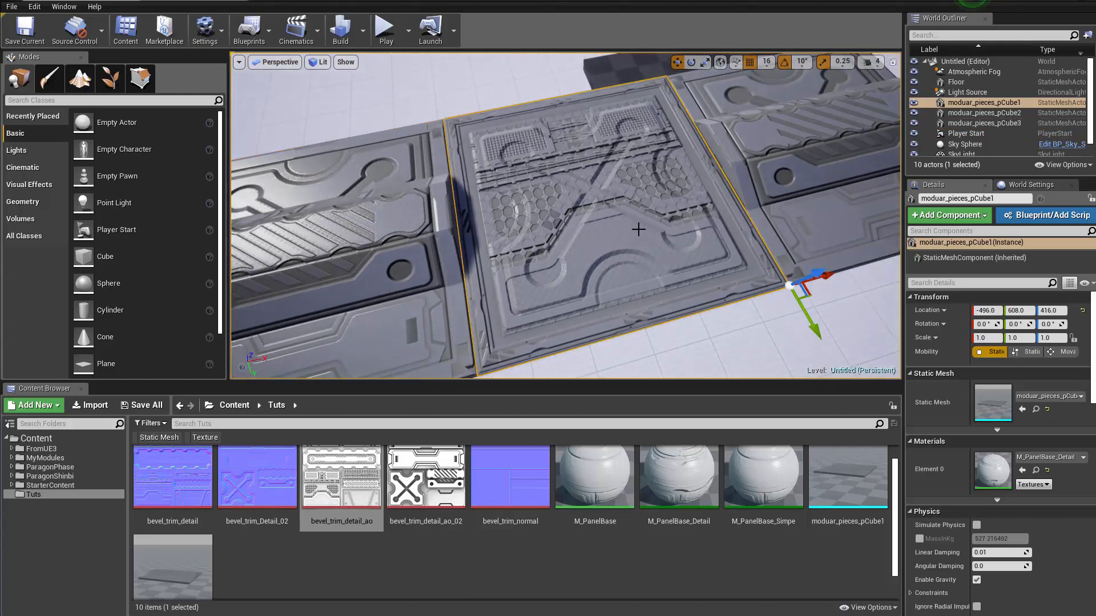
right_click_drag(637, 227, 593, 228)
mouse_move(732, 292)
left_mouse_down()
mouse_move(775, 331)
mouse_move(754, 272)
mouse_move(742, 285)
left_mouse_up()
Reopen M_PanelBase_Detail and examine its assigned bevel_trim_detail_ao and bevel_trim_detail textures up close.
left_click(678, 482)
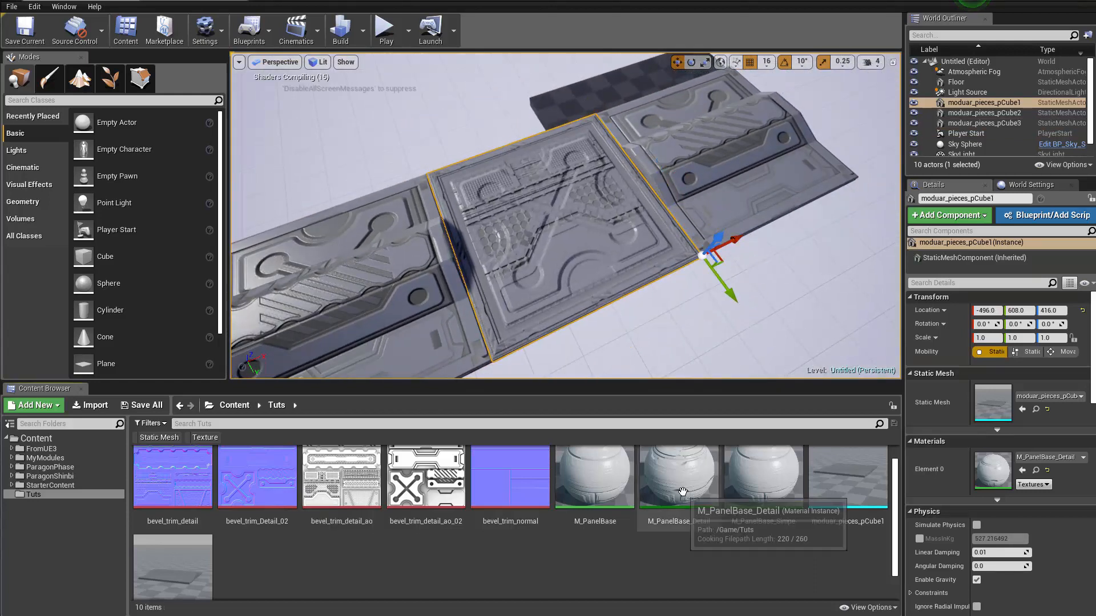
double_click(678, 482)
left_click_drag(667, 370, 717, 257)
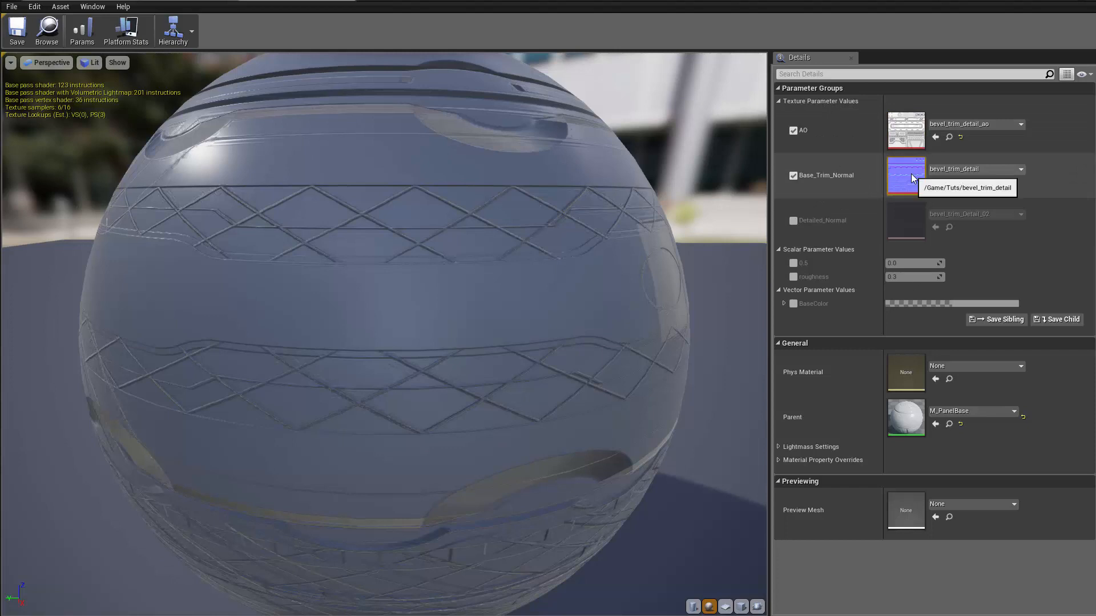
double_click(905, 131)
scroll(482, 297, "down", 10)
scroll(453, 266, "up", 4)
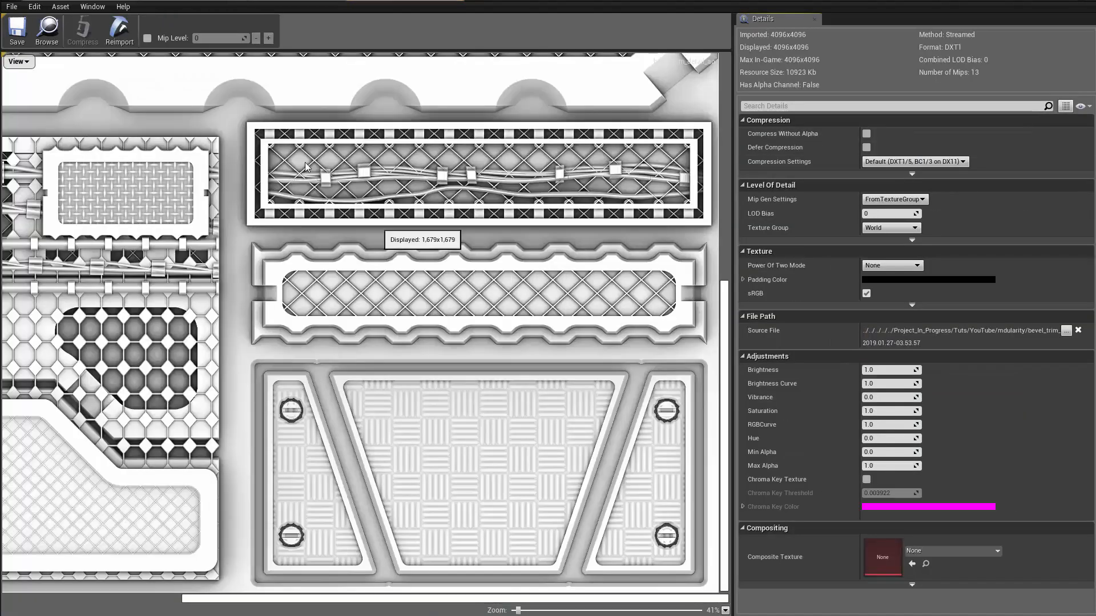
left_click(284, 0)
double_click(913, 182)
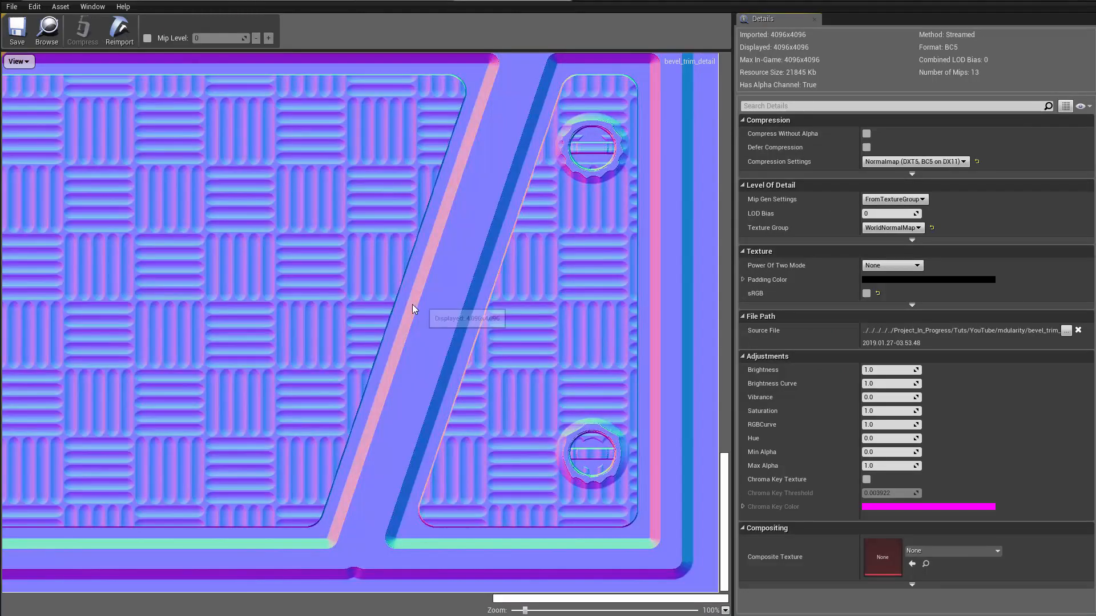
Examine the whole bevel_trim_detail texture, close its editor, and examine the detailed flat panel in the level.
scroll(411, 307, "down", 6)
scroll(398, 320, "down", 3)
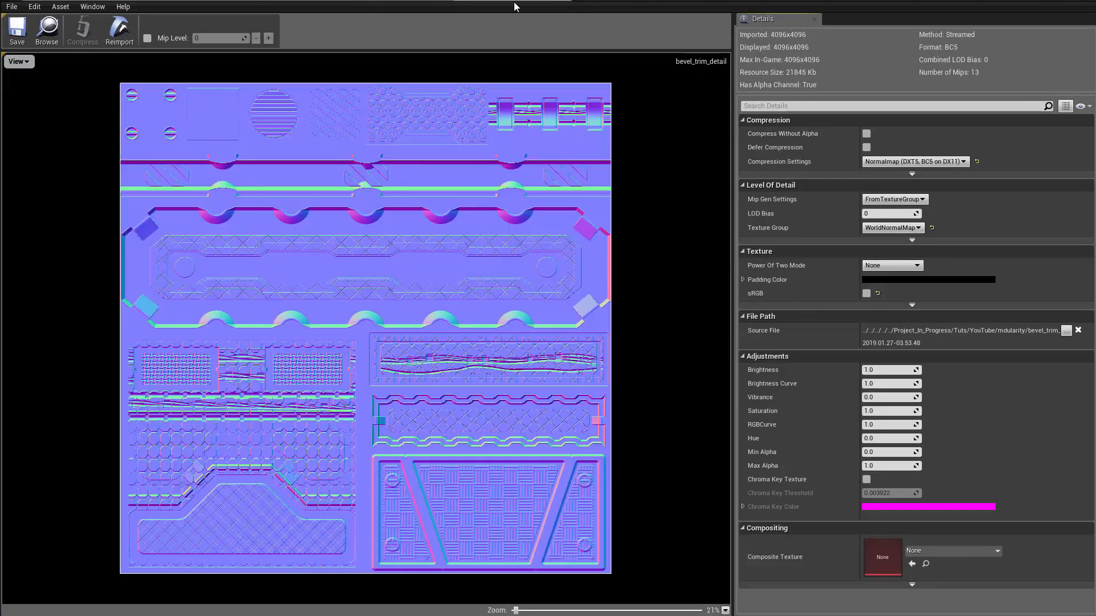
left_click(562, 1)
left_click(113, 1)
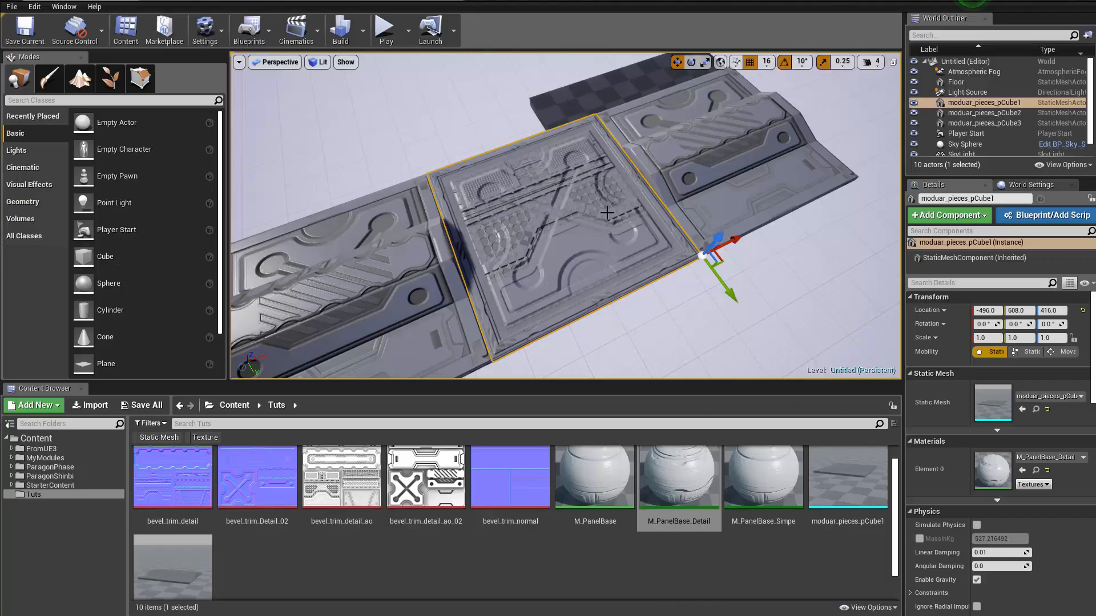
left_click_drag(601, 207, 579, 214, "alt")
right_click_drag(585, 251, 576, 299)
Swap the flat panel's material to M_PanelBase_Simpe for comparison and reapply M_PanelBase_Detail.
left_click_drag(680, 493, 591, 265)
left_click_drag(763, 478, 593, 254)
left_click_drag(659, 481, 618, 241)
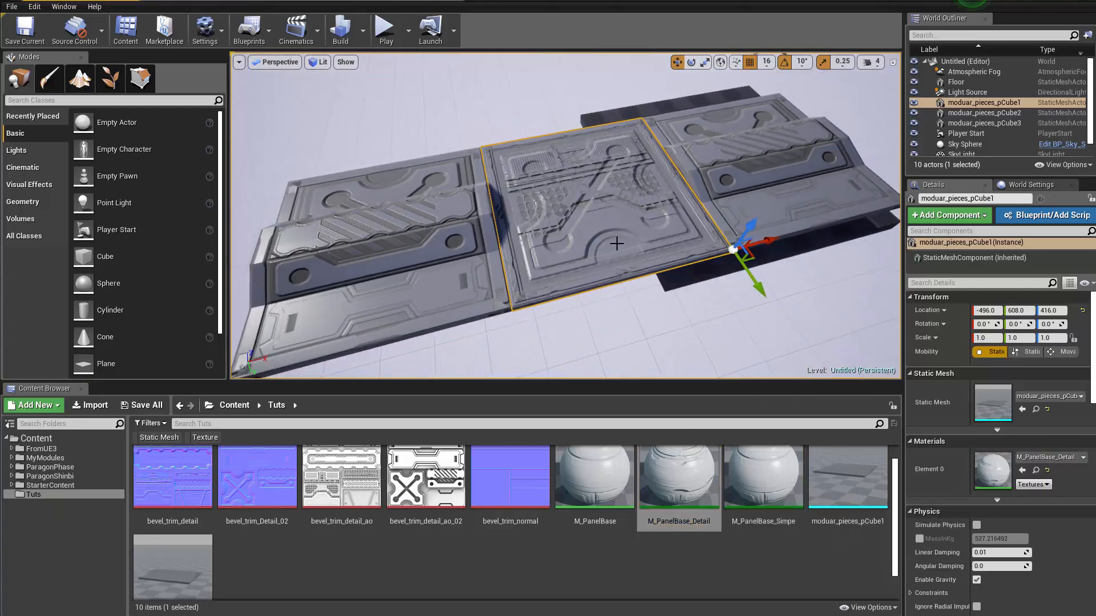
mouse_move(617, 242)
right_mouse_down()
mouse_move(611, 219)
mouse_move(619, 256)
mouse_move(662, 268)
mouse_move(653, 256)
mouse_move(610, 257)
right_mouse_up()
left_click_drag(779, 471, 780, 469)
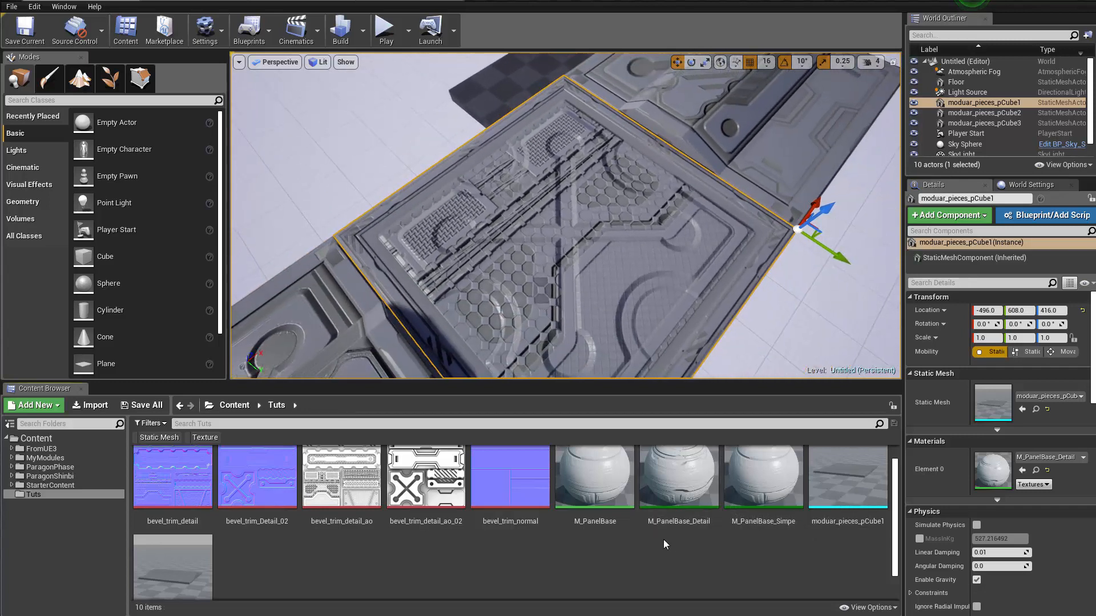
Open the M_PanelBase_Detail instance, assign bevel_trim_normal to Base_Trim_Normal, and disable that parameter's override.
double_click(679, 479)
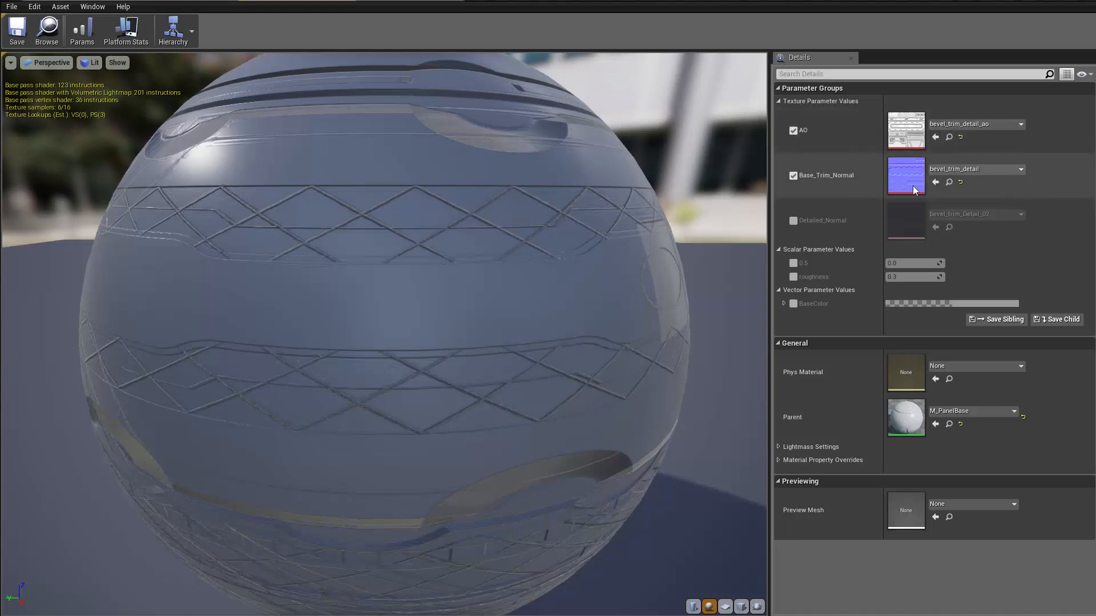
left_click_drag(321, 1, 529, 124)
left_click_drag(494, 489, 845, 306)
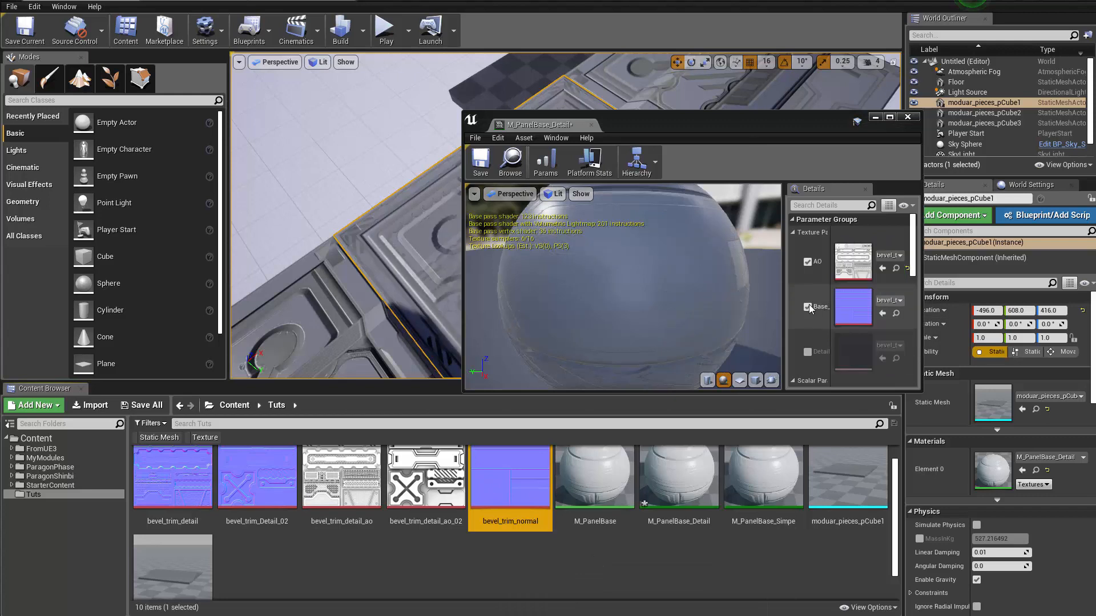
left_click(808, 306)
Enable the Detailed_Normal override, assign bevel_trim_detail to it, and close the material instance.
left_click(807, 352)
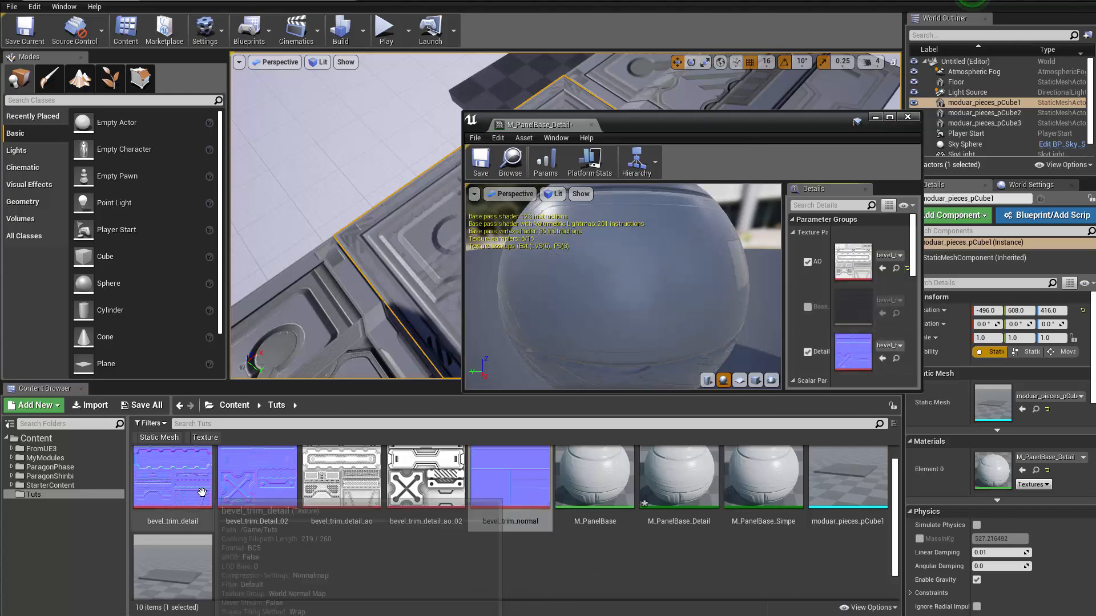
left_click_drag(172, 479, 853, 352)
left_click_drag(820, 116, 416, 369)
left_click(505, 370)
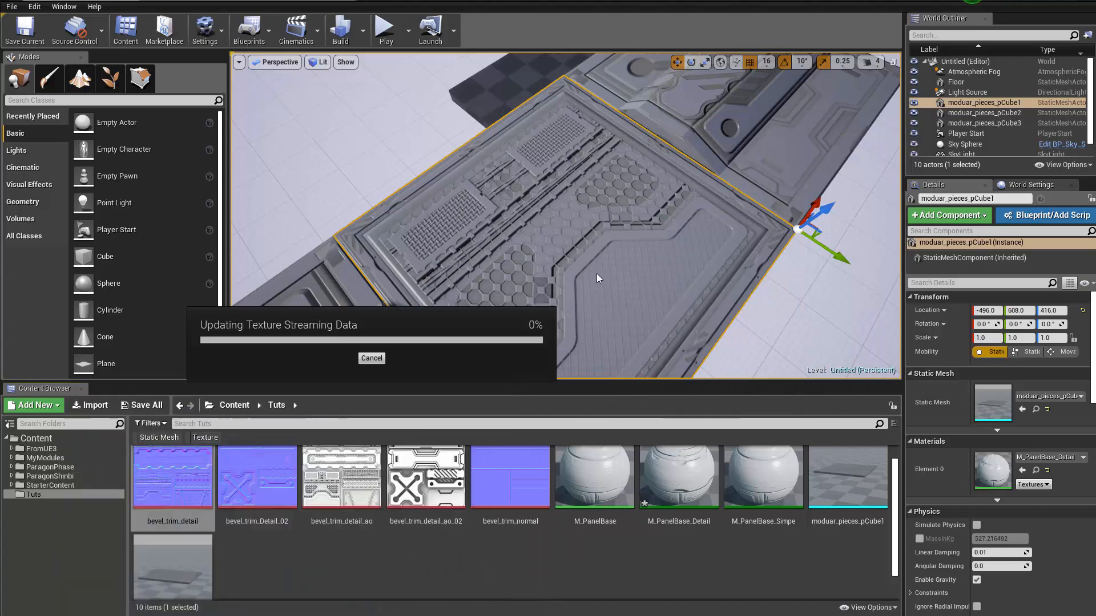
Duplicate the detailed flat panel along Y to 1120, directly beside the original.
right_click_drag(599, 272, 594, 246)
left_click(596, 272)
left_click(594, 185)
right_click_drag(594, 186, 576, 203)
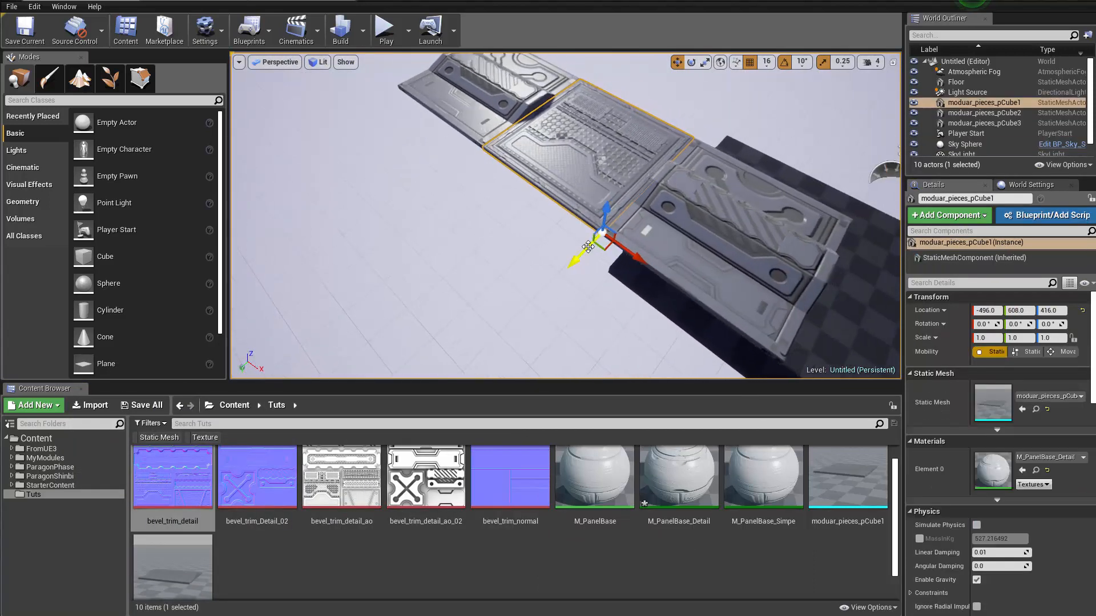
left_click_drag(575, 259, 428, 399, "alt")
right_click_drag(428, 365, 479, 205)
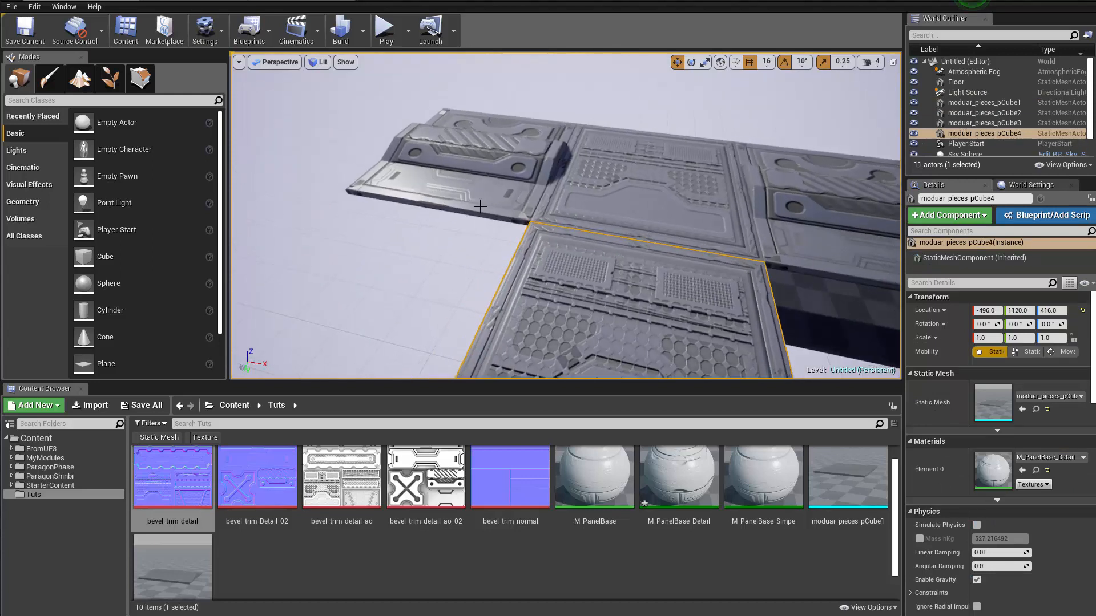
Select the duplicated flat panel and apply the M_PanelBase_Simpe material to it.
left_click(479, 204)
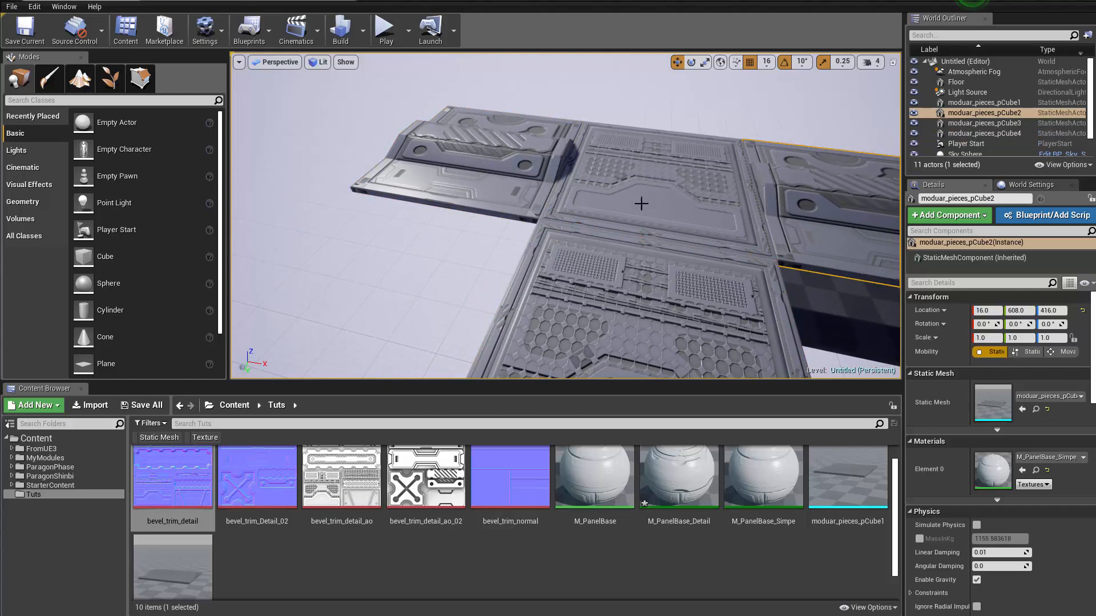
left_click(641, 204)
right_click_drag(641, 203, 602, 220)
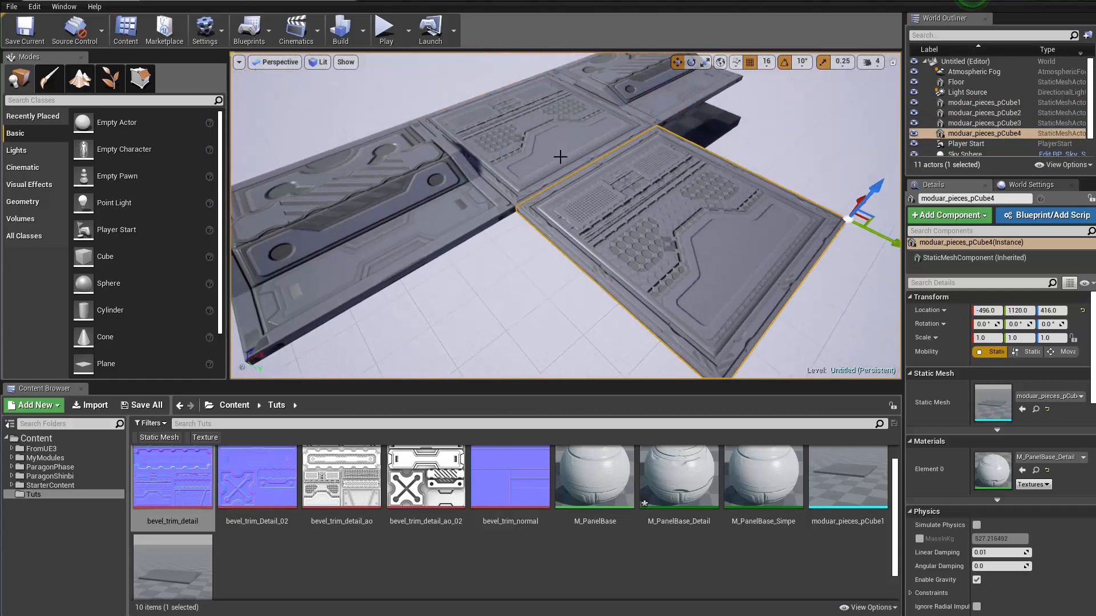
left_click(683, 507)
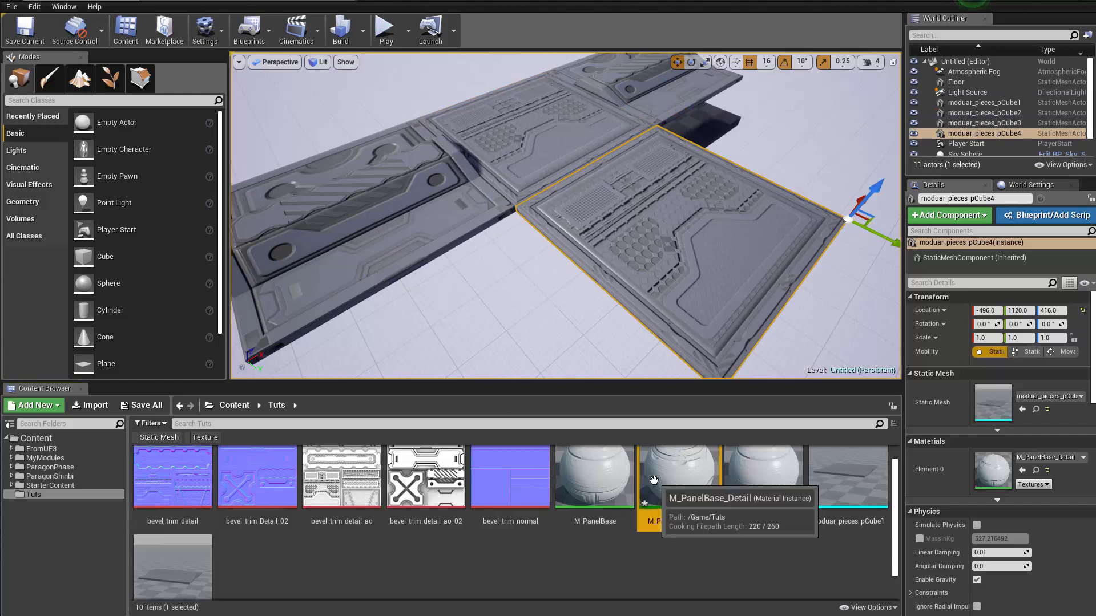
left_click_drag(765, 498, 665, 271)
Duplicate the ridged panel at X -1008 along Y to 1120 and apply M_PanelBase_Detail to the copy.
key("s")
right_click_drag(665, 272, 548, 216)
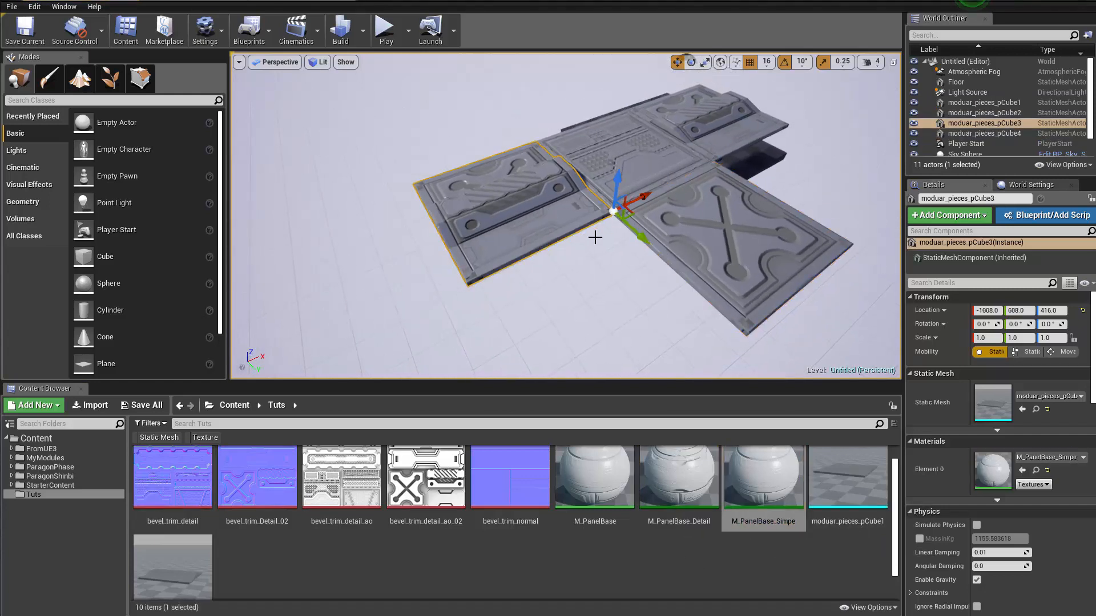
left_click_drag(645, 242, 790, 381, "alt")
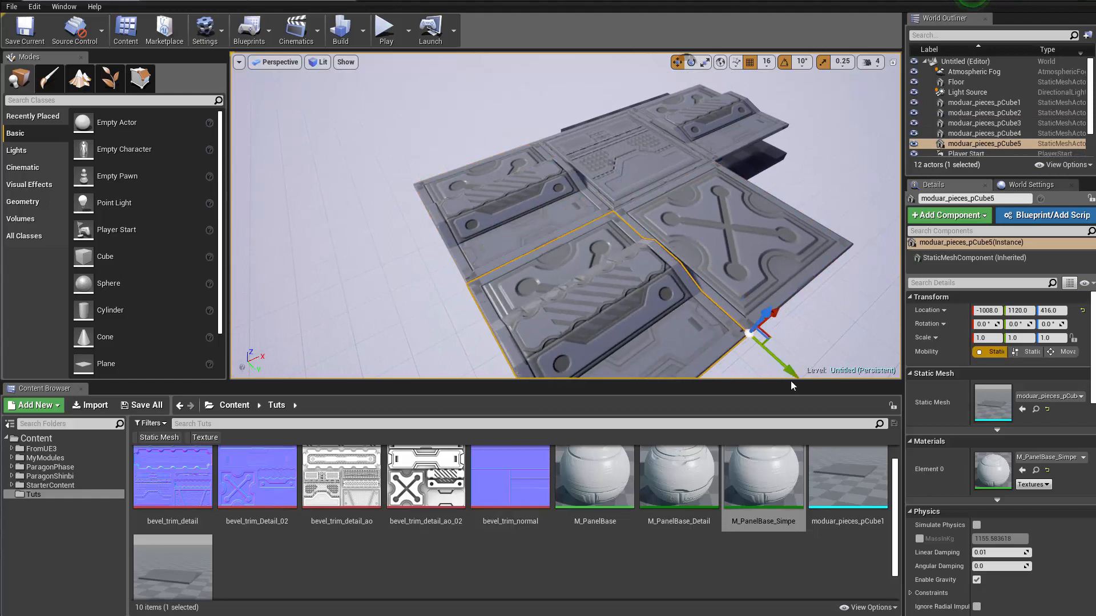
right_click_drag(685, 308, 683, 328)
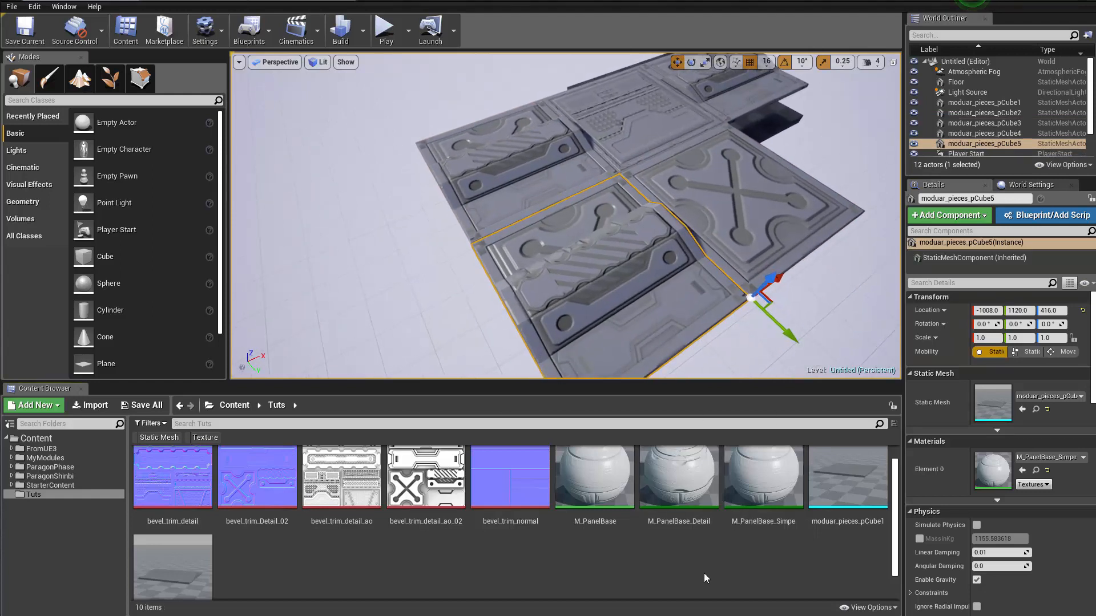
left_click_drag(682, 498, 659, 302)
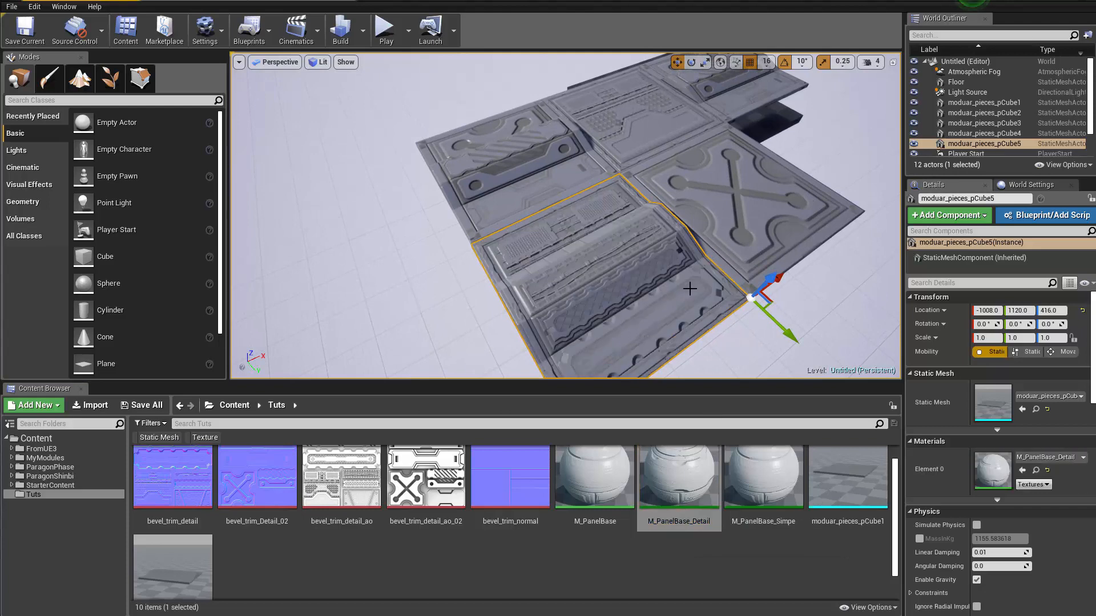
Examine the assembled panels from several angles to compare the simple and detailed materials.
key("w")
right_click_drag(659, 303, 545, 334)
key("w")
key("s")
key("d")
key("w")
key("s")
key("w")
key("s")
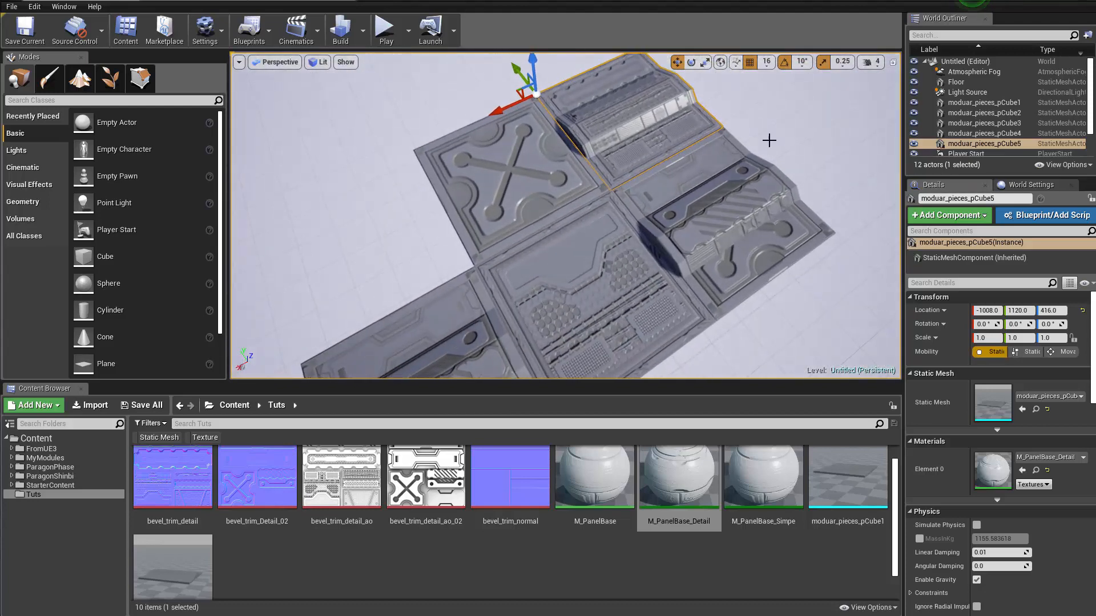
left_click(755, 150)
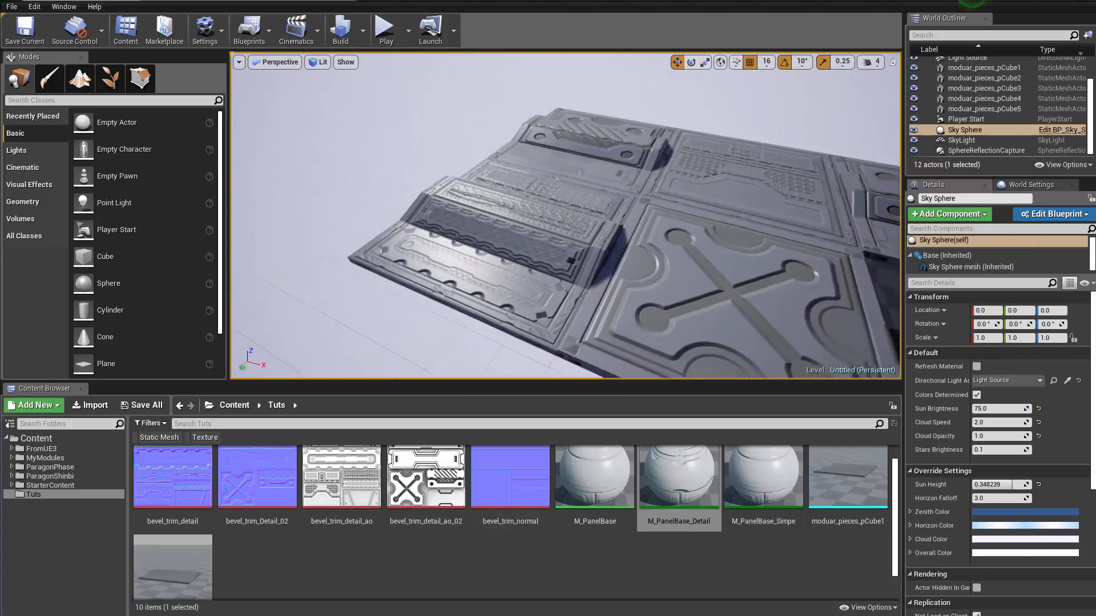
right_click_drag(565, 217, 596, 237)
key("s")
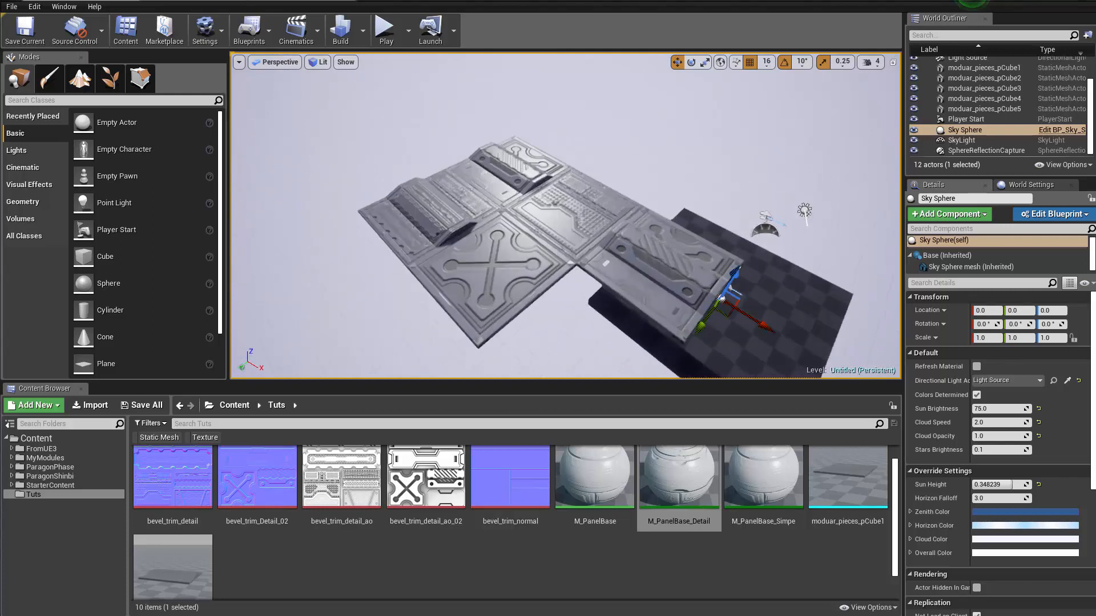
key("d")
right_click_drag(597, 236, 517, 240)
key("s")
key("w")
key("s")
left_click(455, 254)
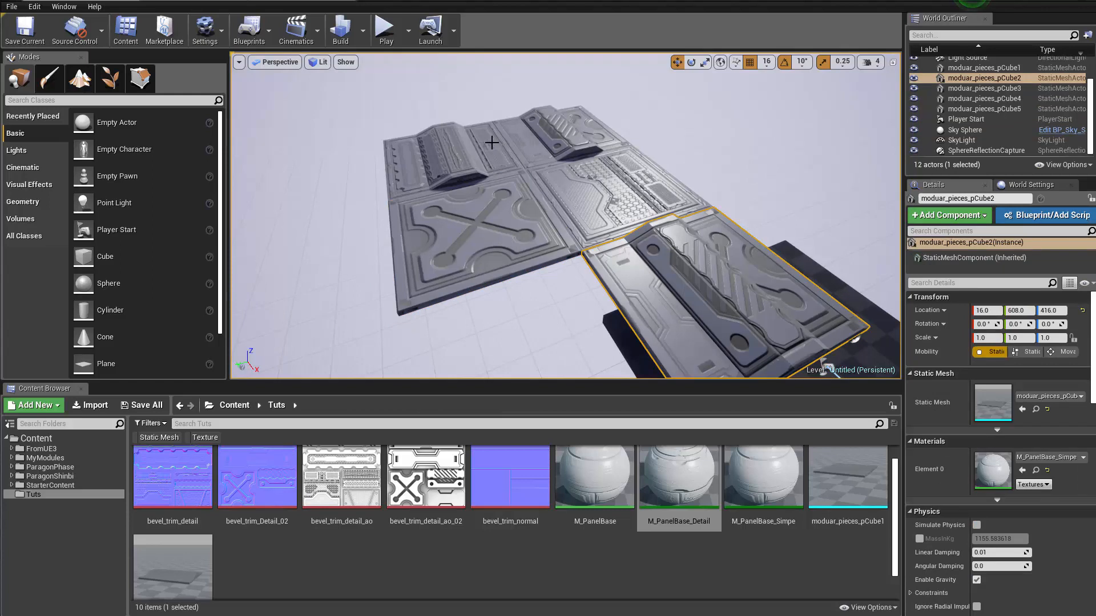
Select the flat and ridged panels one by one to compare how the mesh and material variations combine.
key("s")
right_click_drag(544, 217, 542, 223)
key("w")
left_click(527, 228)
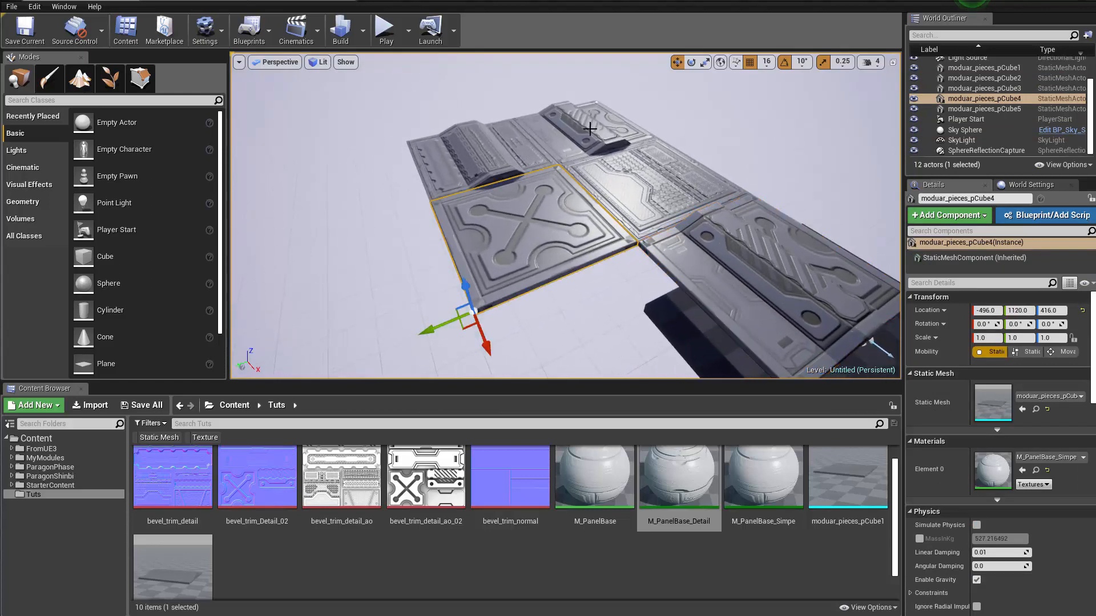
left_click(491, 154)
left_click(534, 220)
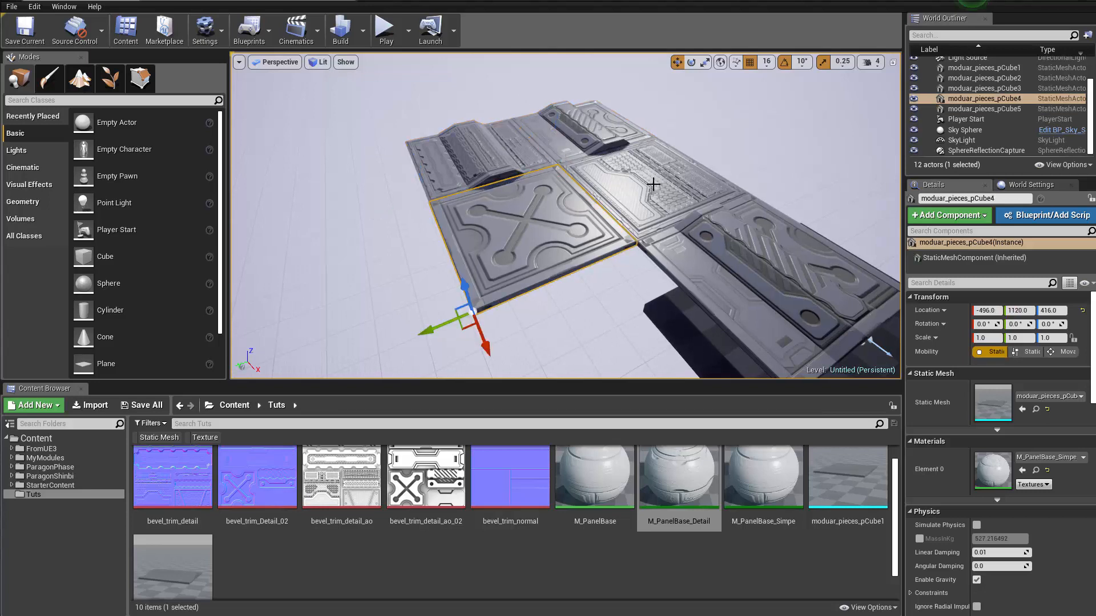
left_click(624, 166)
left_click_drag(511, 231, 518, 229)
left_click(608, 178)
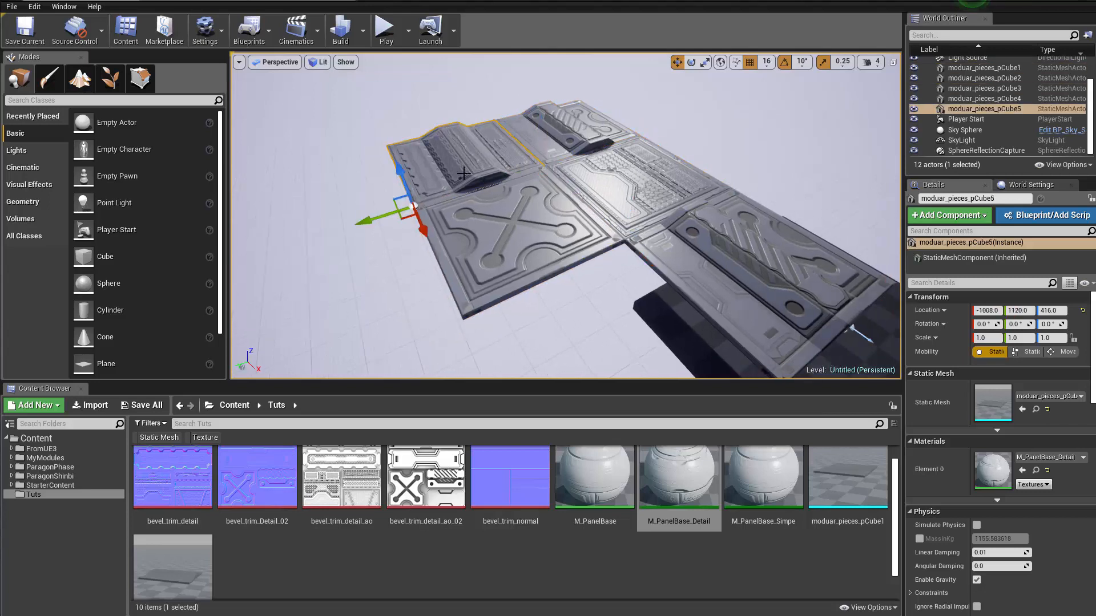
left_click(528, 220)
left_click(621, 181)
left_click(548, 138)
left_click(553, 139)
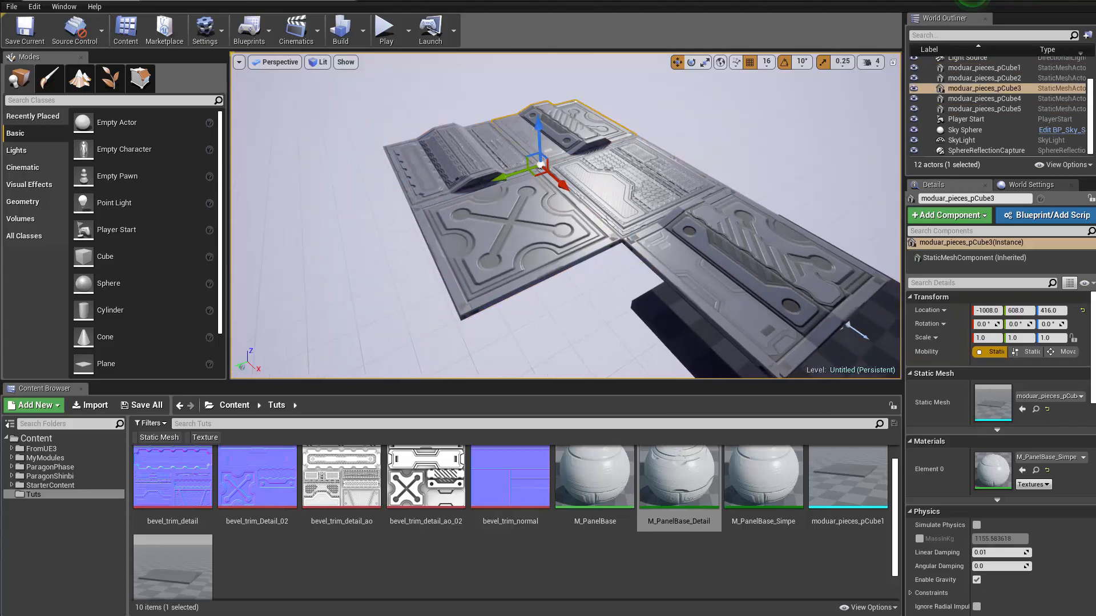
left_click(525, 219)
left_click(616, 180)
Duplicate the detailed flat panel along X to 496, past the ridged panel, and deselect it.
left_click(643, 180)
right_click_drag(644, 180, 748, 184)
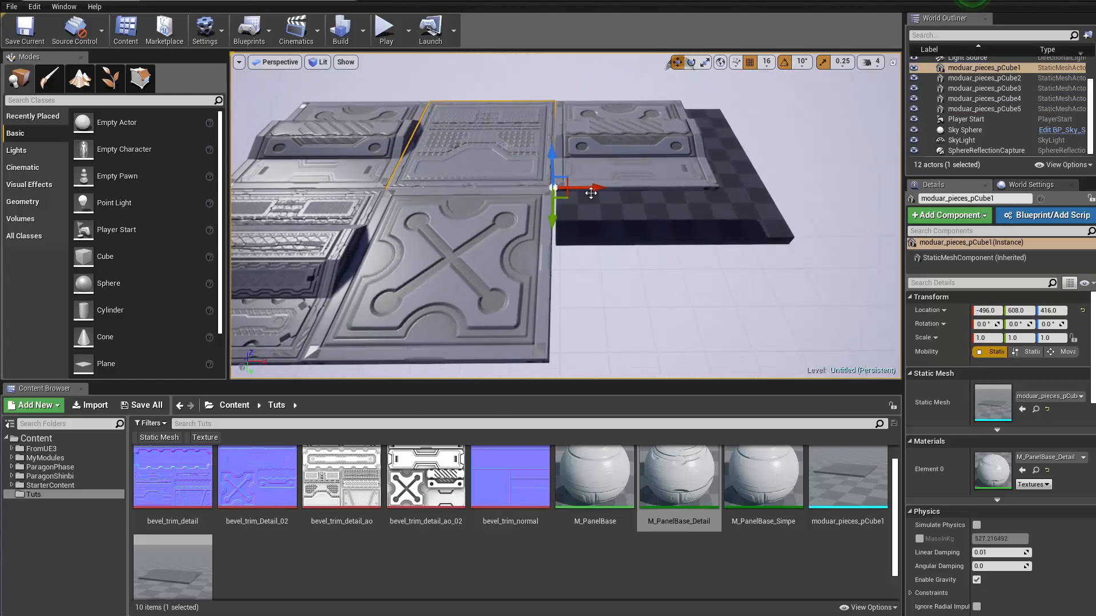
left_click_drag(597, 188, 661, 192, "alt")
left_click_drag(720, 210, 893, 210, "alt")
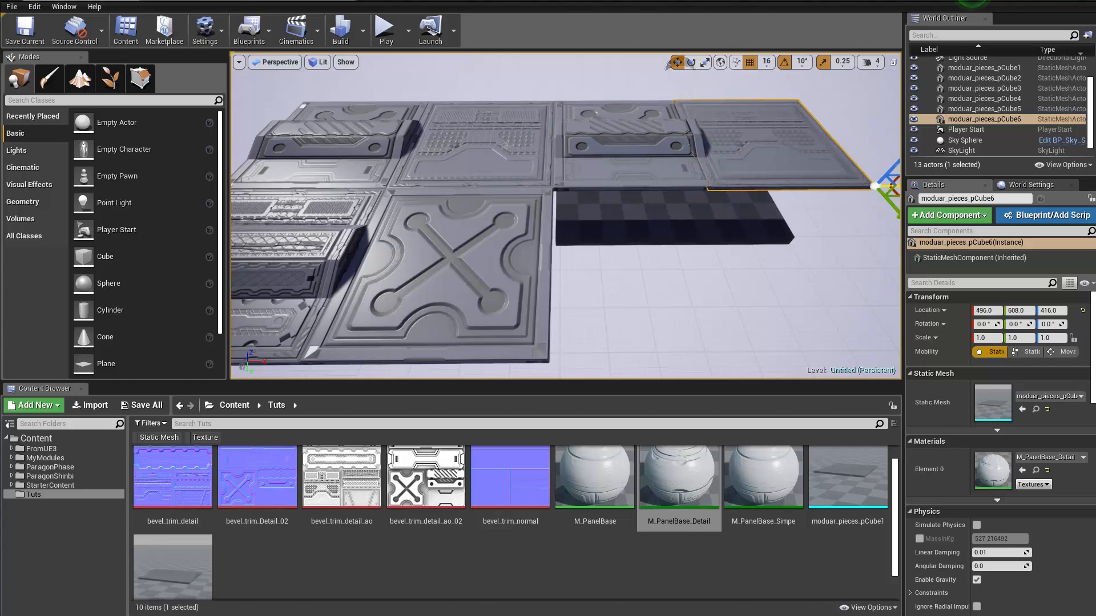
right_click_drag(765, 171, 696, 177)
left_click(754, 160)
scroll(436, 188, "down", 3)
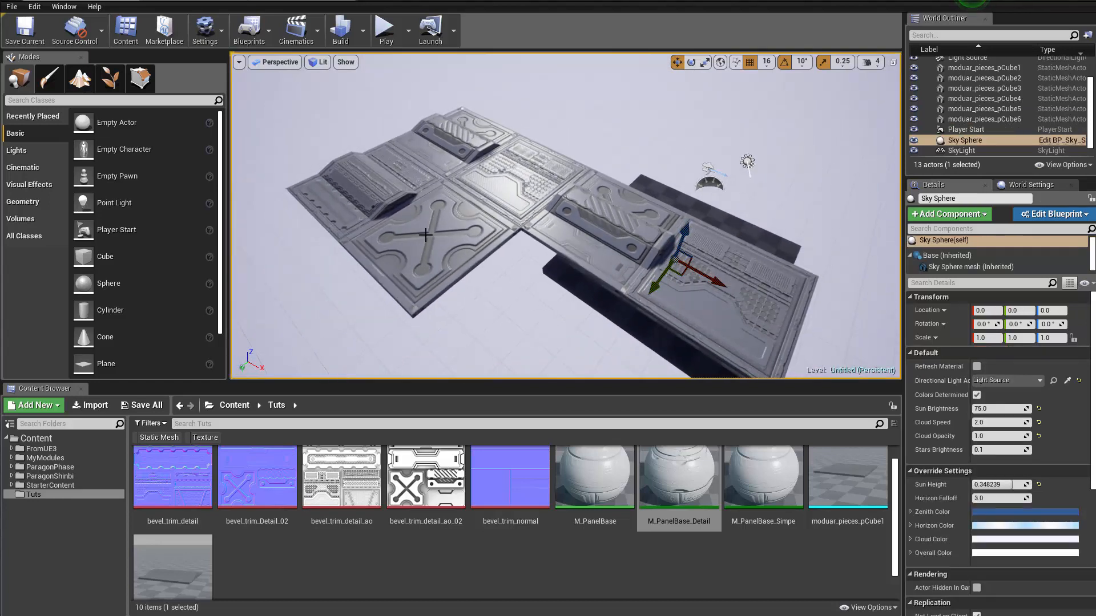
Scale the flat panel with the X pattern to 0.5 in Y and duplicate it to Y 864.
left_click(494, 257)
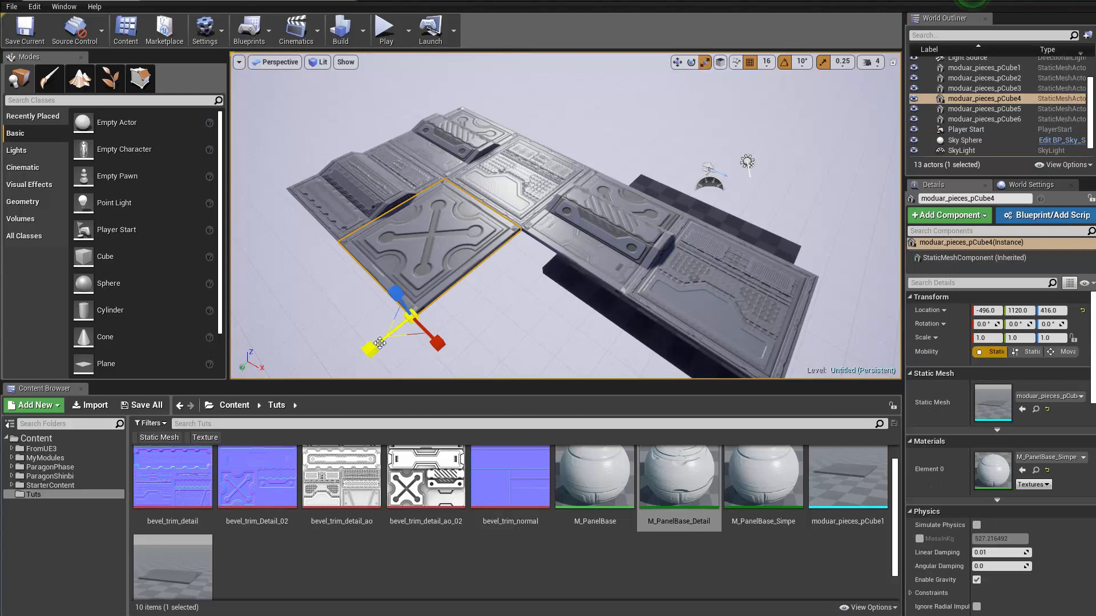
right_click_drag(607, 244, 799, 277)
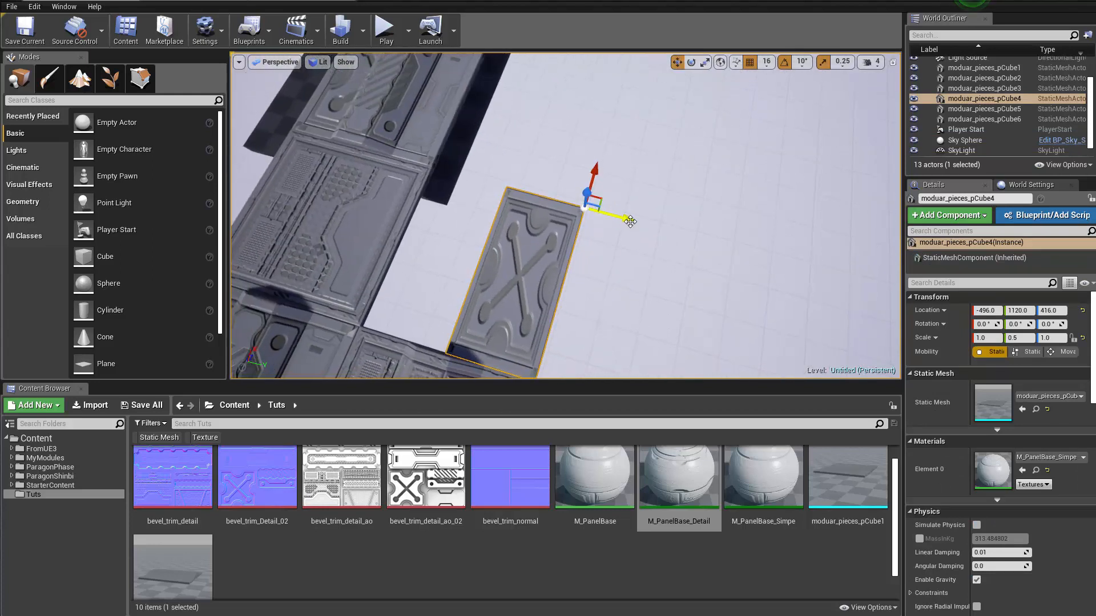
left_click_drag(630, 221, 546, 206, "alt")
left_click(630, 256)
right_click_drag(632, 254, 505, 236)
Delete the half-width duplicate and restore the original X-patterned panel's Y scale to 1.0.
right_click_drag(645, 224, 622, 206)
left_click(646, 223)
left_click(658, 274)
left_click(662, 255)
left_click(662, 268)
left_click(663, 269)
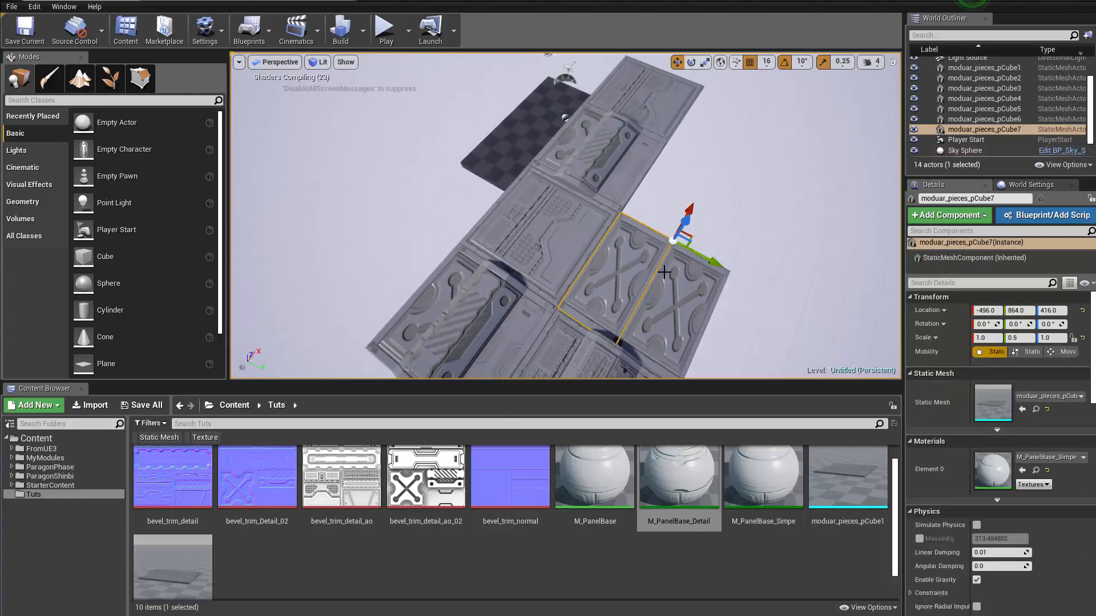
key("Delete")
left_click(685, 292)
Stretch the X-patterned panel to a Z scale of 9.75 and raise it to Z 672.
right_click_drag(690, 295, 456, 194)
key("r")
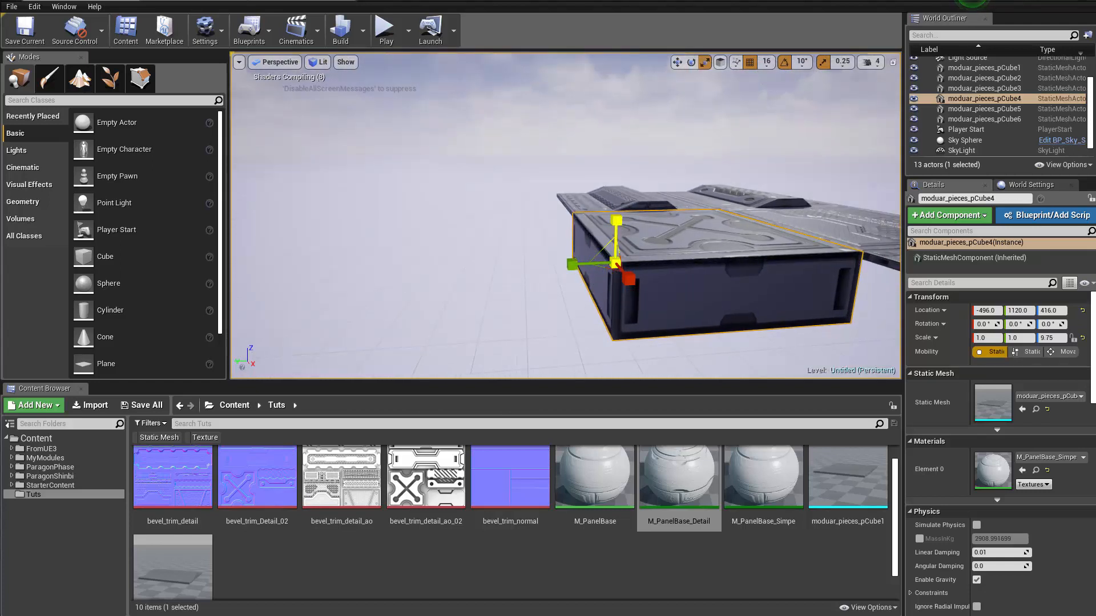
right_click_drag(609, 274, 609, 300)
key("w")
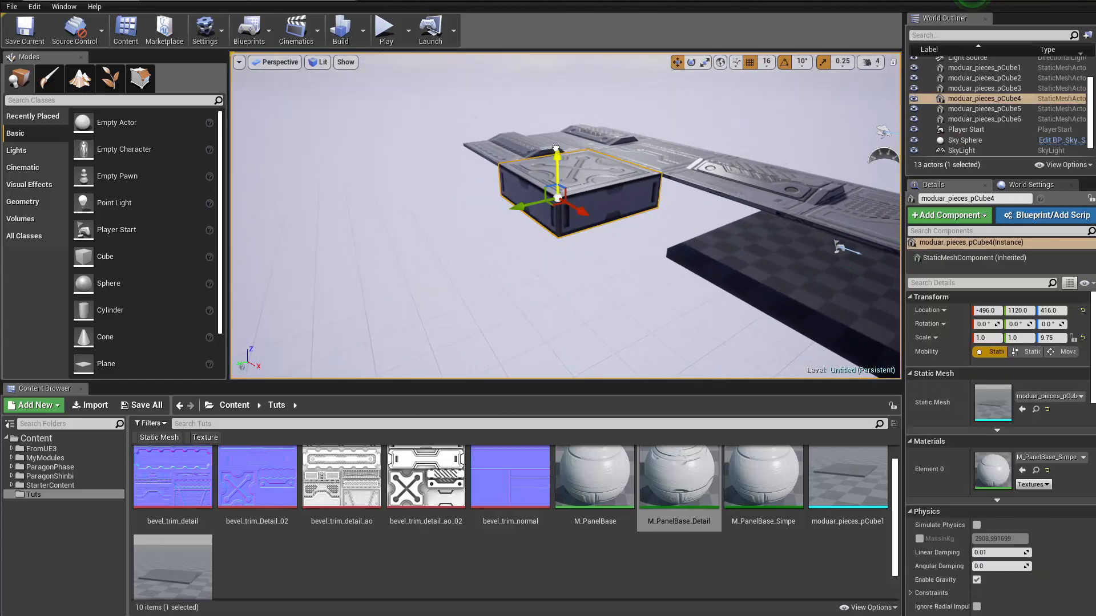
right_click_drag(628, 200, 624, 231)
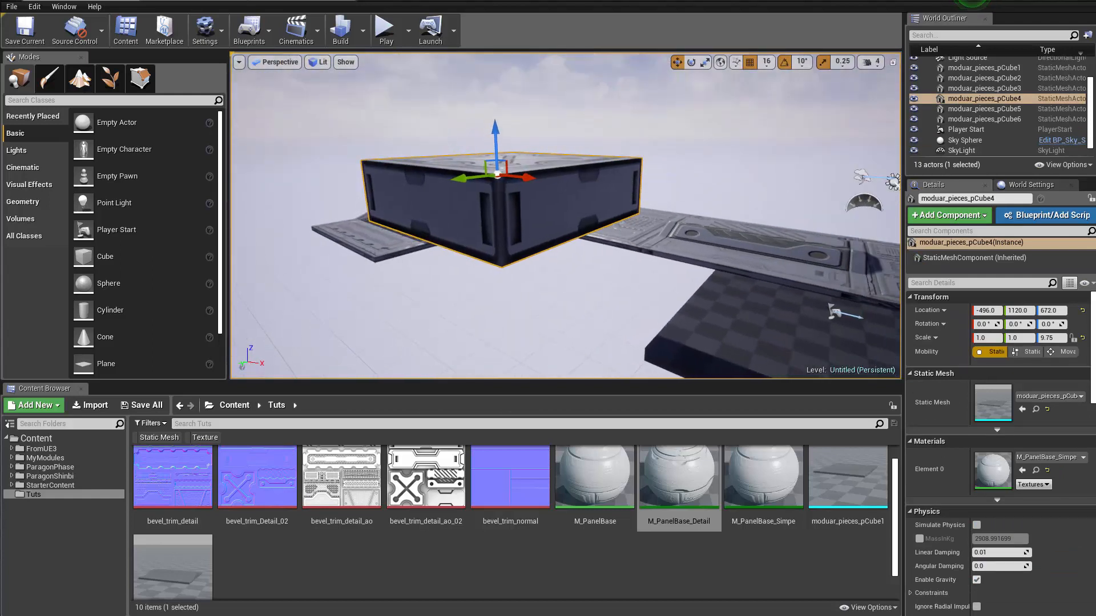
left_click(628, 149)
right_click_drag(628, 148, 537, 245)
Undo the X-patterned panel's stretch and move, deselect it, and view the whole panel layout.
left_click(559, 223)
left_click(570, 291)
left_click(550, 232)
left_click(594, 308)
left_click(552, 252)
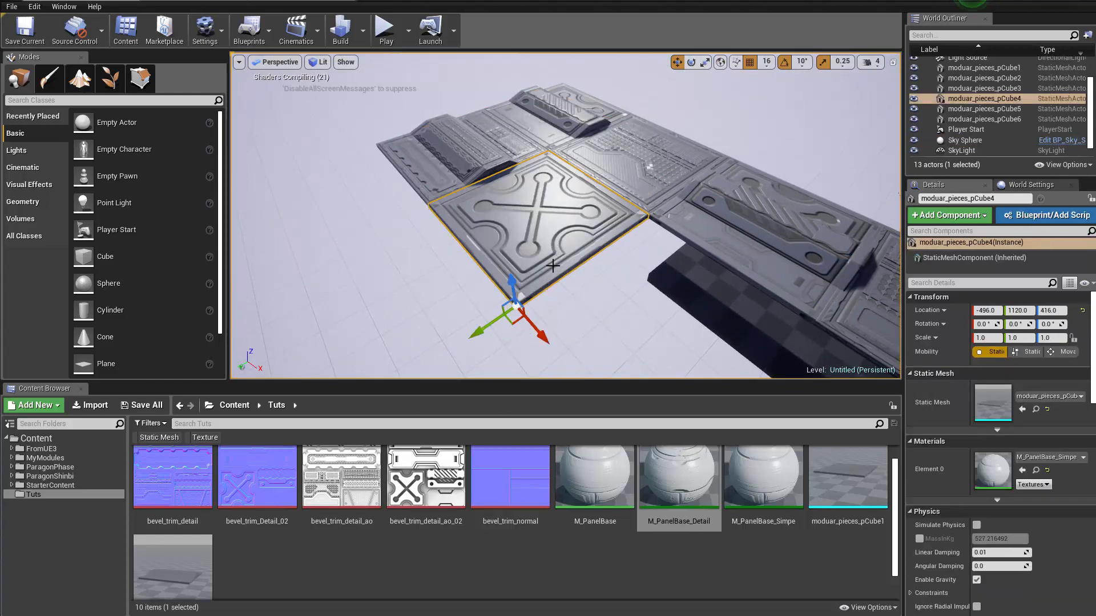
left_click(567, 320)
right_click_drag(567, 320, 514, 374)
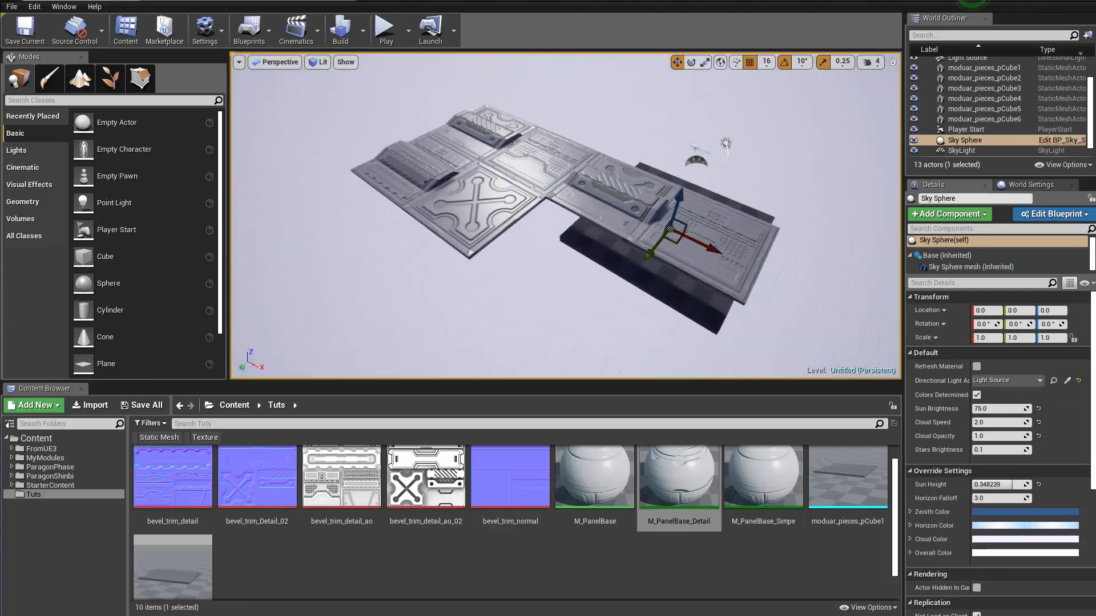